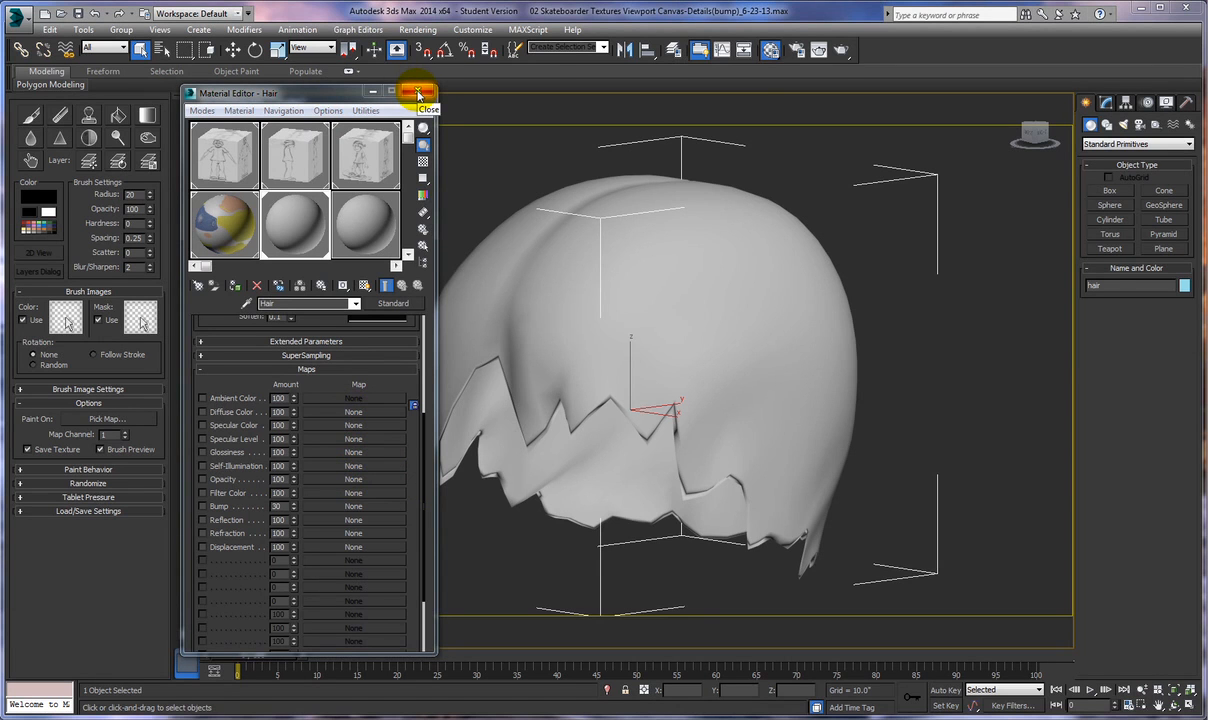
Step: Close the Material Editor and start a new Diffuse Color paint texture for the hair at 2048 × 2048
left_click(419, 93)
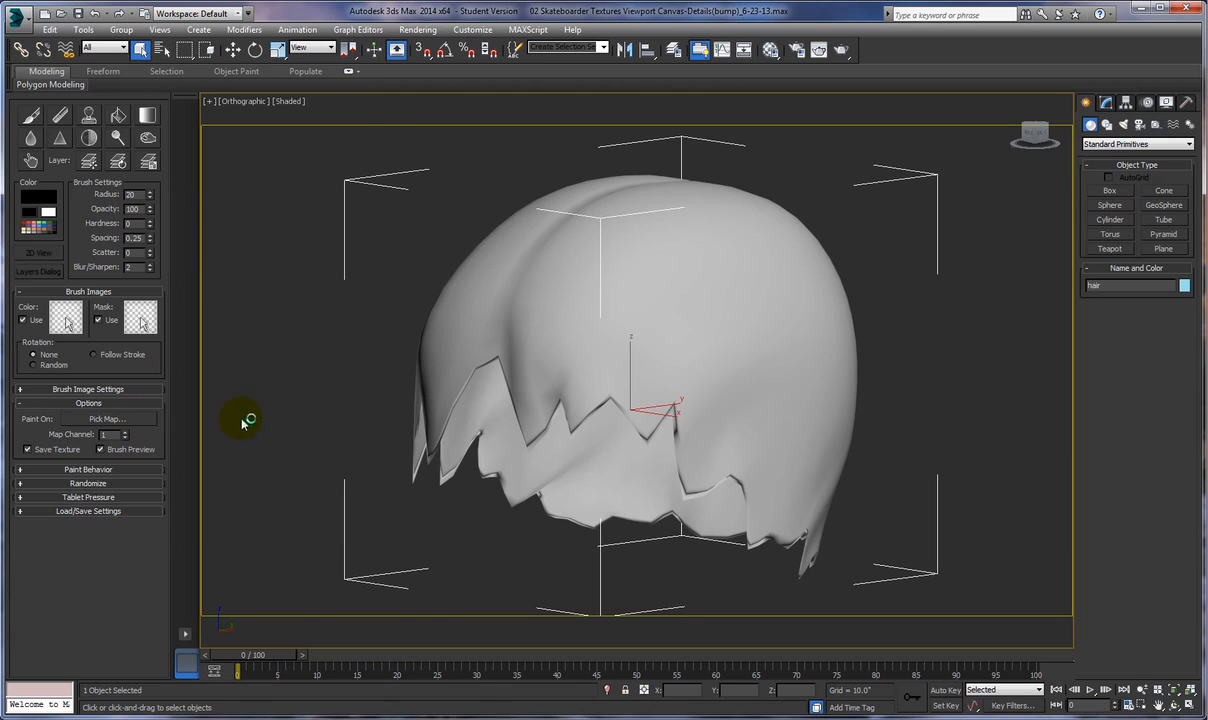
left_click(99, 420)
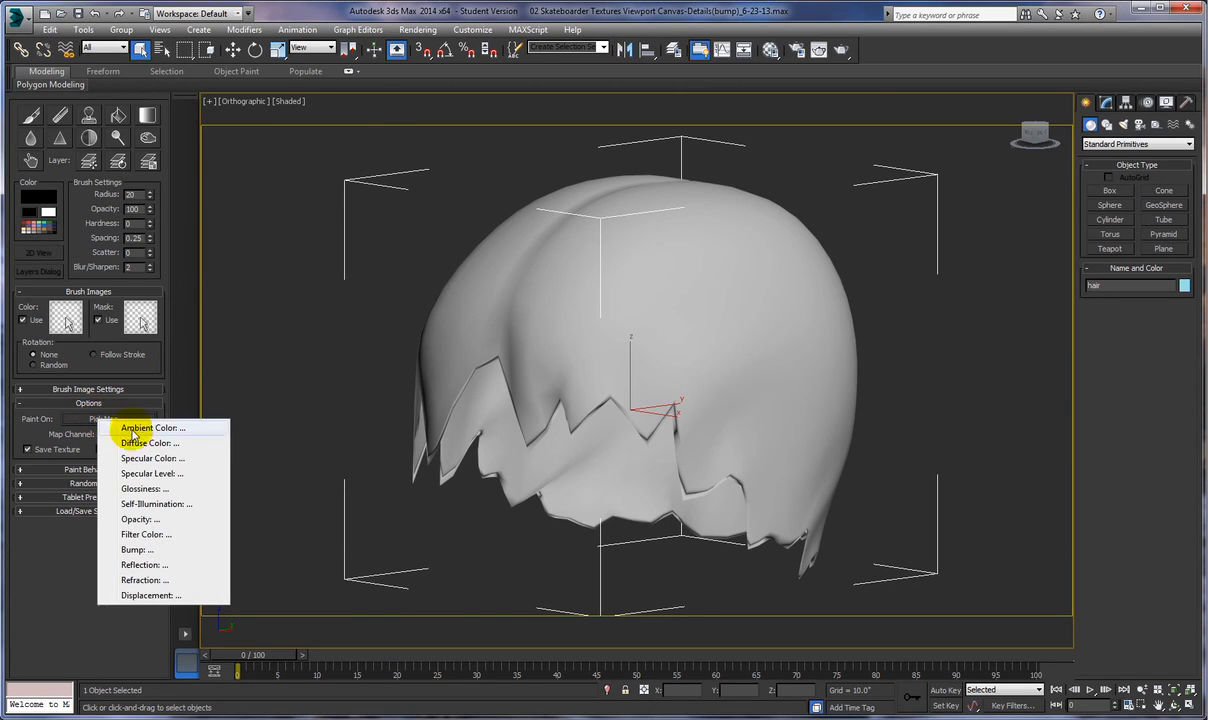
left_click(133, 443)
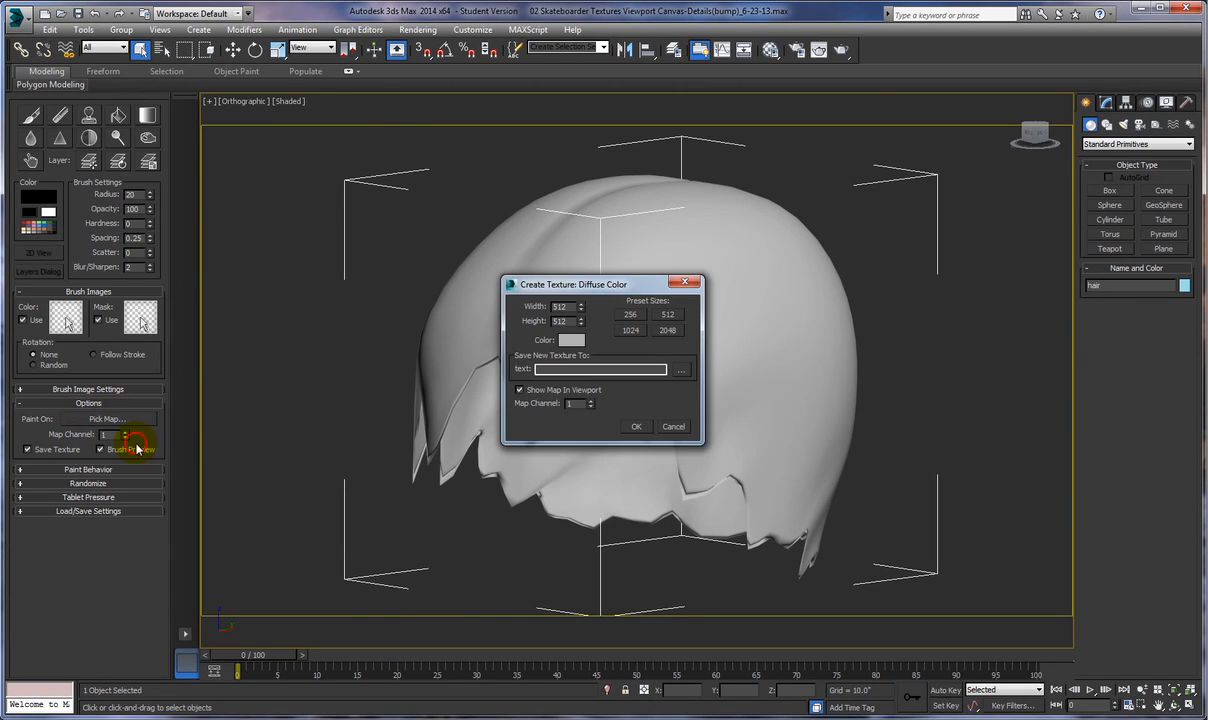
left_click(664, 333)
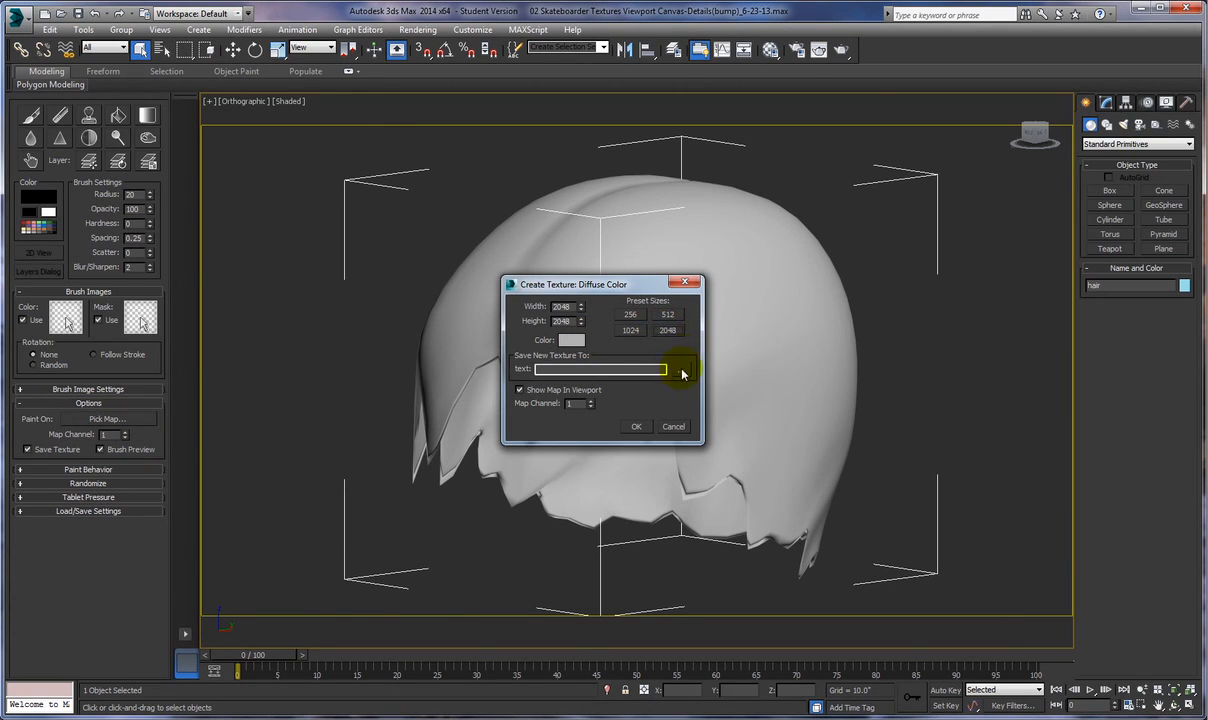
Step: Save the new texture in the Textures folder as a JPEG named Hair-Diffuse with quality 95, and create it
left_click(681, 370)
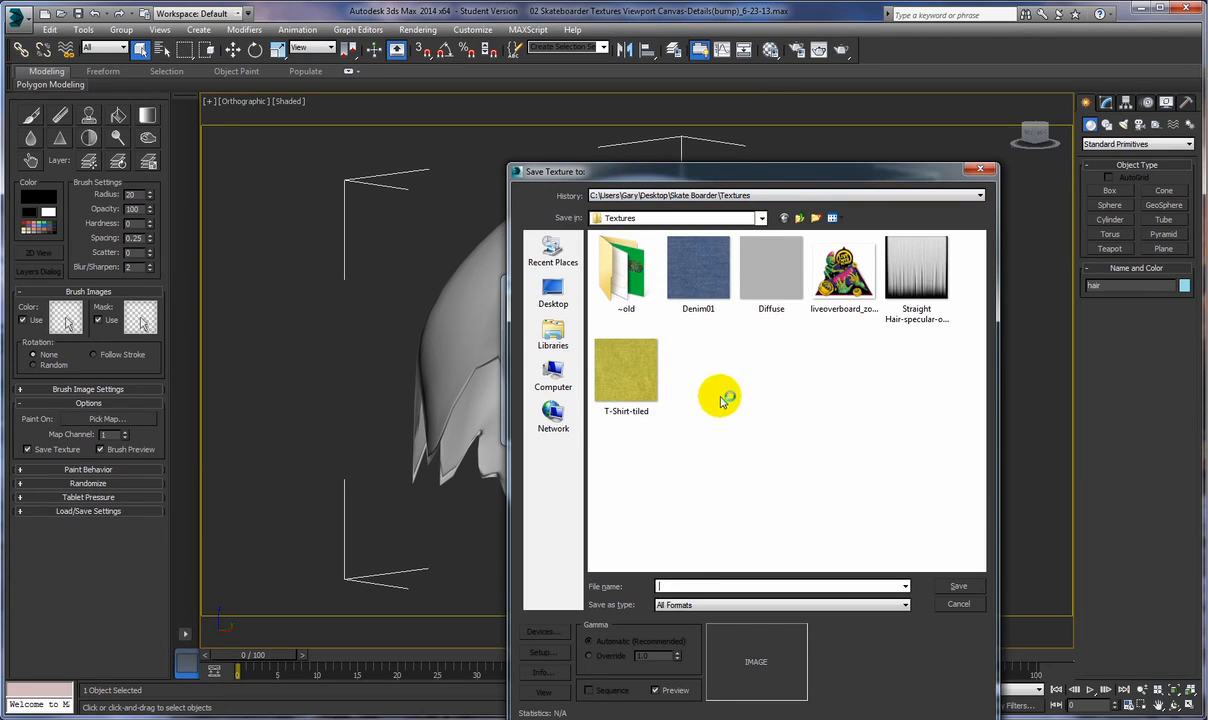
left_click(680, 588)
type("Hair-Diffuse")
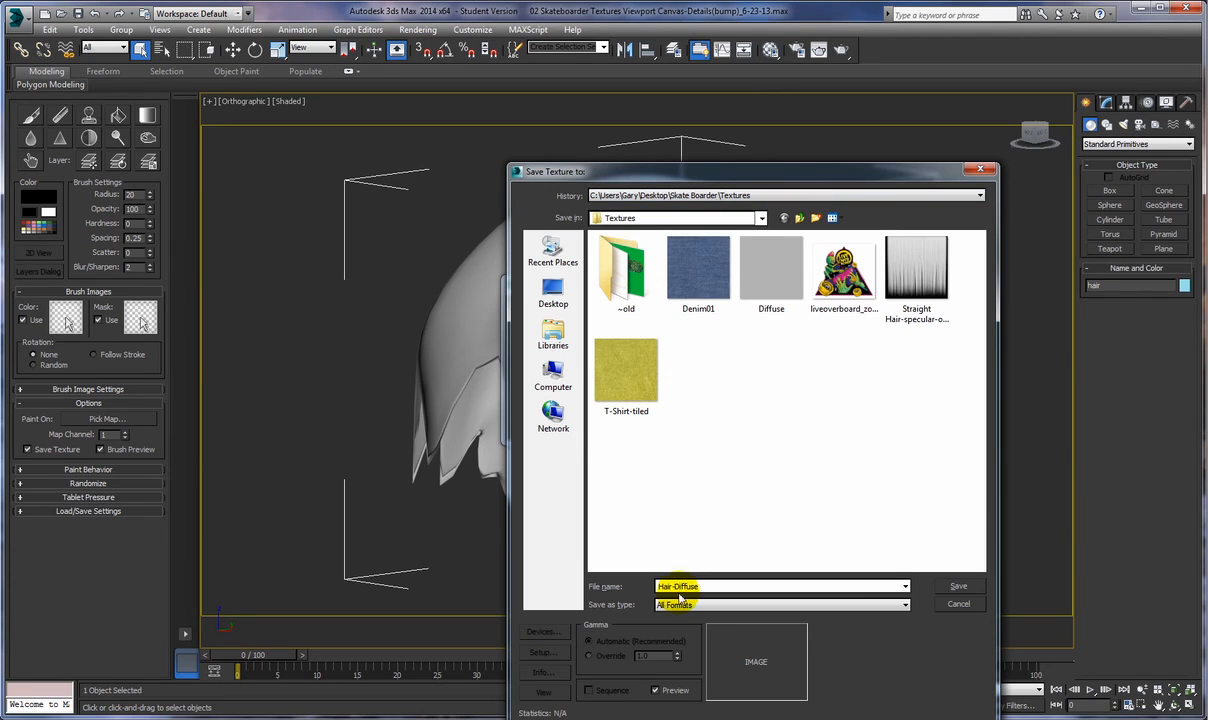
left_click(684, 604)
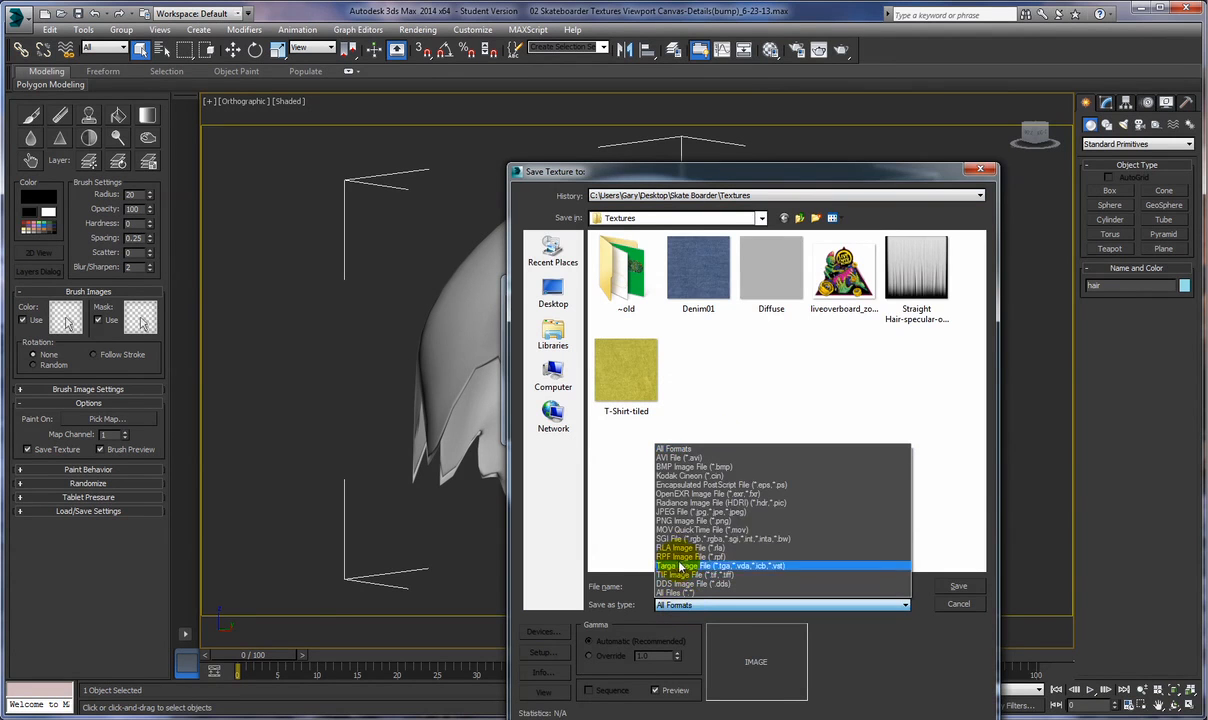
left_click(674, 512)
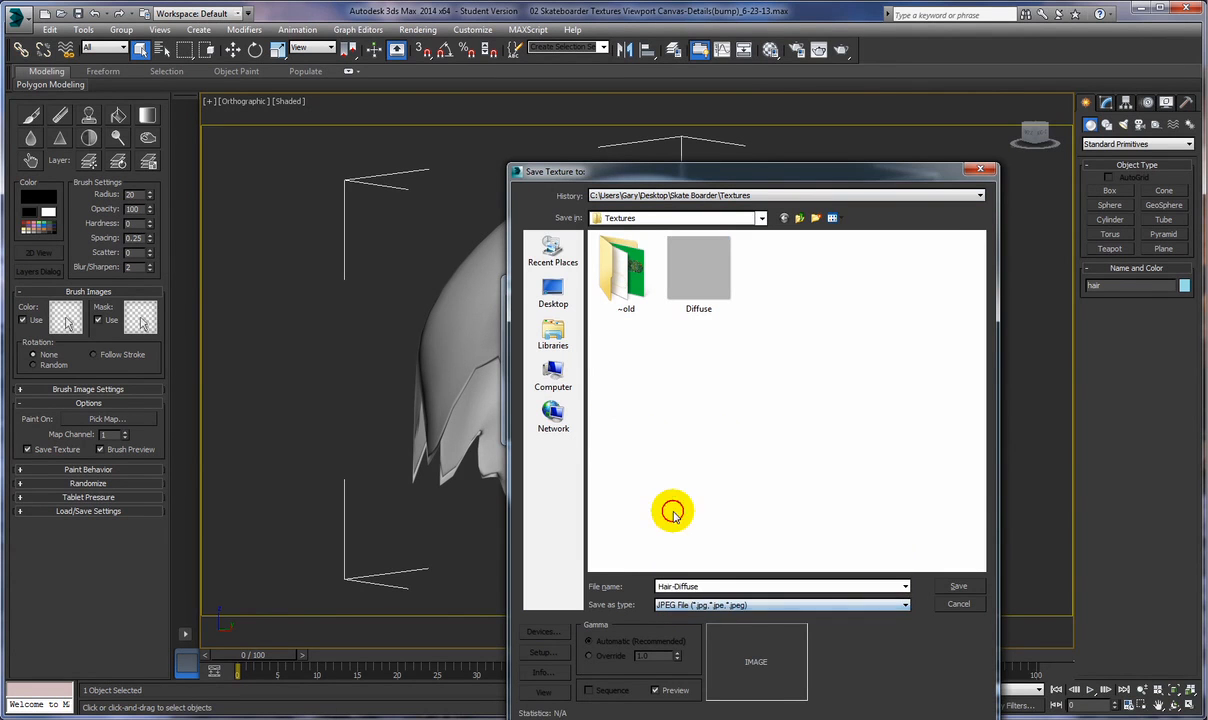
left_click(956, 588)
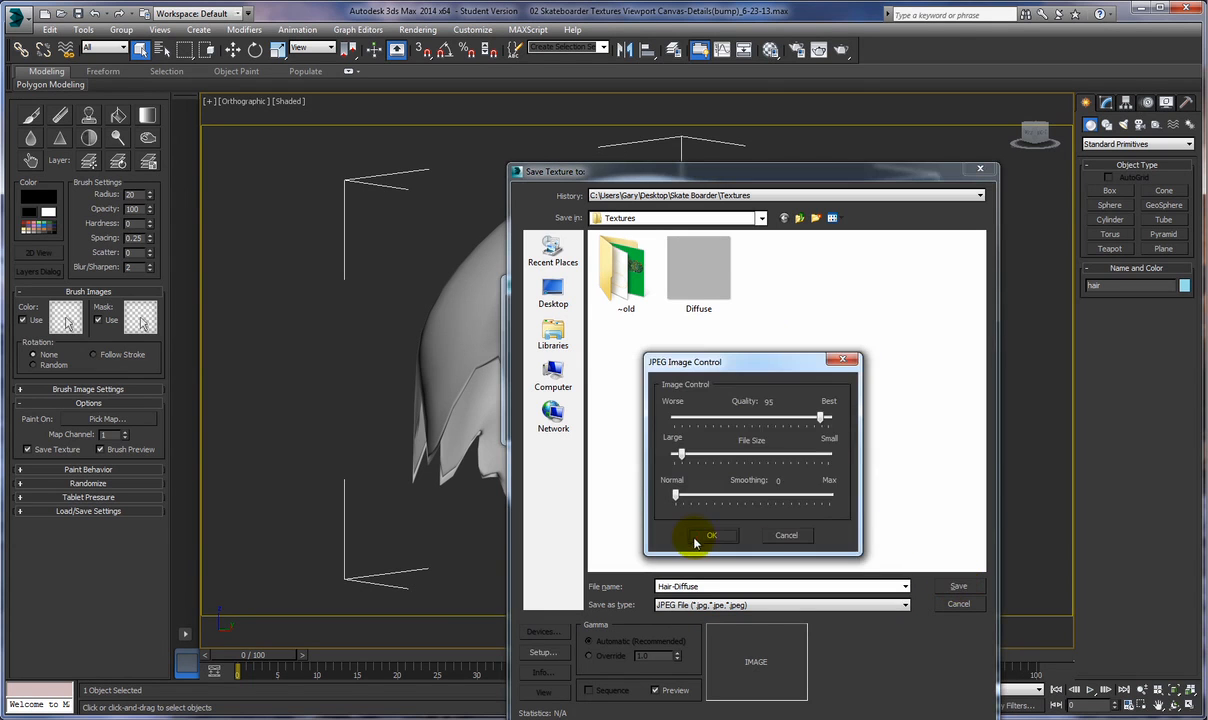
left_click(700, 534)
left_click(636, 426)
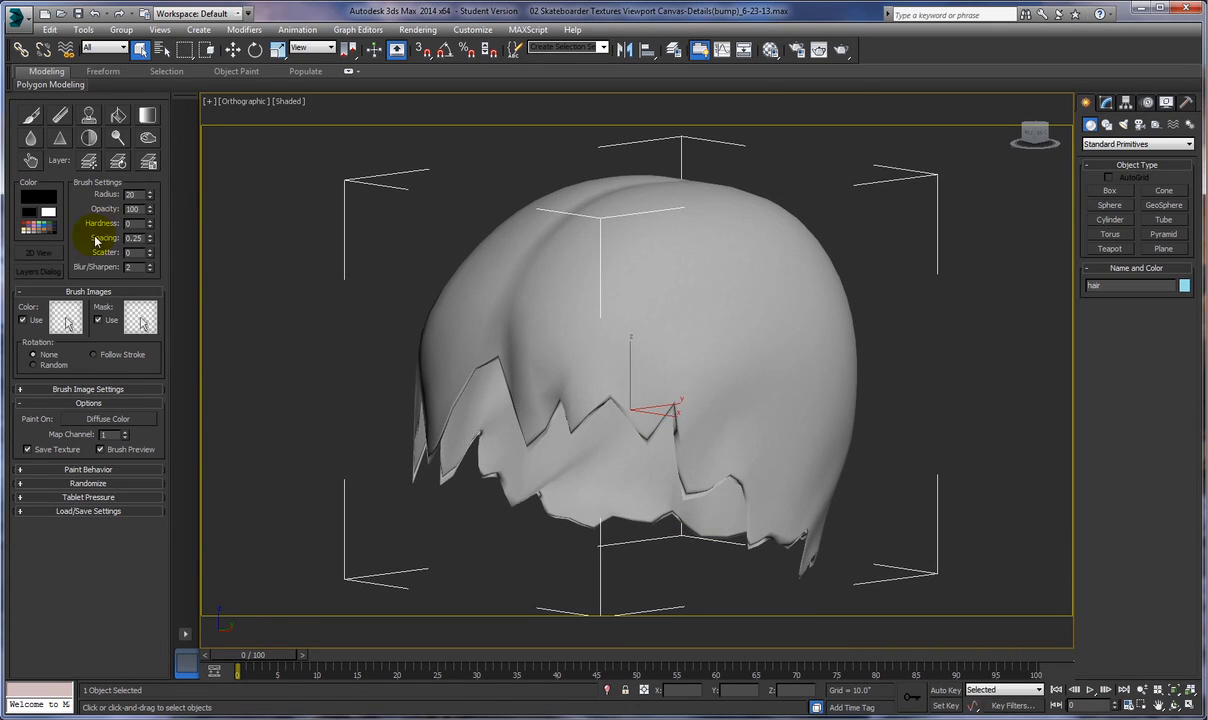
Step: Set the Viewport Canvas paint color to a dark reddish brown with red 81, green 6 and blue 0
left_click(37, 199)
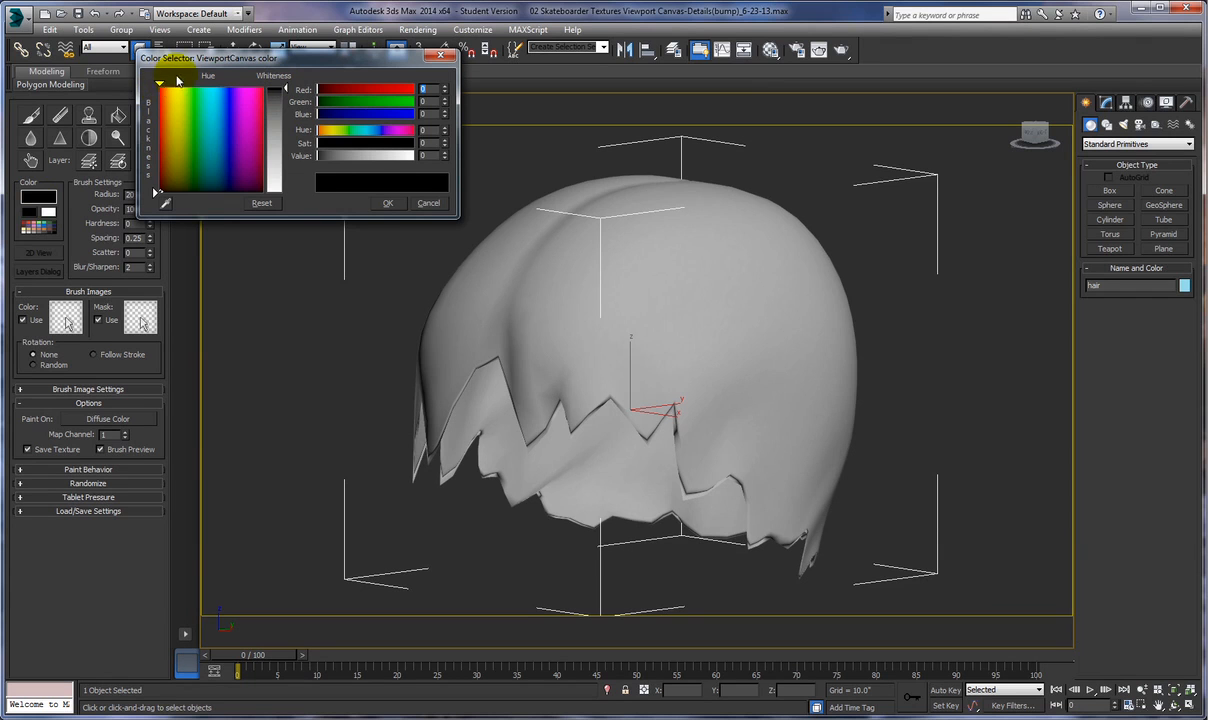
left_click_drag(155, 197, 153, 88)
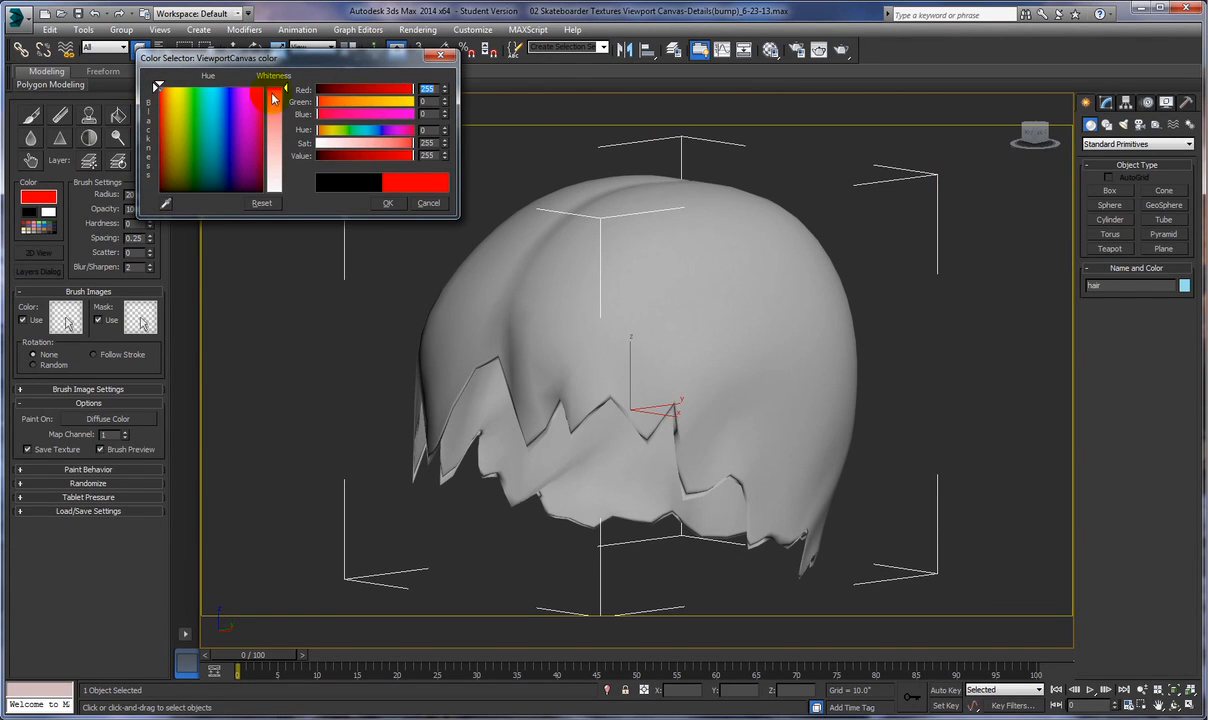
left_click(160, 88)
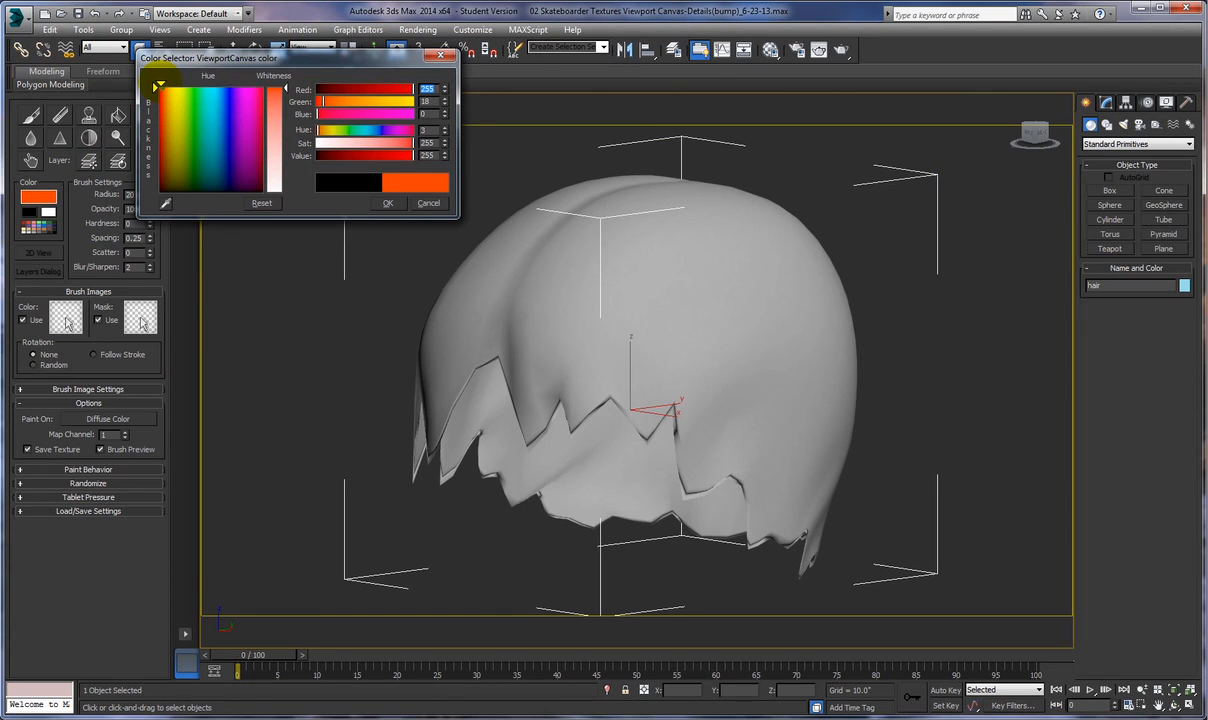
left_click_drag(159, 88, 156, 88)
left_click(160, 88)
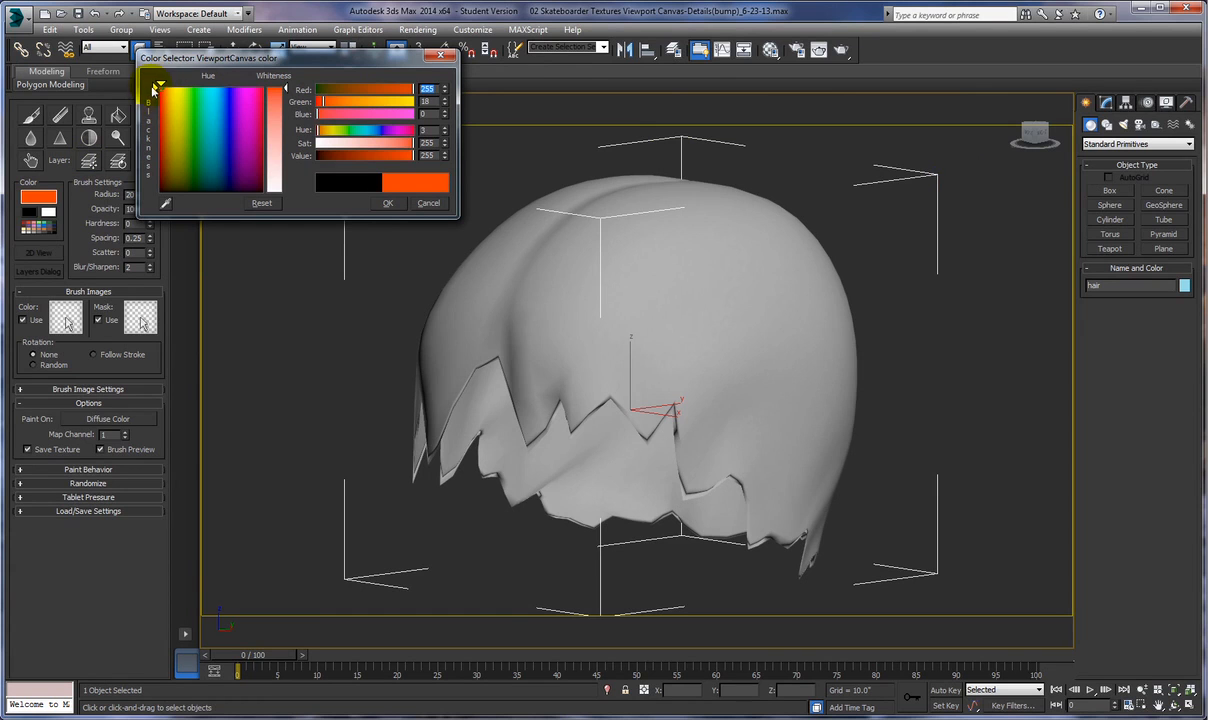
left_click_drag(154, 88, 156, 162)
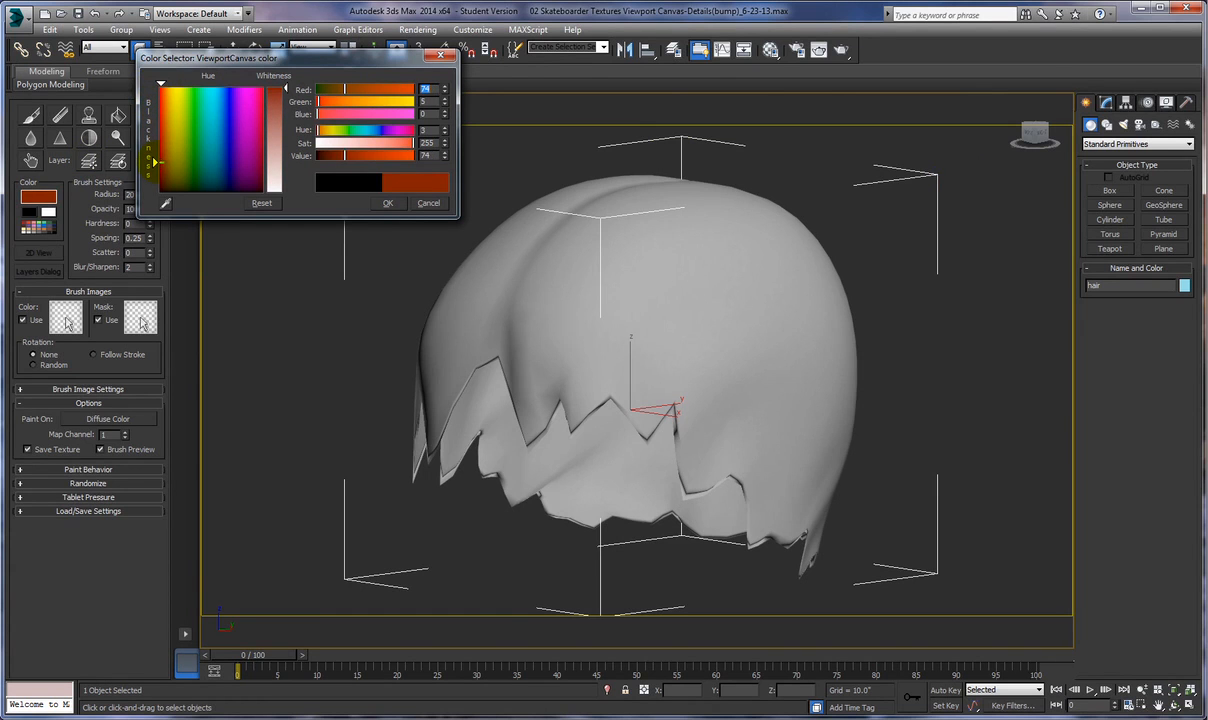
left_click(159, 85)
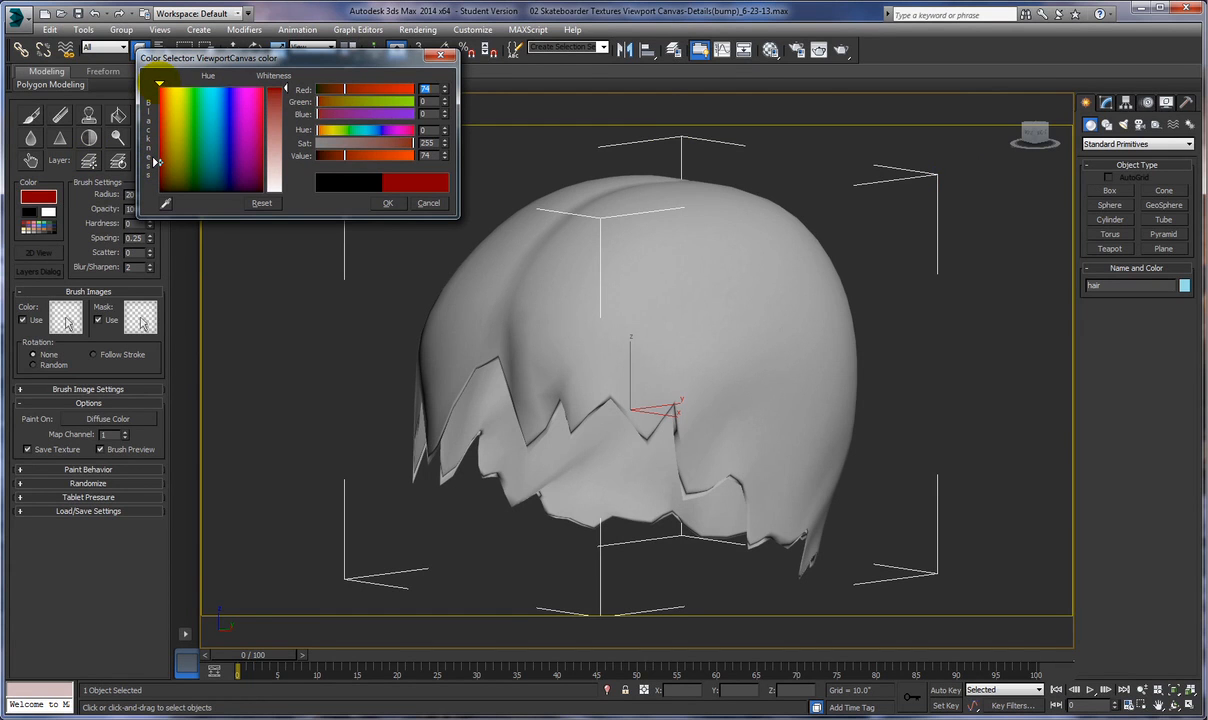
left_click_drag(159, 84, 161, 84)
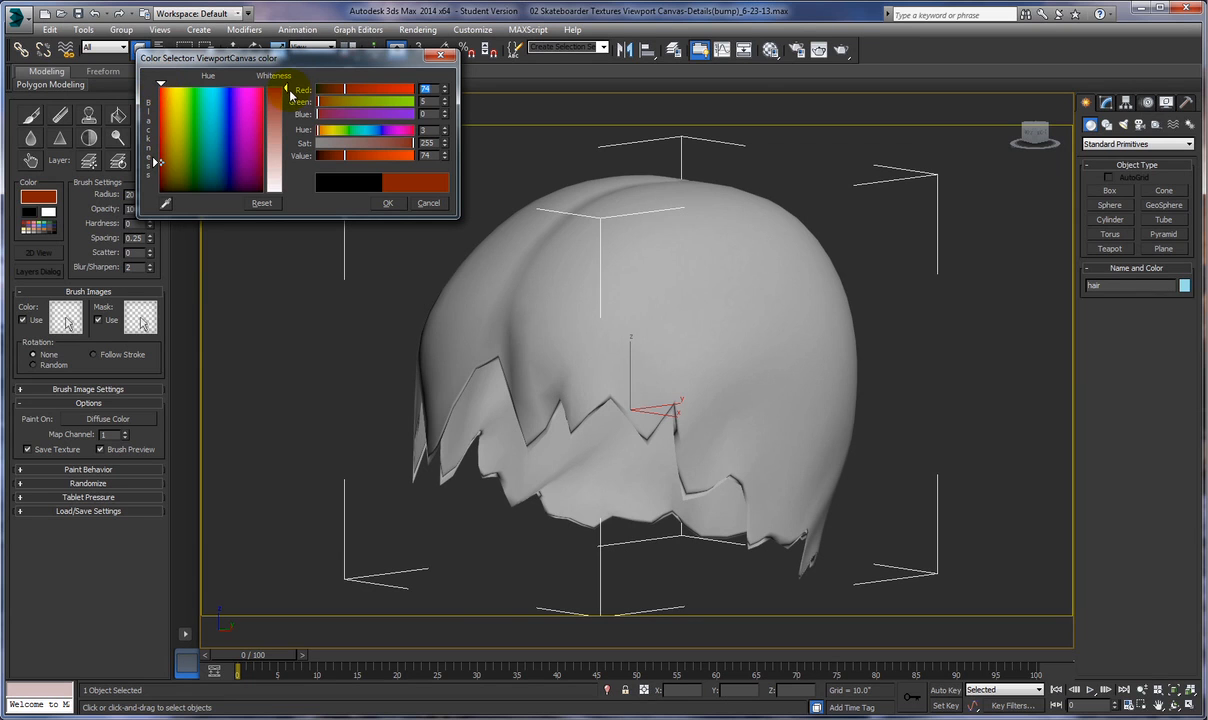
left_click_drag(155, 162, 156, 161)
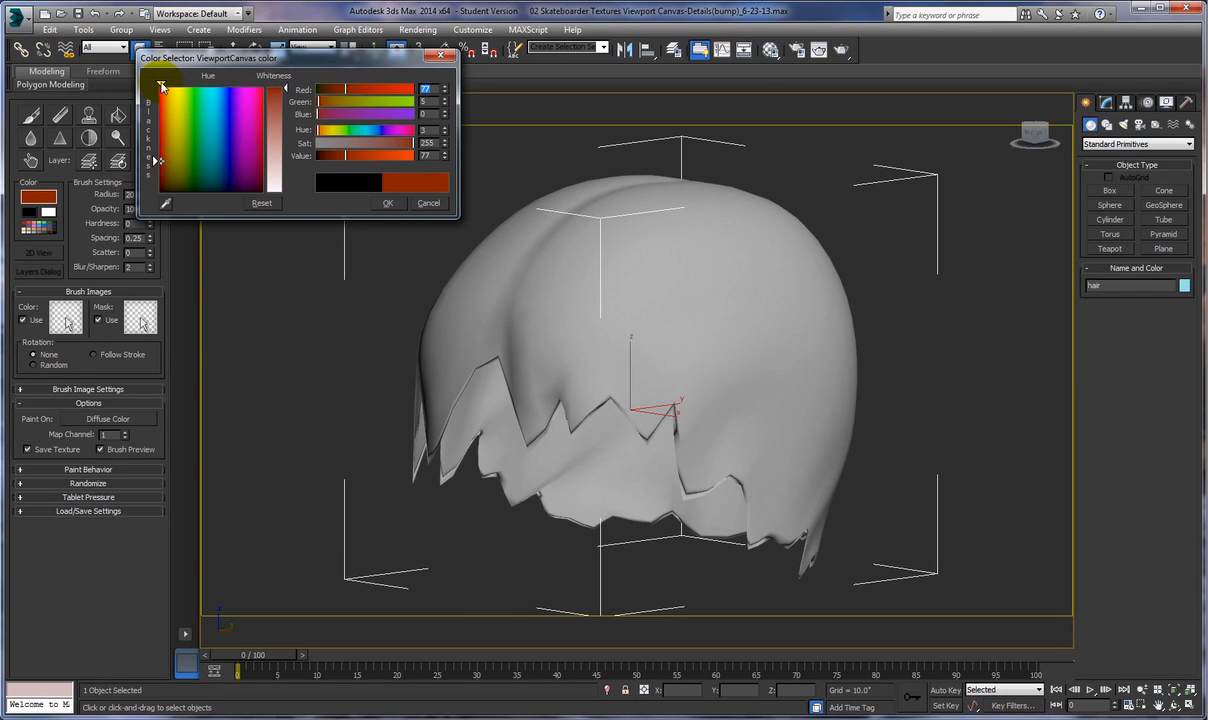
left_click_drag(156, 160, 156, 158)
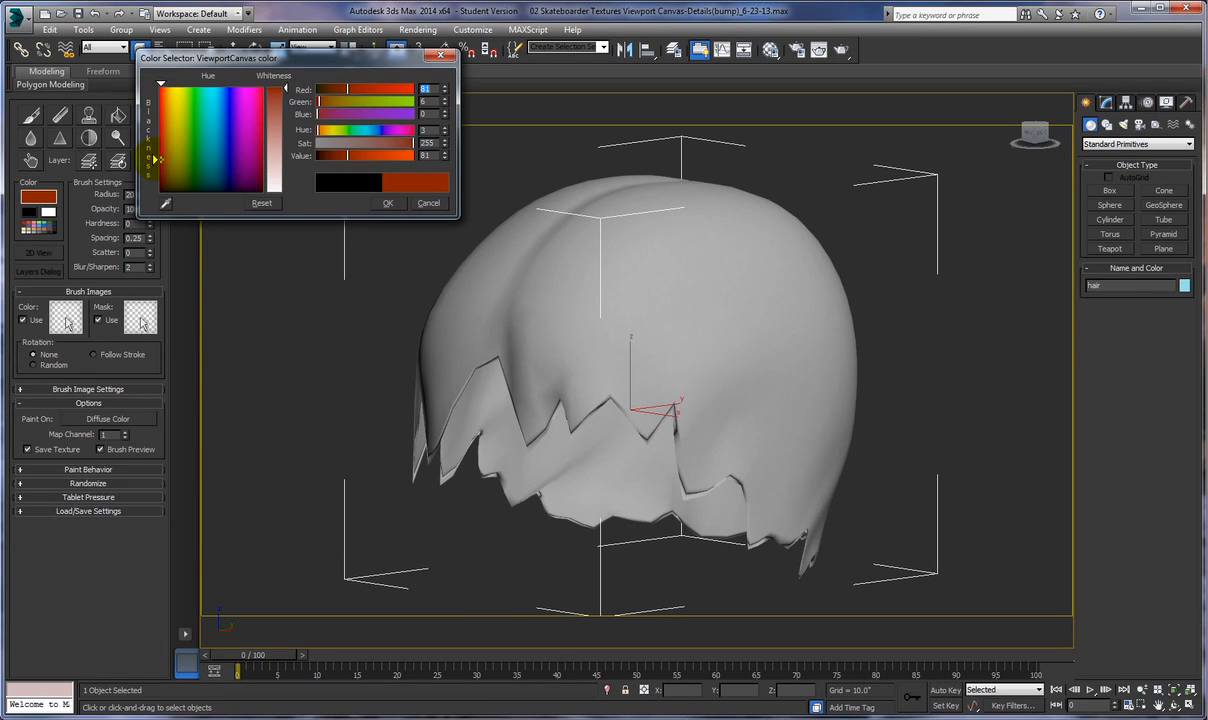
left_click_drag(161, 83, 160, 83)
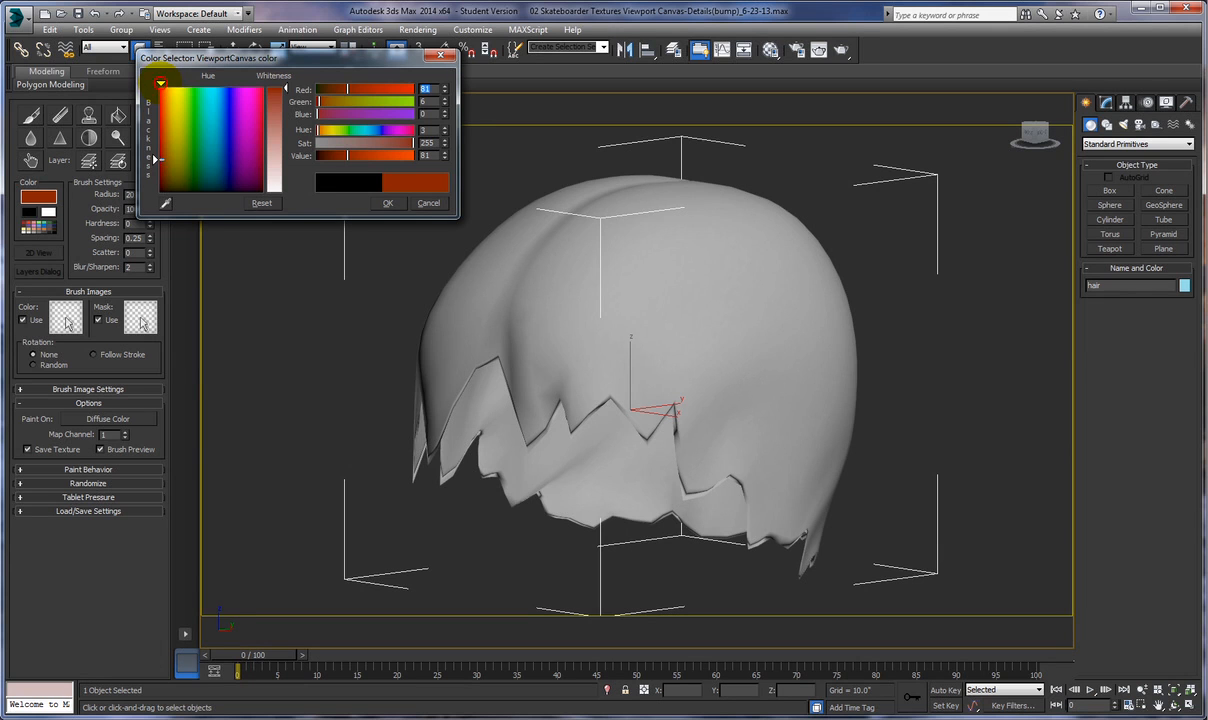
left_click_drag(160, 83, 161, 83)
left_click(385, 204)
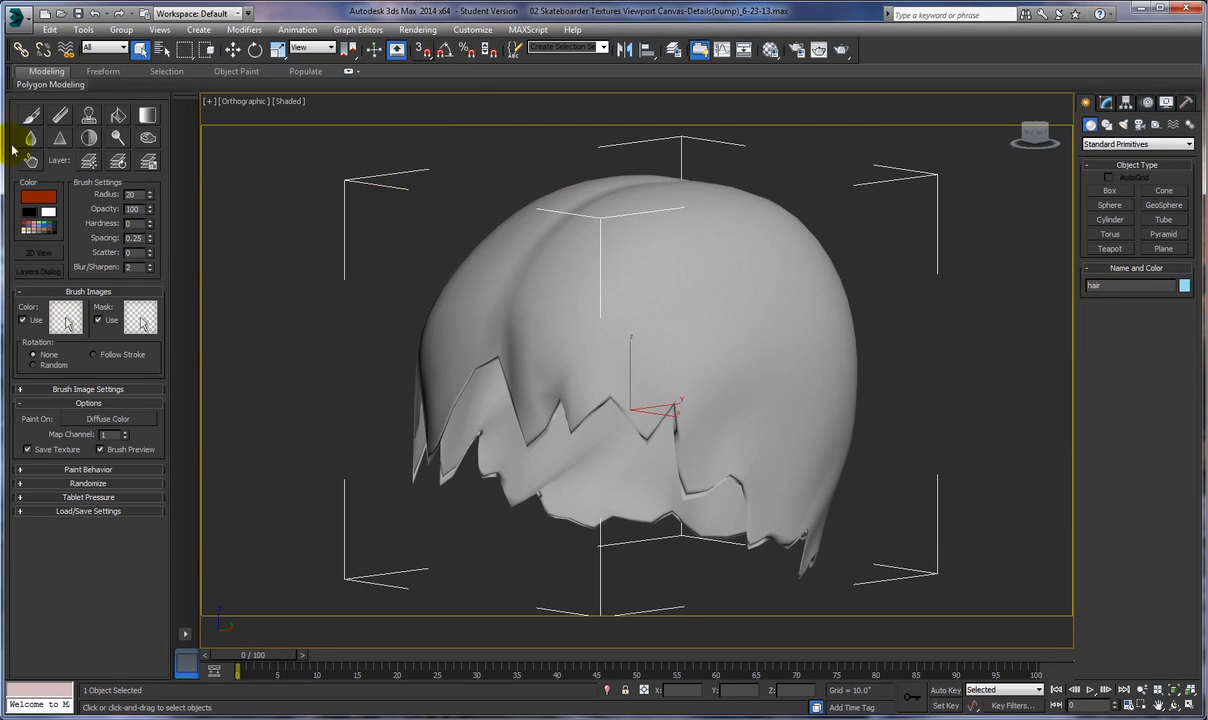
Step: Start the Fill tool, move the Layers dialog off the brush image options, and disable the color and mask brush images
left_click(118, 116)
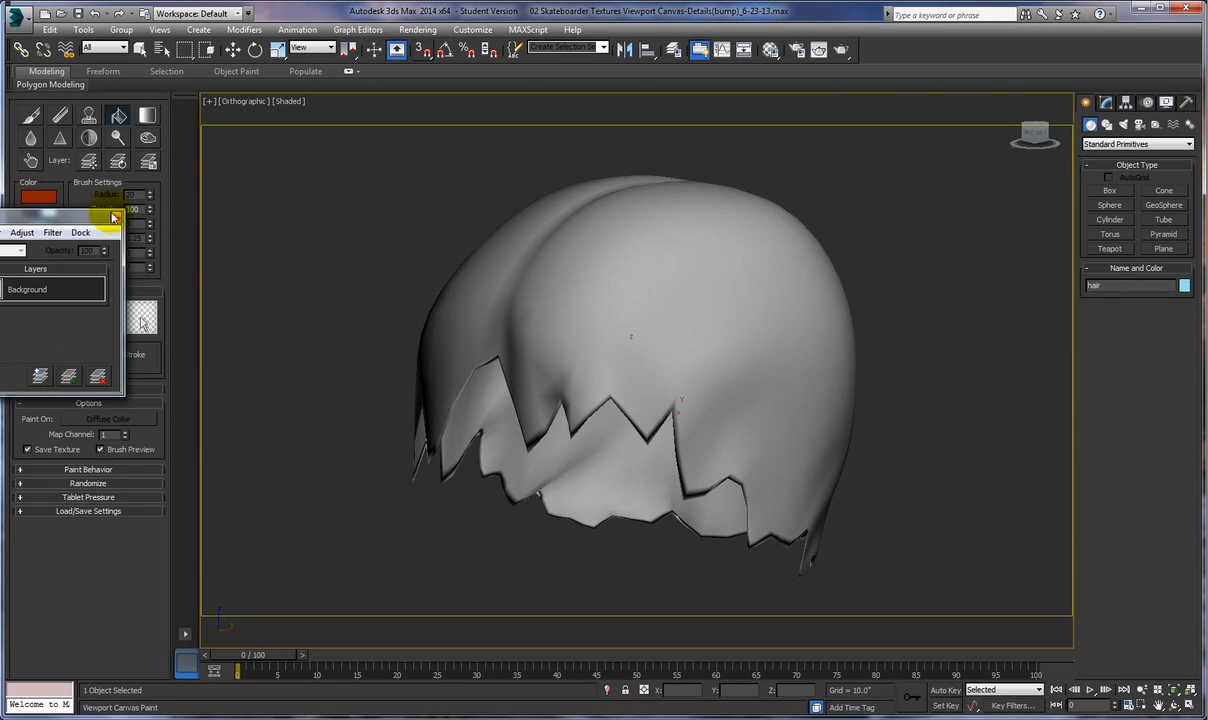
left_click_drag(86, 220, 88, 380)
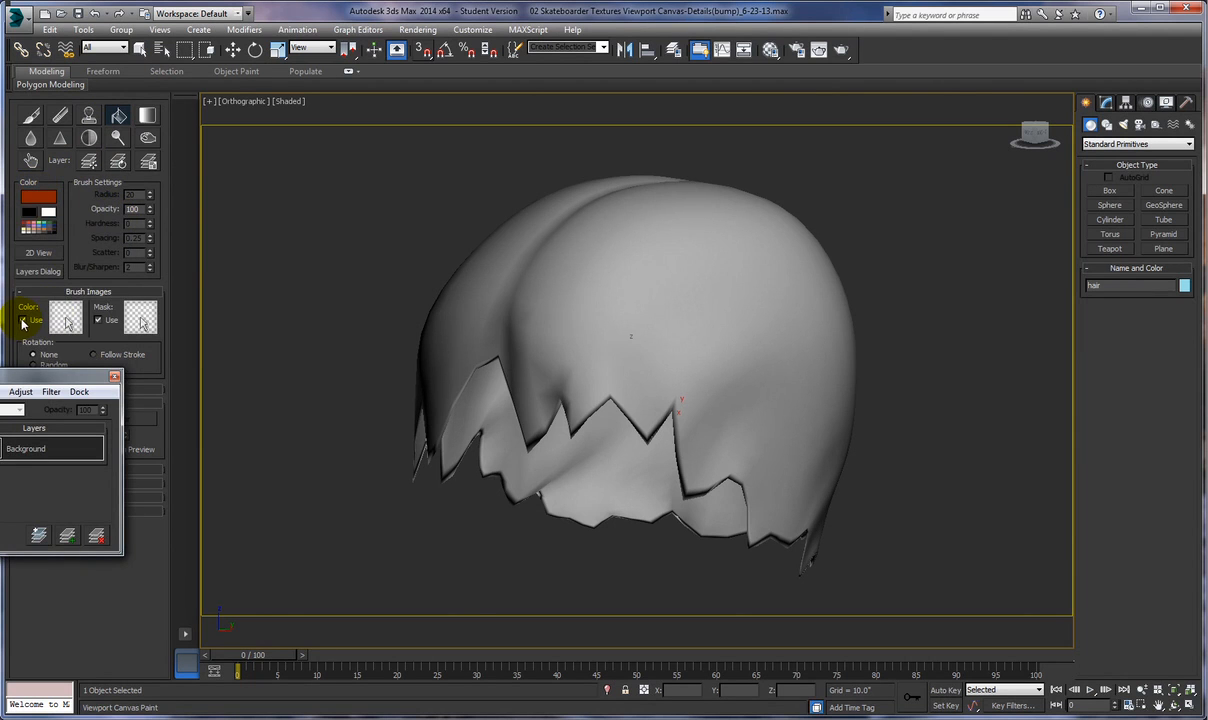
left_click(22, 321)
left_click(80, 320)
left_click(97, 320)
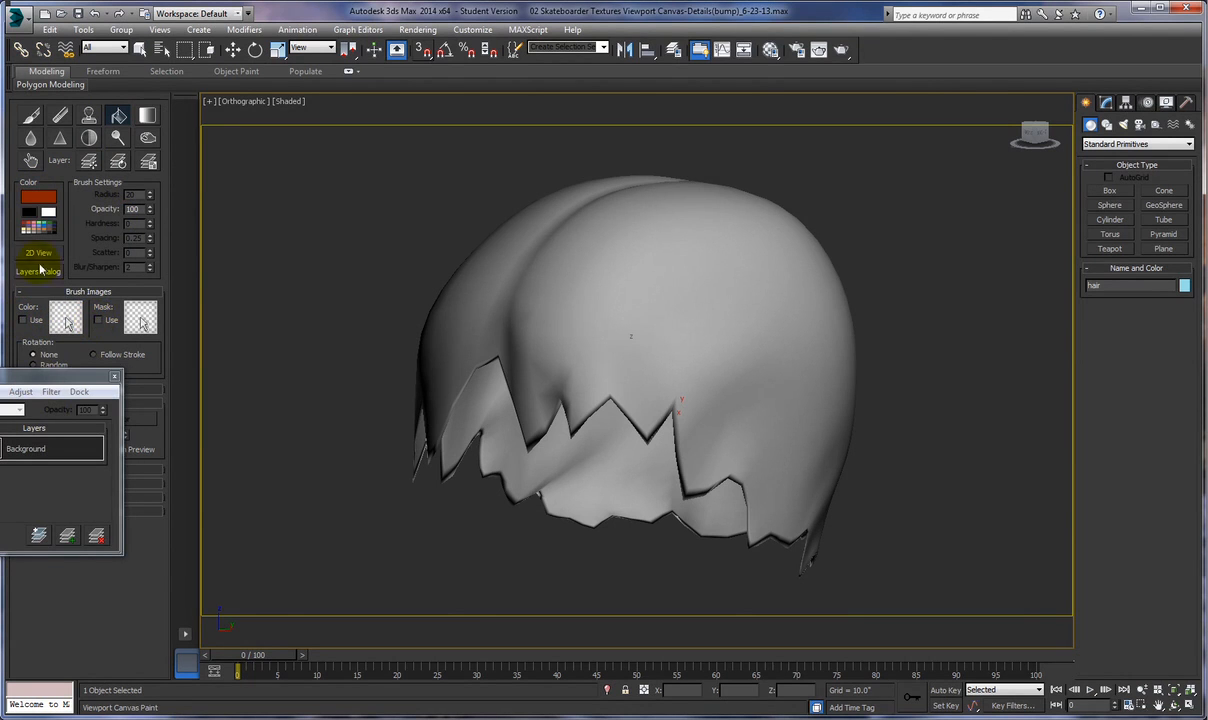
Step: Restart the Fill tool and fill the hair's background layer with the dark reddish brown
left_click(118, 118)
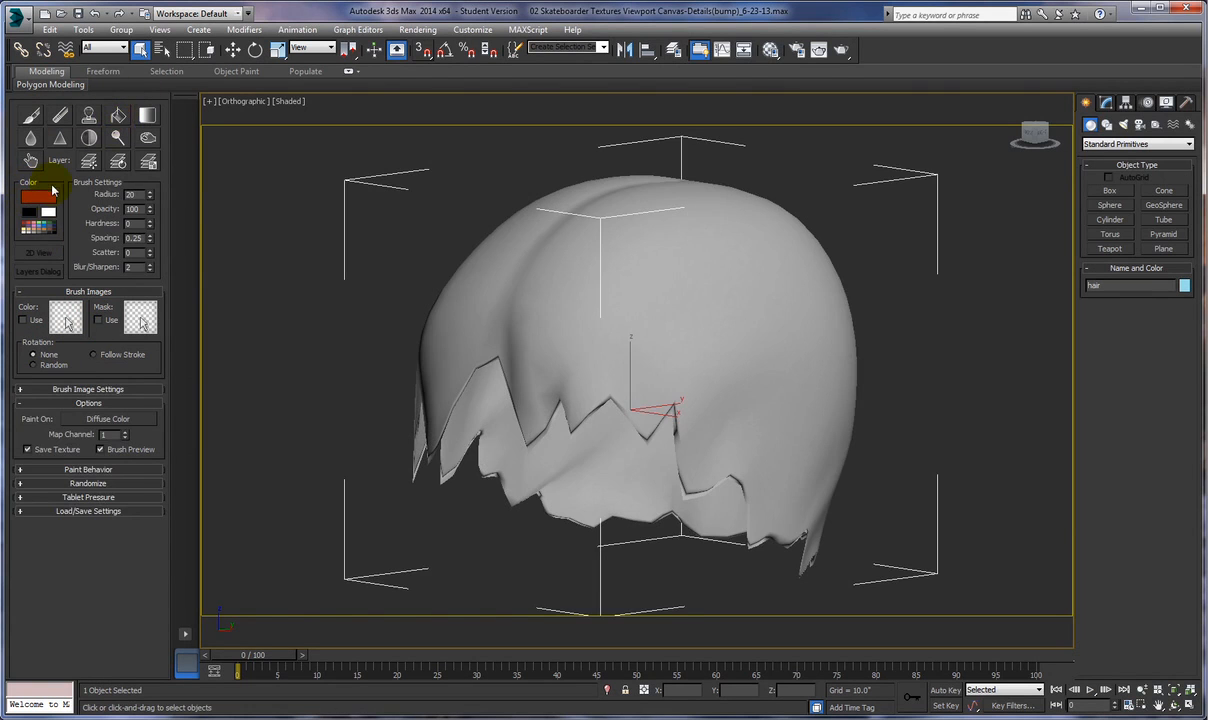
left_click(118, 117)
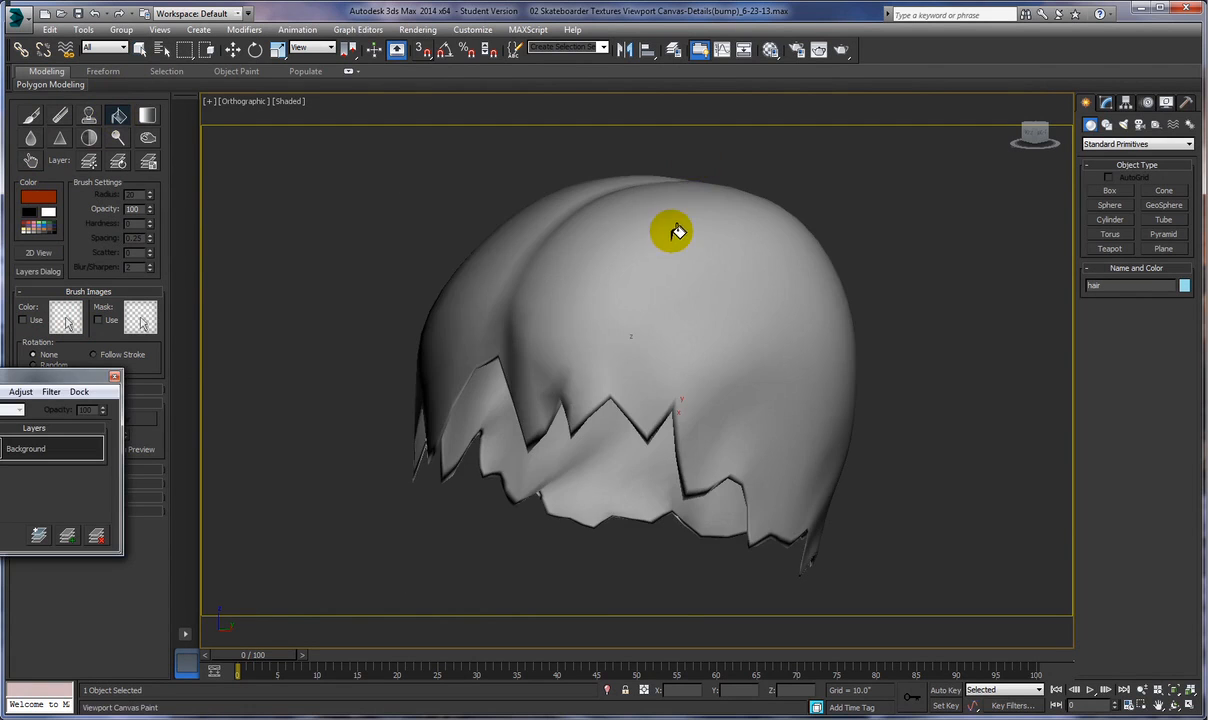
left_click(678, 241)
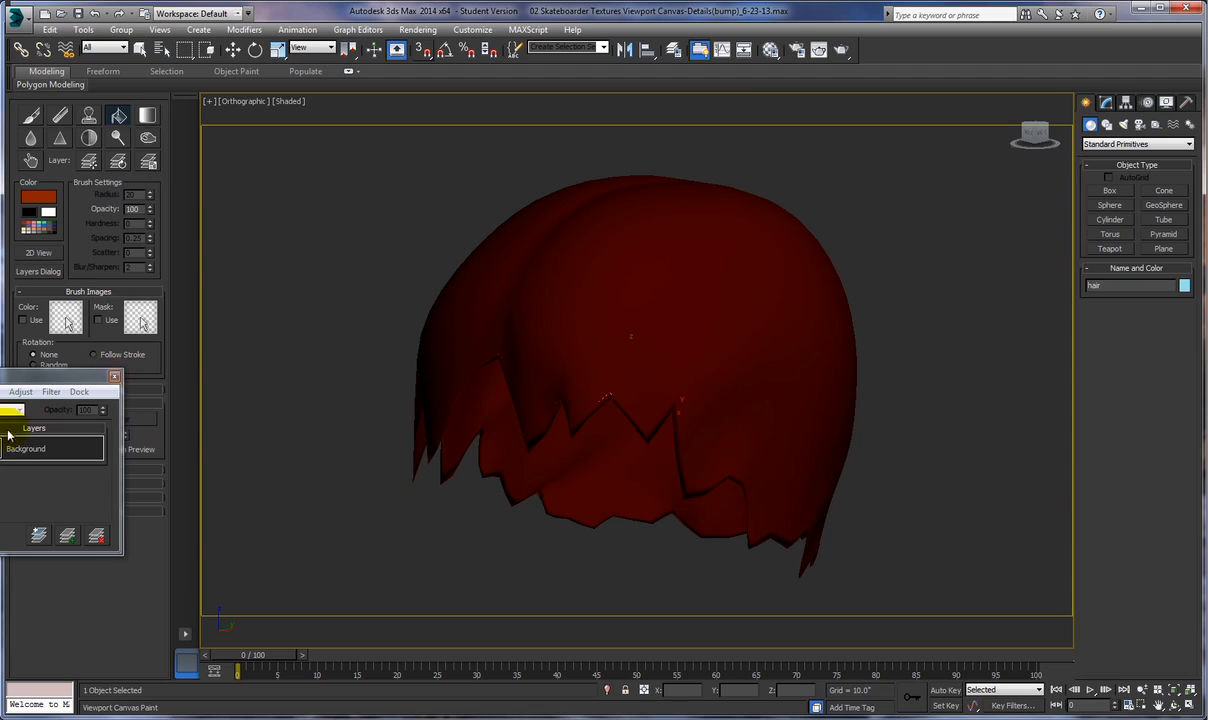
Step: Move the Layers dialog beside the hair, switch to the Paint brush and open the texture in the 2D Paint view
mouse_move(50, 379)
left_mouse_down()
mouse_move(310, 102)
mouse_move(316, 146)
left_mouse_up()
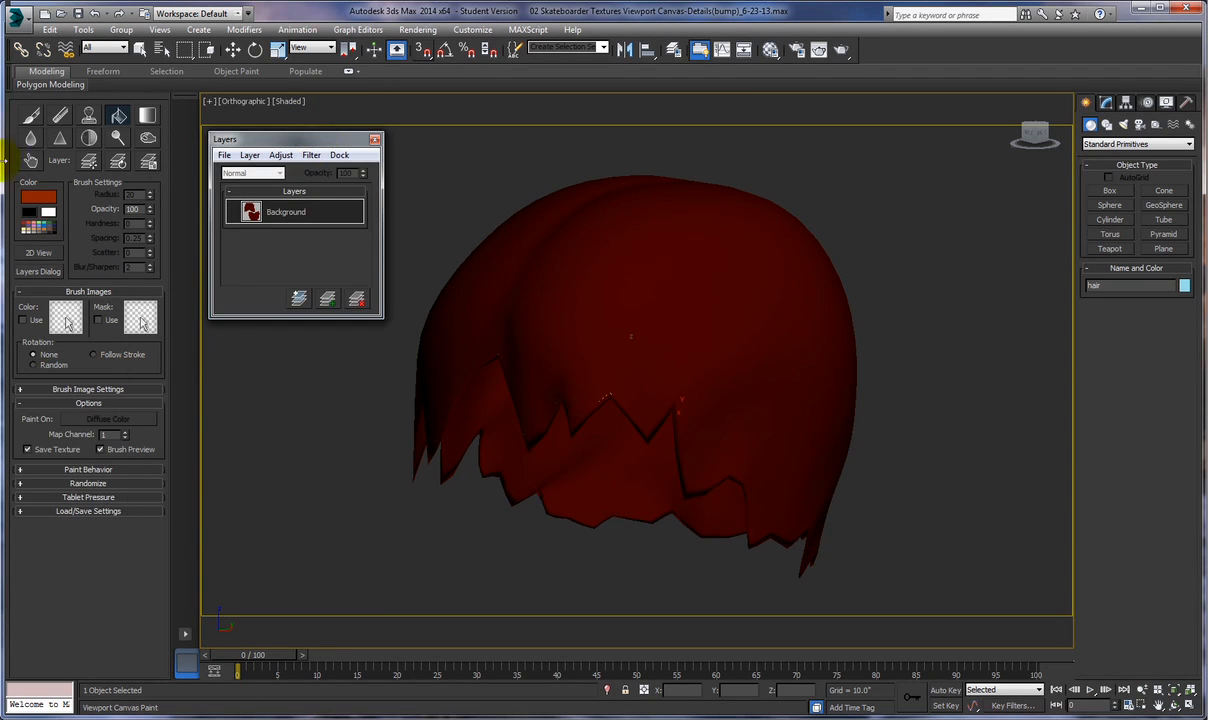
left_click(30, 116)
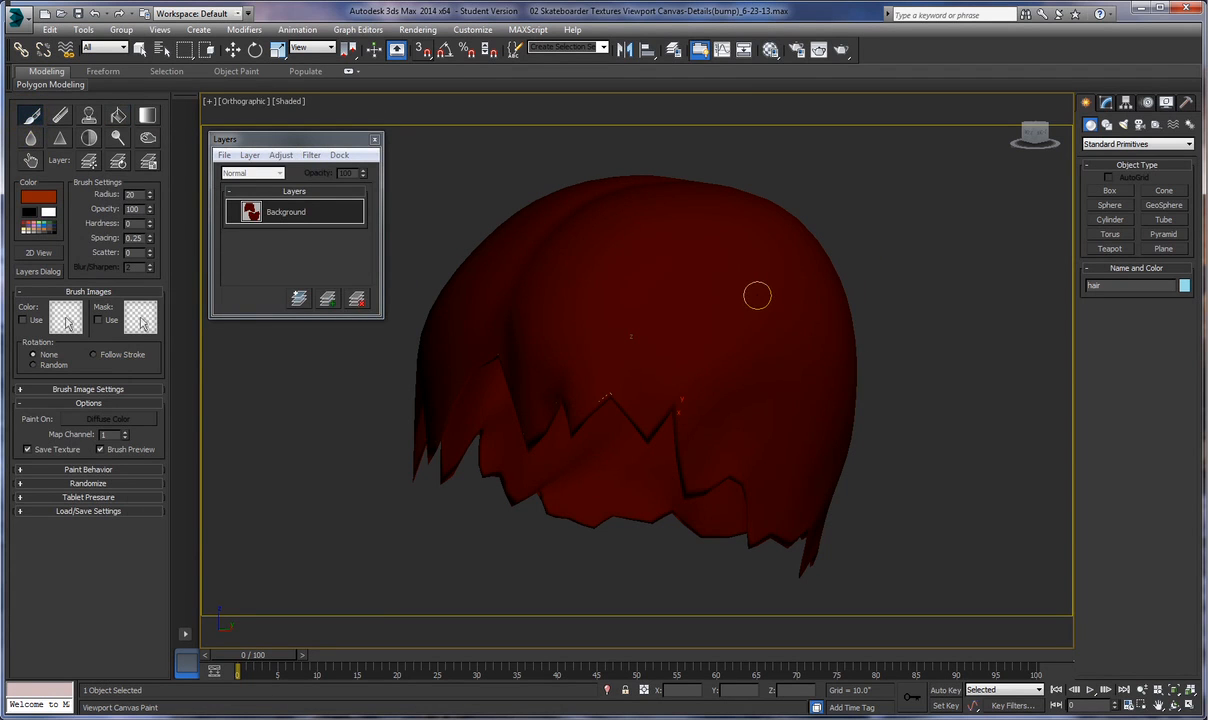
mouse_move(710, 292)
middle_mouse_down("alt")
mouse_move(780, 340)
mouse_move(790, 390)
middle_mouse_up("alt")
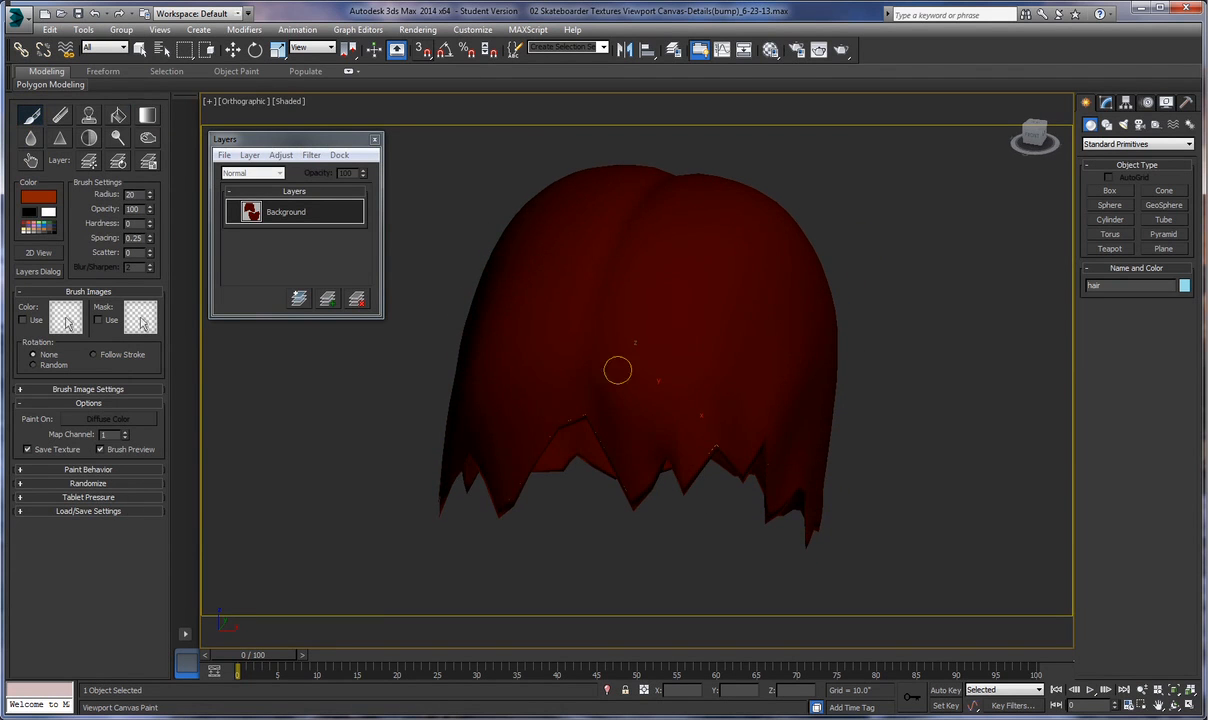
mouse_move(812, 301)
middle_mouse_down("alt")
mouse_move(864, 318)
mouse_move(843, 291)
mouse_move(862, 291)
mouse_move(858, 317)
mouse_move(850, 308)
middle_mouse_up("alt")
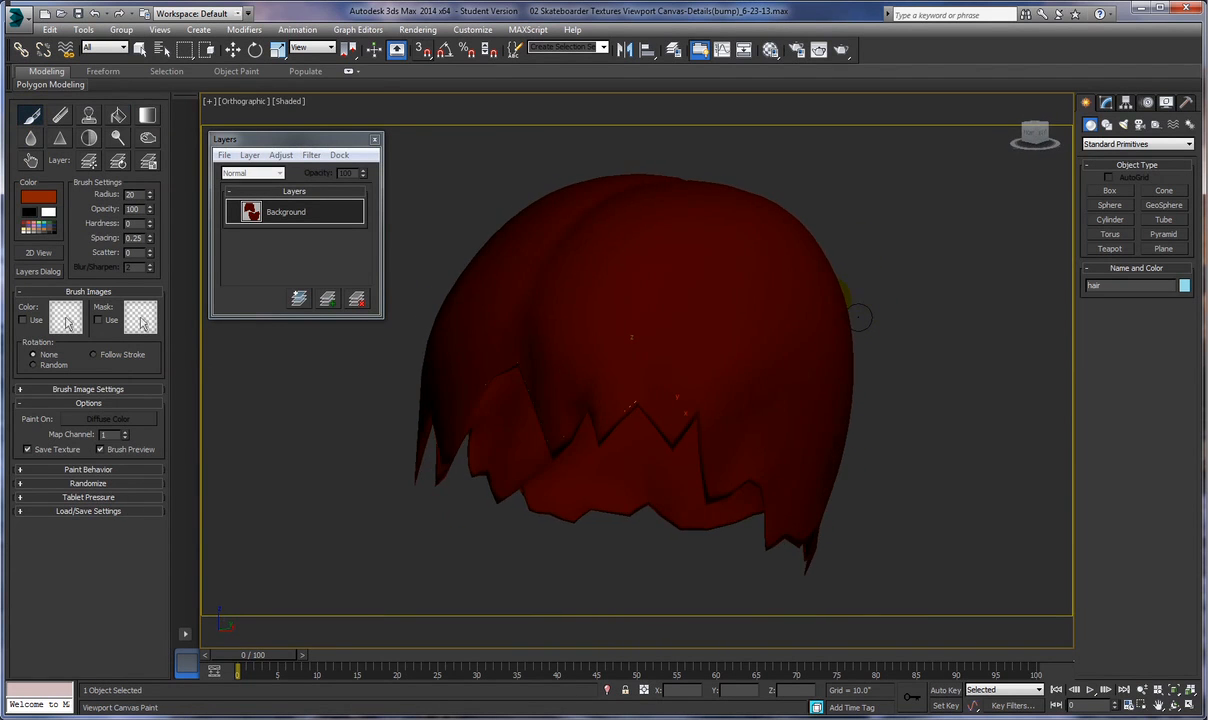
left_click(48, 254)
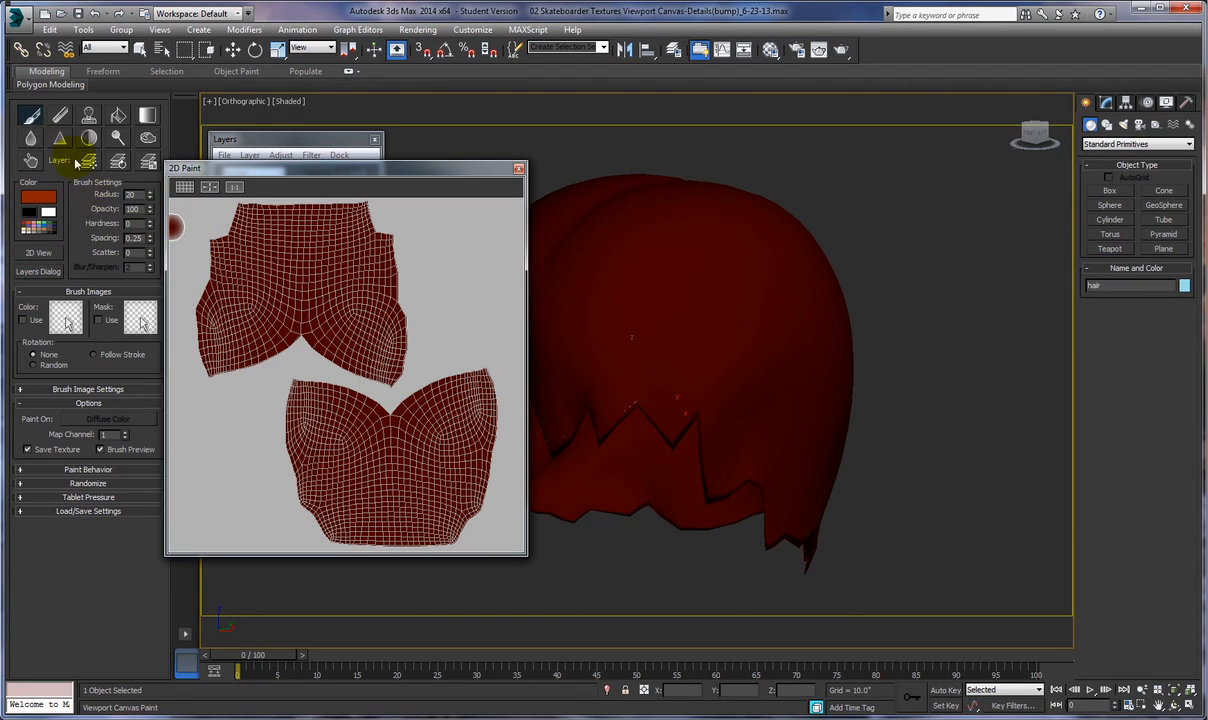
Step: Set the brush hardness to 100 and enlarge the 2D Paint window to show the gray areas around the UV shells
left_click_drag(152, 228, 135, 118)
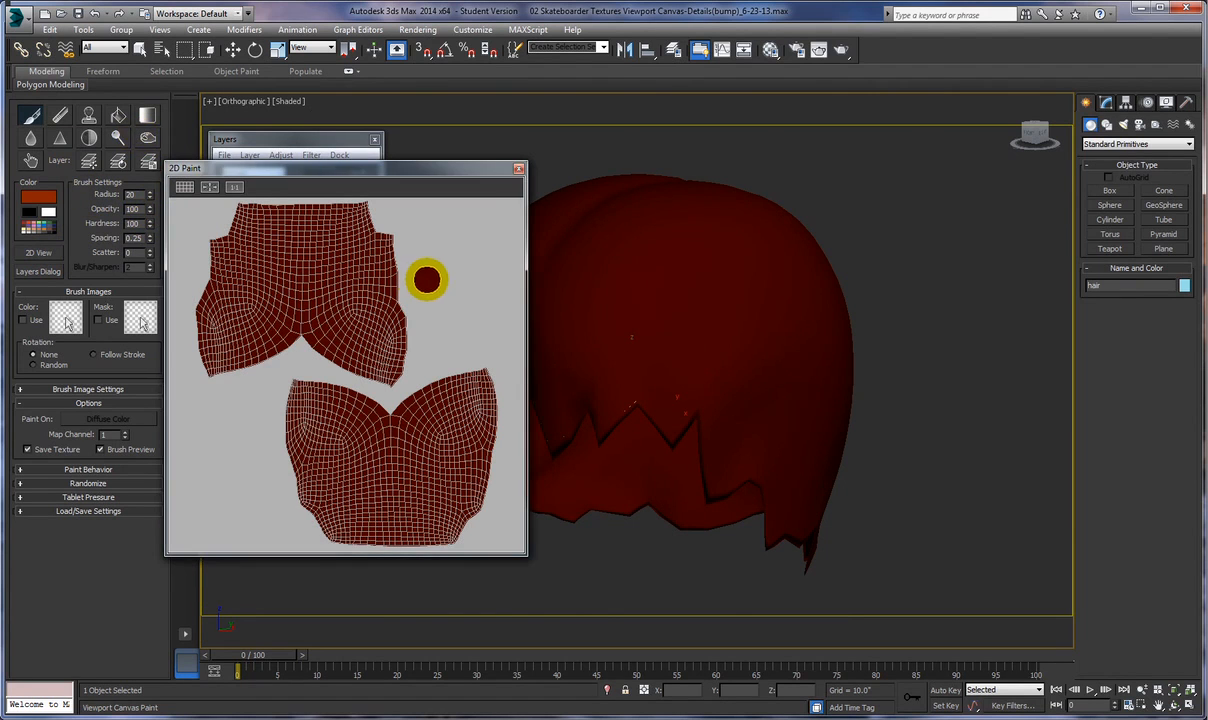
scroll(426, 280, "up", 2)
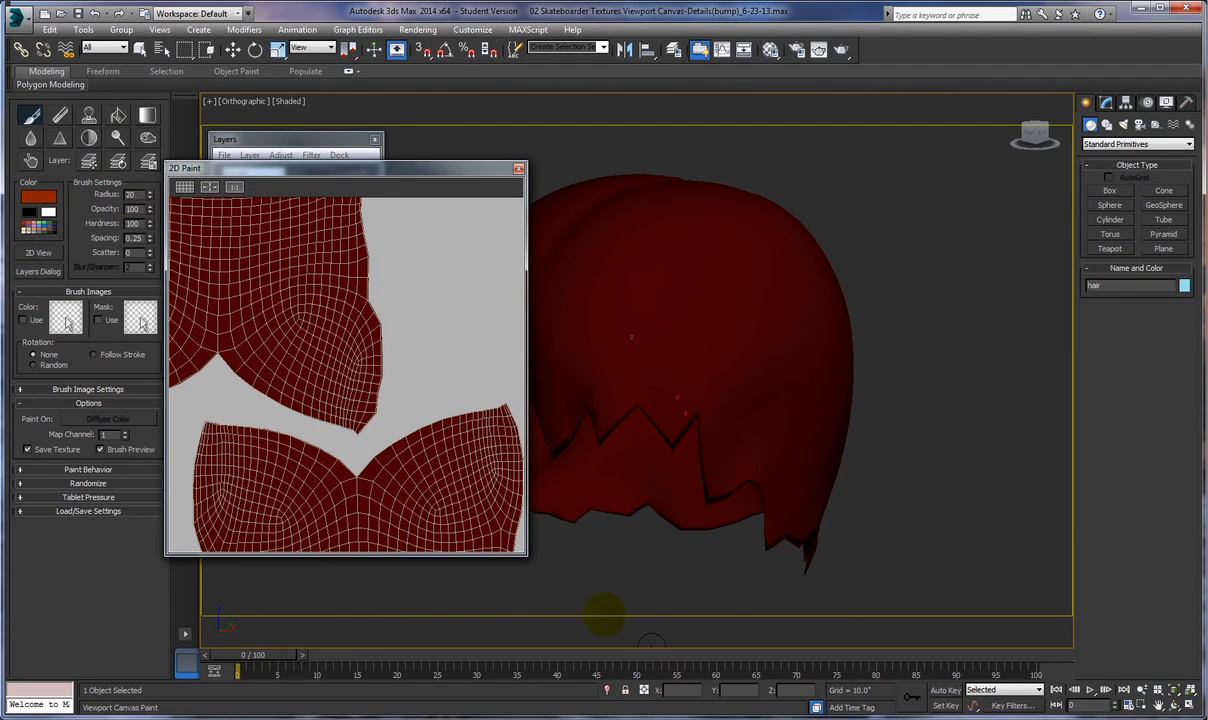
left_click_drag(518, 546, 796, 588)
middle_click_drag(744, 423, 801, 486)
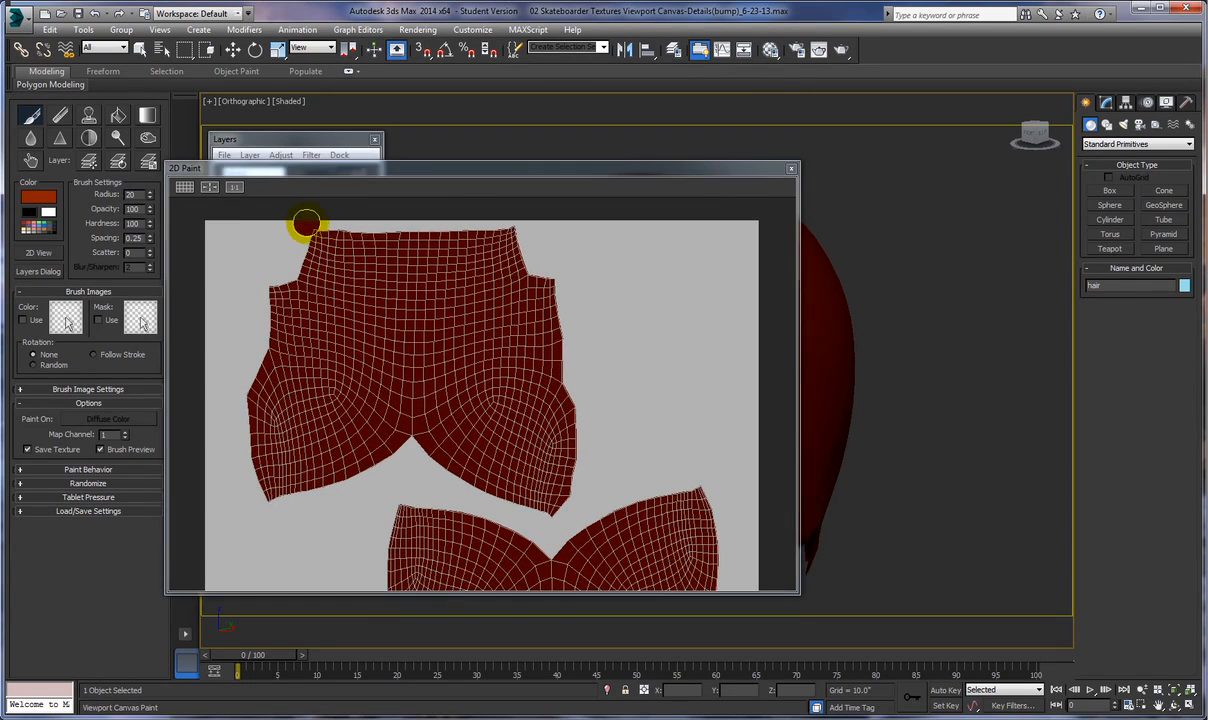
Step: Paint the dark reddish brown around the upper UV shell's edges, then toggle the UV wireframe off and on to check the coverage
mouse_move(305, 224)
left_mouse_down()
mouse_move(481, 228)
mouse_move(528, 245)
mouse_move(547, 286)
mouse_move(561, 280)
mouse_move(582, 415)
mouse_move(563, 505)
mouse_move(463, 482)
mouse_move(404, 439)
mouse_move(386, 475)
mouse_move(264, 492)
mouse_move(235, 456)
mouse_move(232, 412)
mouse_move(255, 369)
mouse_move(262, 288)
mouse_move(310, 235)
left_mouse_up()
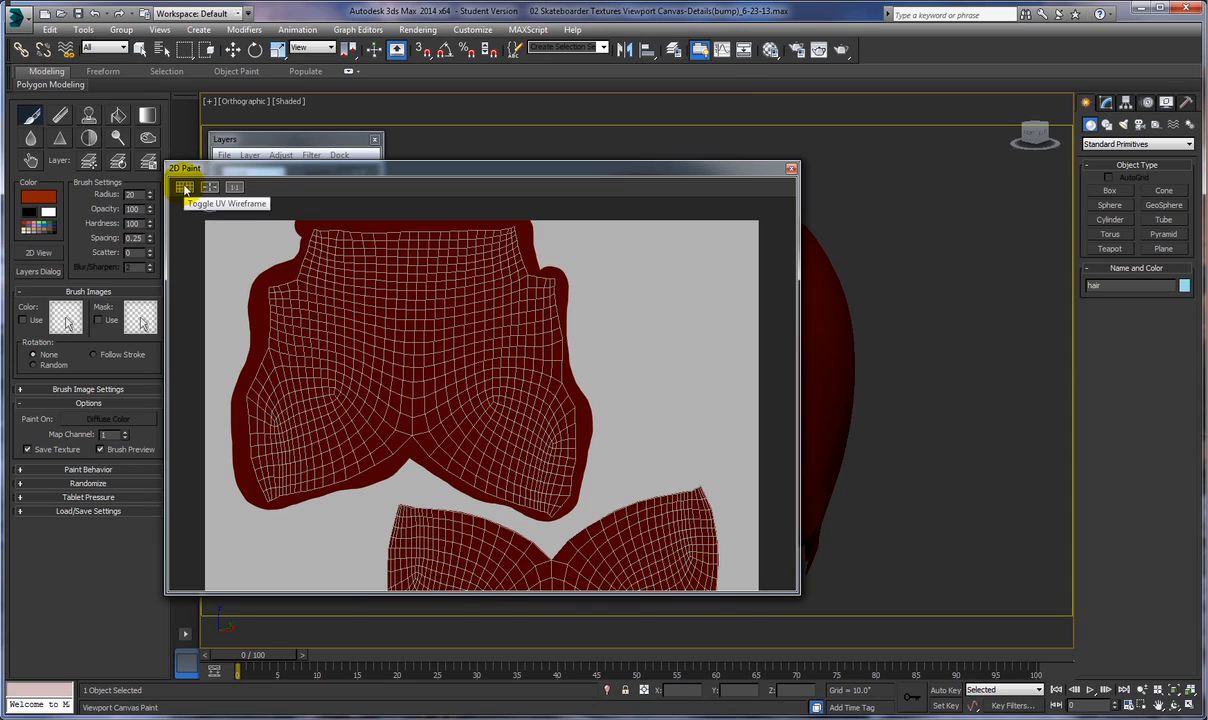
left_click(184, 188)
left_click(184, 188)
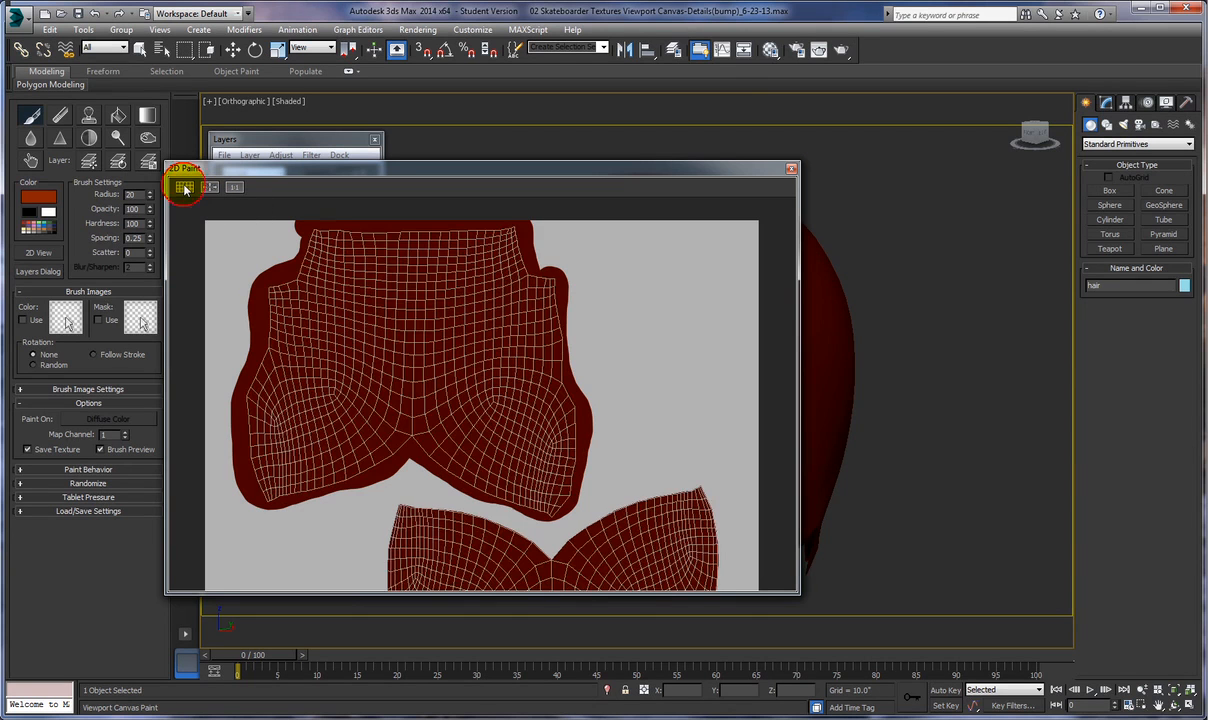
left_click(184, 188)
left_click(184, 188)
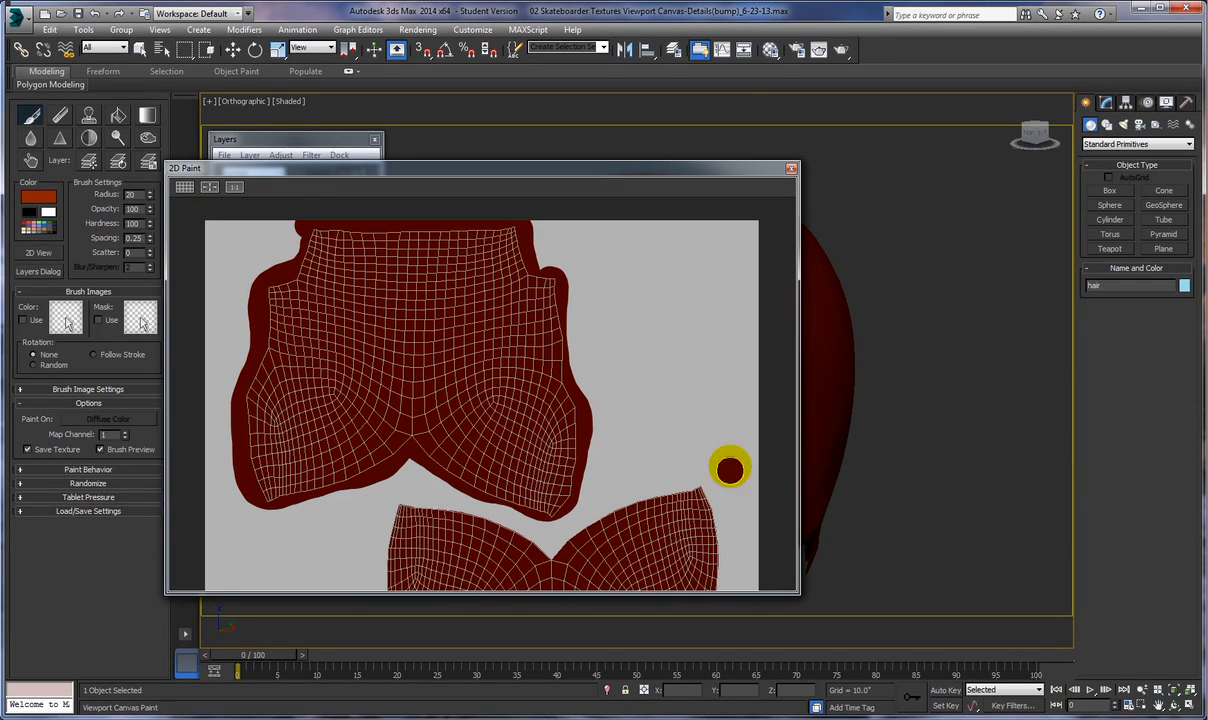
Step: Paint the dark reddish brown around the lower UV shell's edges, close the 2D Paint view and stop painting
middle_click_drag(750, 369, 696, 205)
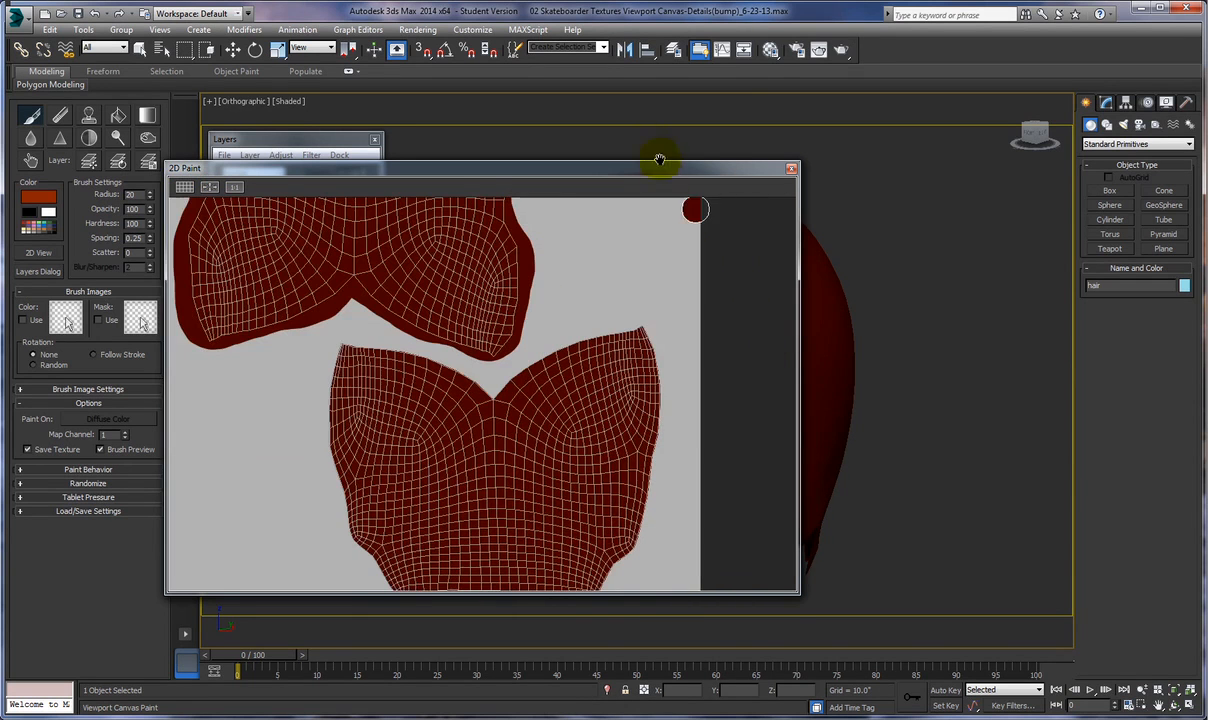
mouse_move(673, 418)
middle_mouse_down()
mouse_move(688, 412)
mouse_move(671, 394)
middle_mouse_up()
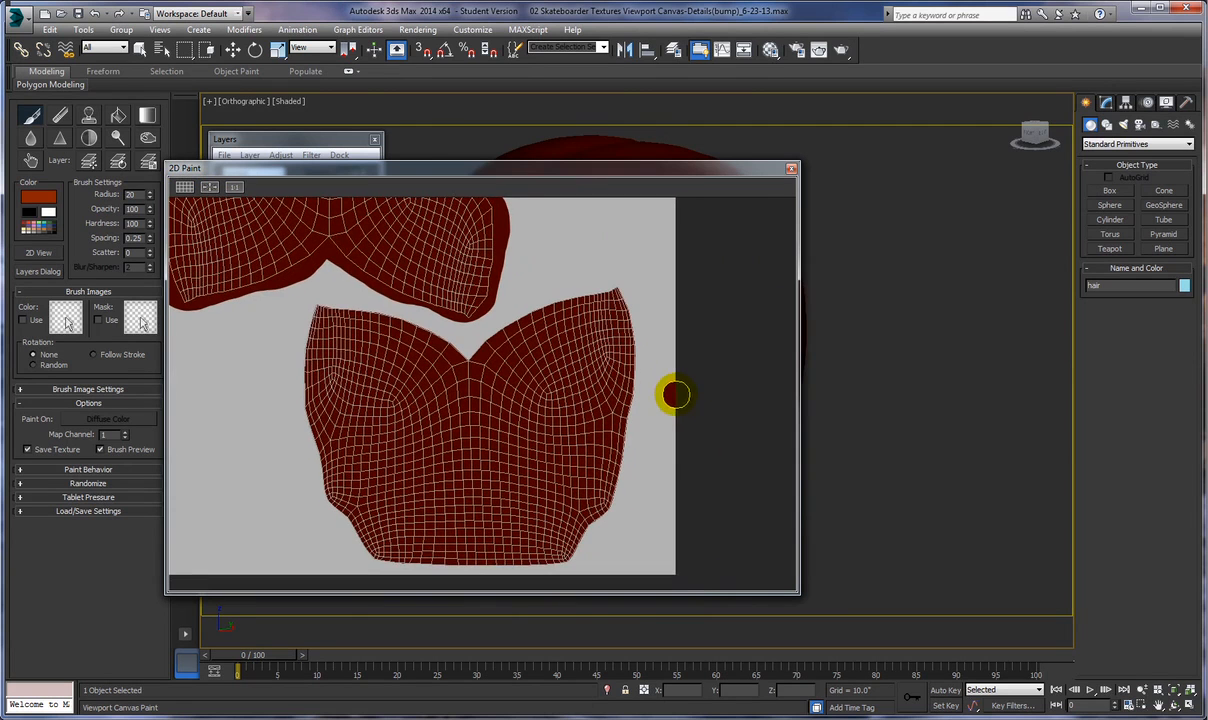
mouse_move(313, 305)
left_mouse_down()
mouse_move(369, 302)
mouse_move(458, 344)
mouse_move(561, 297)
mouse_move(620, 293)
mouse_move(634, 430)
mouse_move(617, 499)
mouse_move(591, 535)
mouse_move(571, 555)
mouse_move(367, 560)
mouse_move(310, 477)
mouse_move(296, 391)
mouse_move(310, 305)
left_mouse_up()
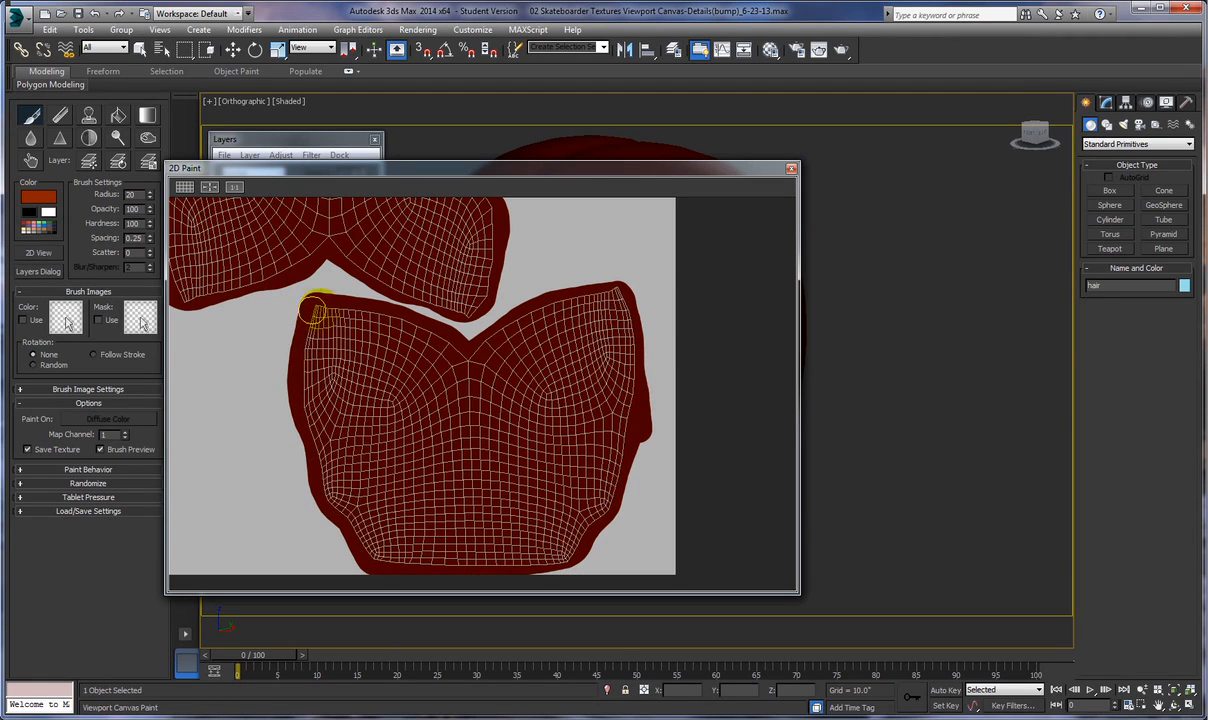
left_click(792, 172)
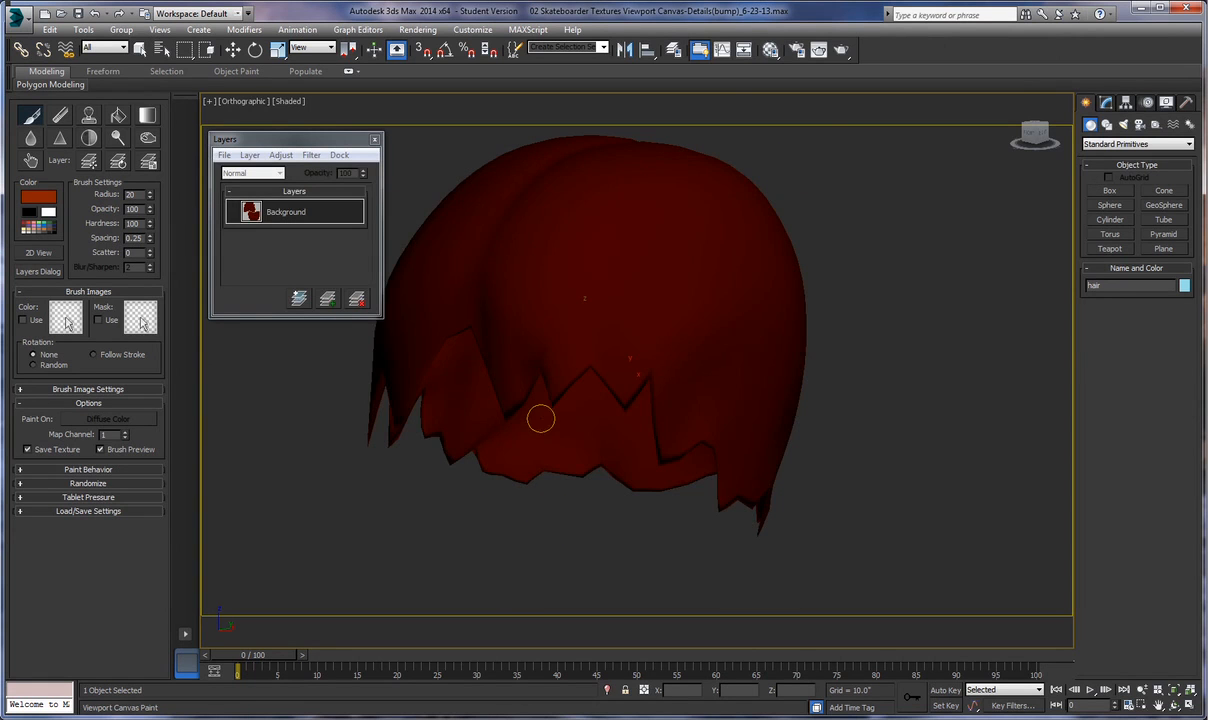
mouse_move(548, 392)
middle_mouse_down("alt")
mouse_move(539, 377)
mouse_move(696, 426)
middle_mouse_up("alt")
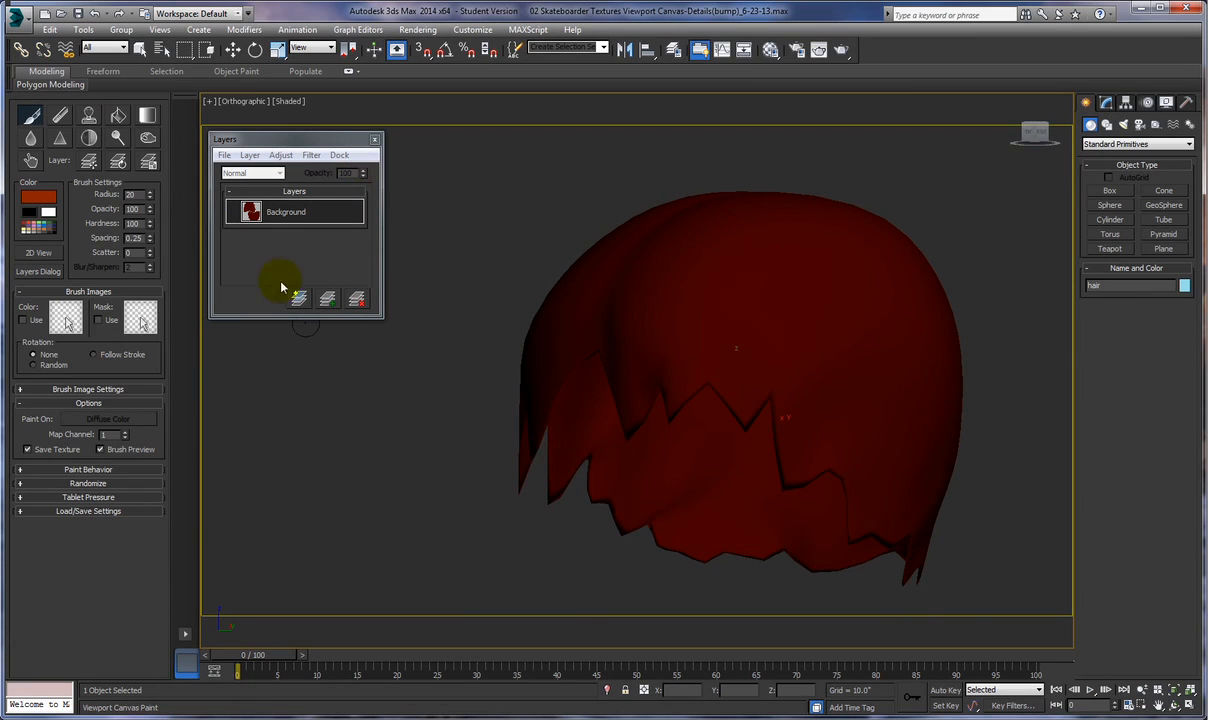
left_click(30, 118)
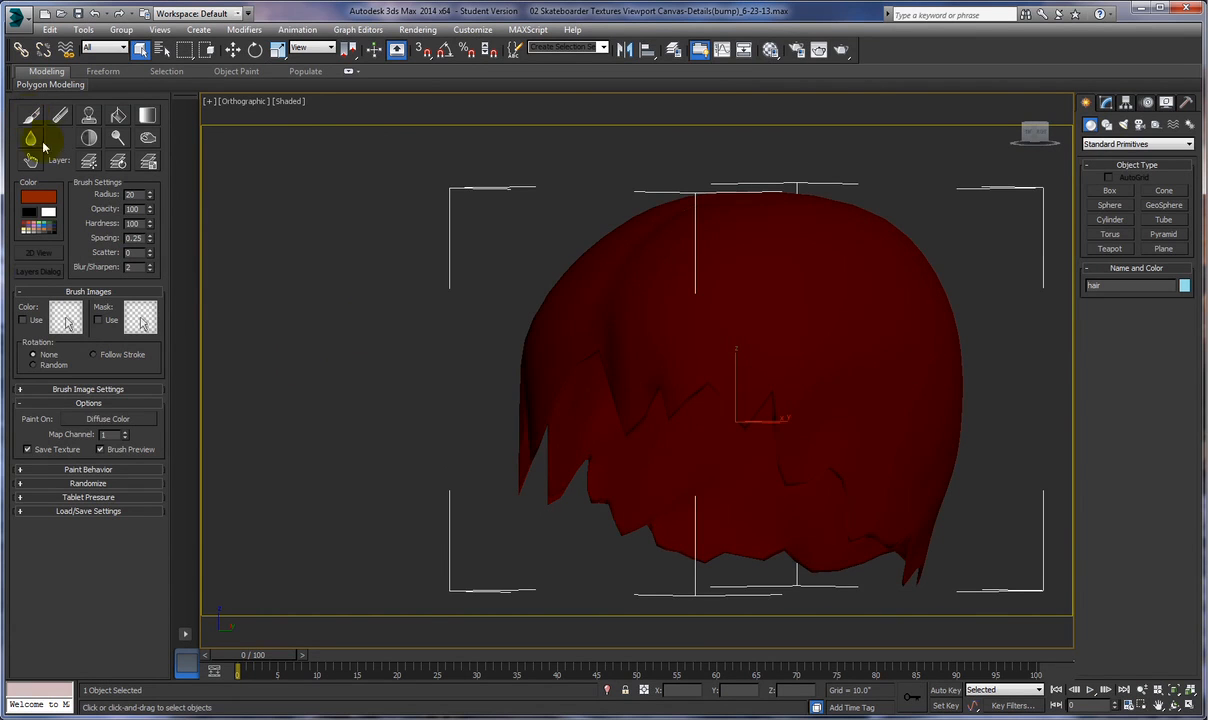
Step: Start a new Opacity texture for the hair and set its size to the 2048 preset
left_click(109, 421)
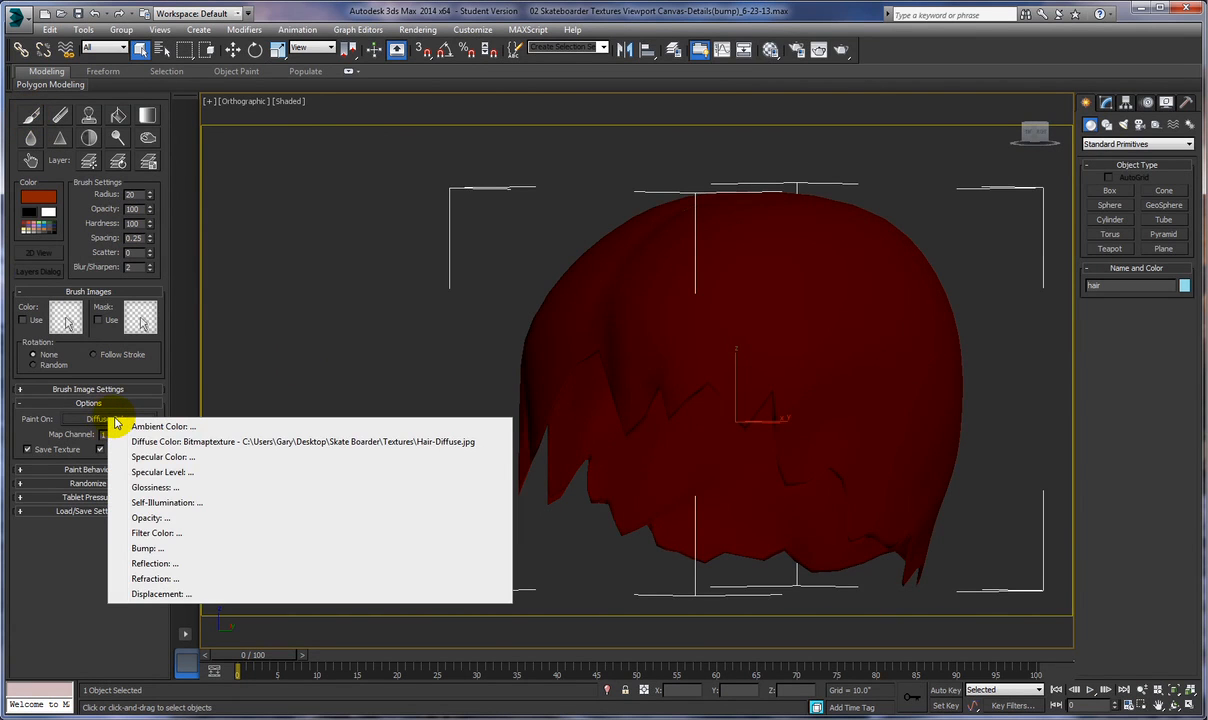
left_click(150, 519)
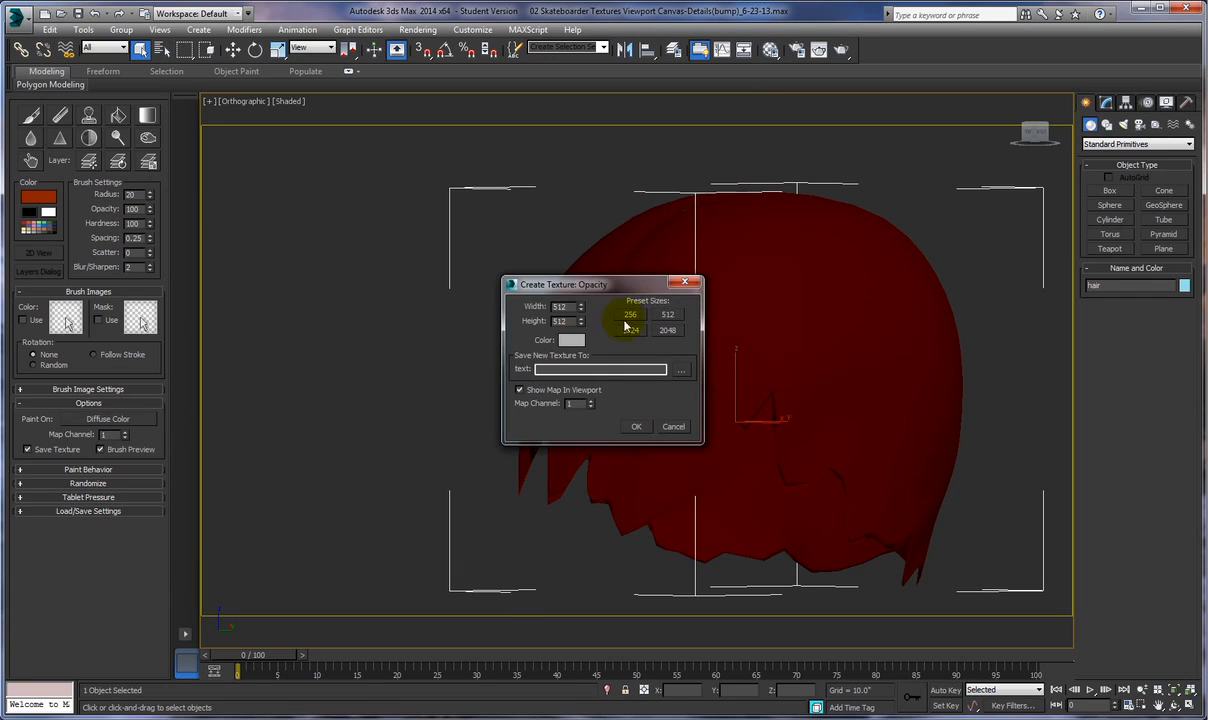
left_click_drag(617, 289, 328, 151)
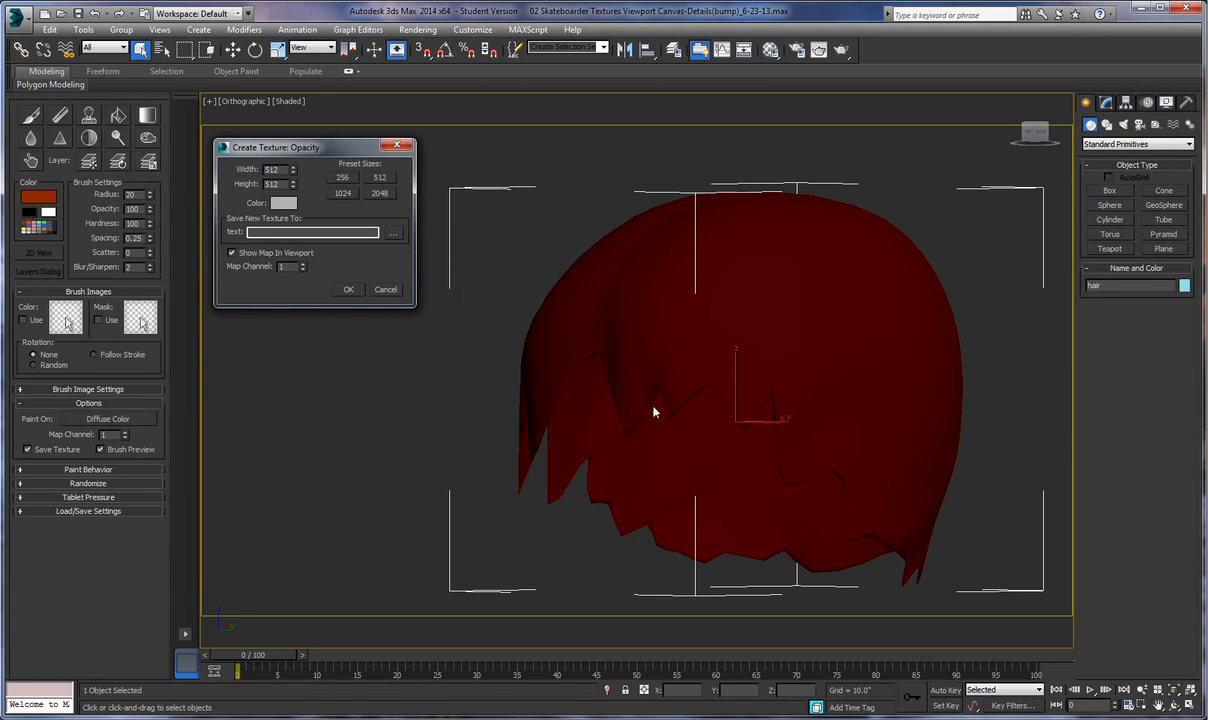
left_click(381, 196)
Step: Set the new texture to save in the Textures folder as a JPEG file named Hair-Opacity, accepting the JPEG settings
left_click(392, 233)
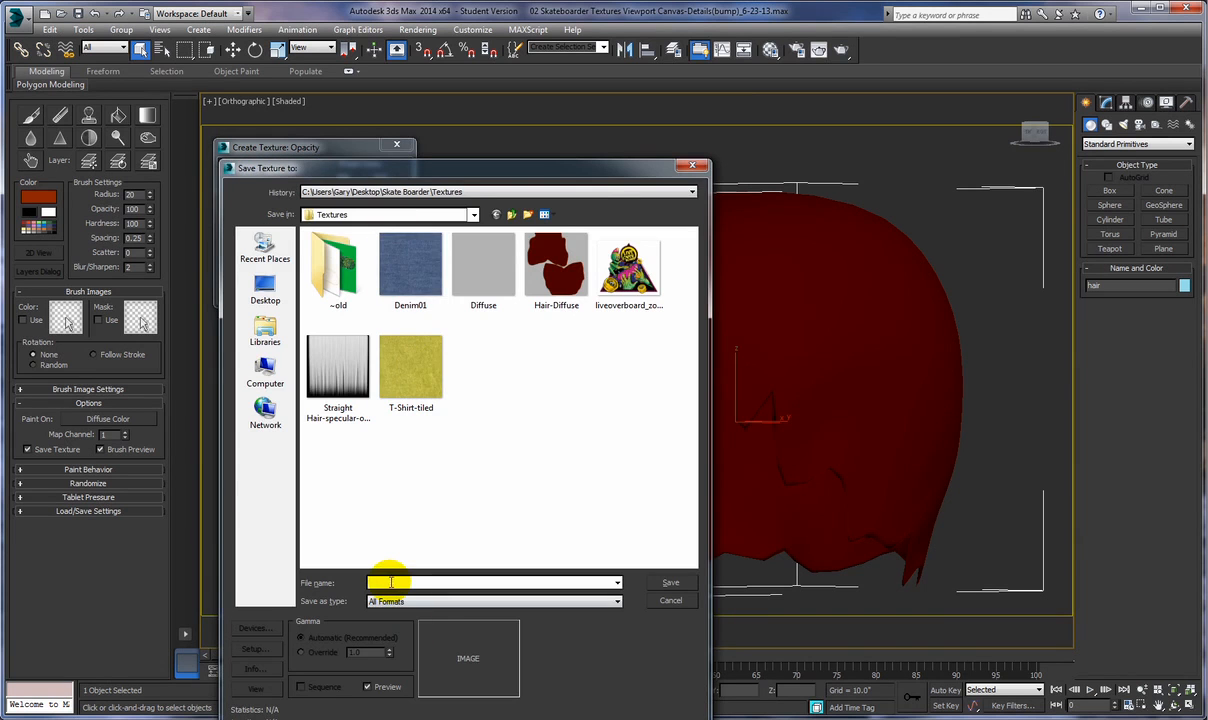
type("H")
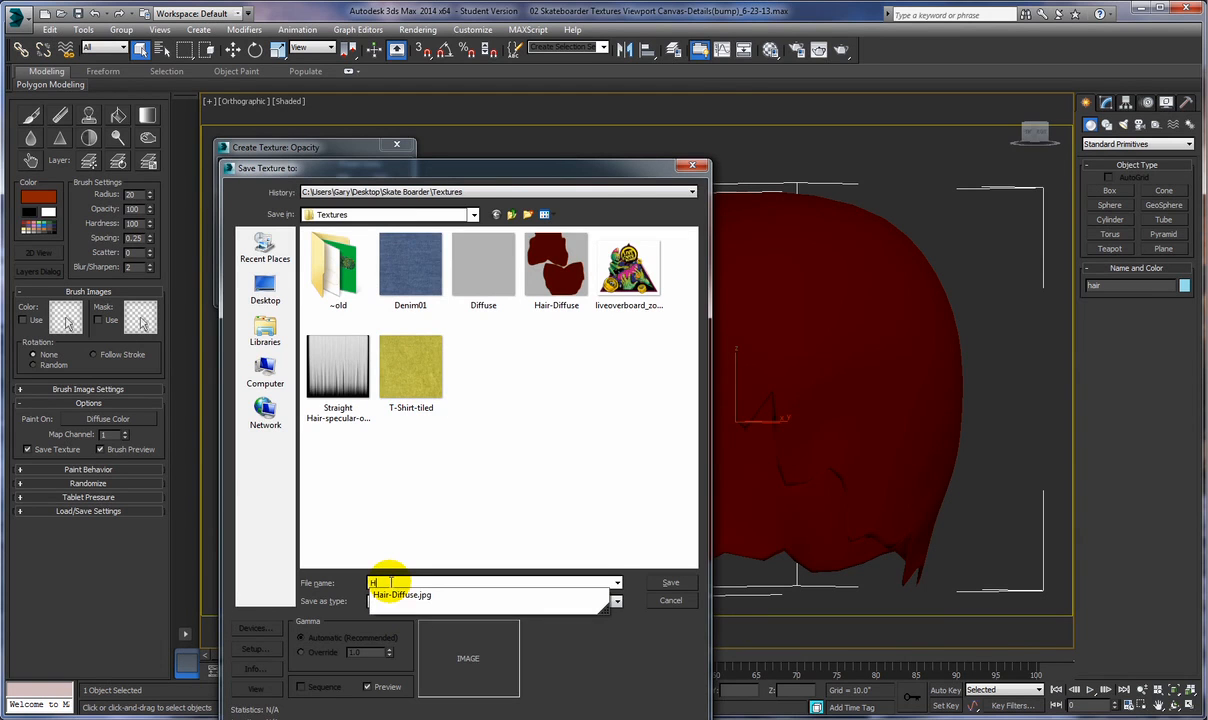
type("air-Opacity")
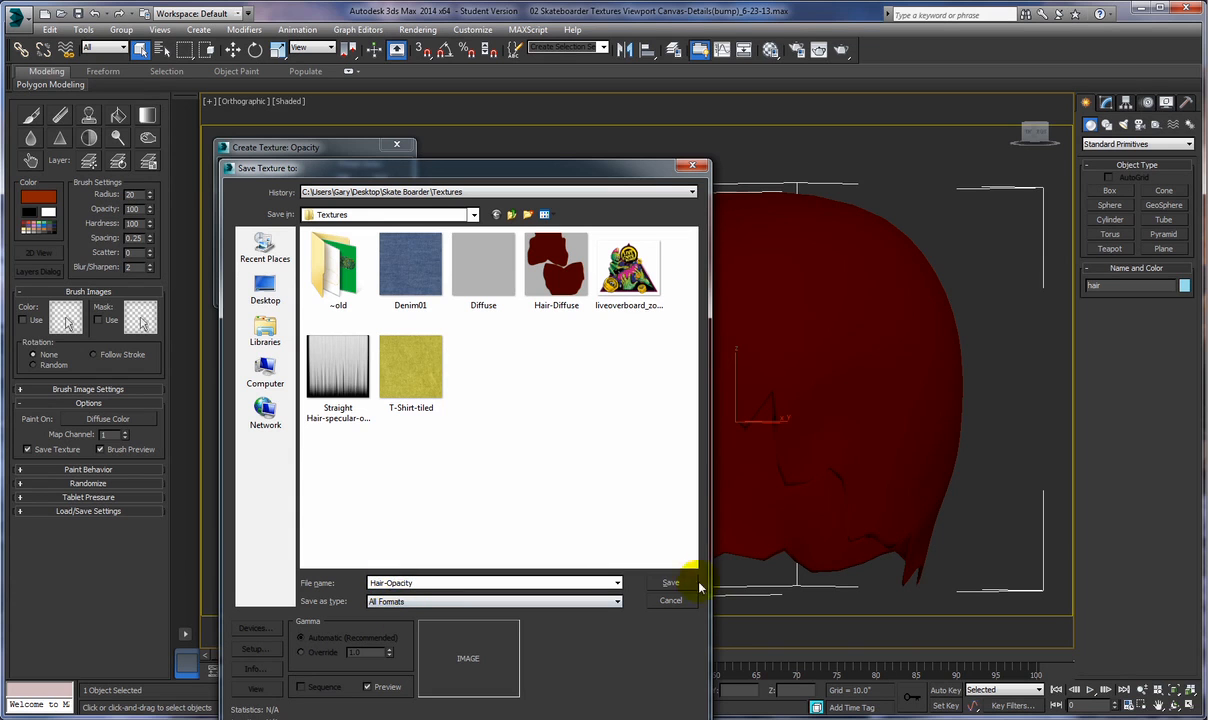
left_click(418, 601)
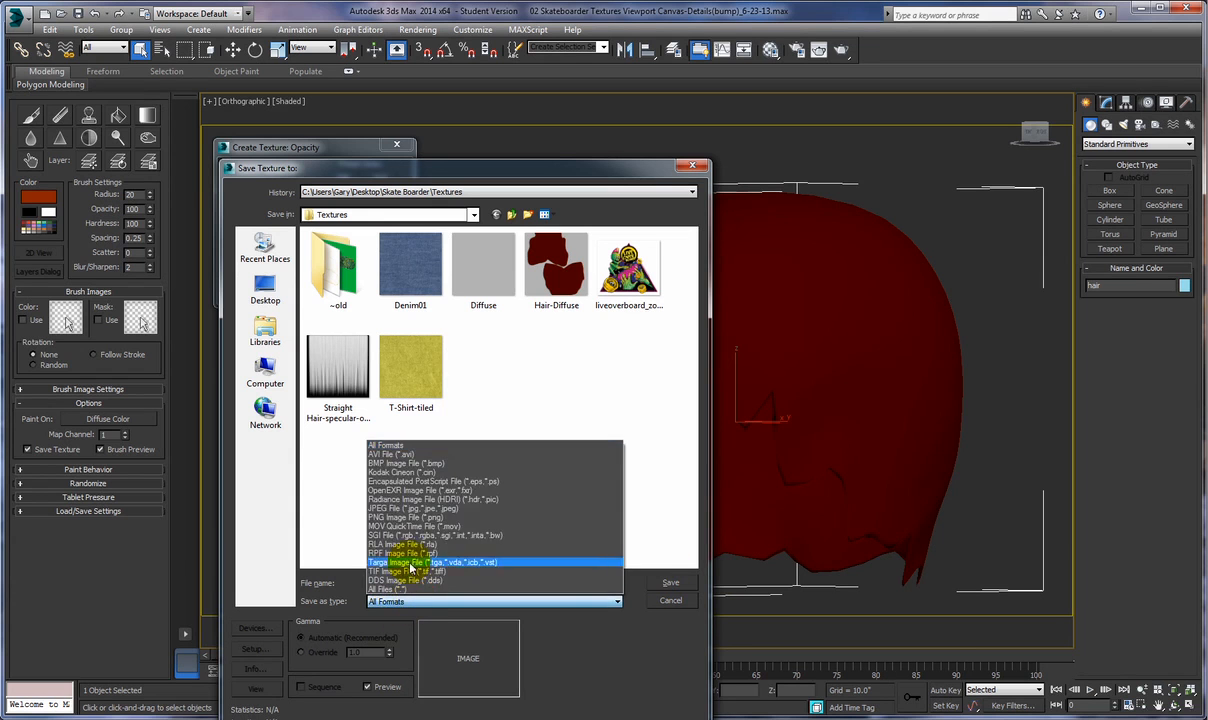
left_click(405, 508)
left_click(672, 580)
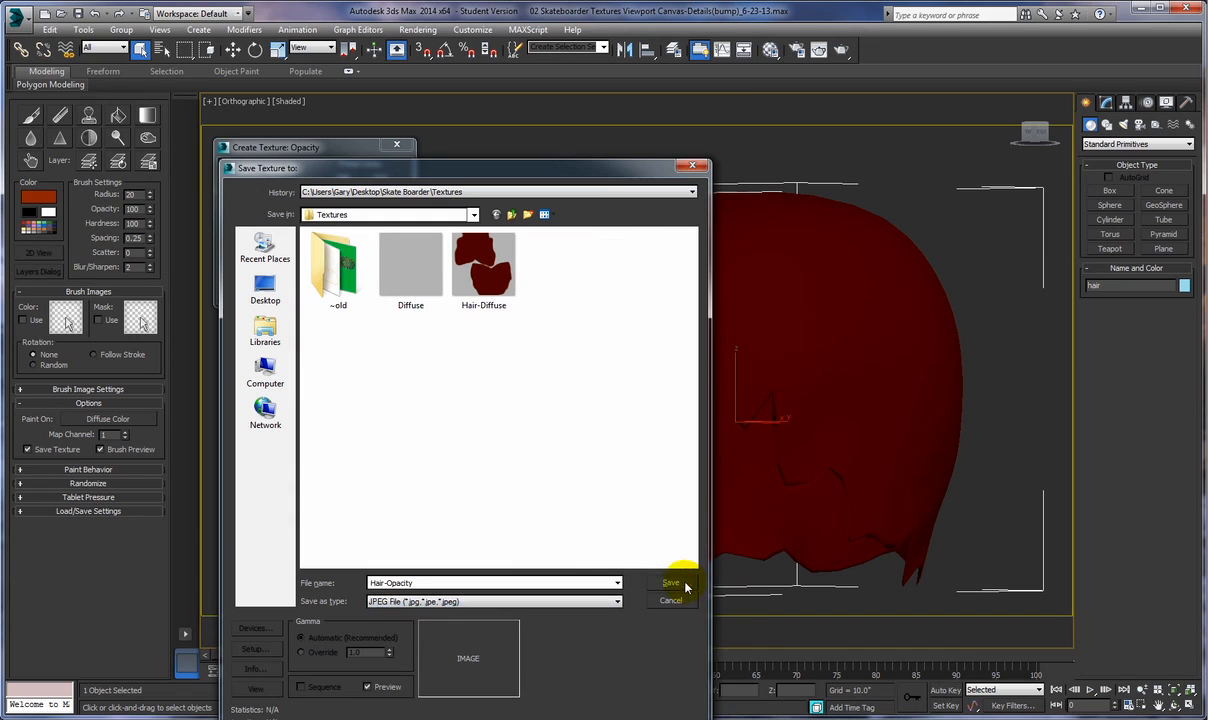
left_click(424, 531)
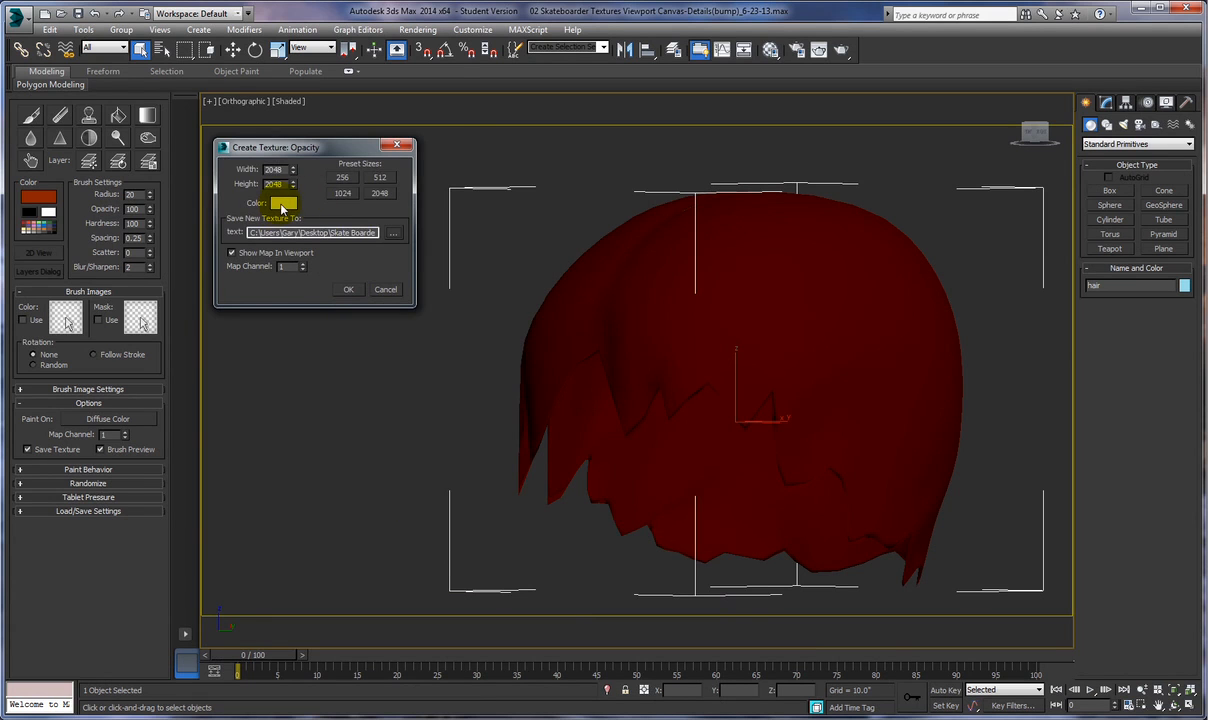
Step: Set the opacity texture's base color to pure white and create the texture
left_click(281, 204)
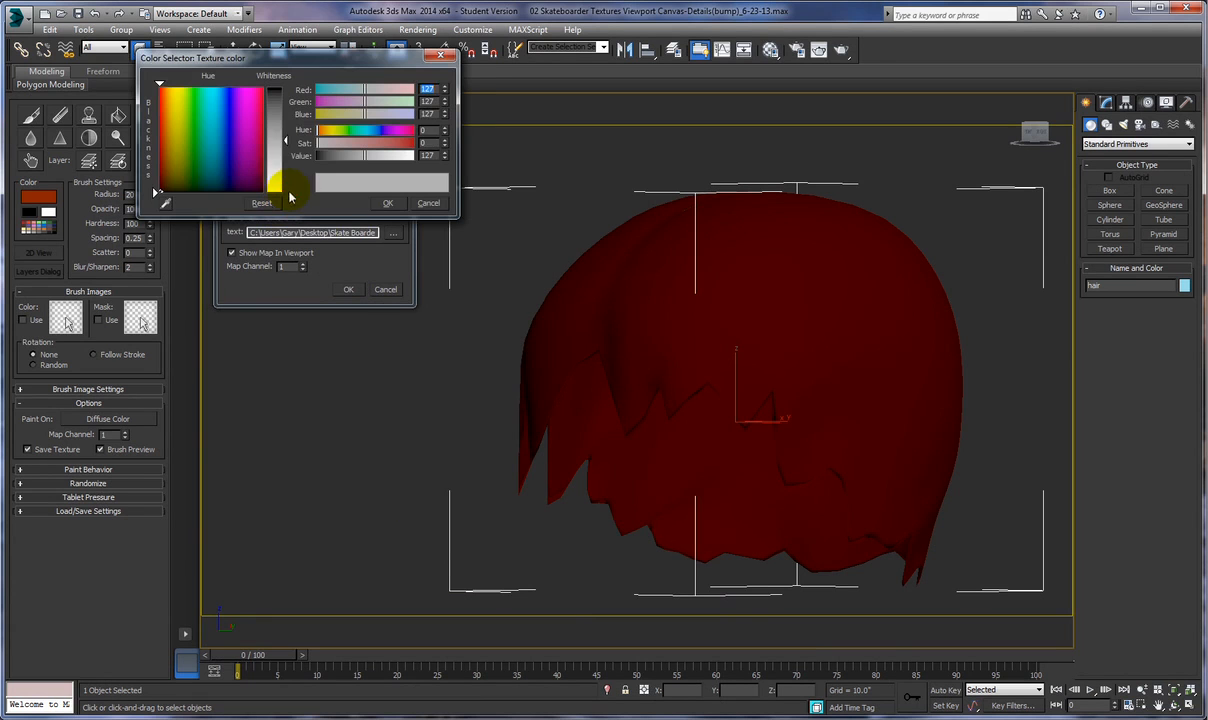
left_click_drag(285, 140, 285, 191)
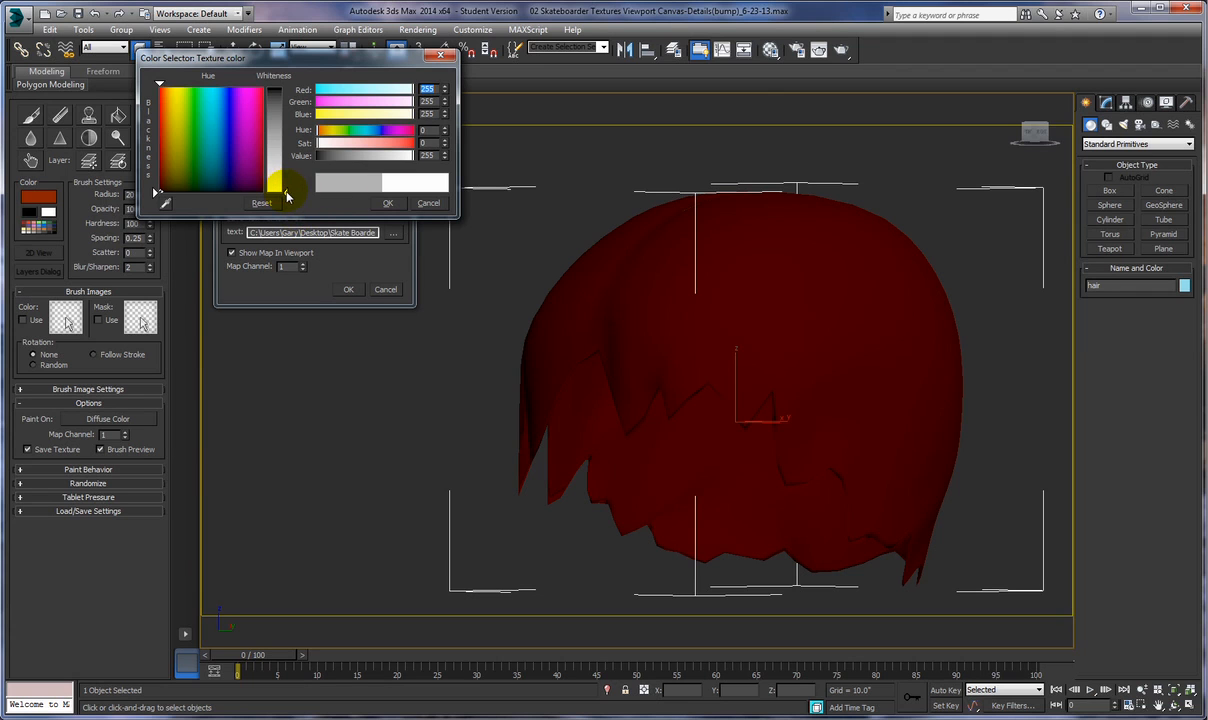
left_click(387, 205)
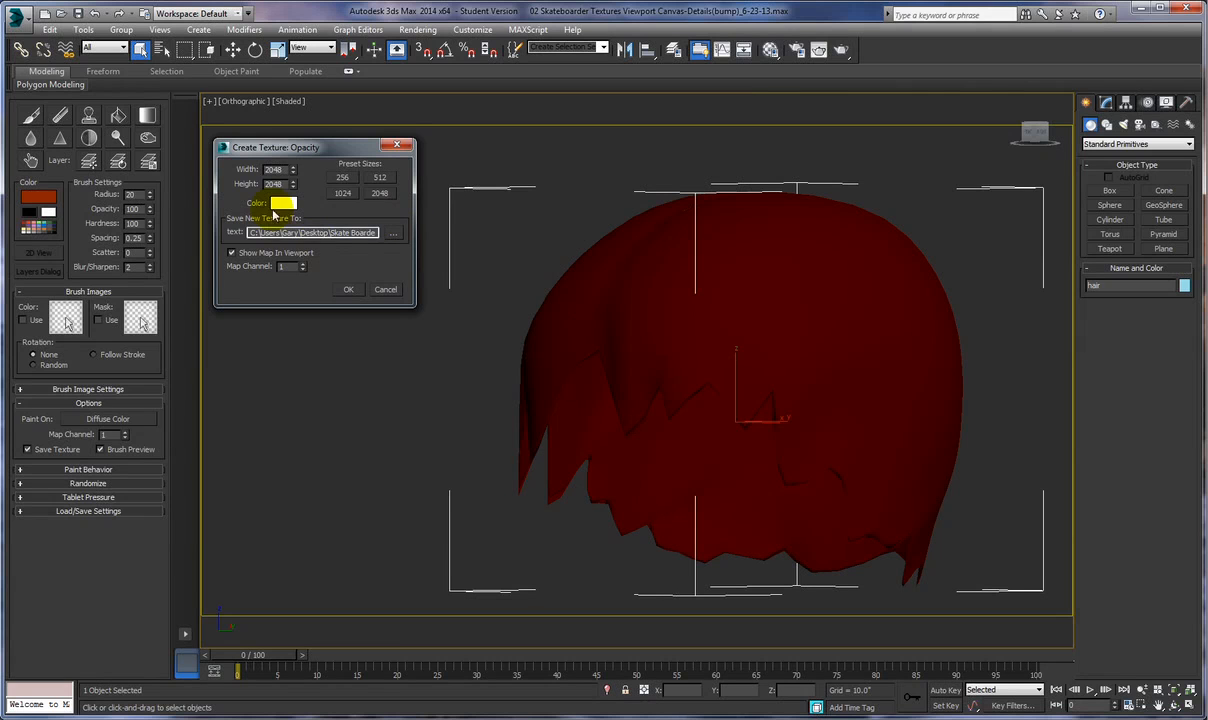
left_click(348, 290)
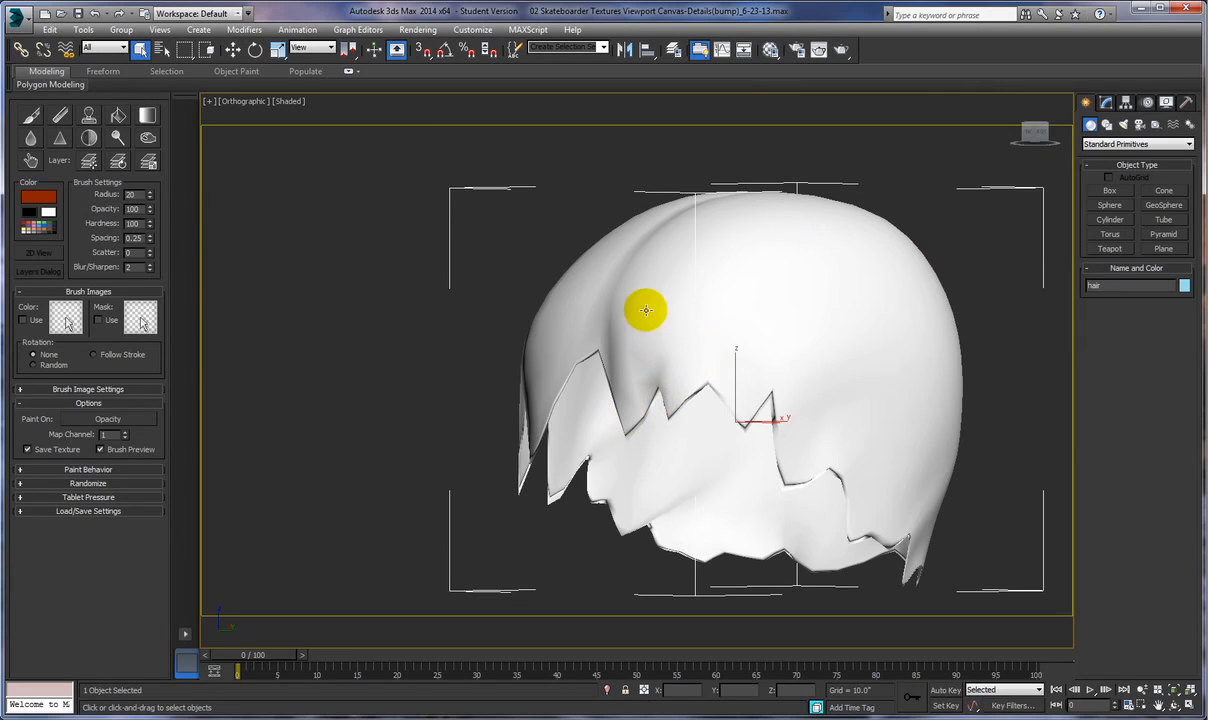
Step: Start the Paint brush on the opacity map, open the 2D Paint view and set the paint color to black
middle_click_drag(763, 272, 617, 235)
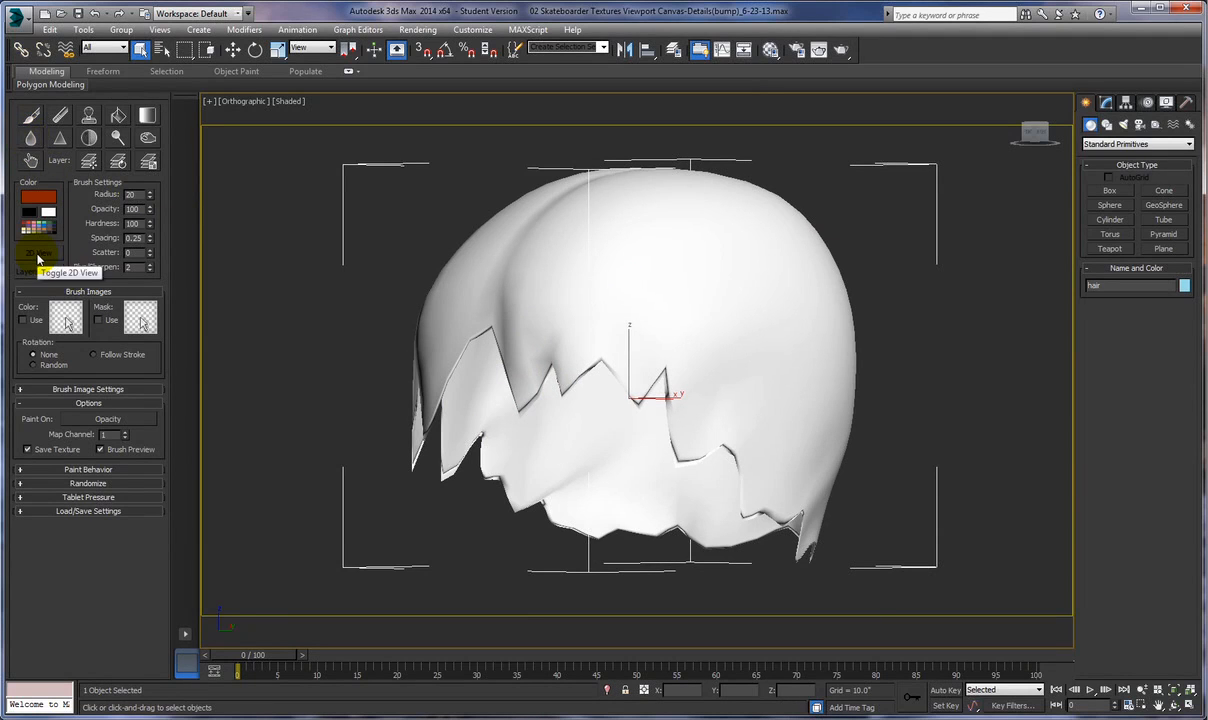
left_click(32, 117)
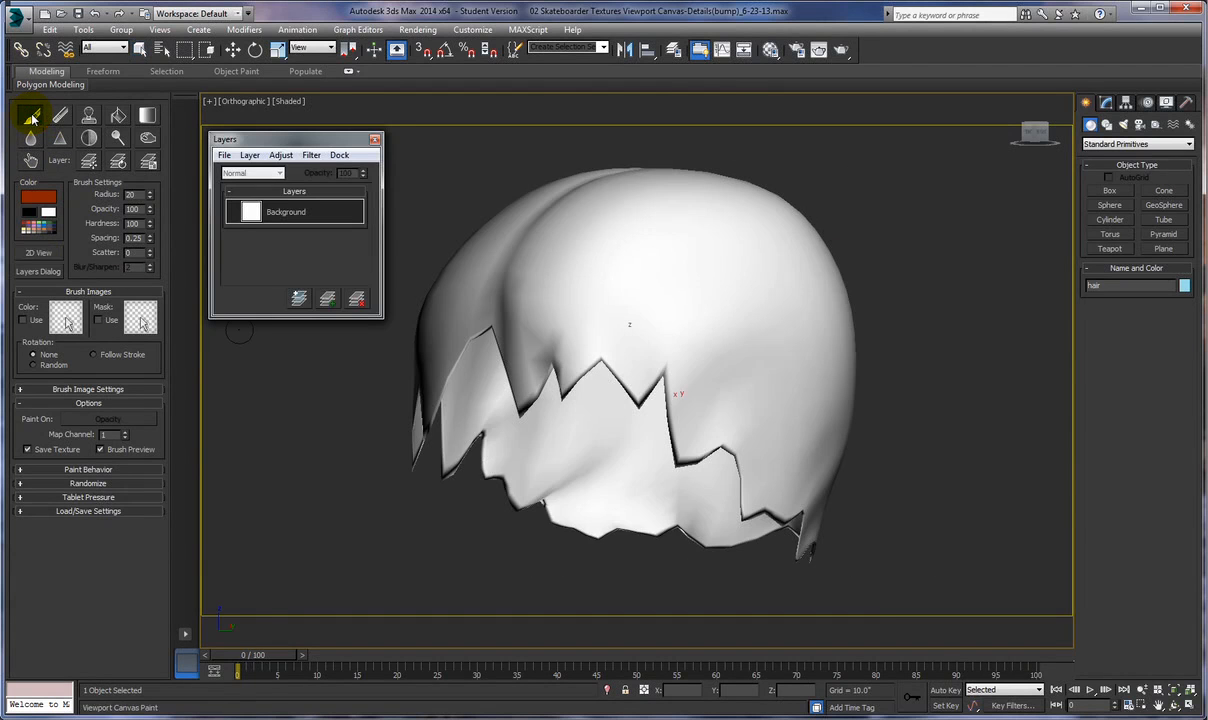
left_click(40, 253)
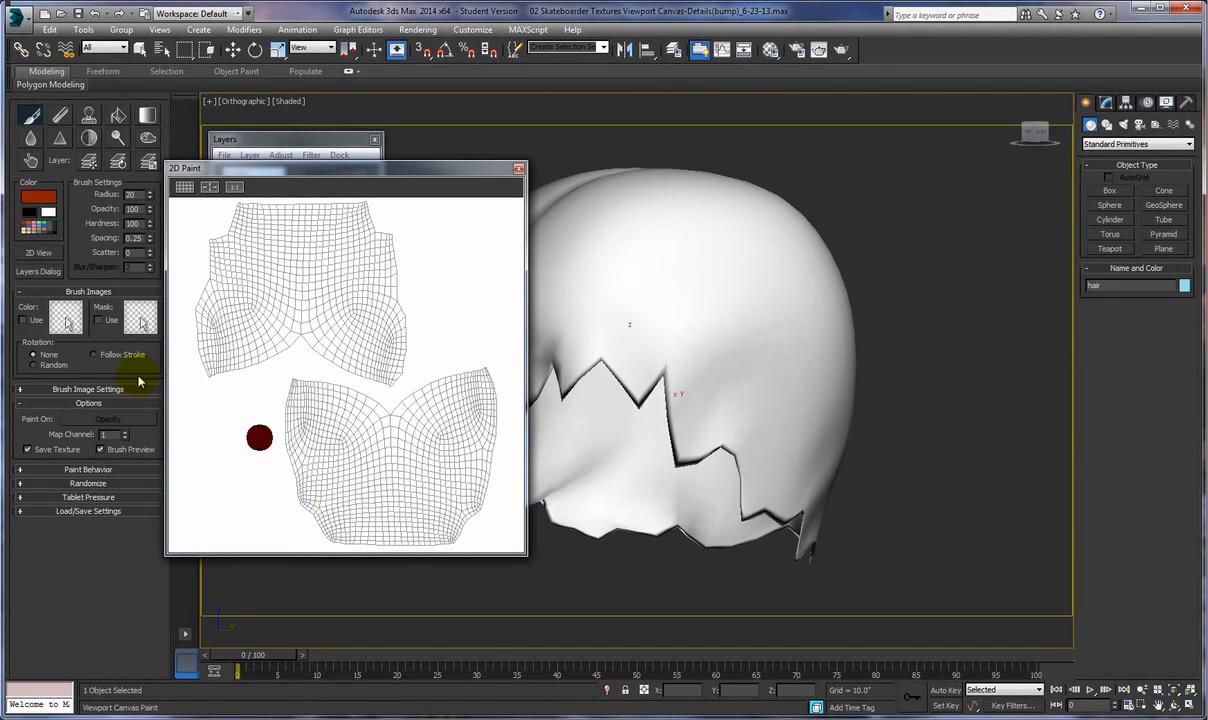
left_click(28, 213)
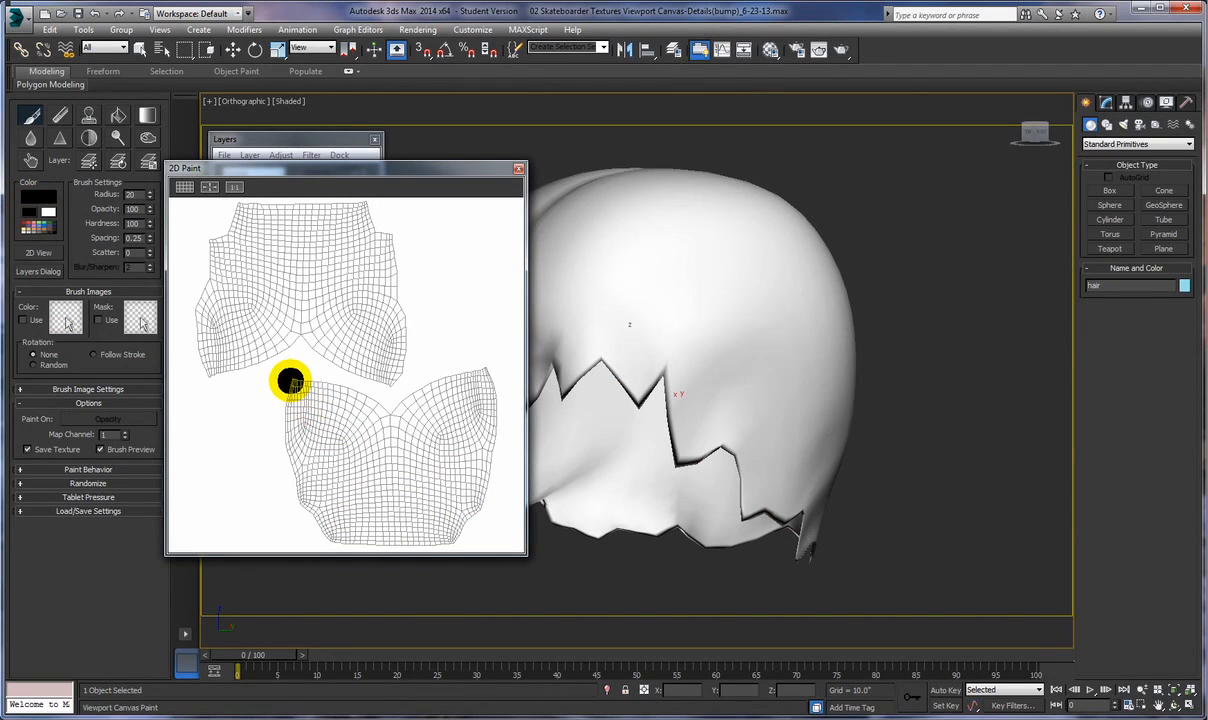
Step: Paint the whole lower UV shell and its surrounding edge black, then close the 2D Paint view and stop painting
mouse_move(290, 382)
left_mouse_down()
mouse_move(392, 412)
mouse_move(458, 368)
mouse_move(494, 376)
mouse_move(487, 463)
mouse_move(456, 529)
mouse_move(329, 534)
mouse_move(305, 519)
mouse_move(287, 382)
mouse_move(367, 419)
mouse_move(470, 385)
mouse_move(475, 463)
mouse_move(445, 492)
mouse_move(322, 490)
mouse_move(298, 410)
mouse_move(350, 432)
mouse_move(456, 405)
mouse_move(462, 390)
mouse_move(452, 482)
mouse_move(340, 485)
mouse_move(315, 445)
mouse_move(325, 428)
mouse_move(335, 452)
mouse_move(372, 466)
mouse_move(428, 460)
mouse_move(447, 486)
mouse_move(412, 470)
mouse_move(440, 410)
mouse_move(430, 425)
mouse_move(443, 435)
mouse_move(439, 423)
mouse_move(392, 445)
mouse_move(342, 446)
mouse_move(359, 466)
mouse_move(423, 450)
left_mouse_up()
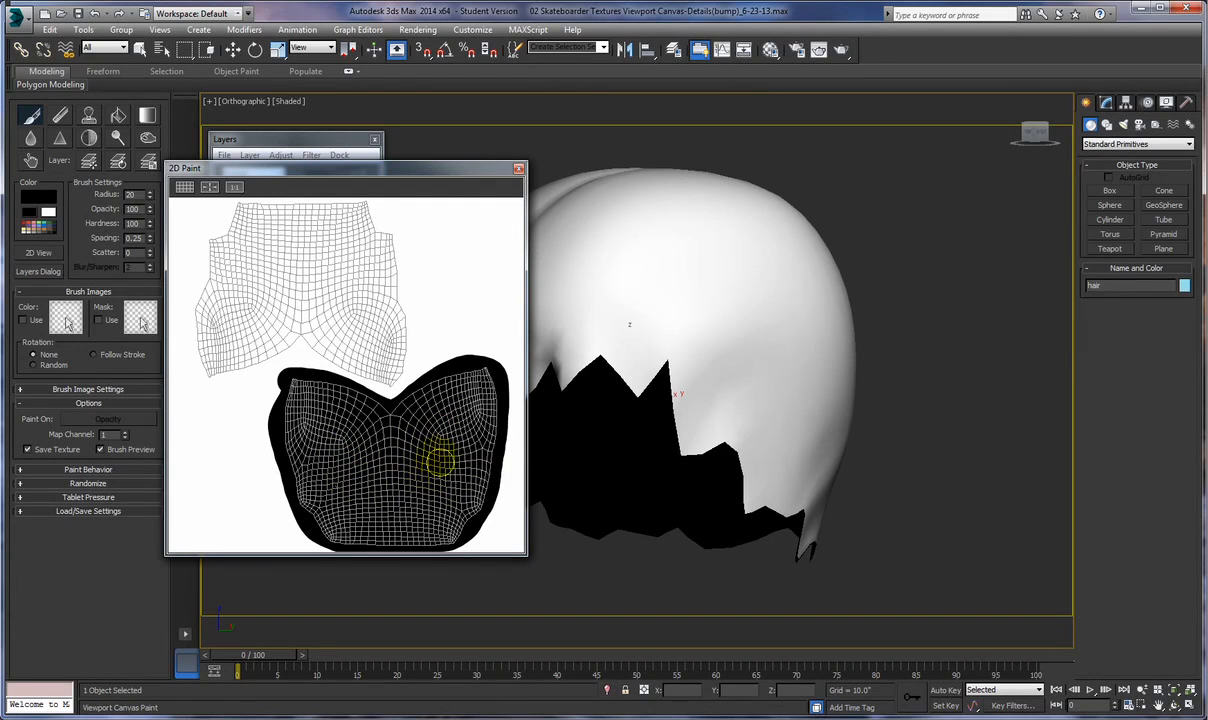
left_click_drag(585, 516, 588, 489)
left_click(518, 171)
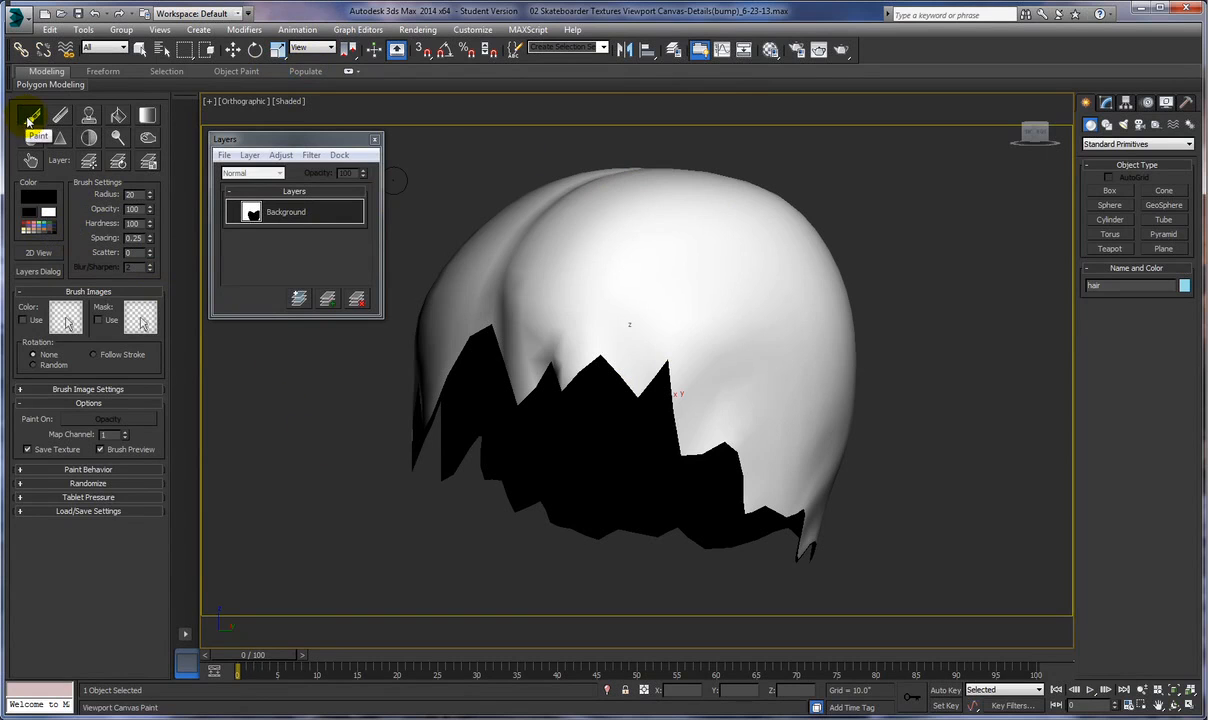
left_click(30, 118)
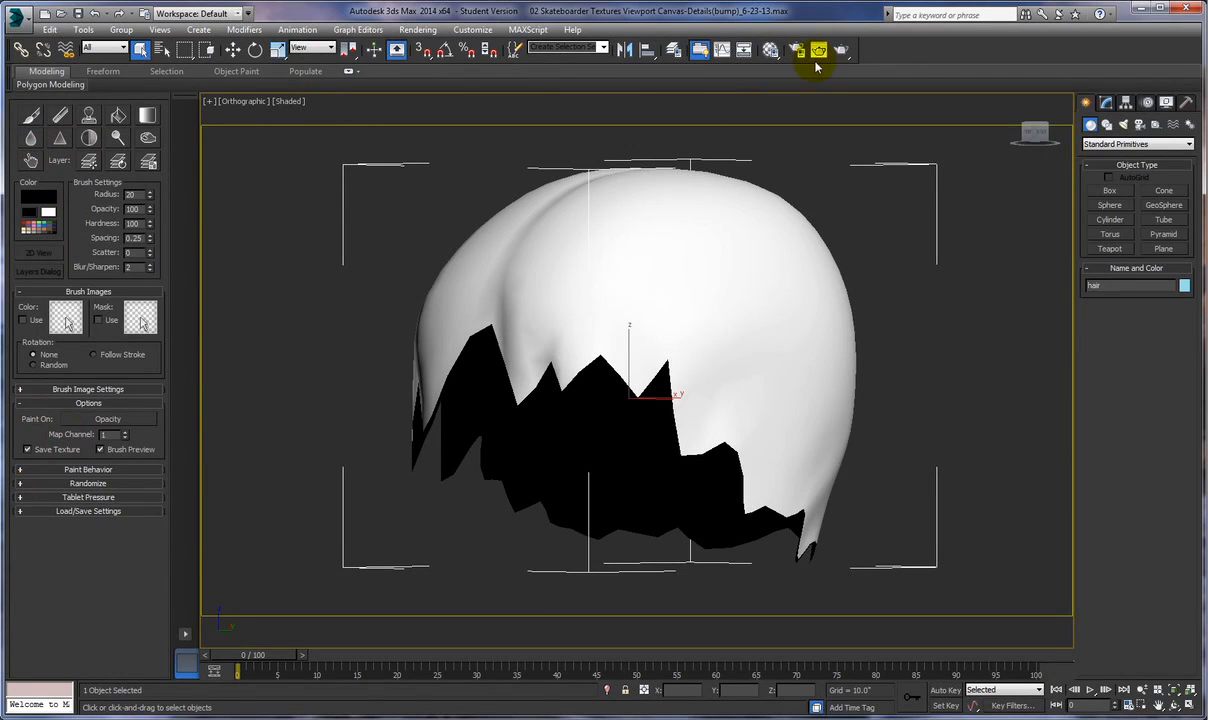
Step: Open the Material Editor, display the shaded Hair material in the viewport, and bring up its Shader Basic Parameters
left_click(770, 49)
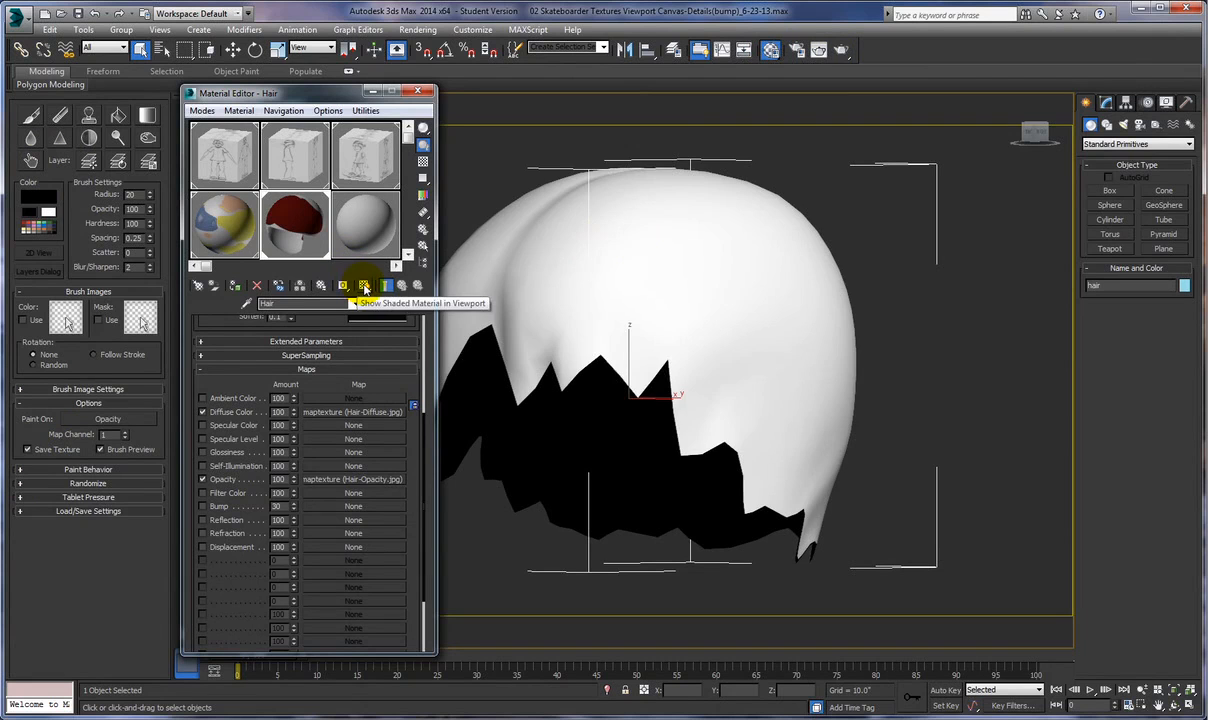
left_click(365, 287)
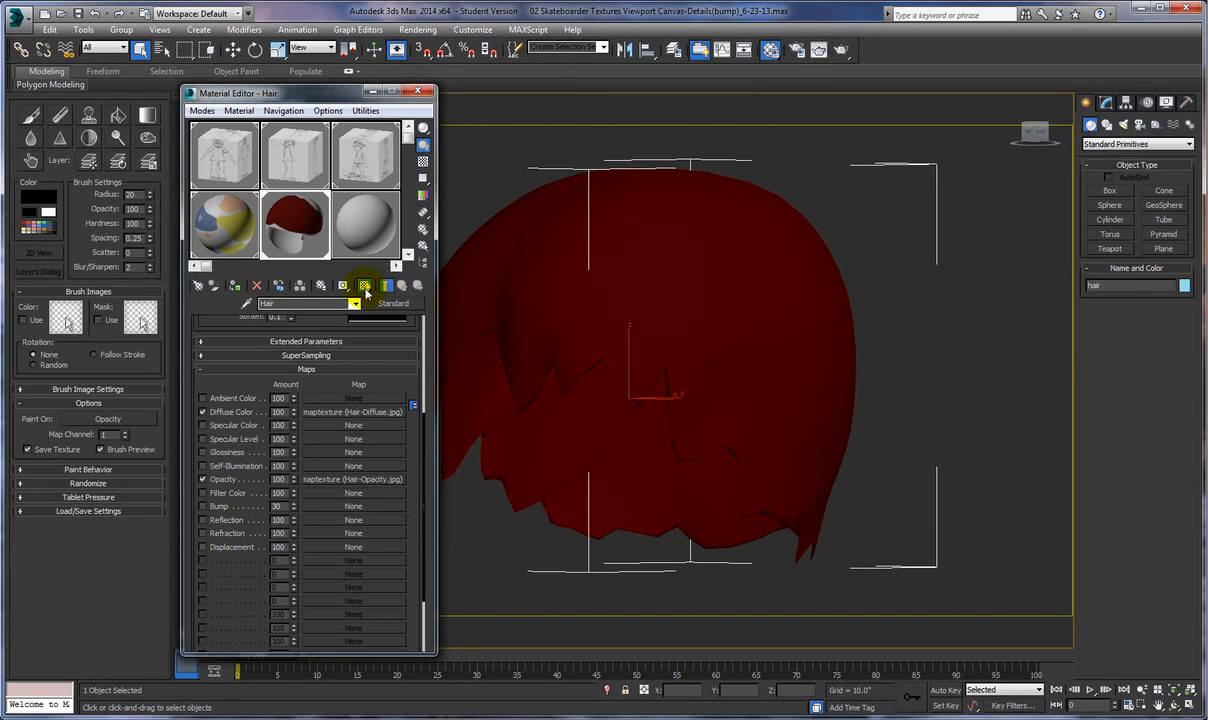
left_click_drag(411, 327, 453, 588)
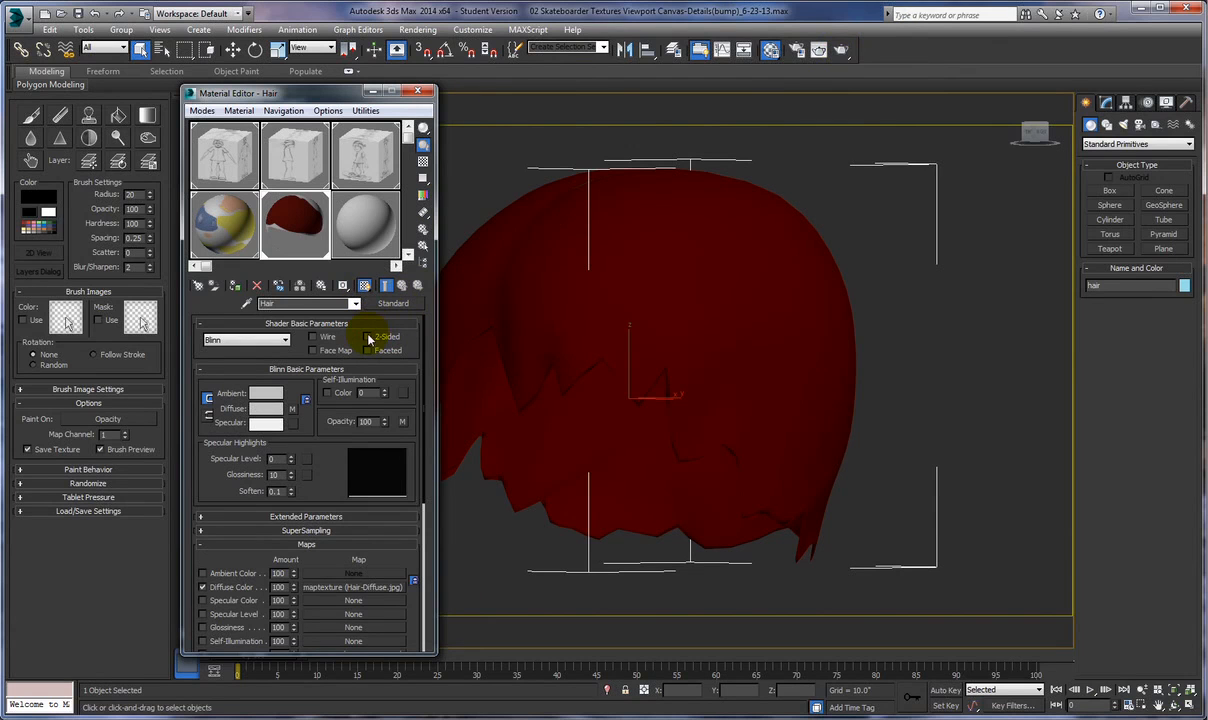
Step: Render the hair, close the rendered frame and render it again to check the opacity map's effect
left_click(819, 50)
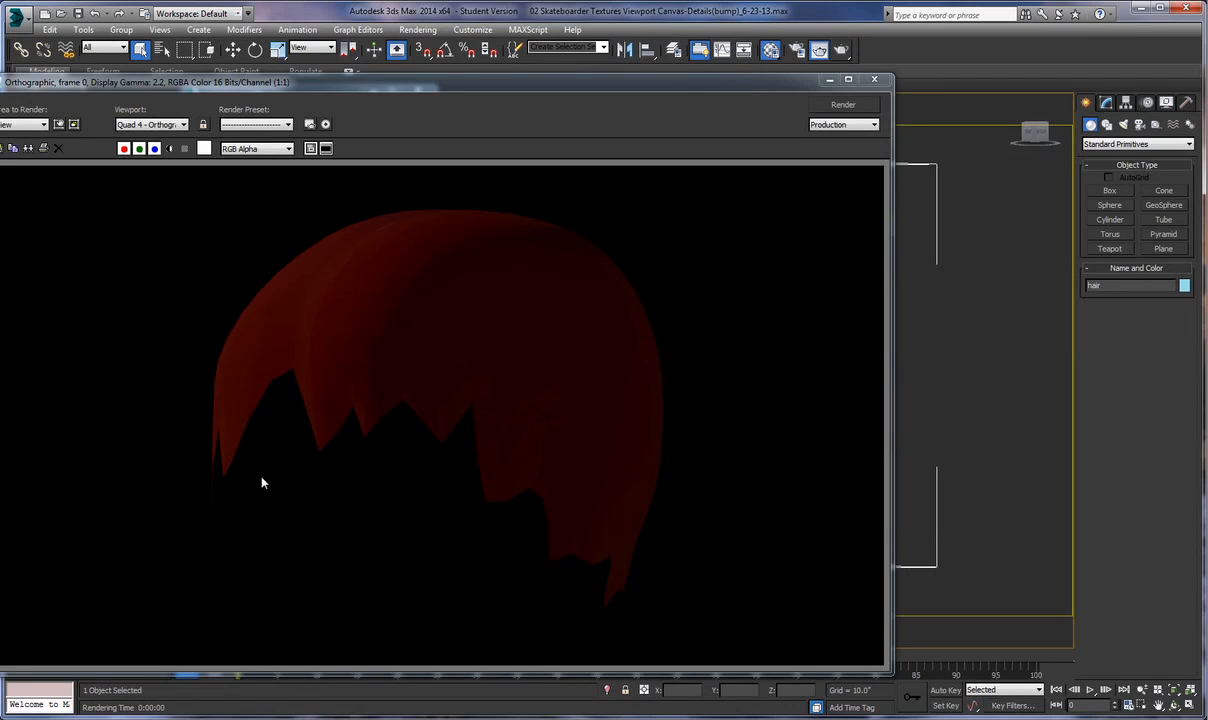
left_click(876, 82)
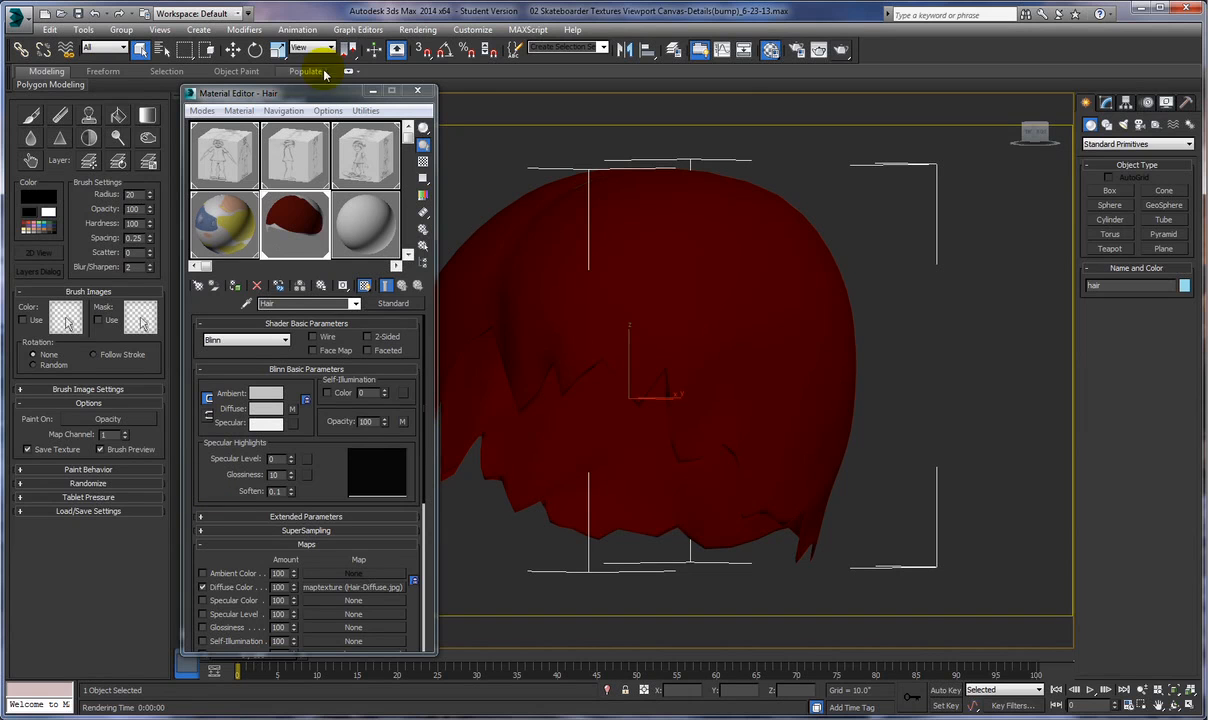
left_click(841, 50)
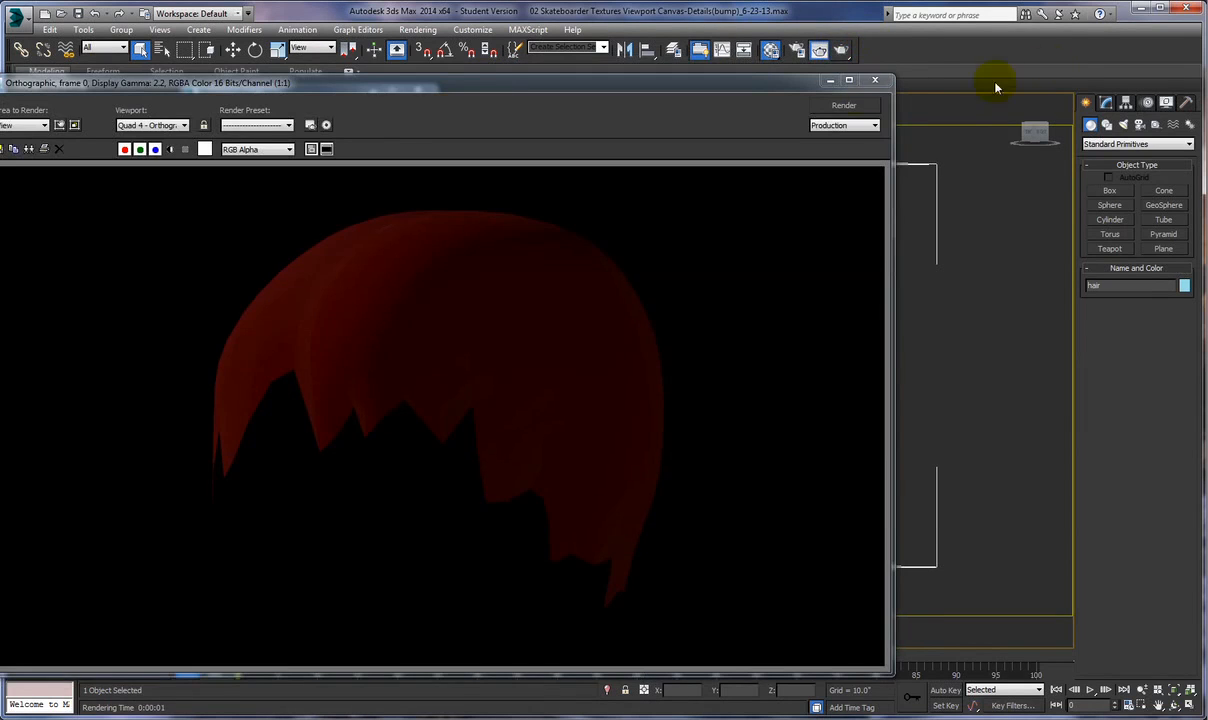
Step: Make the Hair material 2-Sided, render the hair to check it, then close the rendered frame and the Material Editor
left_click(875, 80)
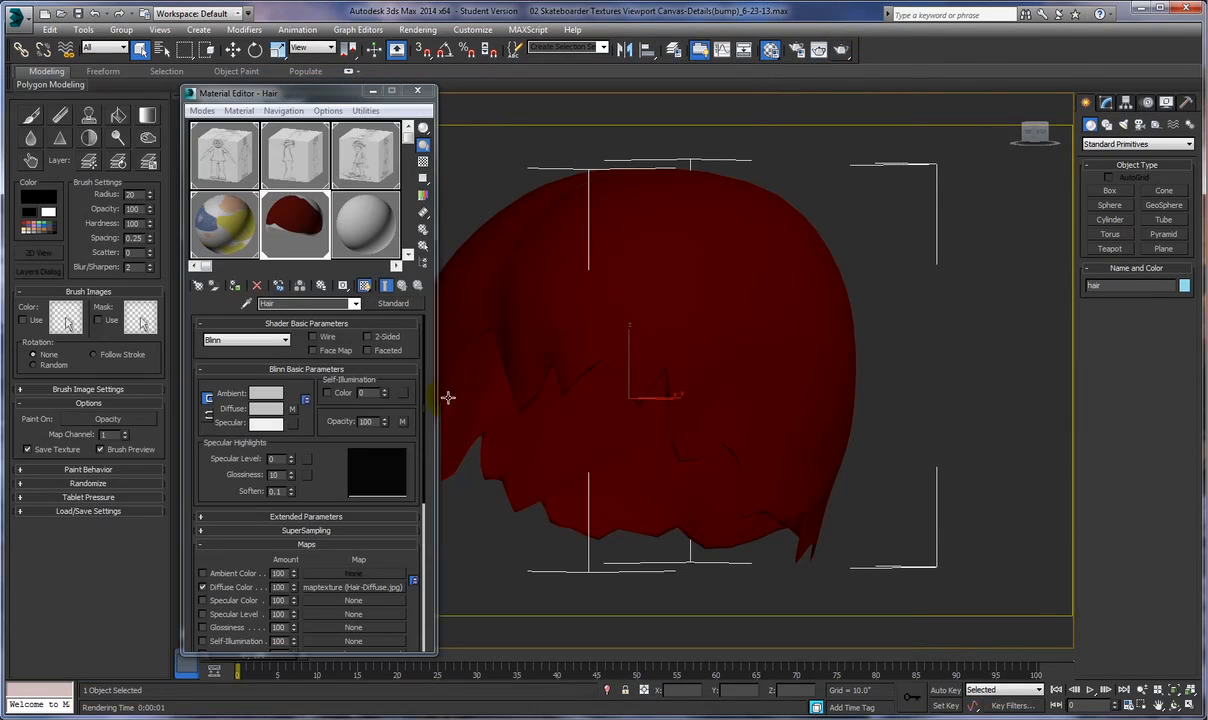
left_click(368, 338)
left_click(841, 50)
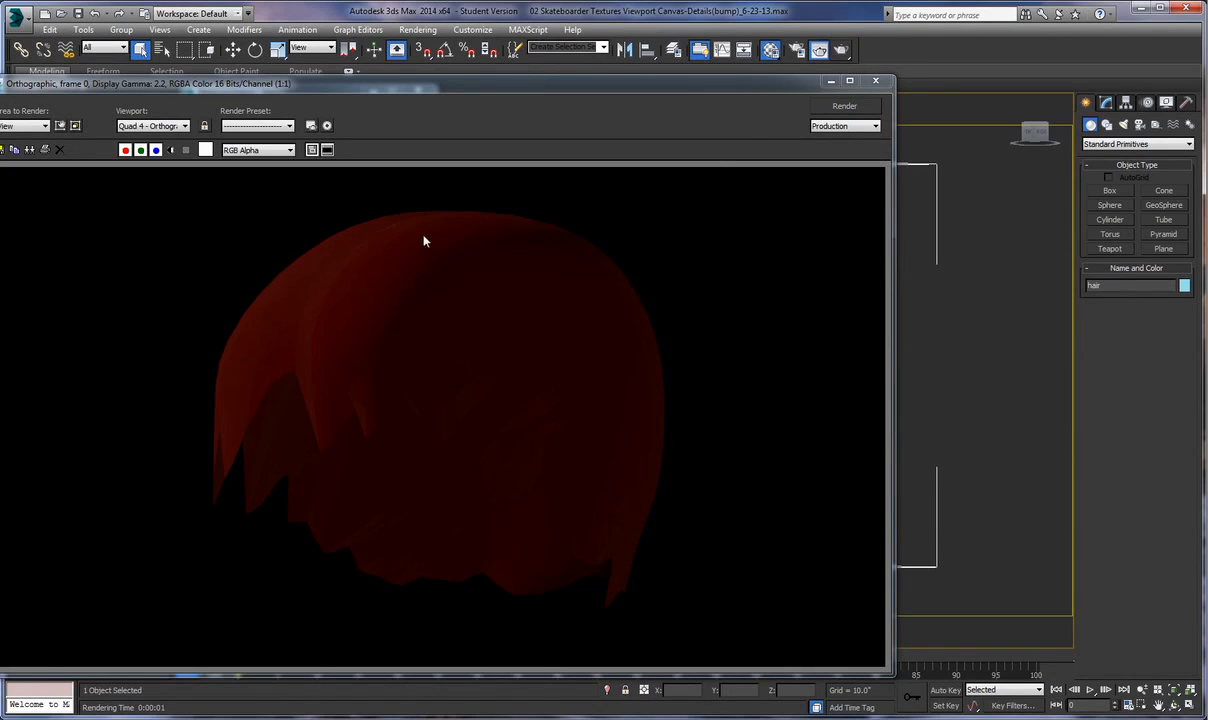
left_click(876, 82)
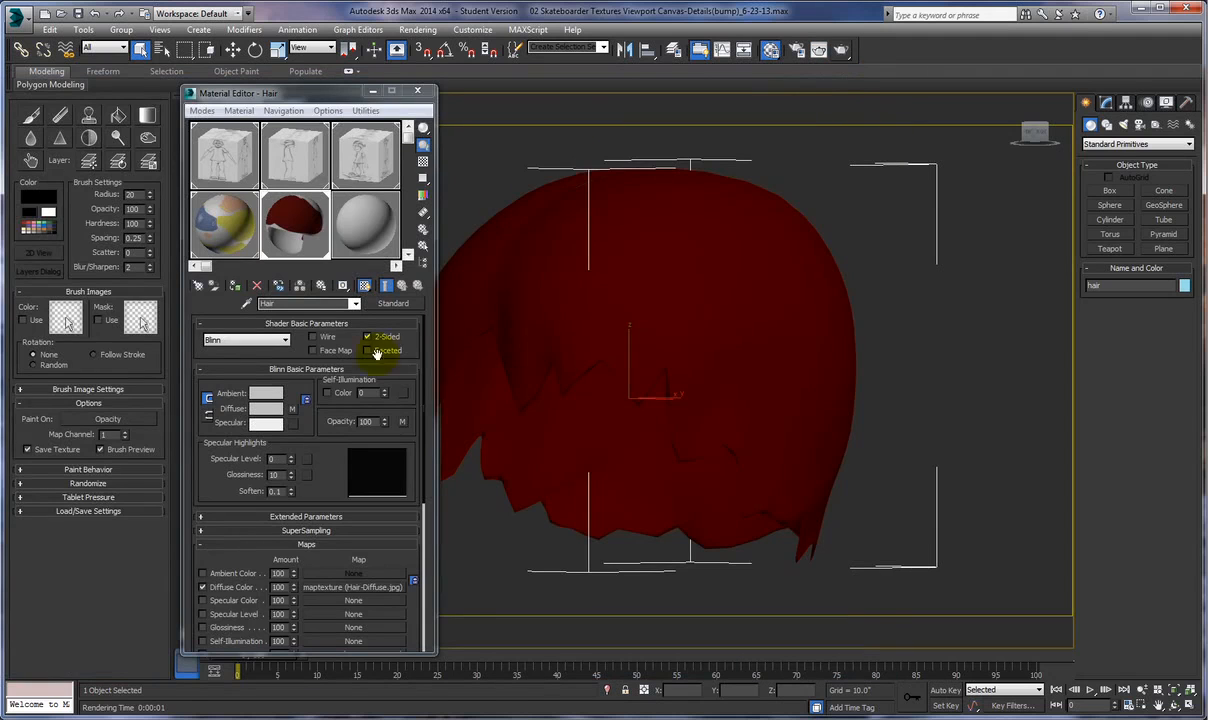
left_click(419, 93)
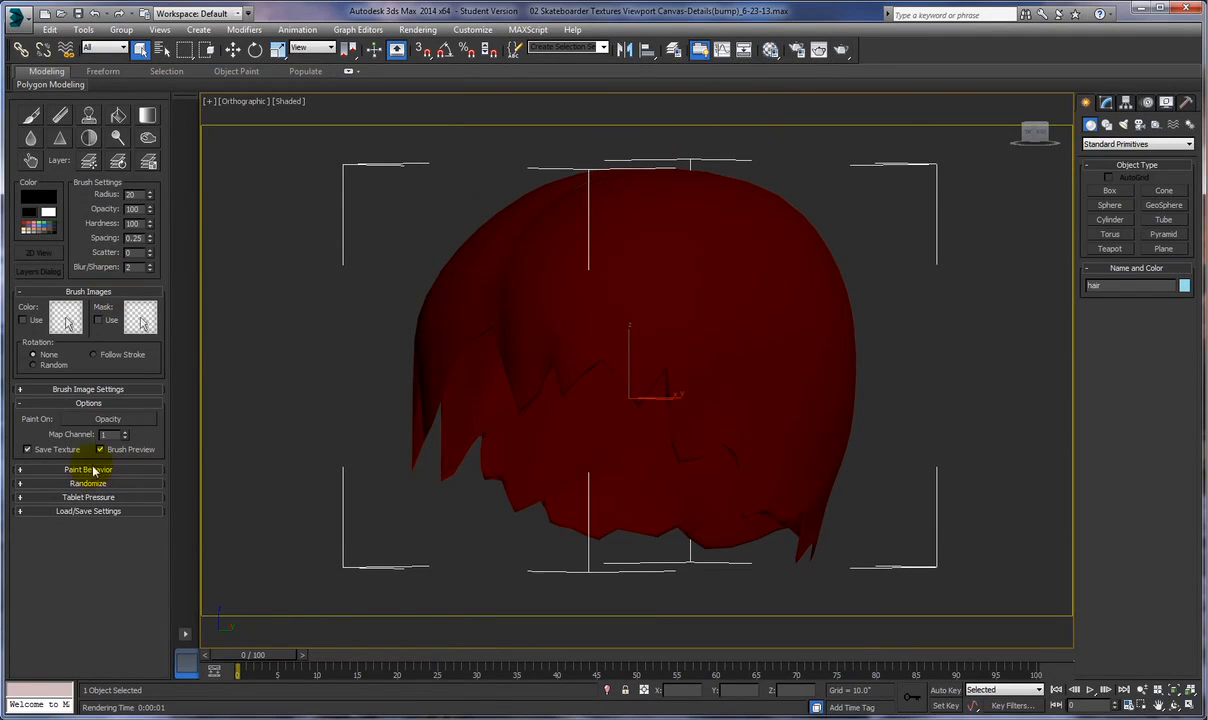
Step: Start the Paint brush on the opacity map with radius 11 and hardness 0, and move the Layers dialog clear of the front hairline
left_click(30, 117)
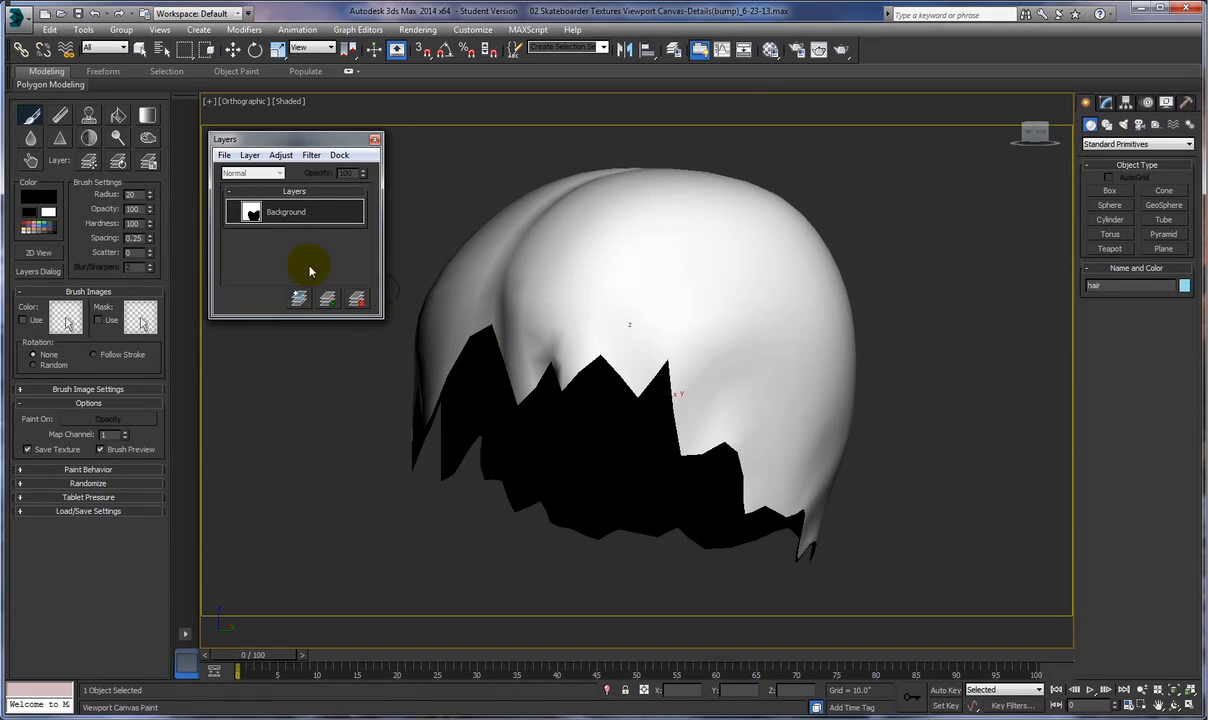
right_click(150, 225)
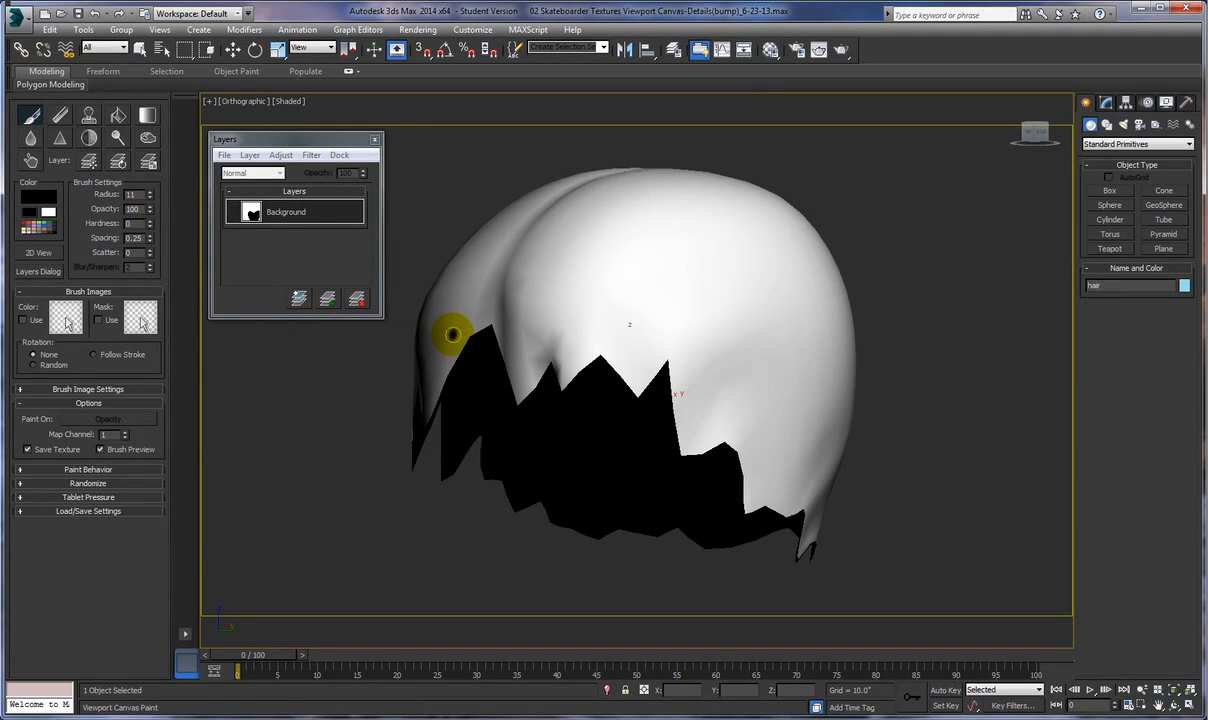
scroll(452, 334, "up", 3)
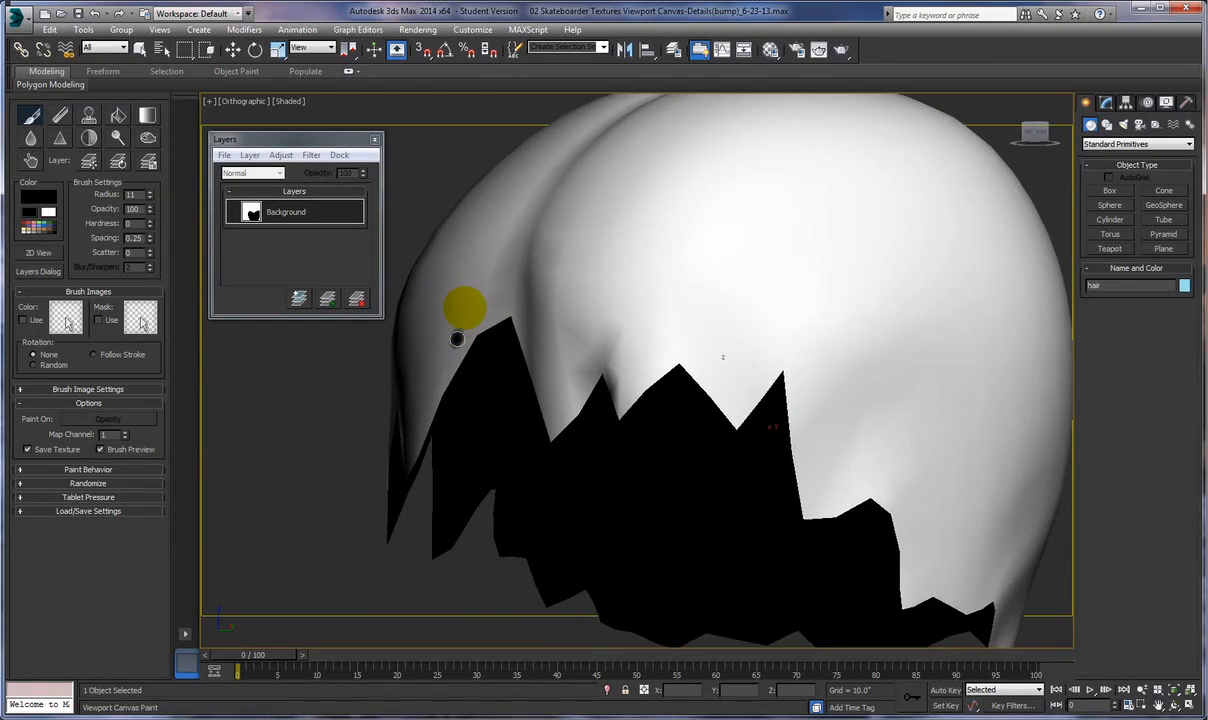
scroll(456, 339, "up", 2)
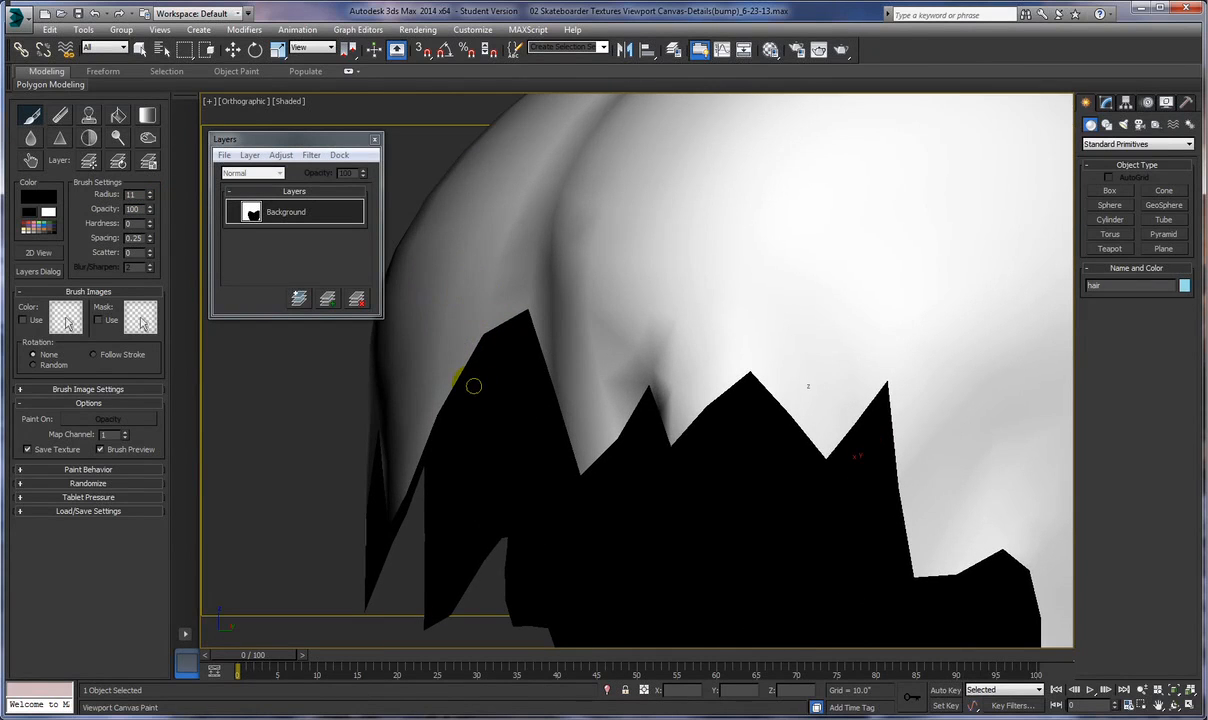
middle_click_drag(474, 386, 575, 402, "alt")
mouse_move(938, 286)
middle_mouse_down()
mouse_move(614, 216)
mouse_move(623, 233)
mouse_move(588, 235)
mouse_move(599, 230)
middle_mouse_up()
left_click(626, 233)
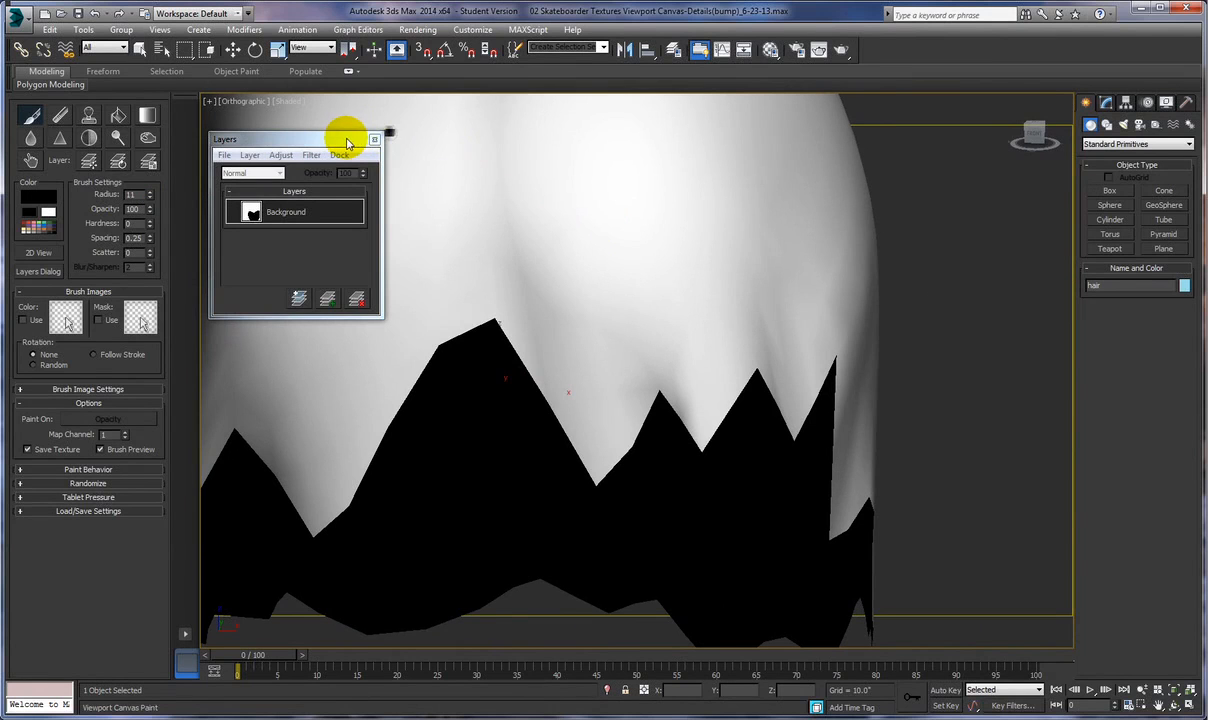
left_click_drag(347, 143, 329, 94)
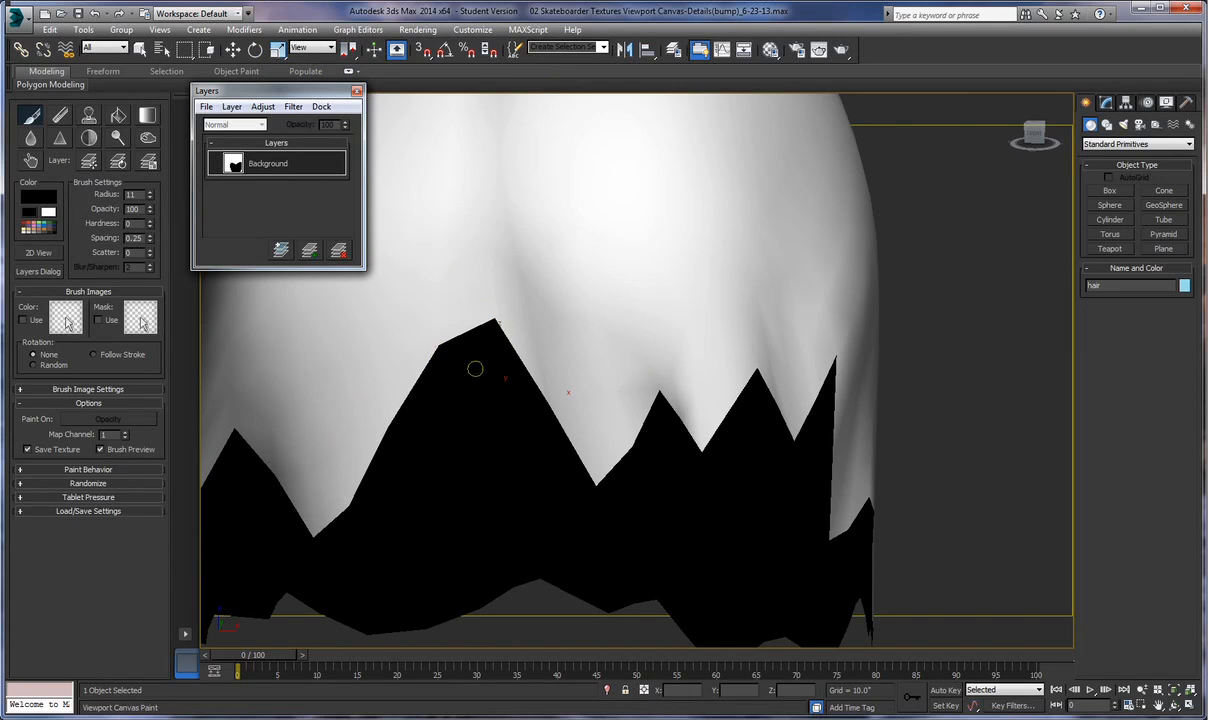
Step: Extend the large black gap at the front of the fringe upward into a sharp, narrow point and fill it in
left_click(501, 317)
mouse_move(501, 317)
left_mouse_down()
mouse_move(439, 315)
mouse_move(423, 359)
mouse_move(477, 283)
mouse_move(502, 337)
mouse_move(457, 331)
left_mouse_up()
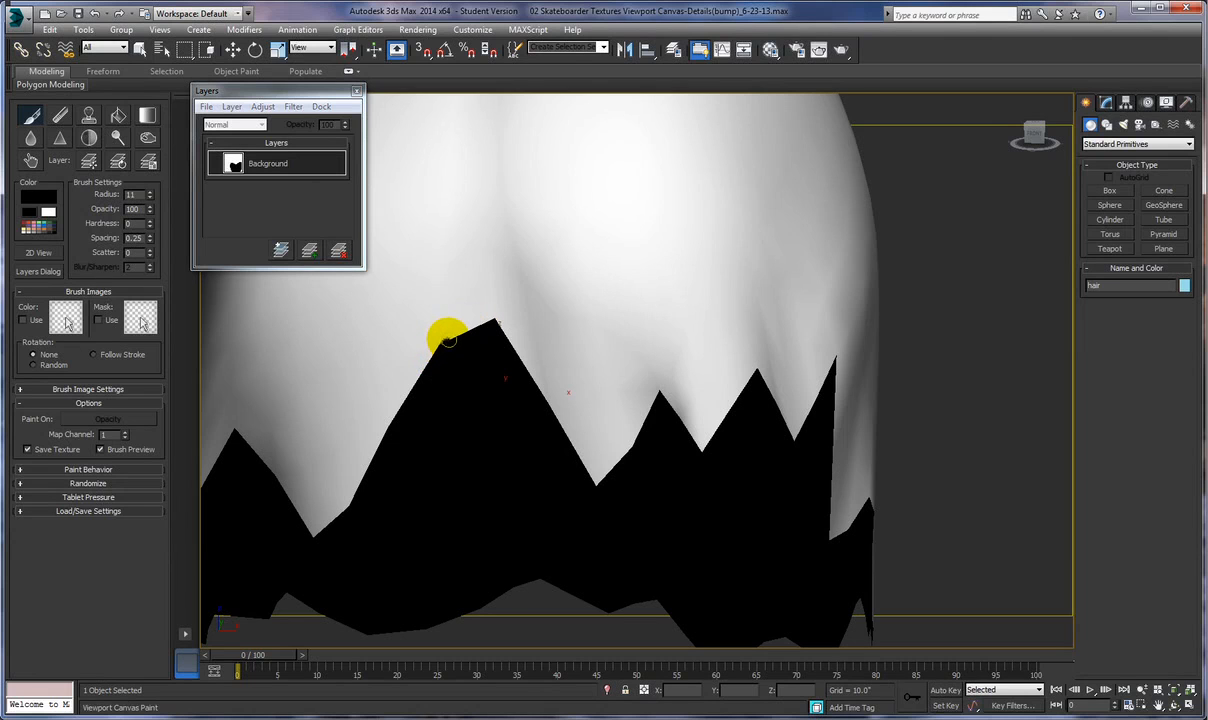
left_click_drag(449, 334, 490, 215)
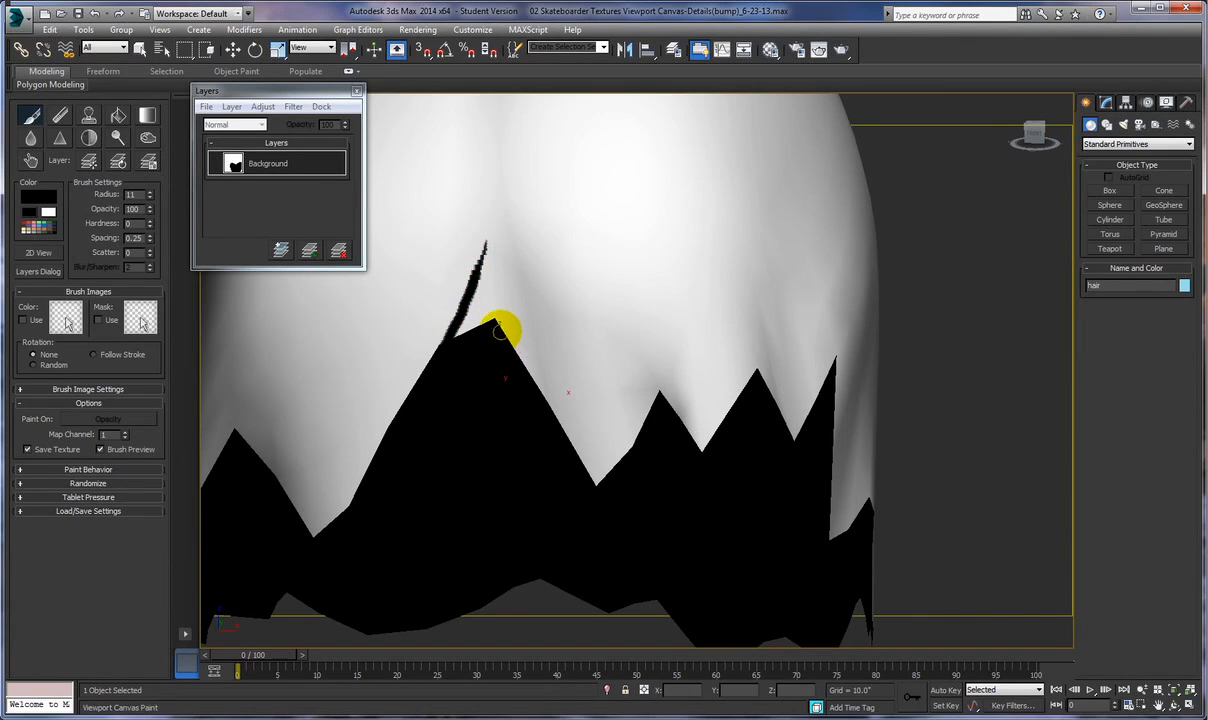
left_click_drag(497, 320, 483, 262)
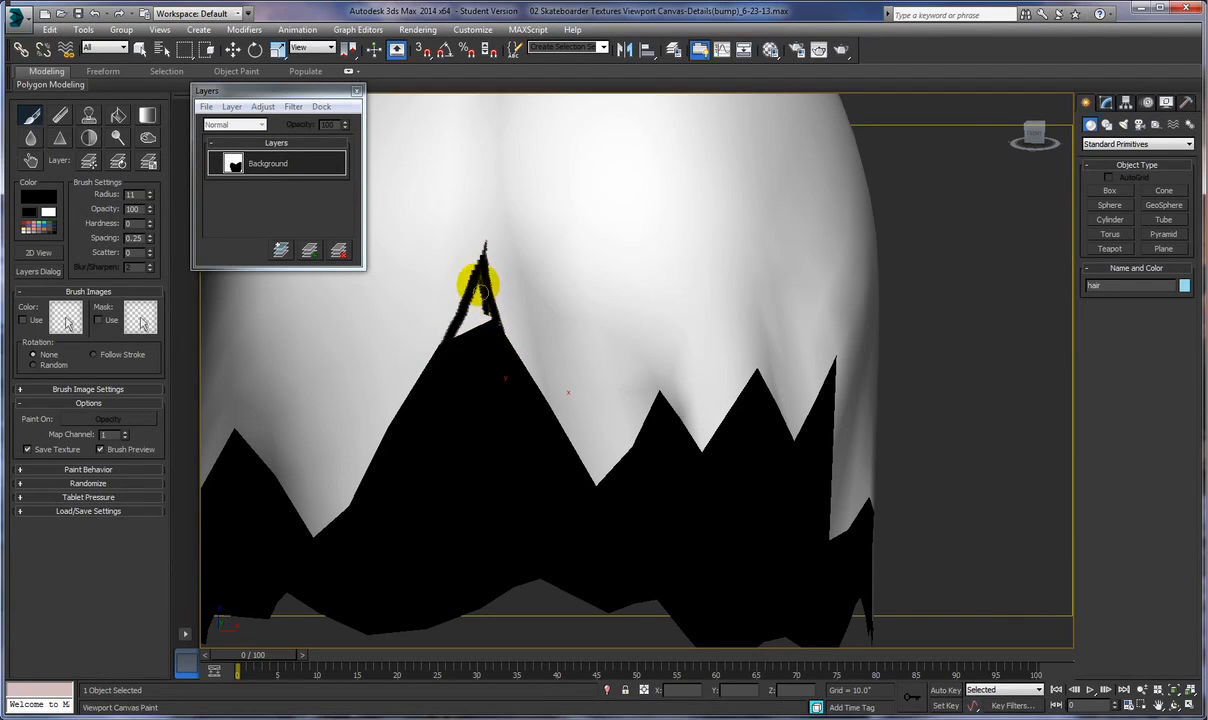
left_click_drag(496, 324, 481, 285)
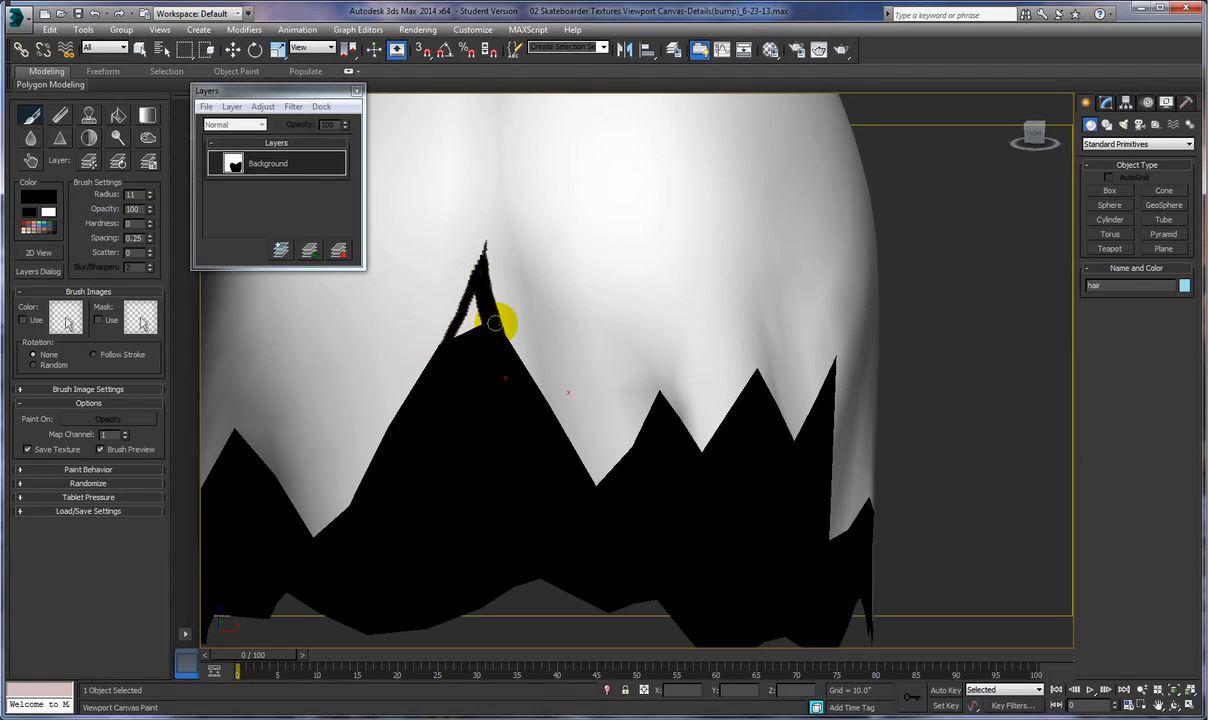
mouse_move(493, 325)
left_mouse_down()
mouse_move(453, 317)
mouse_move(456, 340)
left_mouse_up()
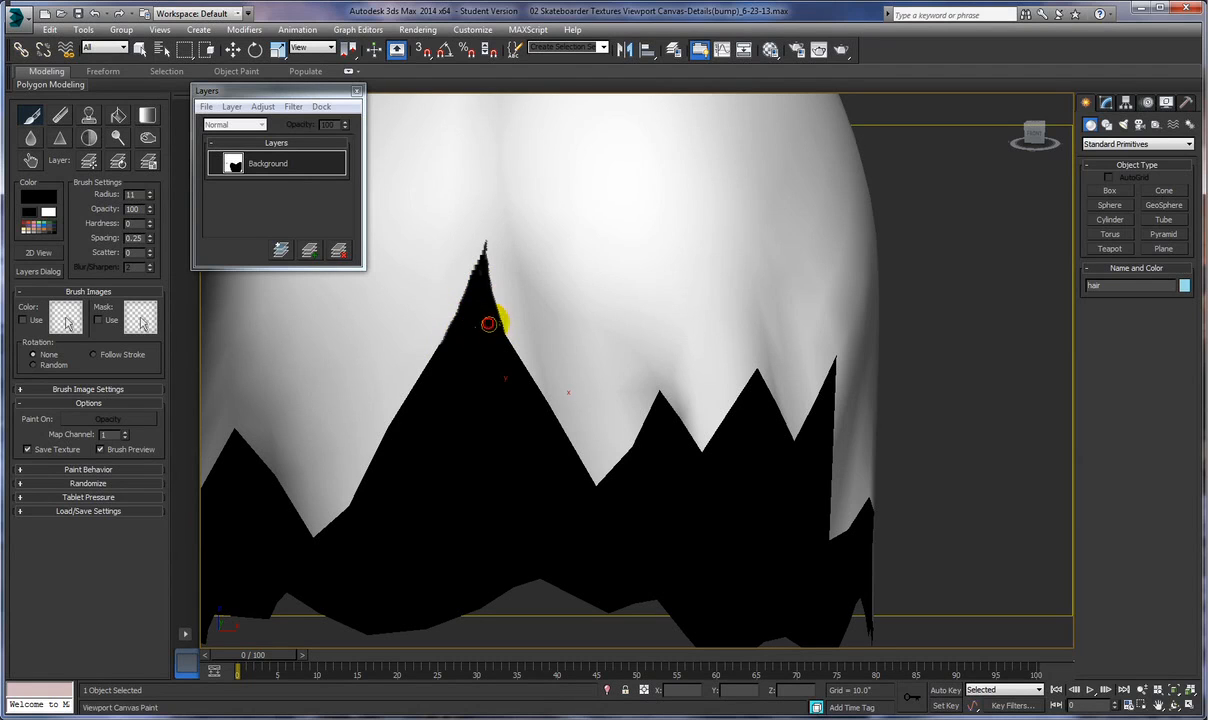
left_click(485, 316)
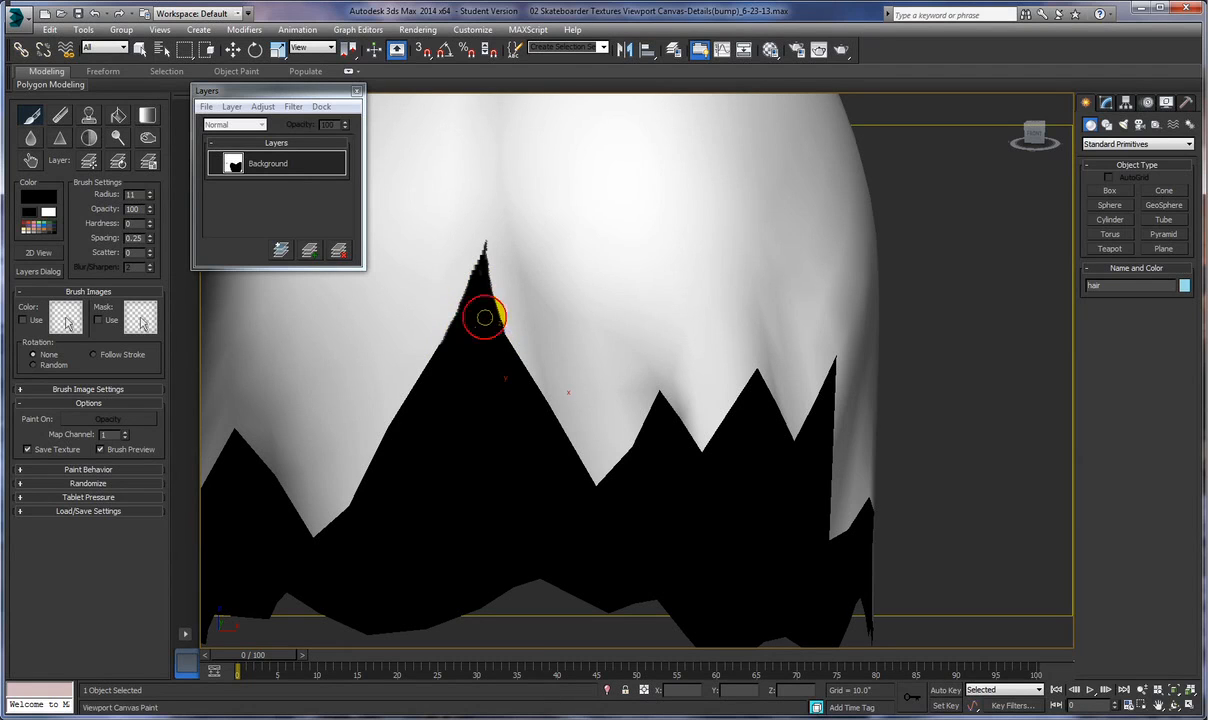
left_click(493, 328)
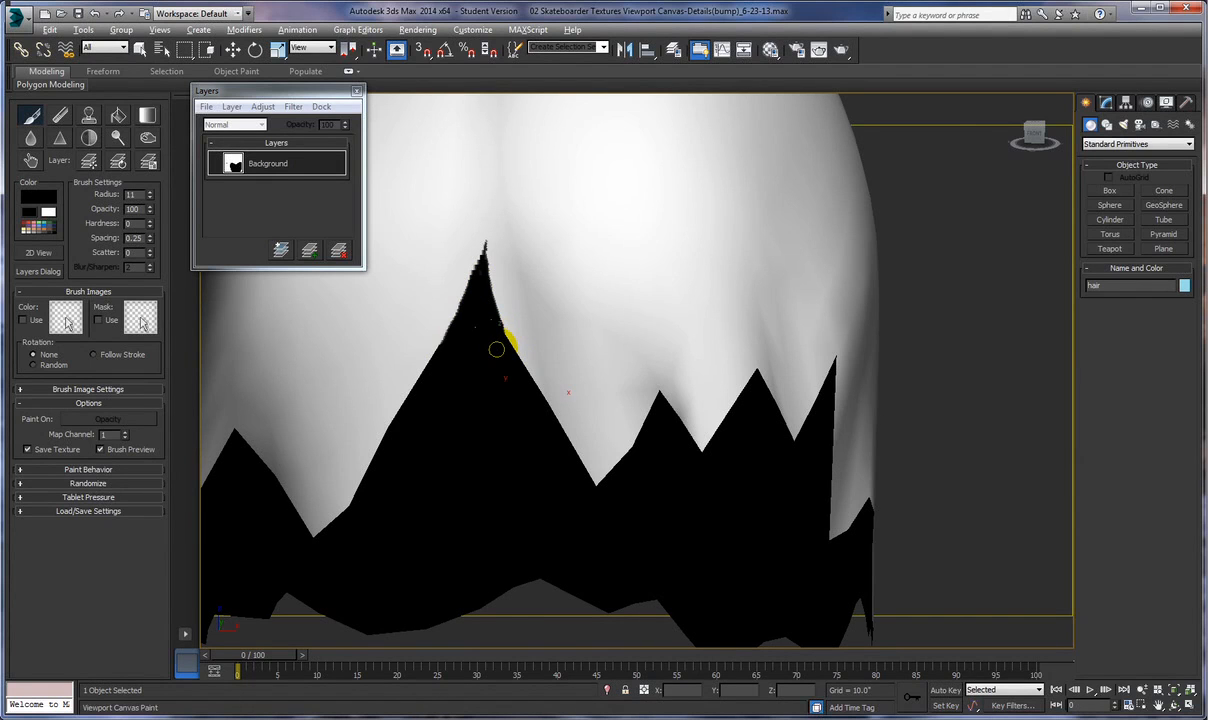
Step: Smooth both sides of the large front gap with black strokes, curving its edges down toward the neighbouring hair tips
middle_click_drag(498, 349, 488, 349, "alt")
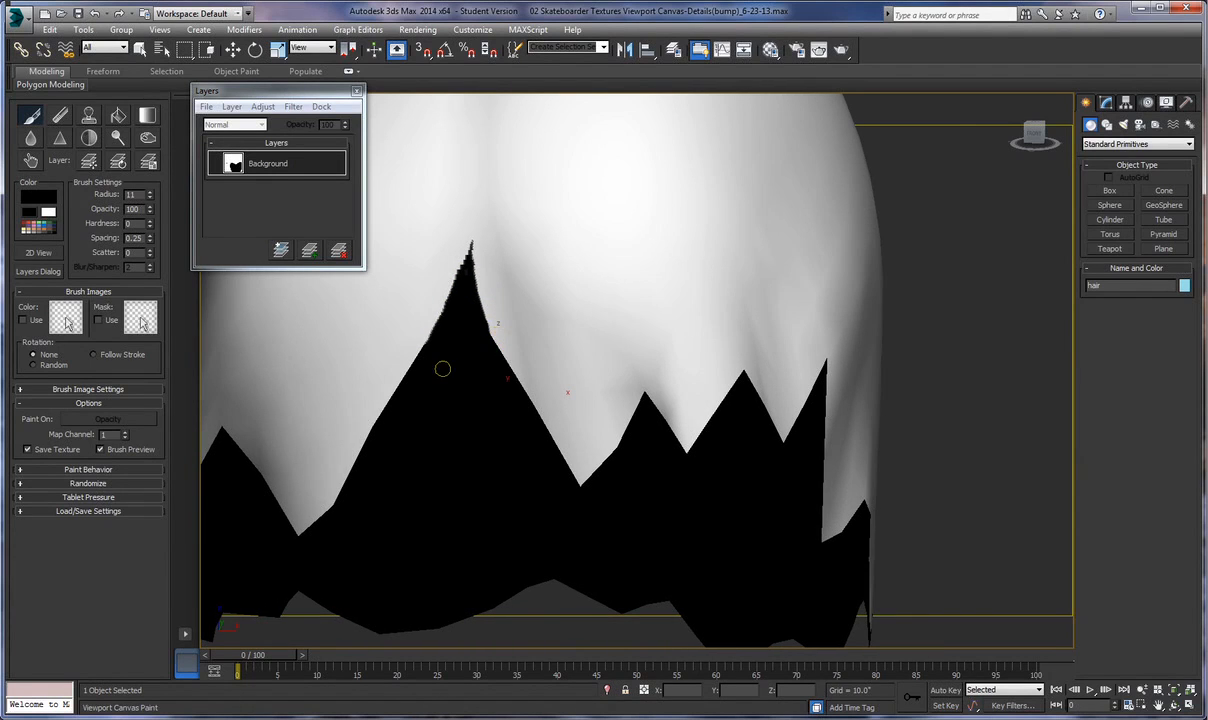
left_click(596, 179)
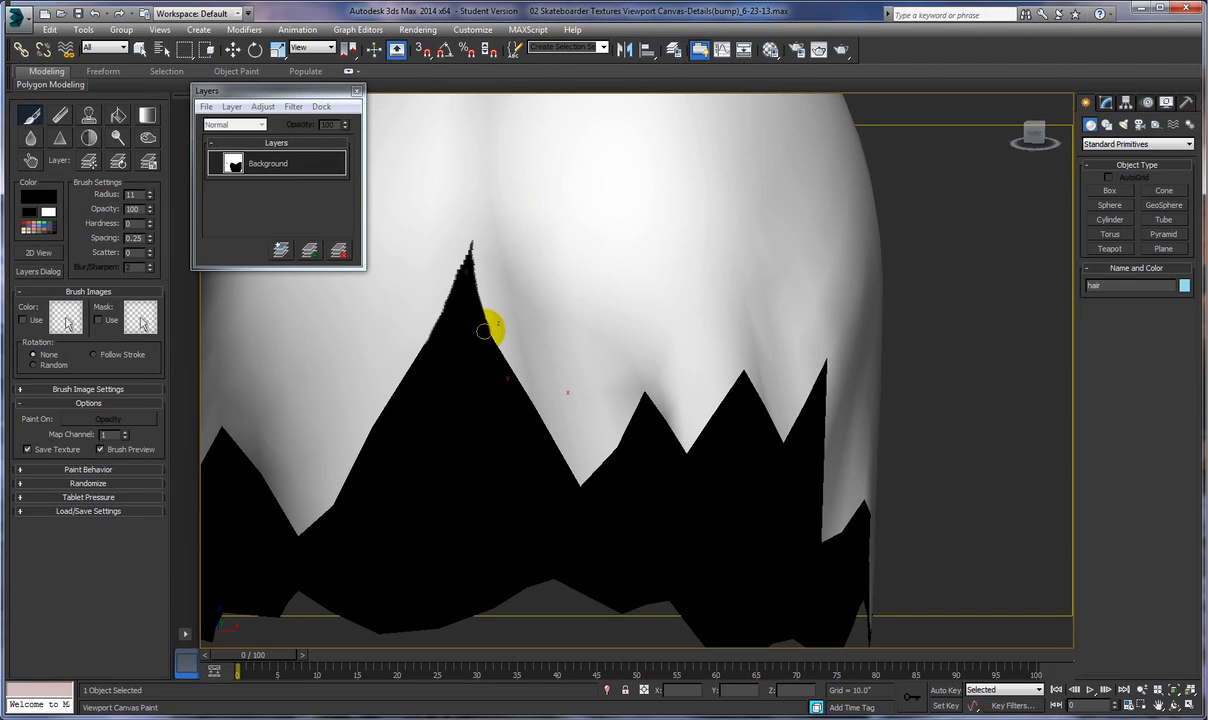
left_click_drag(485, 334, 510, 405)
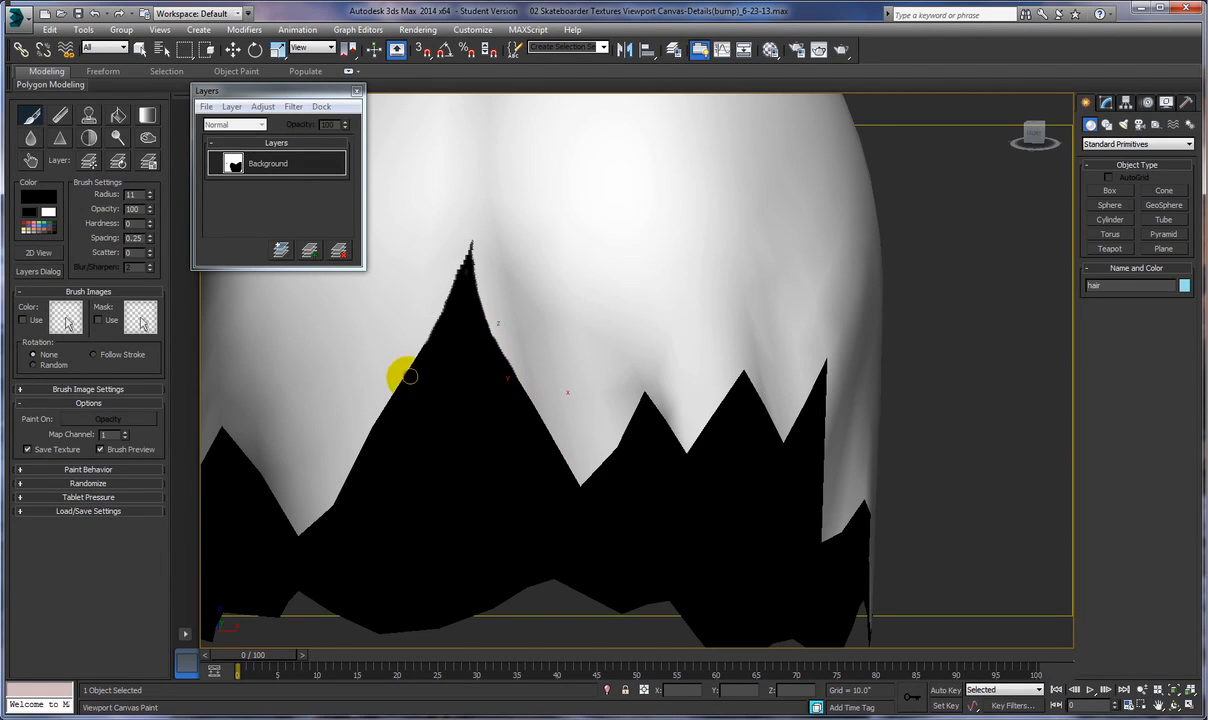
left_click(357, 480)
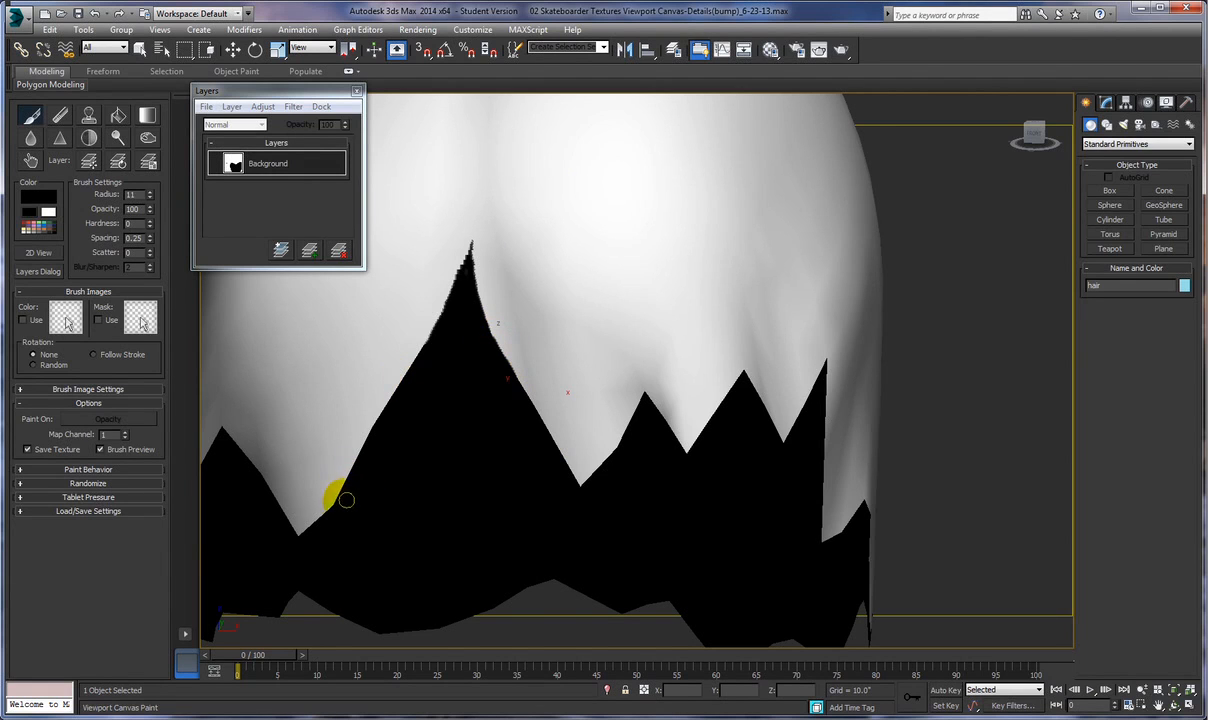
mouse_move(352, 485)
left_mouse_down()
mouse_move(329, 512)
mouse_move(318, 501)
mouse_move(312, 540)
left_mouse_up()
left_click(346, 488)
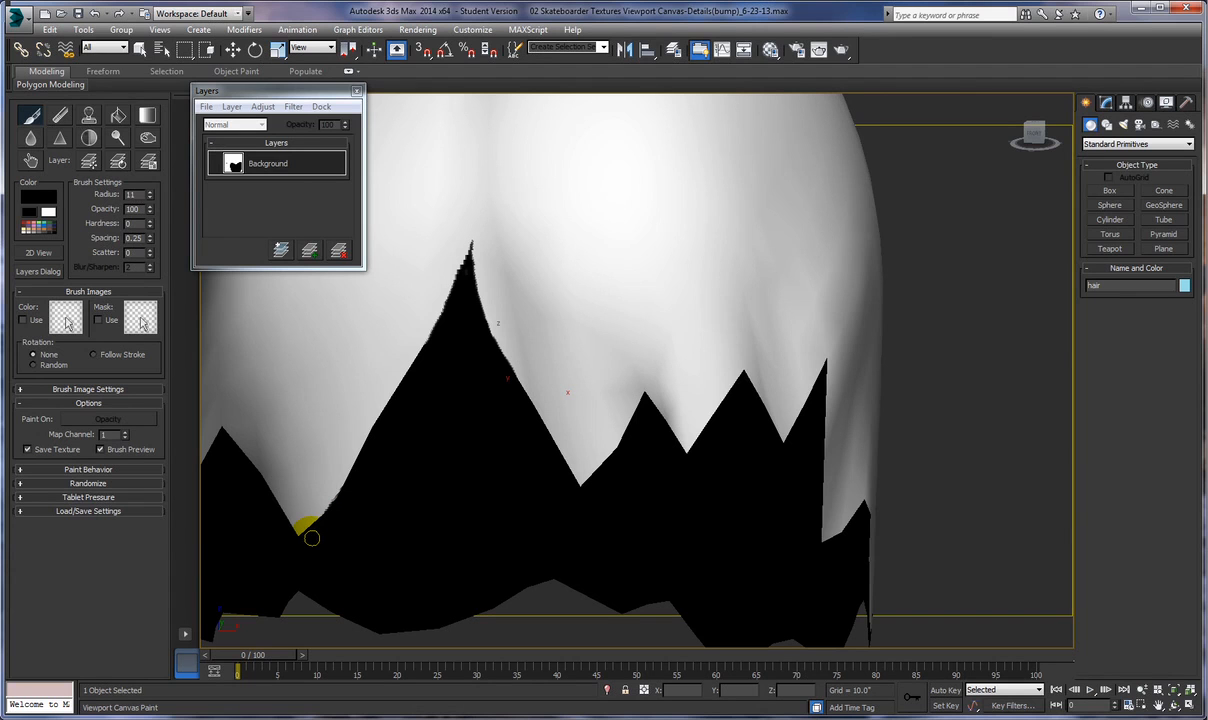
Step: Paint the small gap beside the large front gap black into a sharper point with curved edges
mouse_move(362, 513)
middle_mouse_down("alt")
mouse_move(270, 513)
mouse_move(362, 513)
middle_mouse_up("alt")
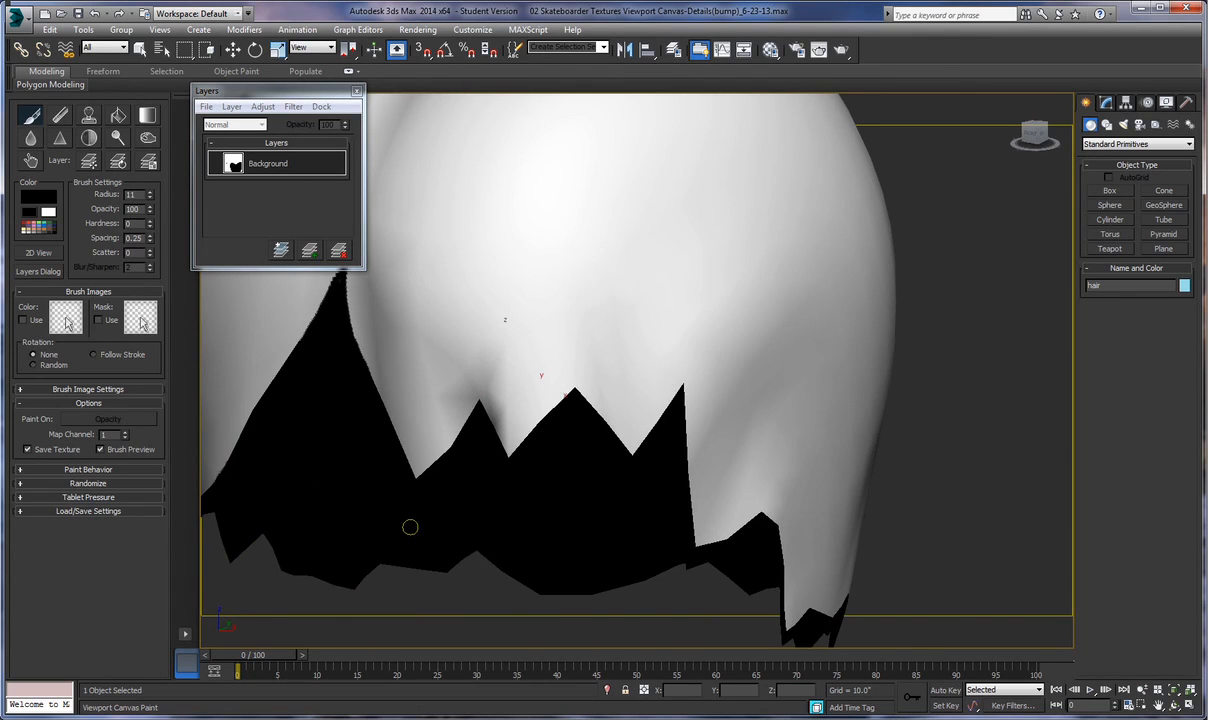
middle_click_drag(411, 525, 404, 483, "alt")
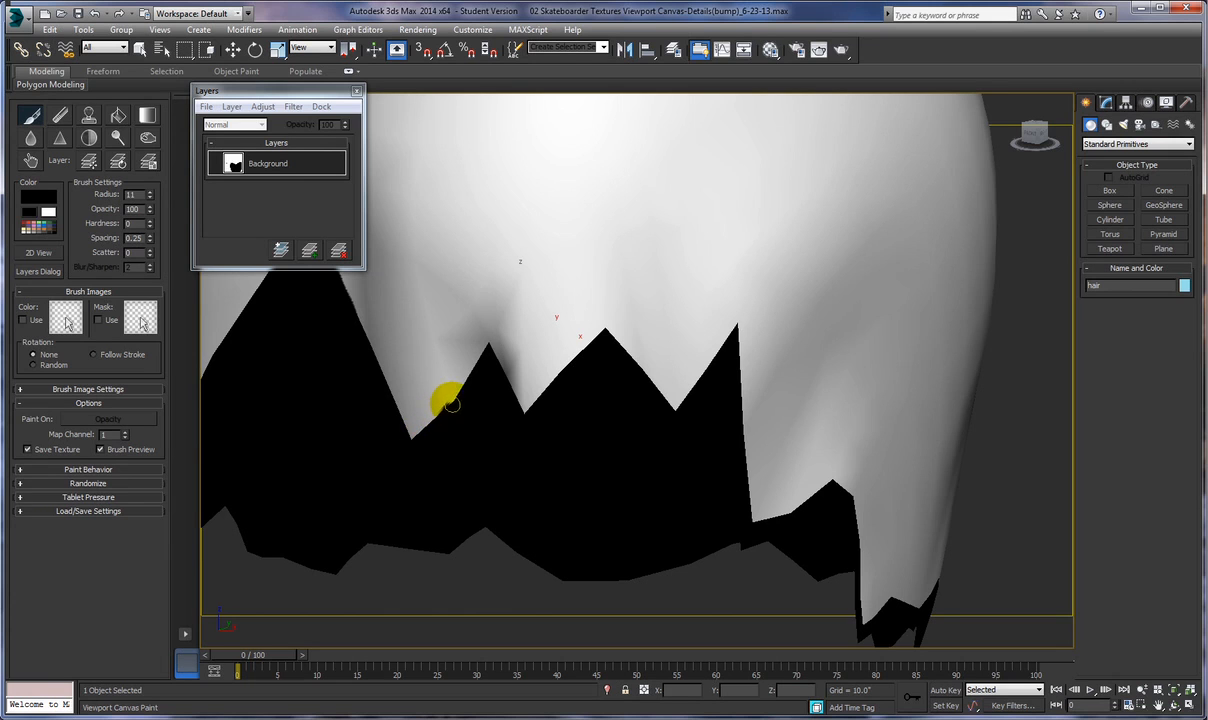
left_click_drag(456, 397, 481, 362)
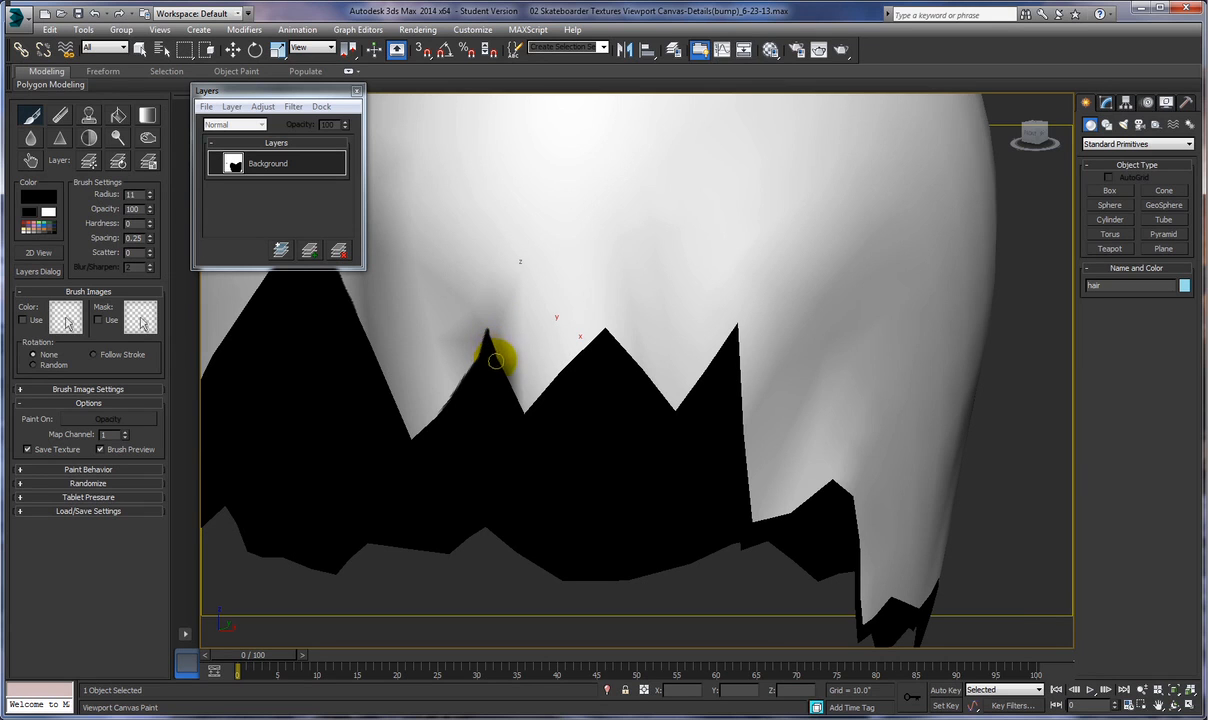
left_click_drag(496, 356, 494, 384)
middle_click_drag(492, 385, 492, 384, "alt")
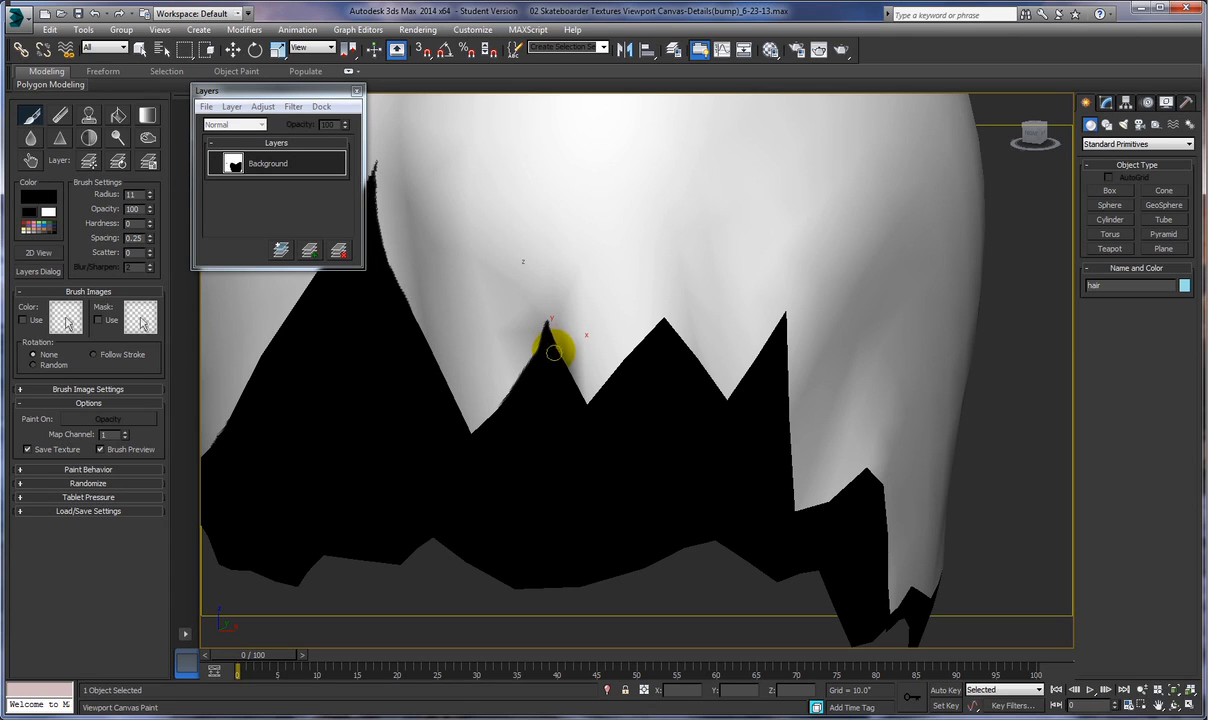
middle_click_drag(554, 368, 565, 375, "alt")
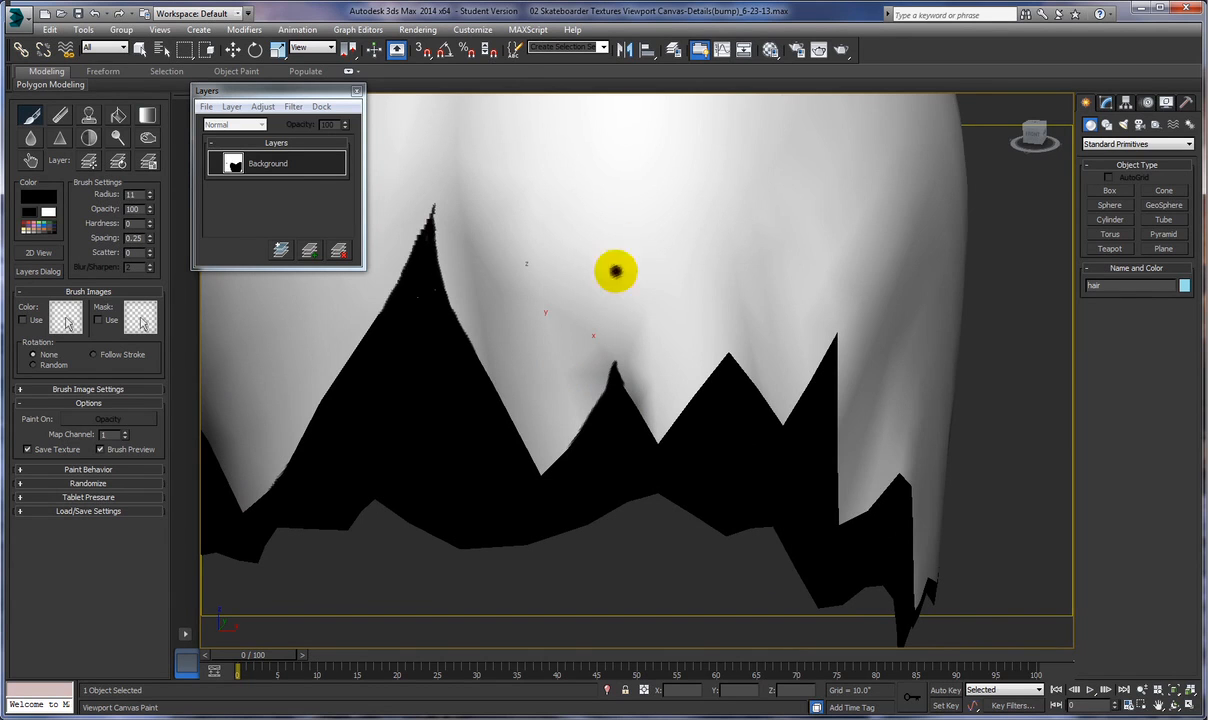
left_click_drag(622, 384, 624, 388)
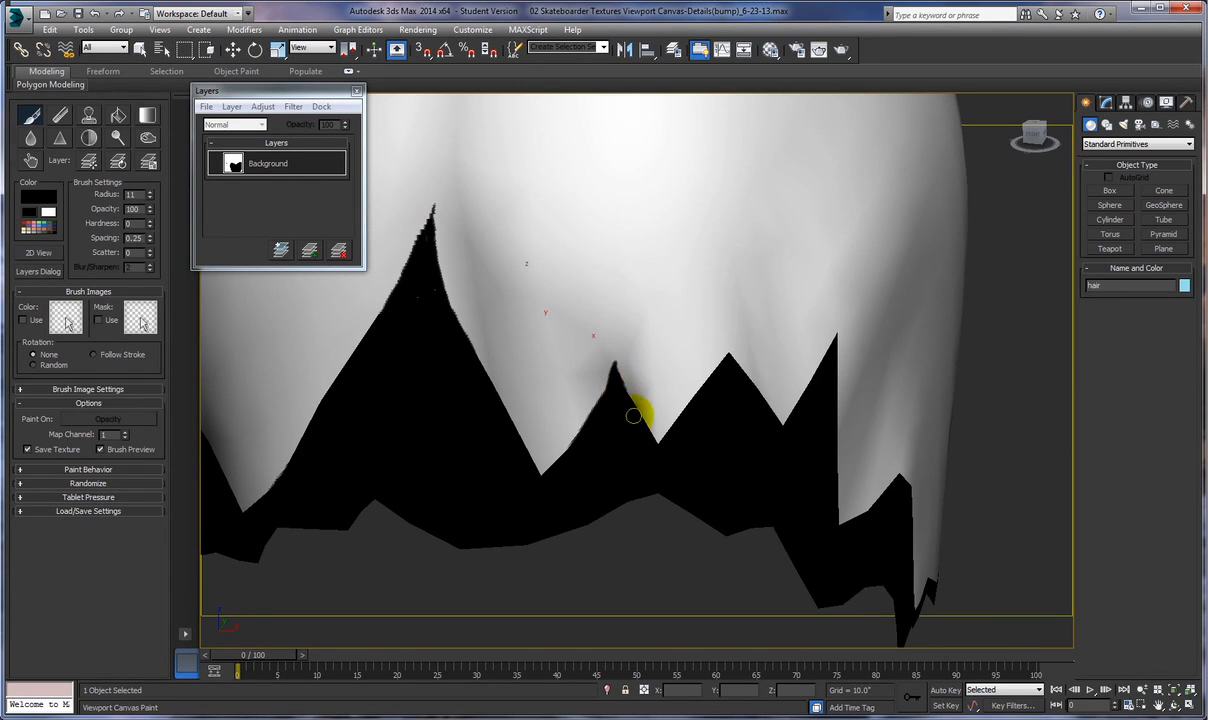
left_click_drag(630, 424, 634, 408)
Step: Sharpen the next two gaps along the fringe in black and add a thin strand slit beside each
mouse_move(634, 408)
middle_mouse_down("alt")
mouse_move(615, 396)
mouse_move(613, 408)
middle_mouse_up("alt")
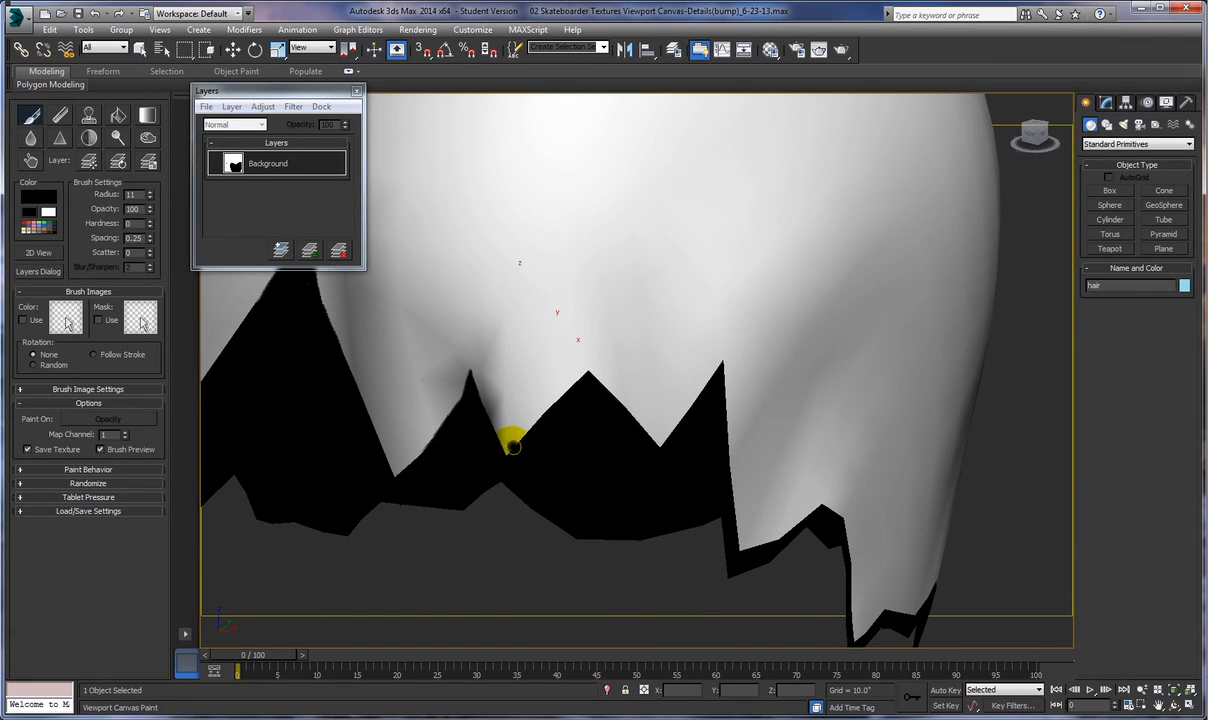
mouse_move(519, 447)
left_mouse_down()
mouse_move(538, 375)
mouse_move(535, 401)
mouse_move(540, 375)
mouse_move(531, 399)
mouse_move(539, 386)
mouse_move(534, 399)
mouse_move(529, 360)
mouse_move(555, 407)
mouse_move(580, 355)
left_mouse_up()
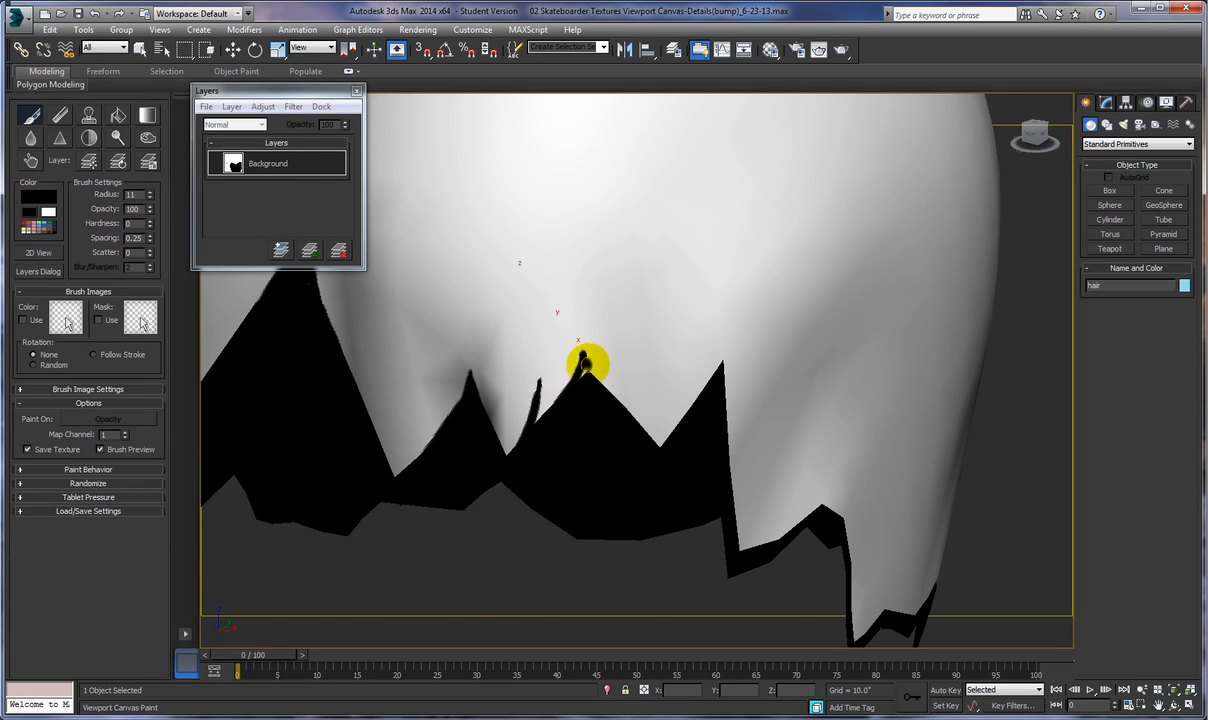
left_click_drag(585, 355, 623, 404)
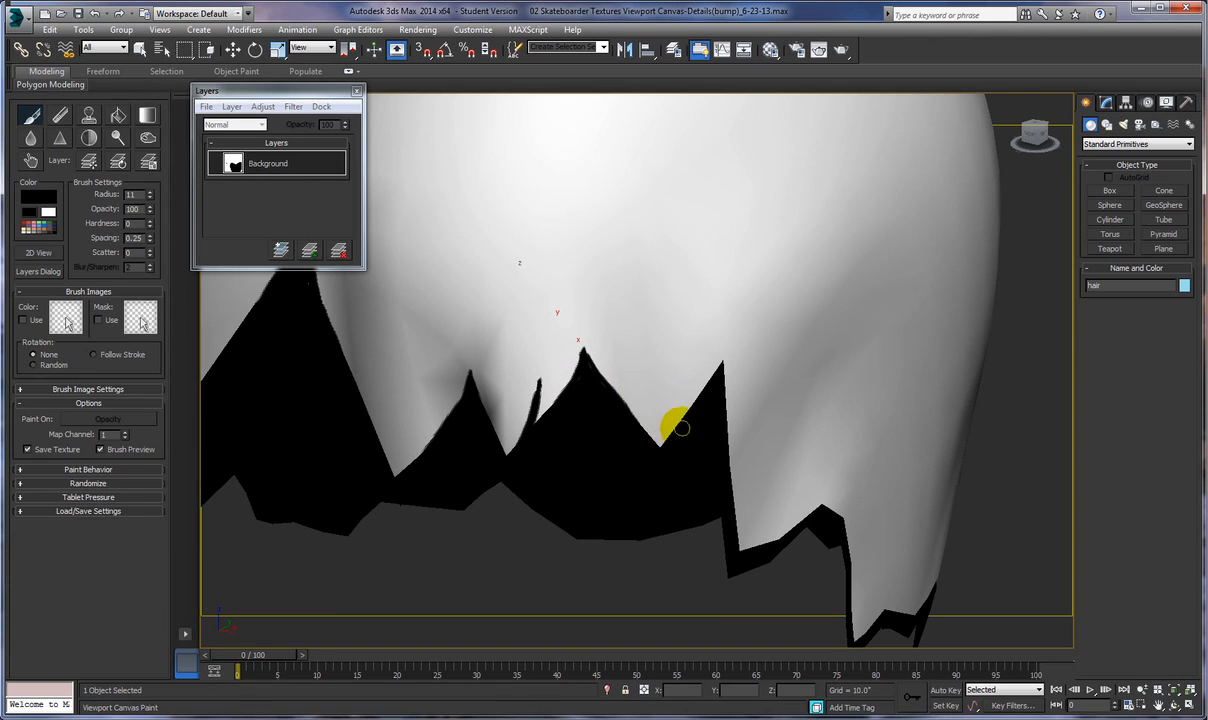
mouse_move(707, 383)
left_mouse_down()
mouse_move(716, 348)
mouse_move(720, 371)
mouse_move(716, 339)
left_mouse_up()
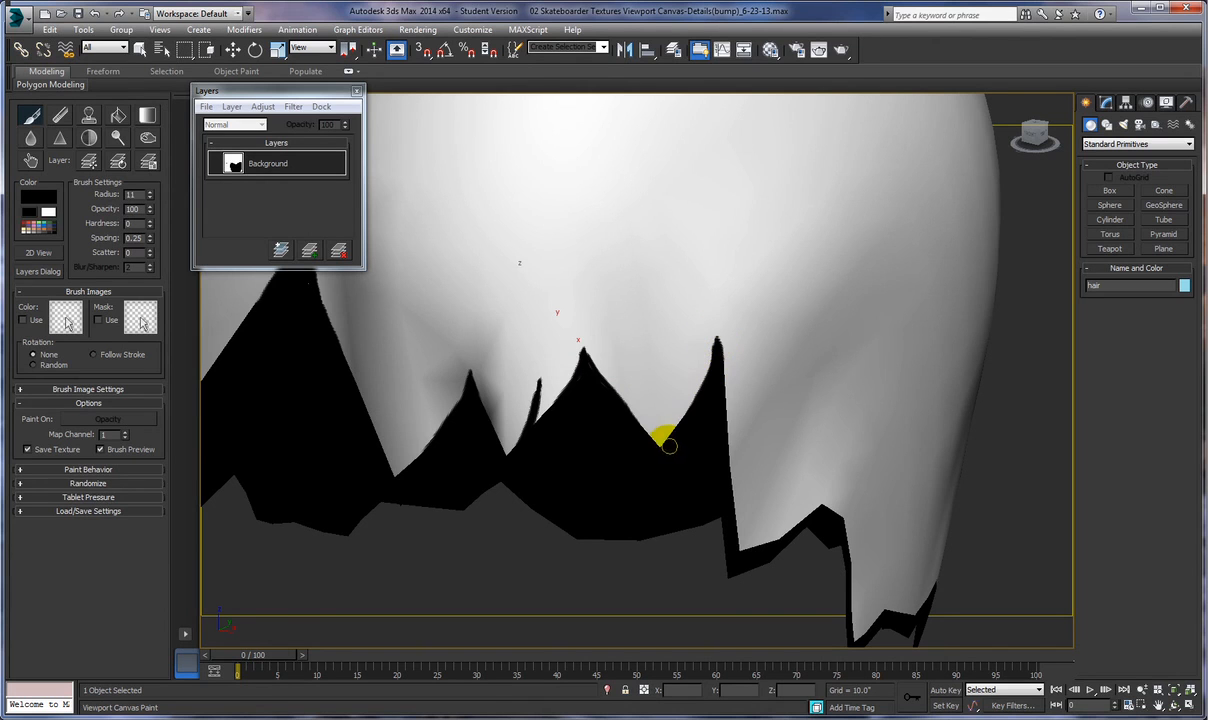
left_click_drag(666, 444, 679, 380)
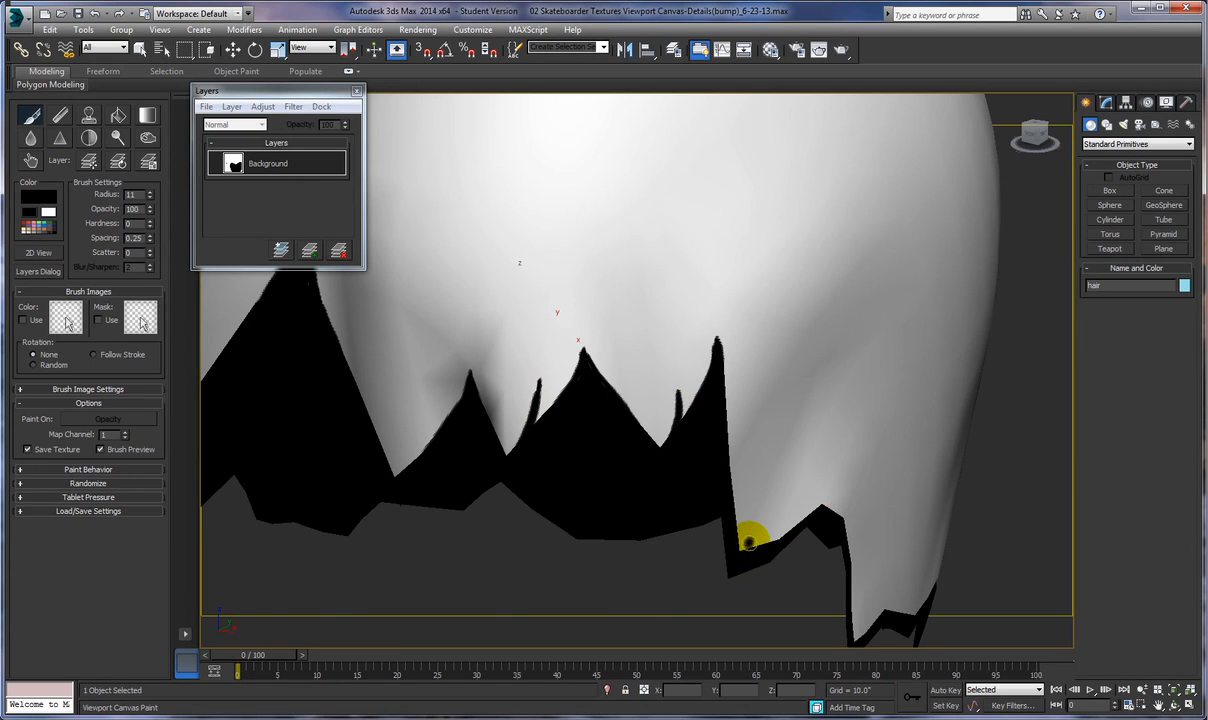
Step: Paint three short, curved black spikes into the hair edge along the first ledge behind the fringe's long gap
middle_click_drag(759, 546, 708, 541, "alt")
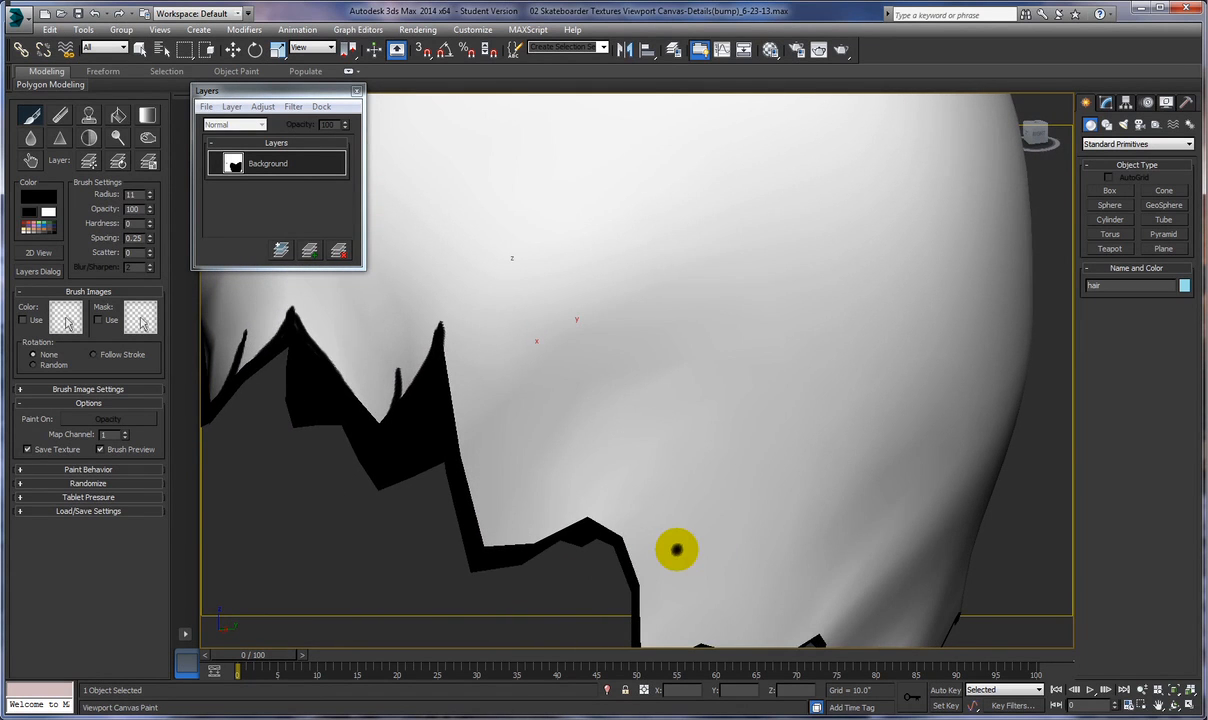
left_click(486, 553)
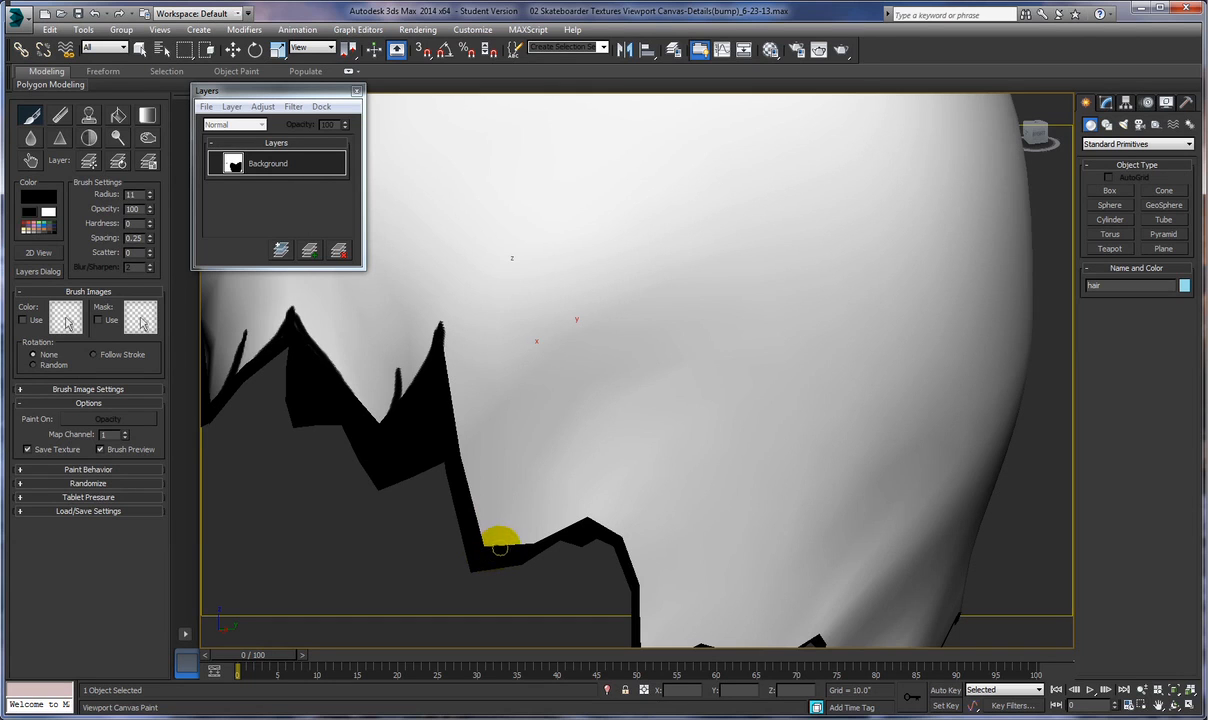
mouse_move(486, 553)
left_mouse_down()
mouse_move(548, 483)
mouse_move(514, 553)
mouse_move(525, 528)
left_mouse_up()
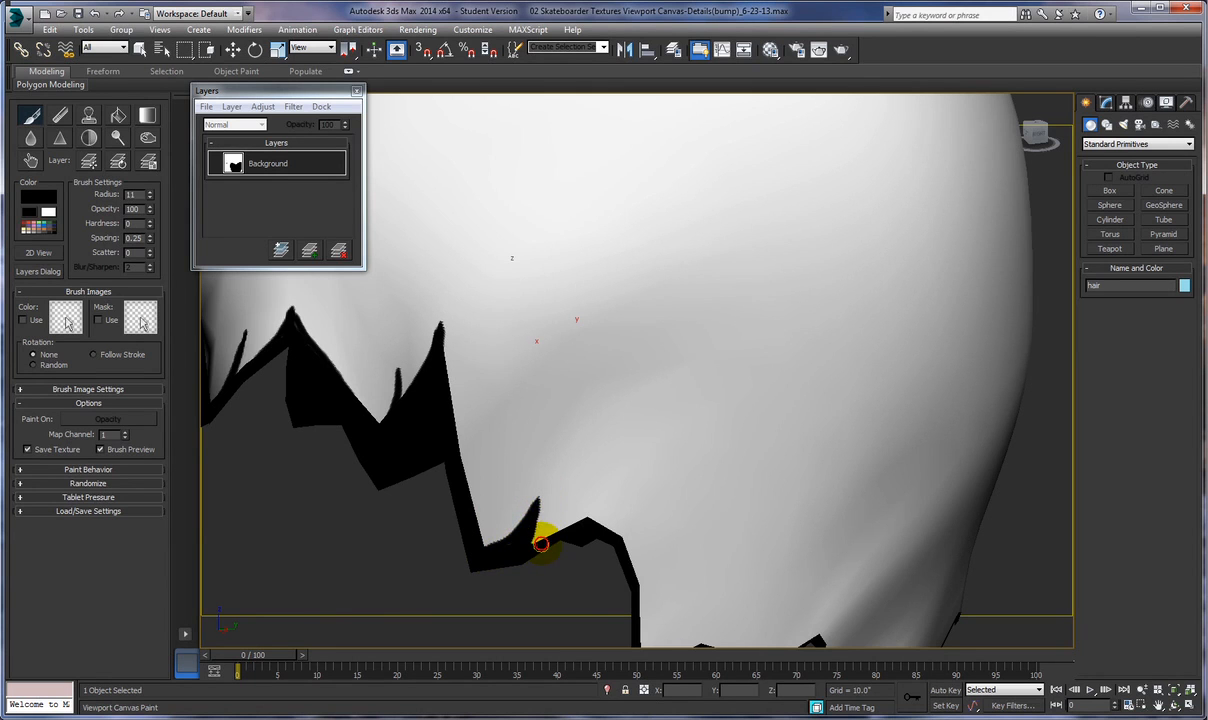
mouse_move(582, 510)
left_mouse_down()
mouse_move(593, 499)
mouse_move(589, 510)
left_mouse_up()
left_click(589, 505)
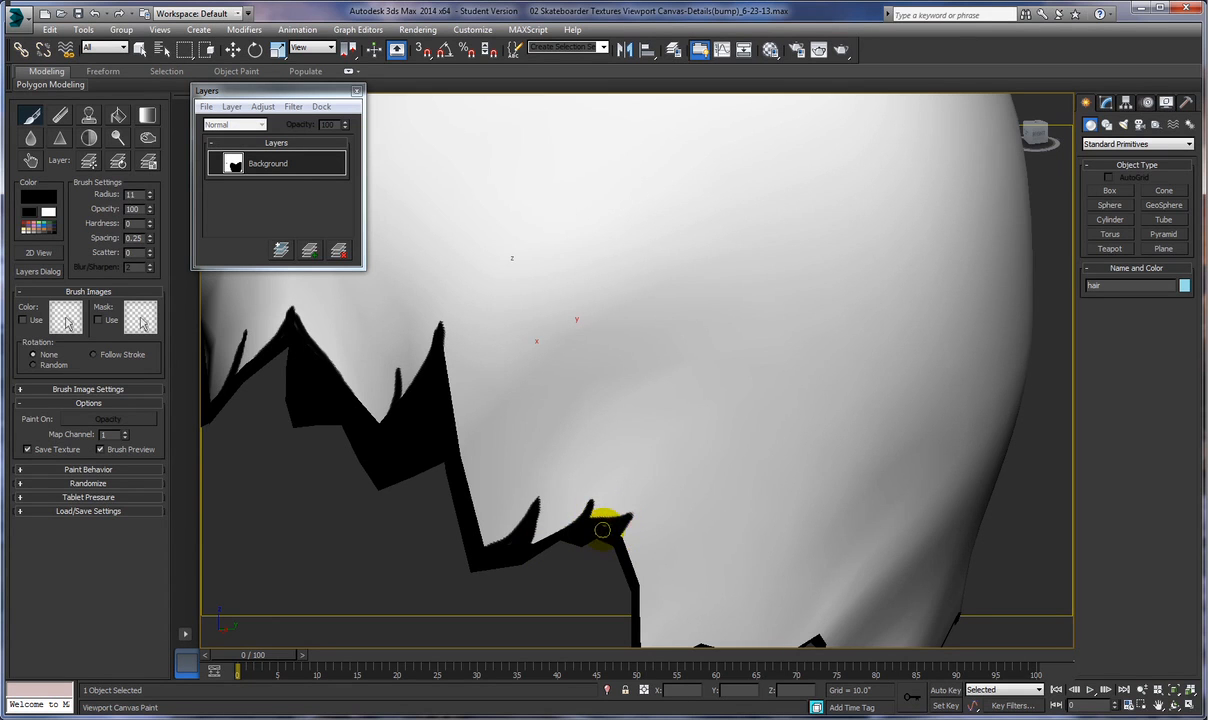
left_click_drag(631, 514, 616, 544)
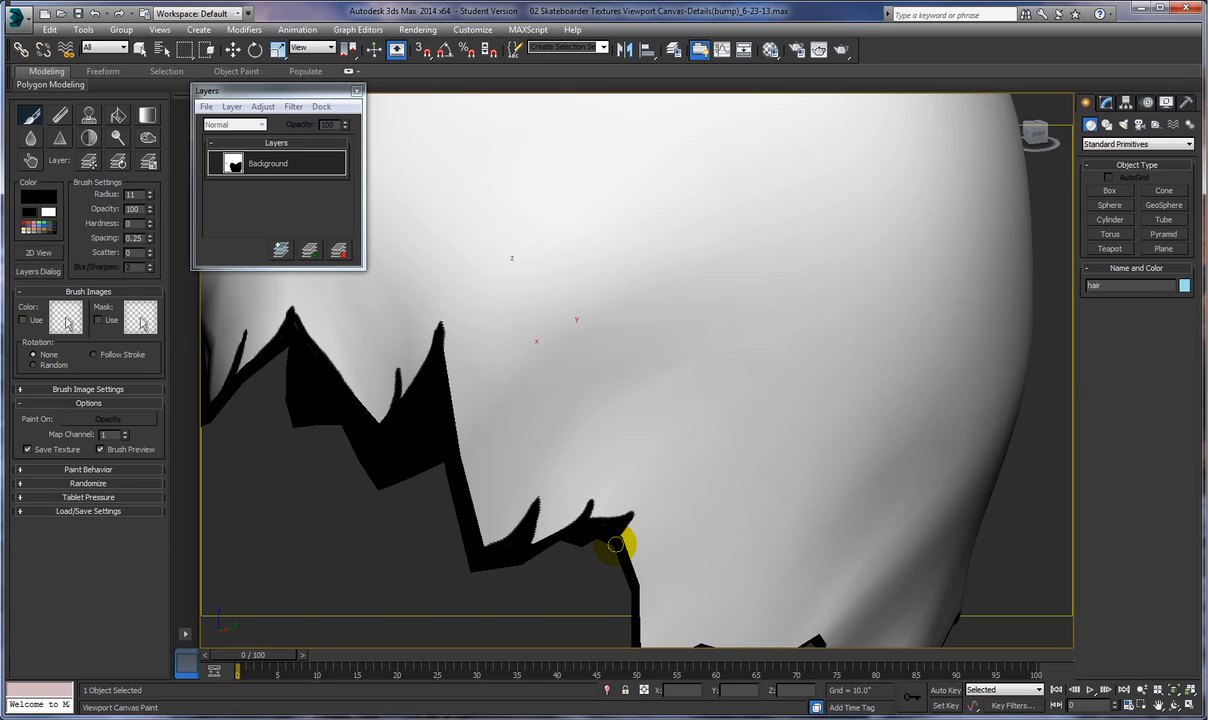
Step: Widen the steep step below the first ledge in black and add a long, narrow strand slit running up beside it
mouse_move(620, 537)
middle_mouse_down()
mouse_move(623, 466)
mouse_move(604, 394)
middle_mouse_up()
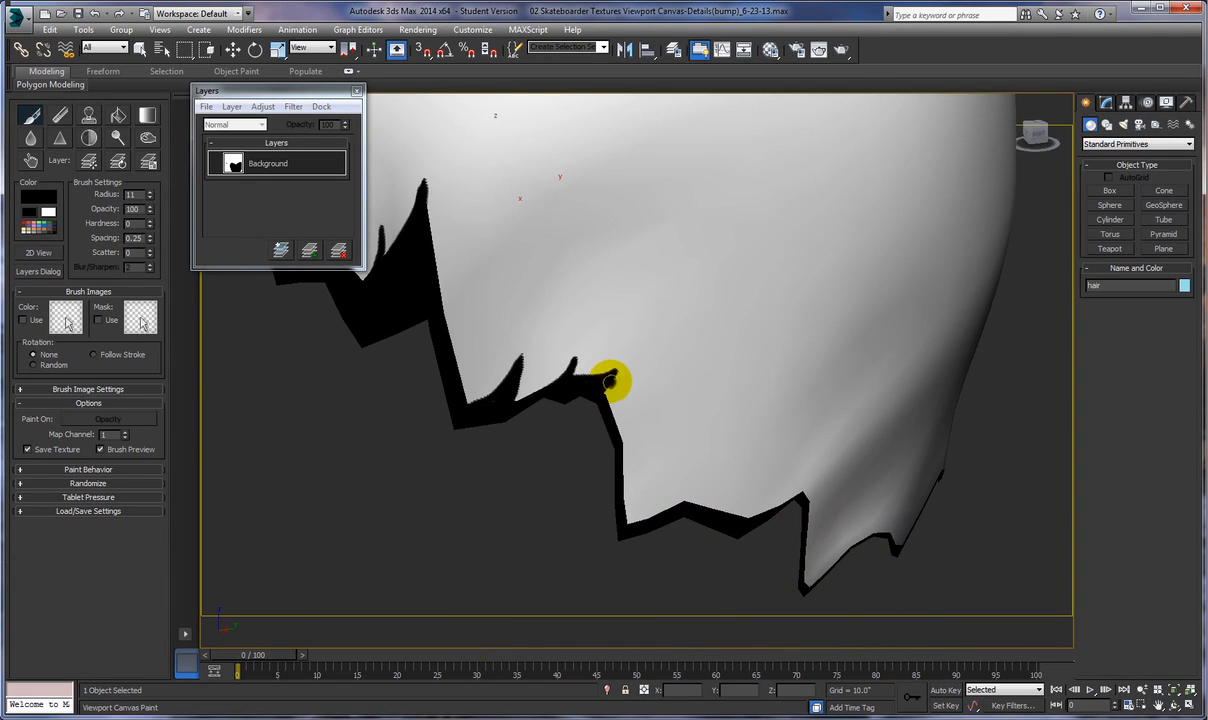
mouse_move(612, 376)
left_mouse_down()
mouse_move(617, 447)
mouse_move(623, 404)
mouse_move(617, 380)
mouse_move(615, 452)
mouse_move(605, 401)
mouse_move(617, 464)
mouse_move(608, 497)
left_mouse_up()
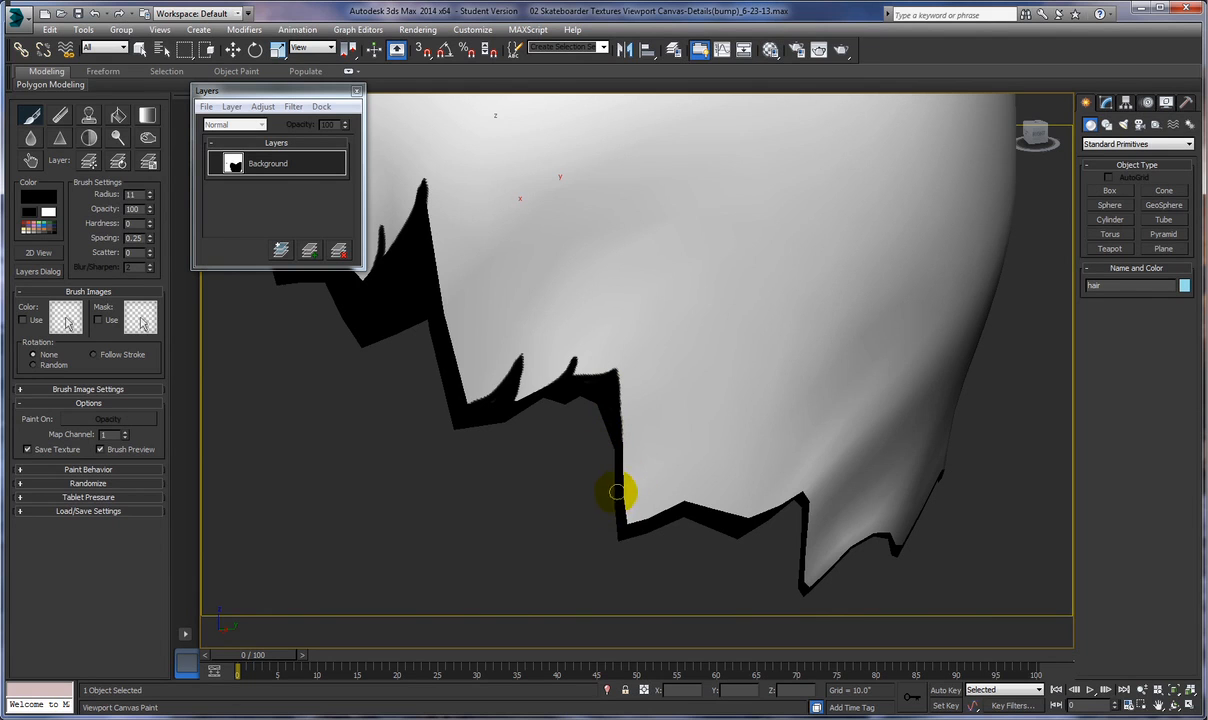
left_click_drag(620, 519, 631, 400)
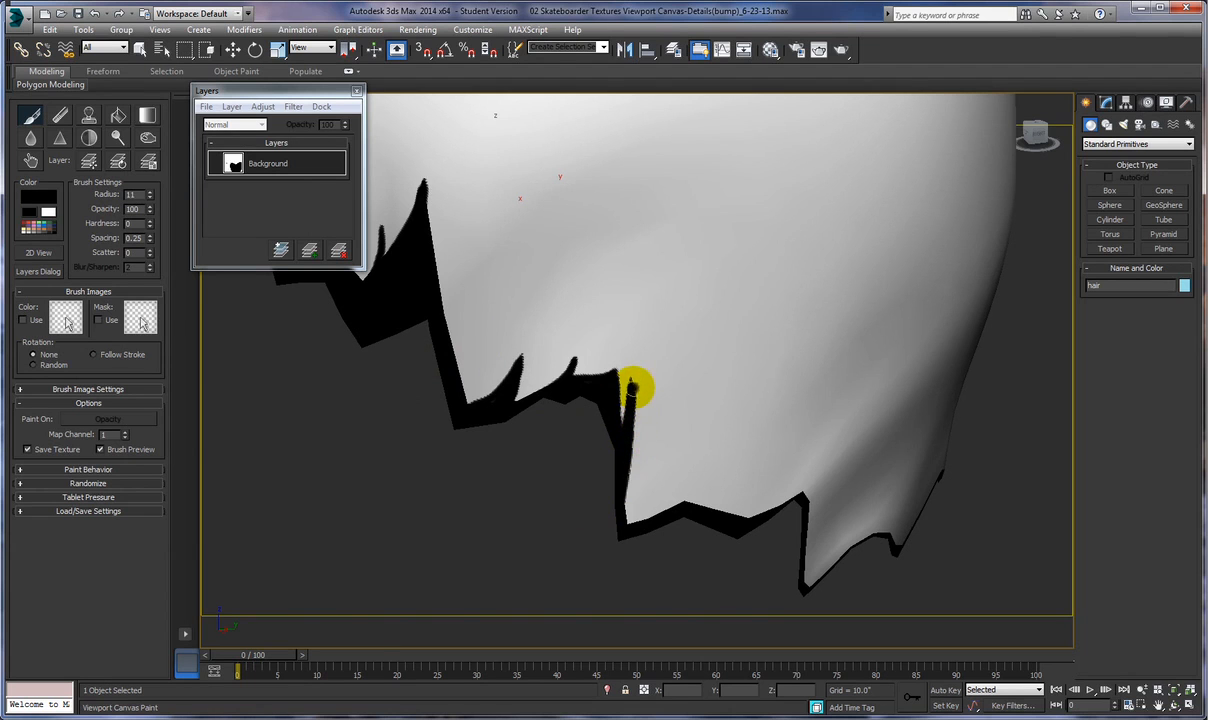
left_click_drag(630, 390, 618, 521)
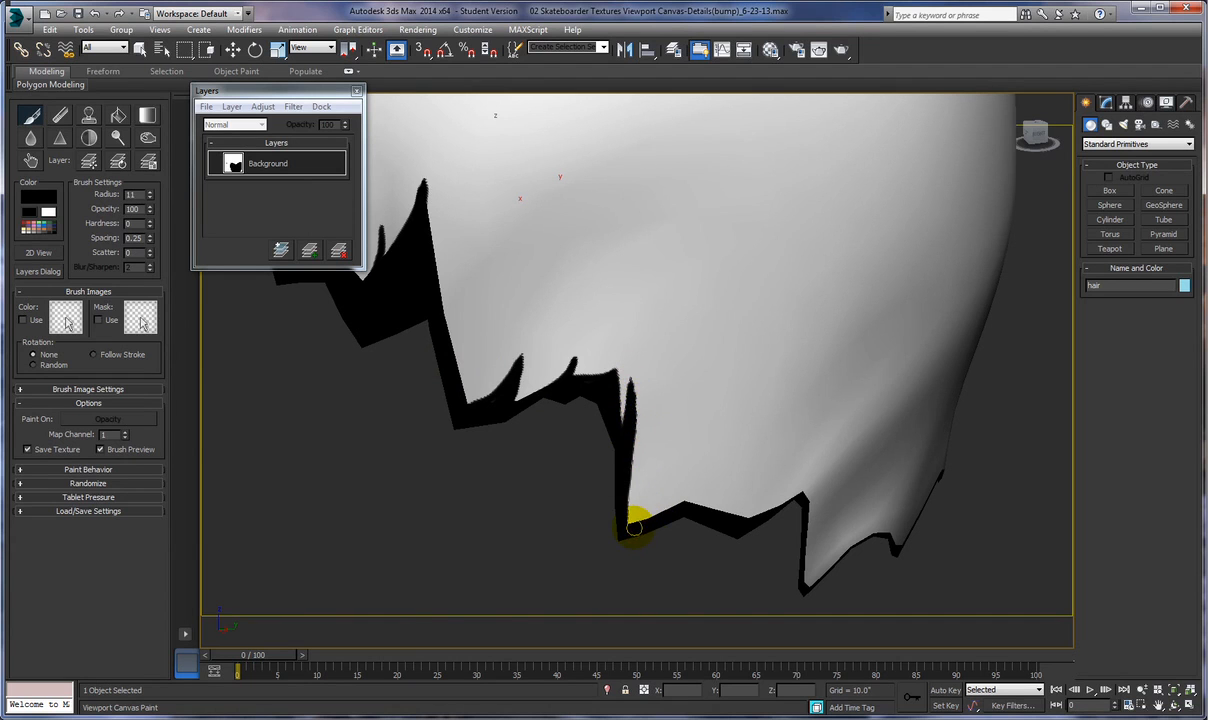
Step: Paint short, pointed black notches along the lower side ledge and around the next hair tip and rounded edge
left_click_drag(666, 513, 684, 486)
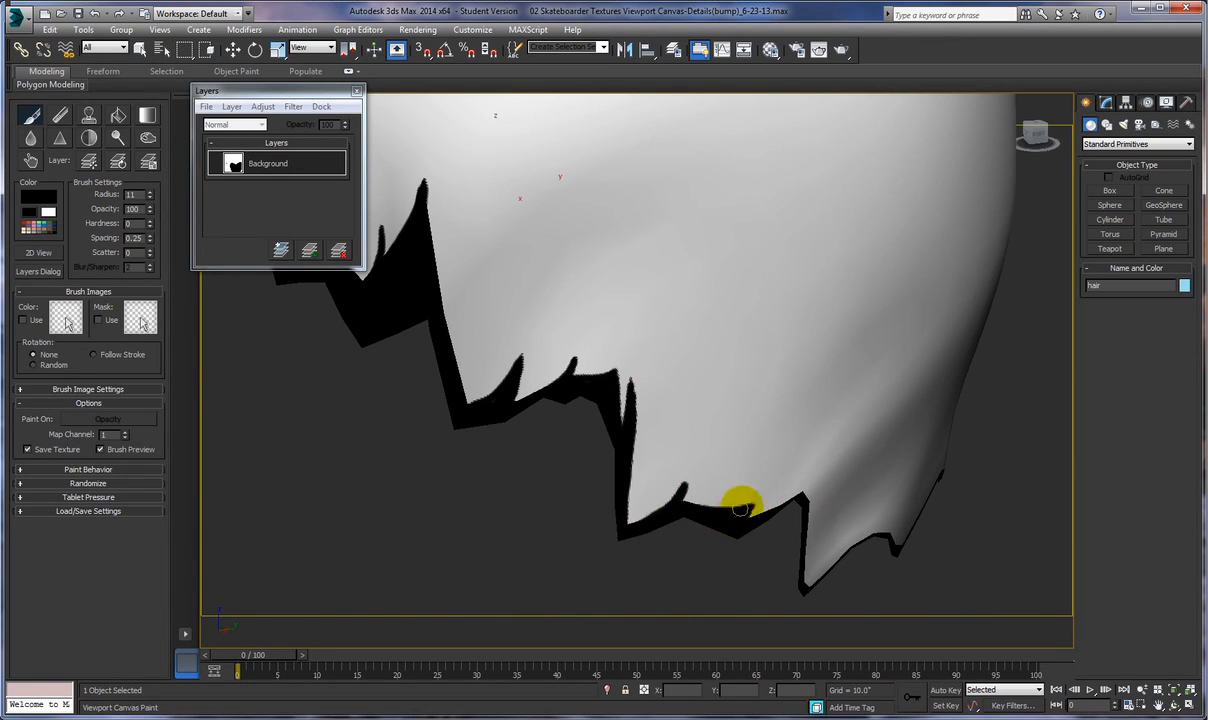
mouse_move(766, 515)
left_mouse_down()
mouse_move(812, 480)
mouse_move(805, 499)
left_mouse_up()
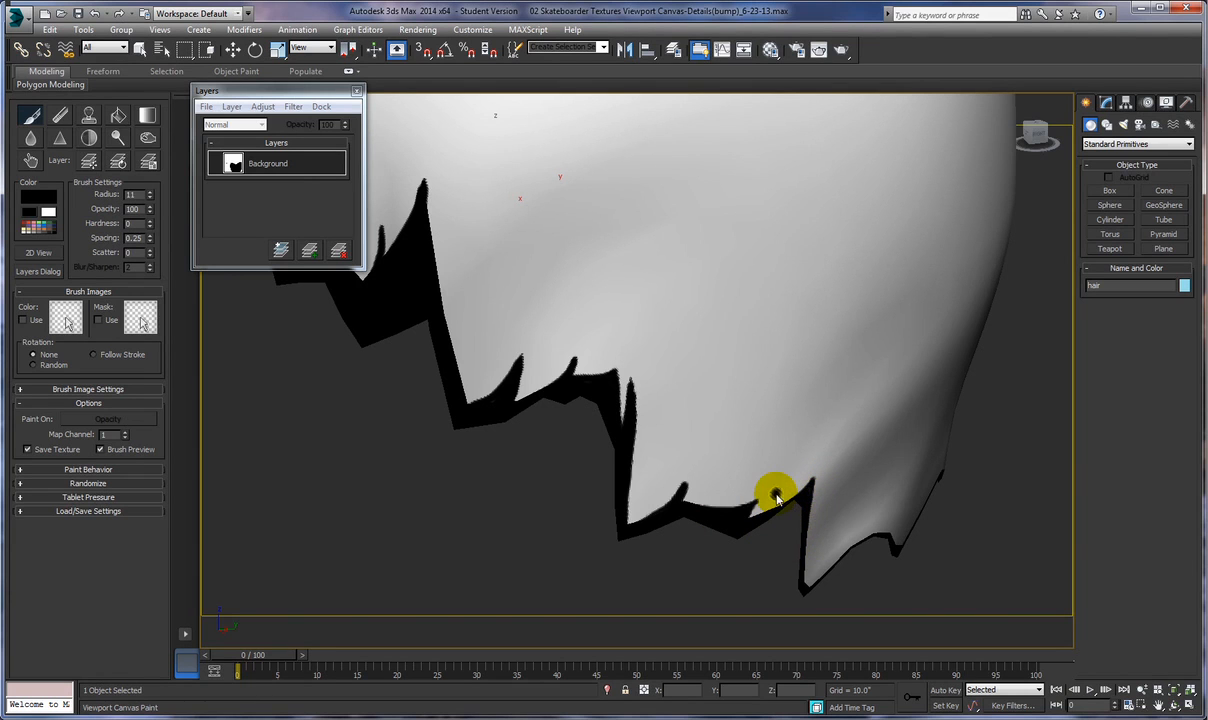
middle_click_drag(777, 491, 697, 477, "alt")
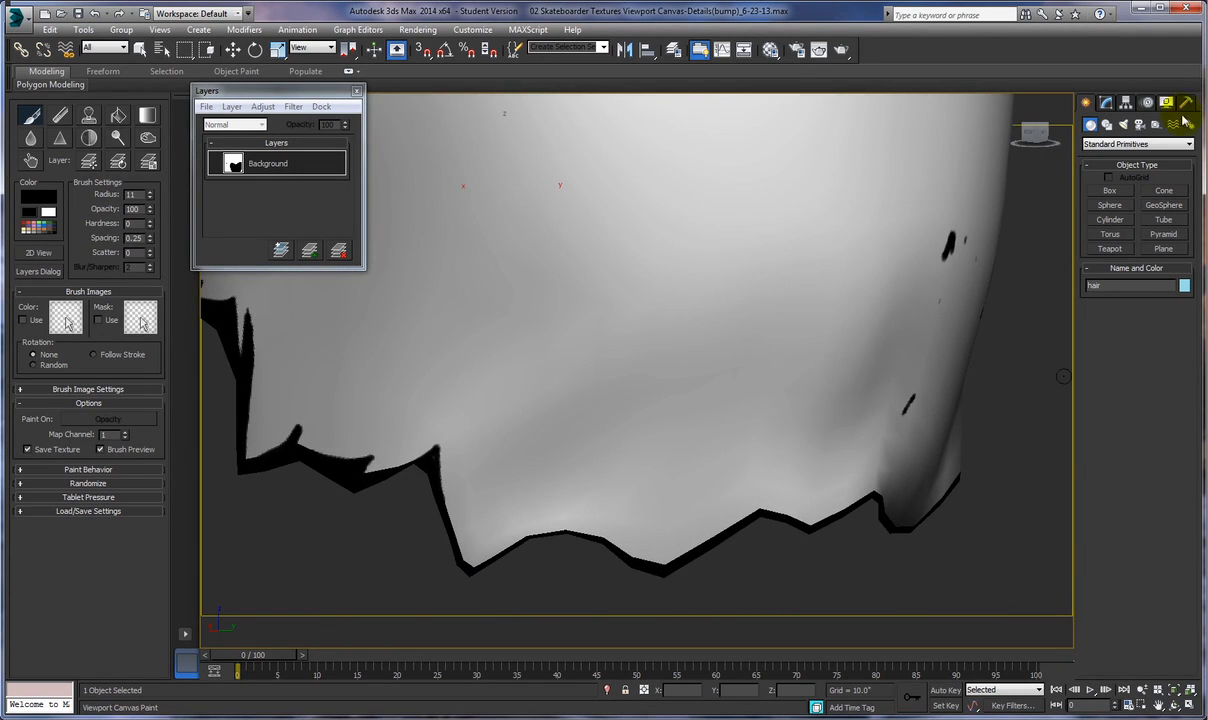
mouse_move(1011, 401)
middle_mouse_down()
mouse_move(992, 423)
mouse_move(1025, 345)
mouse_move(965, 386)
mouse_move(987, 337)
mouse_move(987, 359)
mouse_move(1005, 368)
middle_mouse_up()
mouse_move(703, 530)
middle_mouse_down()
mouse_move(790, 558)
mouse_move(776, 560)
middle_mouse_up()
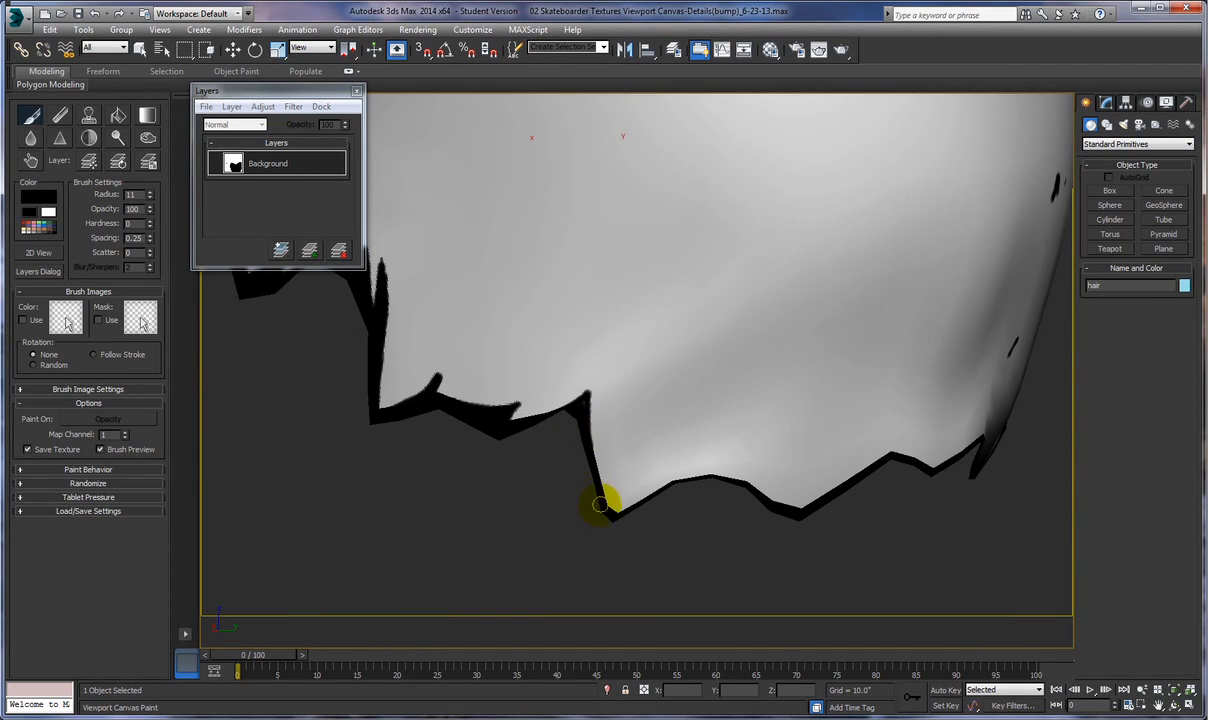
mouse_move(607, 513)
left_mouse_down()
mouse_move(617, 464)
mouse_move(614, 514)
mouse_move(616, 491)
left_mouse_up()
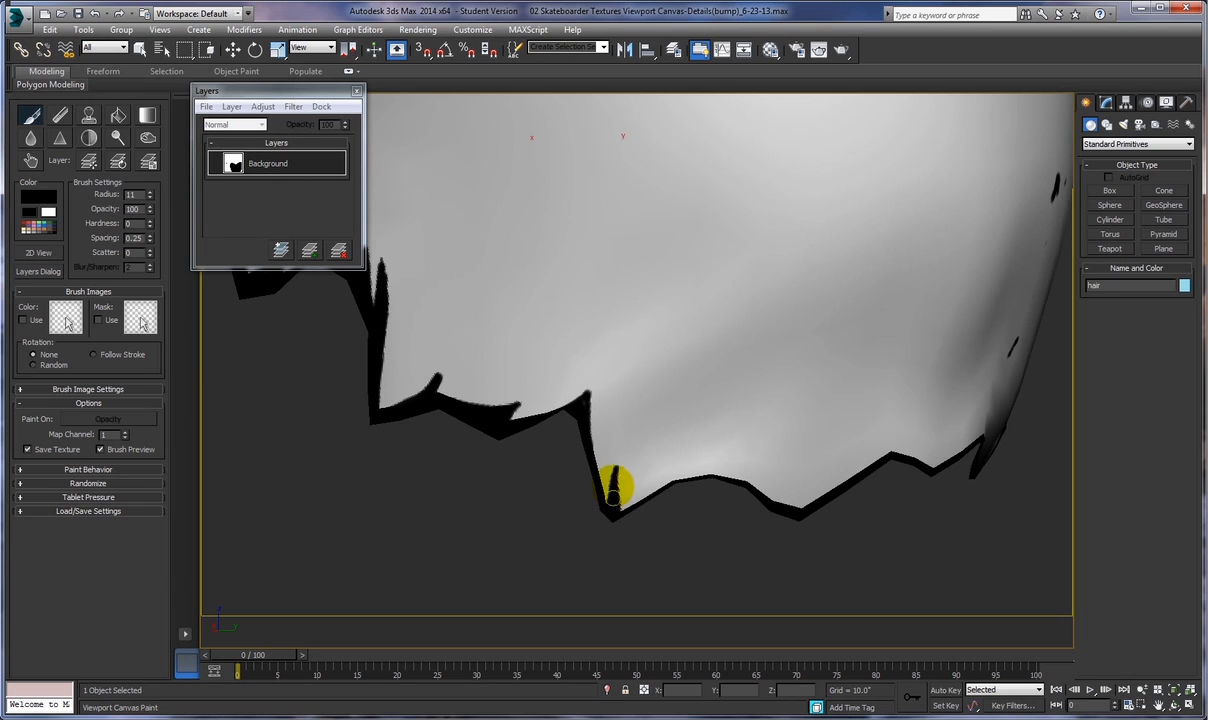
mouse_move(669, 488)
left_mouse_down()
mouse_move(679, 469)
mouse_move(675, 485)
left_mouse_up()
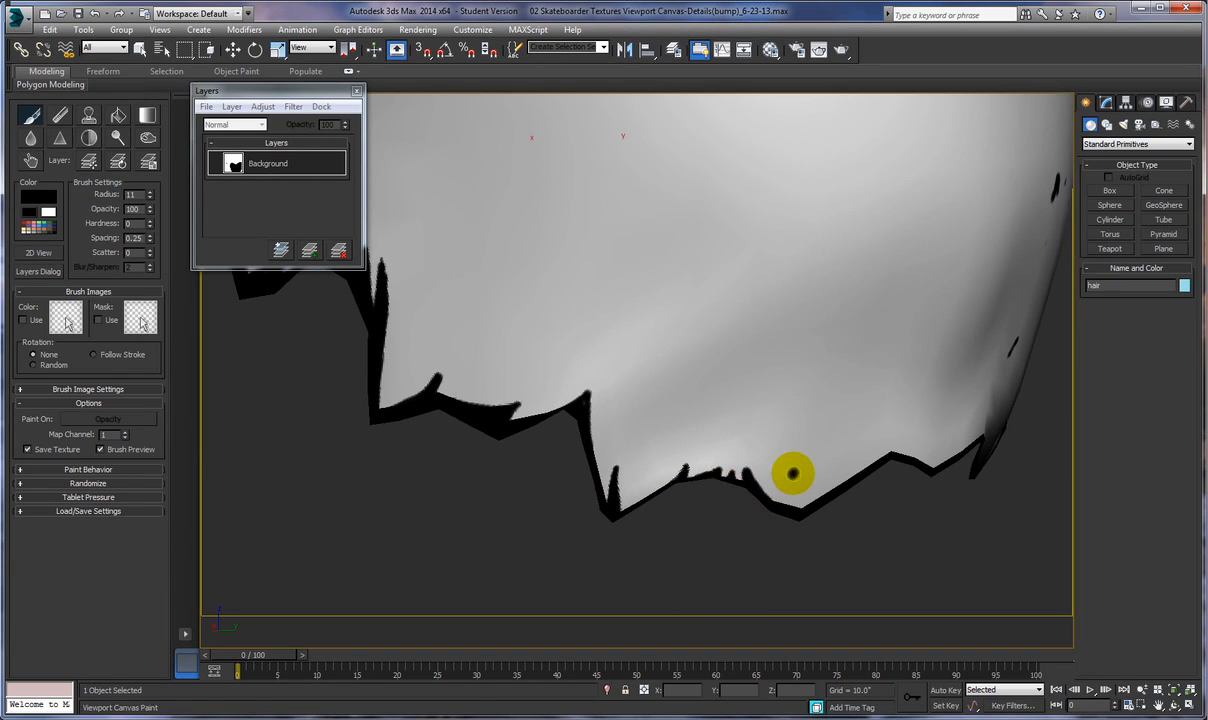
Step: Cut a broad pointed notch into the rounded tip toward the back and paint two black spikes up its rising edge
middle_click_drag(863, 534, 802, 532, "alt")
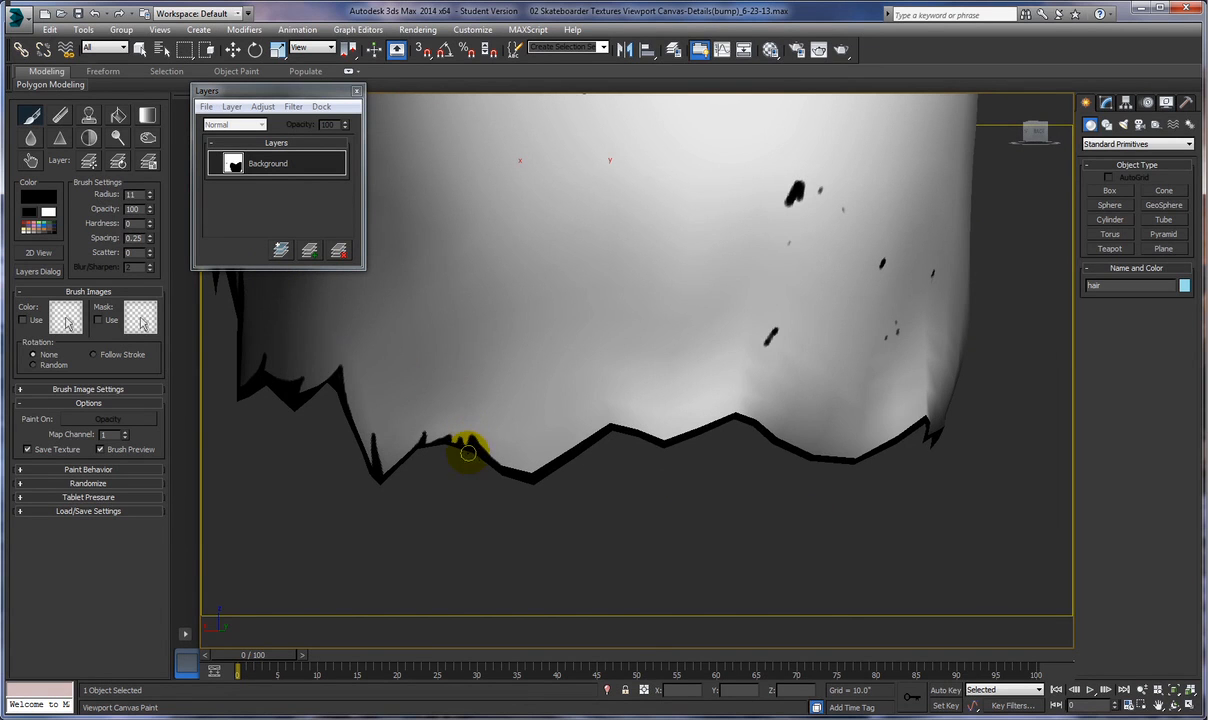
left_click(531, 482)
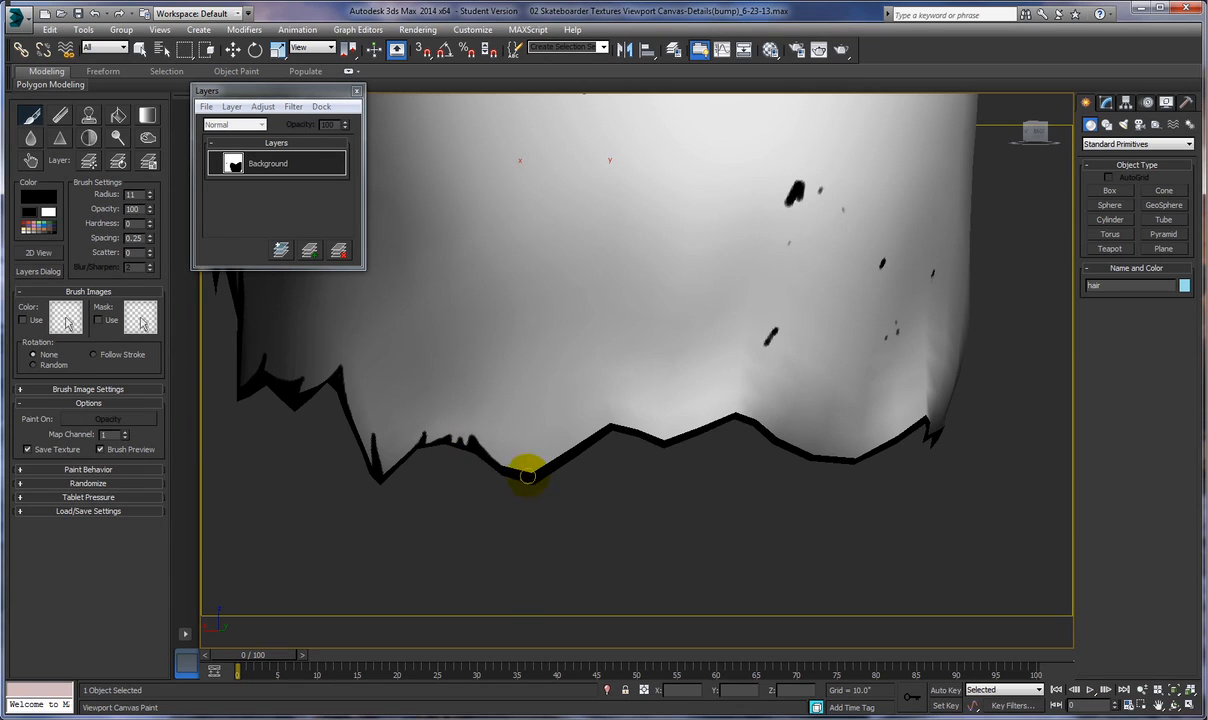
left_click(503, 466)
mouse_move(503, 466)
left_mouse_down()
mouse_move(512, 441)
mouse_move(504, 469)
mouse_move(512, 453)
mouse_move(521, 477)
mouse_move(581, 409)
mouse_move(566, 445)
mouse_move(572, 426)
mouse_move(606, 431)
mouse_move(574, 434)
mouse_move(599, 430)
mouse_move(591, 439)
mouse_move(607, 411)
mouse_move(566, 432)
mouse_move(638, 417)
mouse_move(615, 421)
left_mouse_up()
left_click(617, 409)
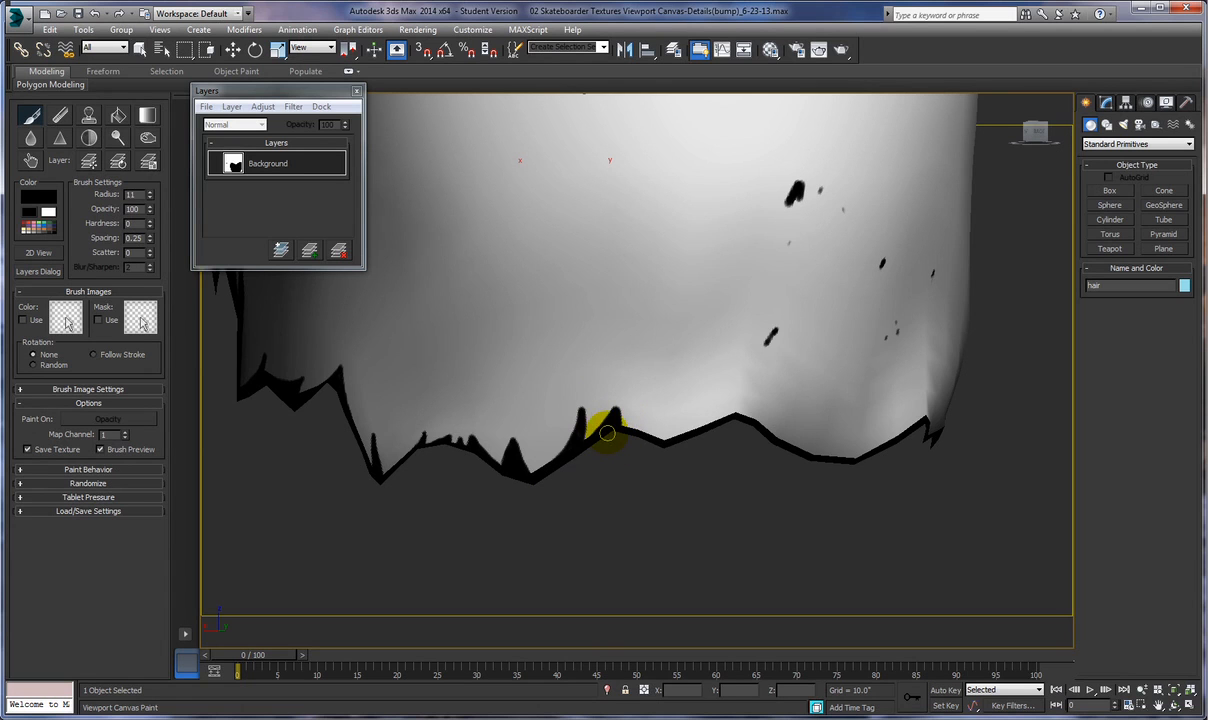
Step: Continue the row of small, slanted black notches along the wavy bottom edge at the back of the hair
middle_click_drag(686, 511, 644, 517, "alt")
middle_click_drag(686, 511, 643, 523, "alt")
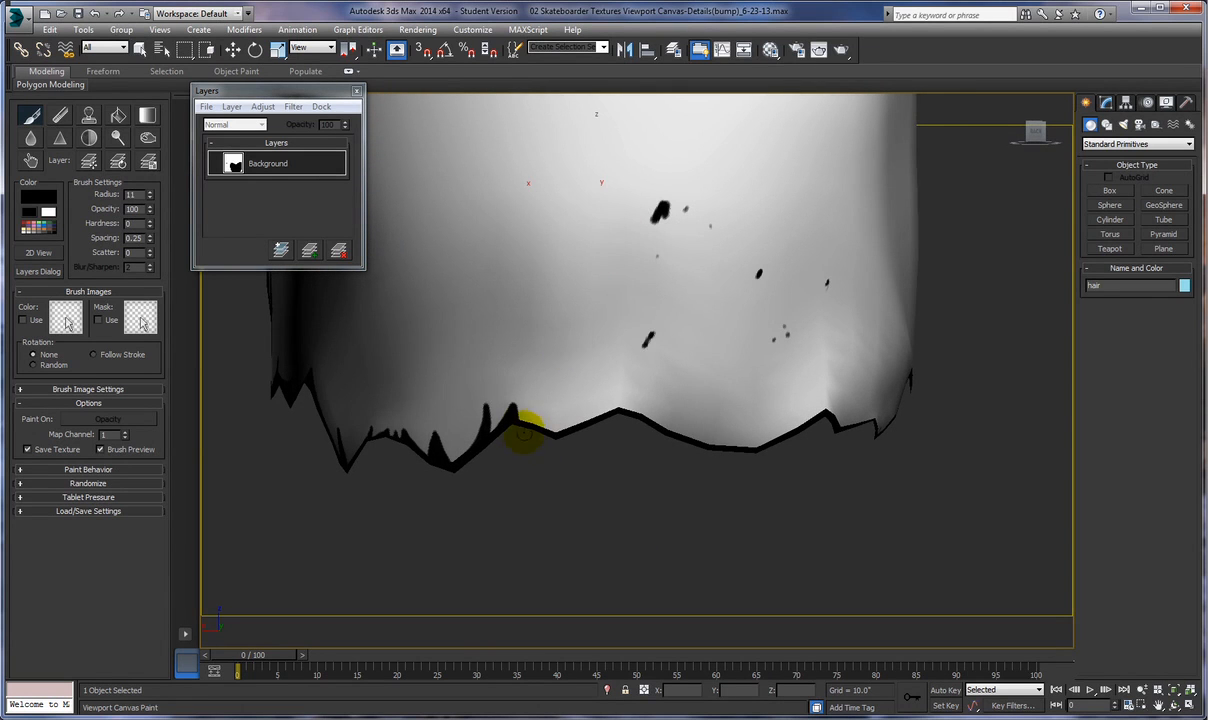
mouse_move(525, 419)
left_mouse_down()
mouse_move(536, 410)
mouse_move(545, 430)
mouse_move(536, 415)
mouse_move(527, 435)
left_mouse_up()
mouse_move(548, 463)
middle_mouse_down("alt")
mouse_move(512, 472)
mouse_move(522, 468)
middle_mouse_up("alt")
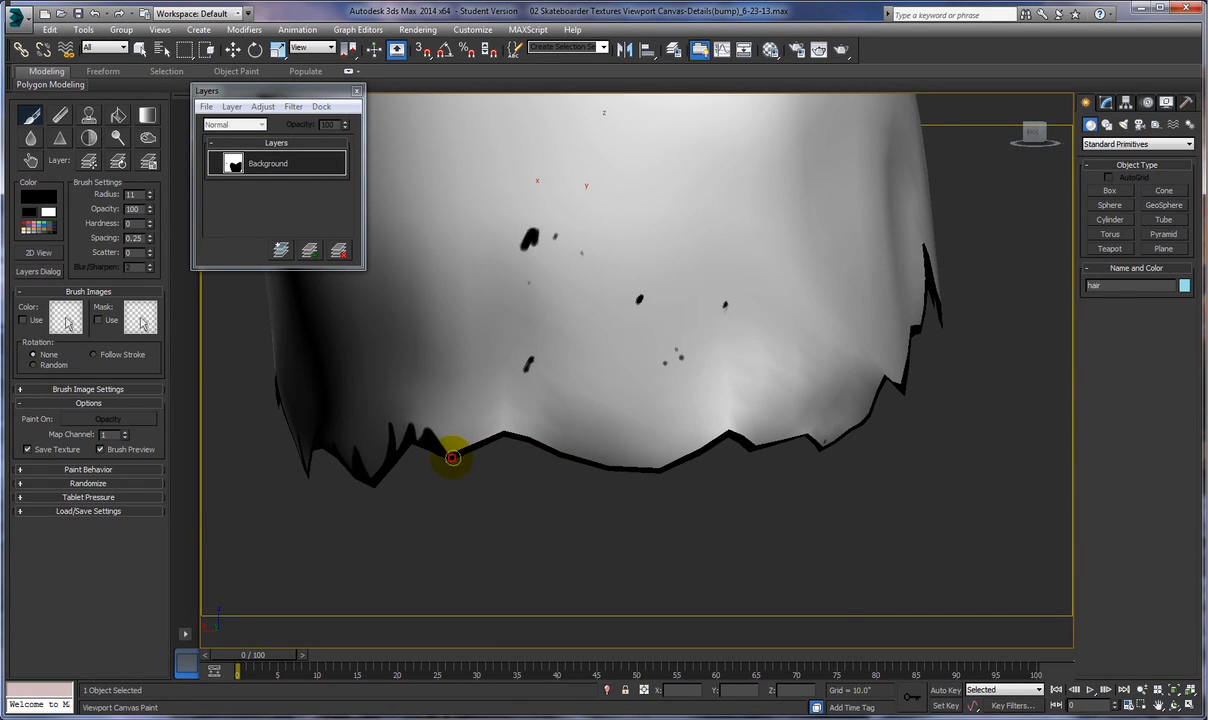
mouse_move(466, 442)
left_mouse_down()
mouse_move(472, 426)
mouse_move(464, 458)
left_mouse_up()
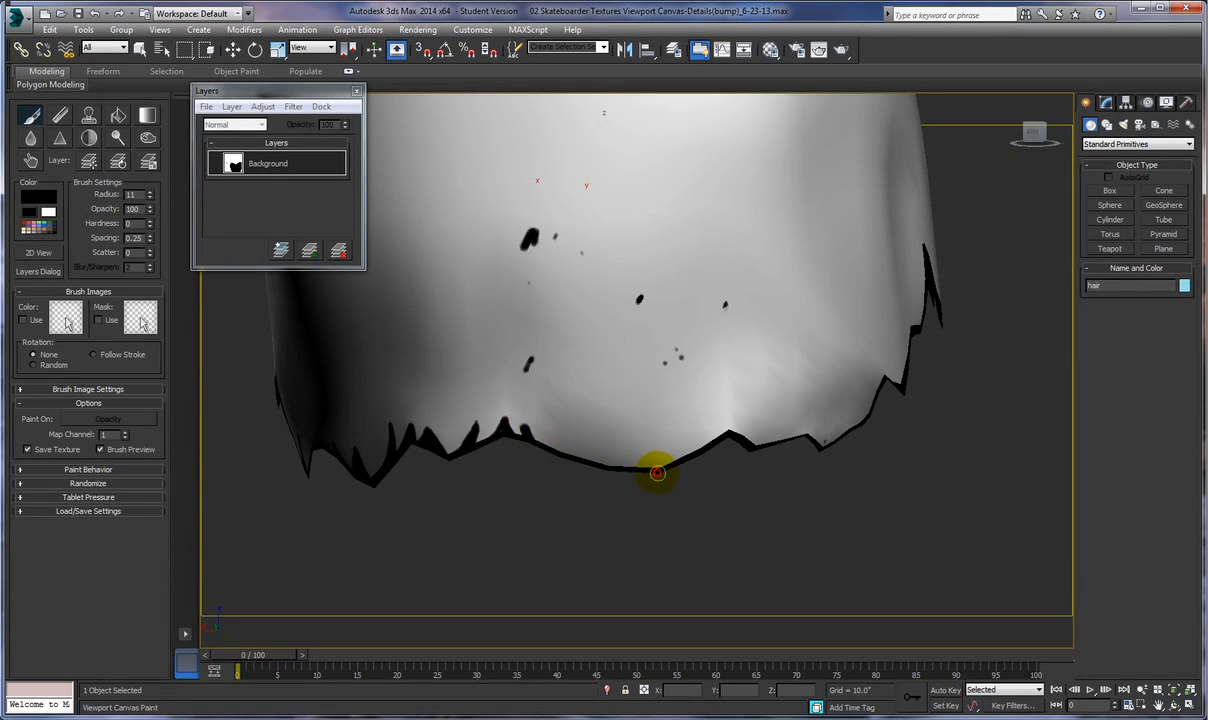
Step: Paint a large triangular black notch at the back's lowest curve, with smaller pointed notches on both sides of it
mouse_move(655, 472)
left_mouse_down()
mouse_move(625, 432)
mouse_move(596, 490)
mouse_move(620, 439)
mouse_move(640, 470)
mouse_move(607, 440)
mouse_move(632, 458)
mouse_move(617, 425)
mouse_move(643, 470)
mouse_move(577, 440)
mouse_move(605, 472)
mouse_move(580, 437)
mouse_move(592, 463)
left_mouse_up()
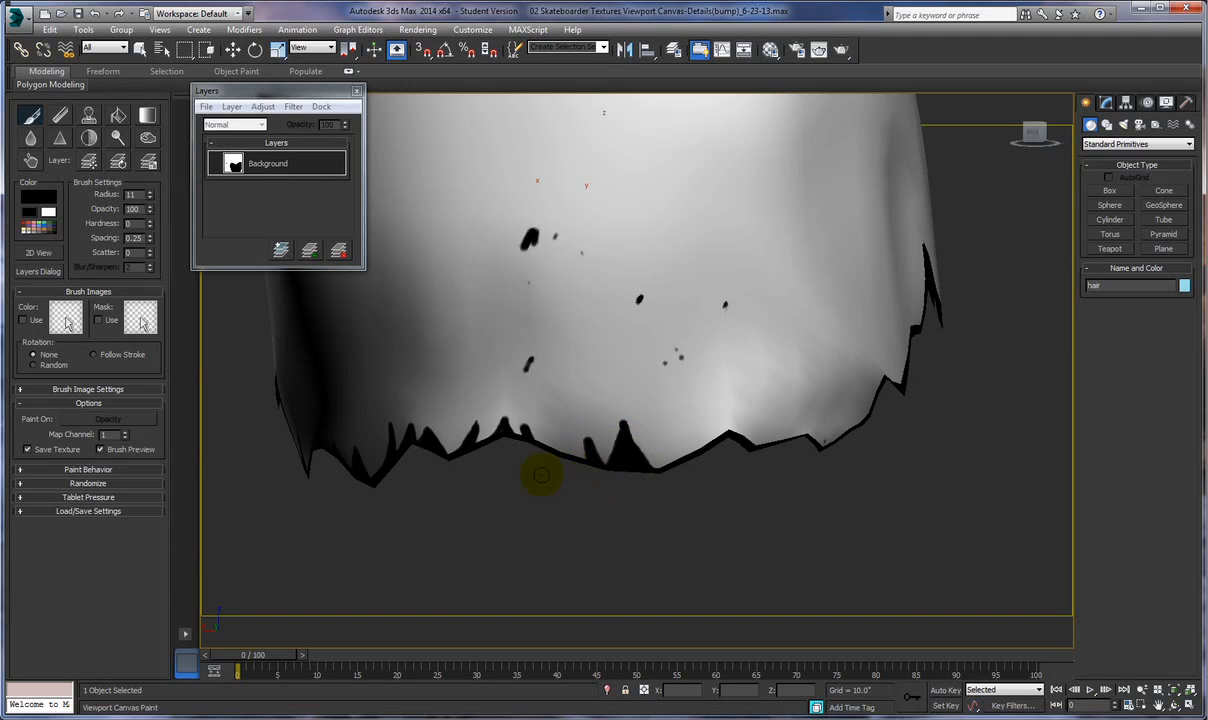
mouse_move(578, 461)
left_mouse_down()
mouse_move(528, 426)
mouse_move(549, 457)
mouse_move(521, 419)
mouse_move(620, 430)
mouse_move(623, 420)
mouse_move(625, 430)
mouse_move(625, 414)
mouse_move(588, 460)
mouse_move(572, 429)
mouse_move(645, 432)
mouse_move(664, 471)
left_mouse_up()
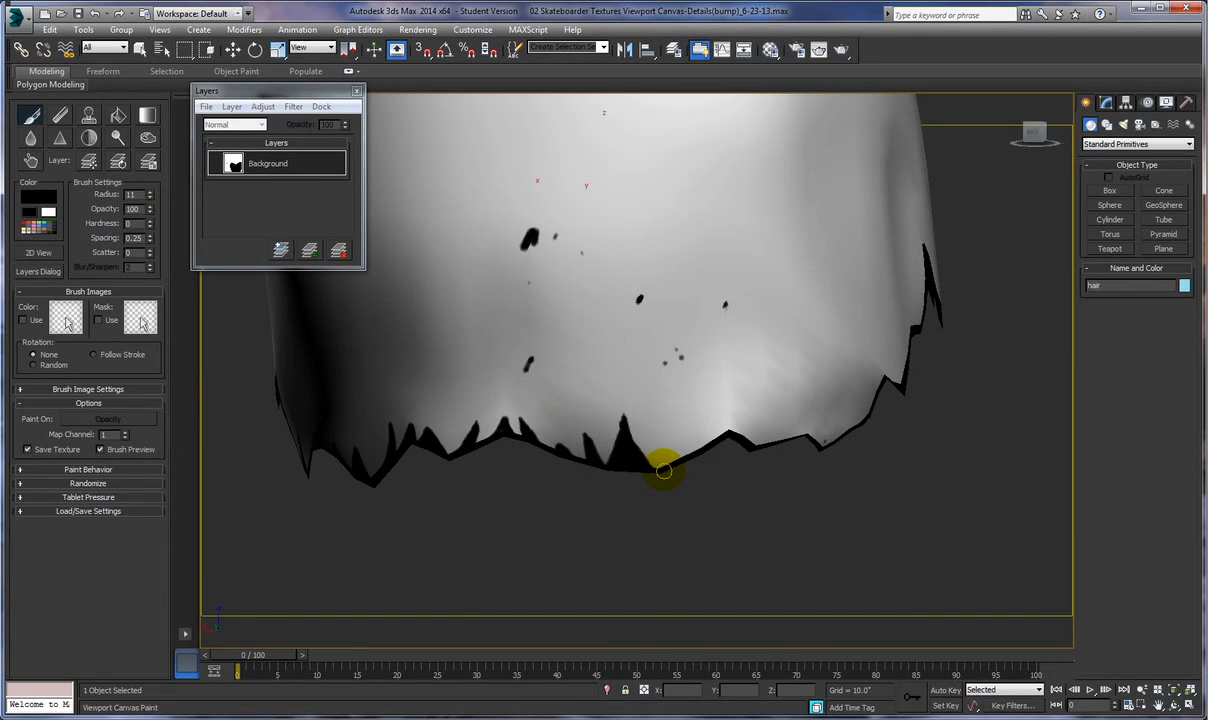
mouse_move(664, 469)
left_mouse_down()
mouse_move(693, 431)
mouse_move(640, 480)
mouse_move(688, 431)
mouse_move(687, 459)
mouse_move(730, 418)
mouse_move(717, 445)
mouse_move(728, 423)
mouse_move(750, 431)
mouse_move(729, 431)
mouse_move(728, 418)
mouse_move(763, 462)
left_mouse_up()
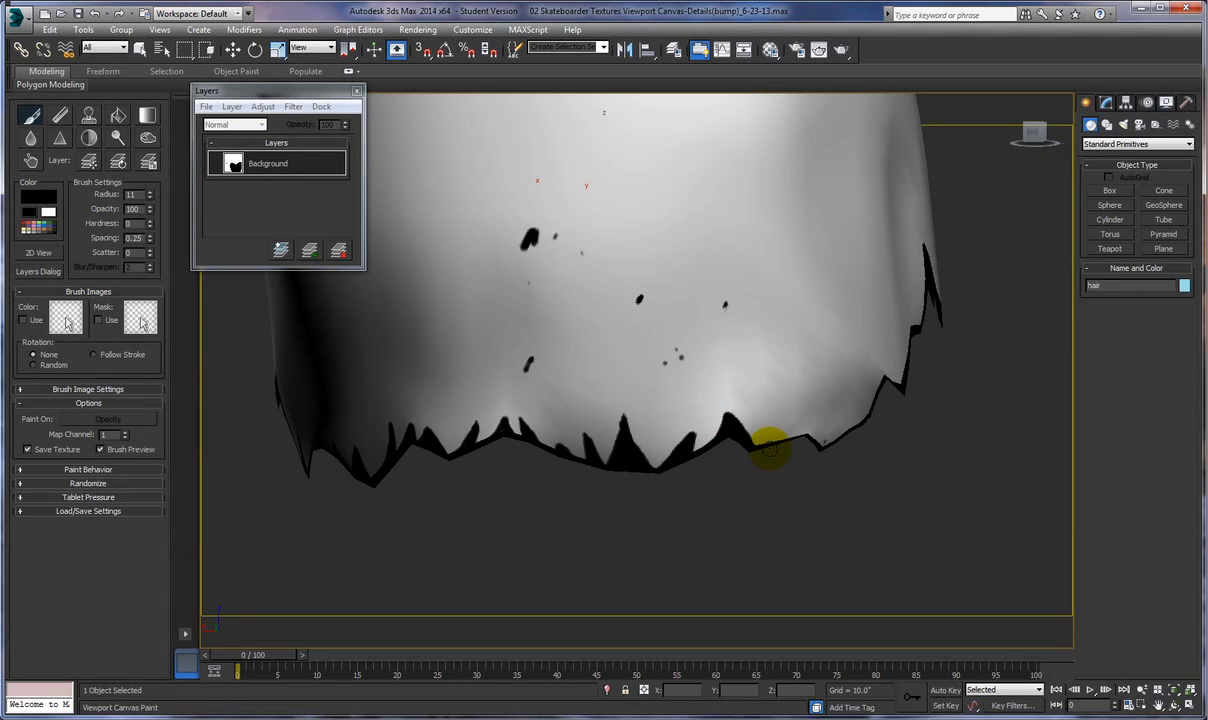
Step: Paint a series of slanted, pointed black notches along the bottom edge where the back curves into the other side
middle_click_drag(795, 493, 734, 505, "alt")
left_click(763, 366)
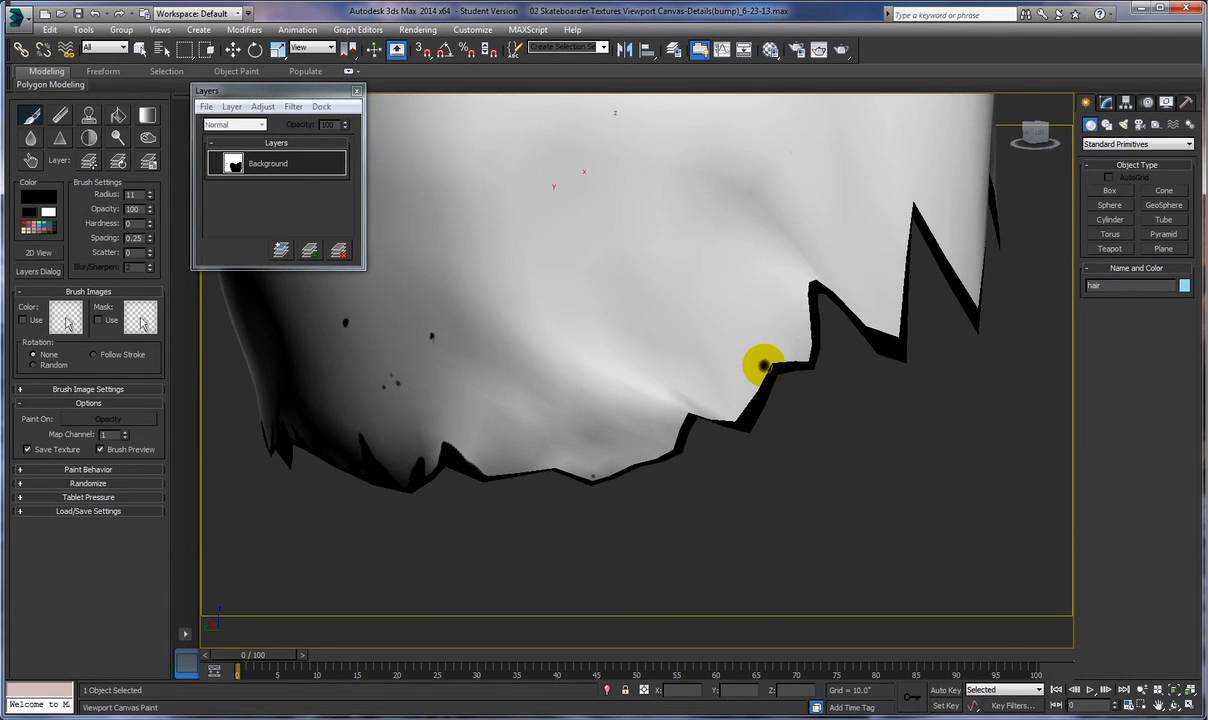
mouse_move(763, 366)
left_mouse_down()
mouse_move(478, 410)
mouse_move(458, 432)
mouse_move(486, 472)
mouse_move(501, 471)
mouse_move(483, 450)
mouse_move(513, 474)
mouse_move(488, 448)
mouse_move(531, 488)
mouse_move(493, 453)
mouse_move(530, 487)
mouse_move(565, 480)
mouse_move(528, 458)
mouse_move(545, 484)
mouse_move(588, 456)
mouse_move(561, 475)
mouse_move(535, 458)
mouse_move(591, 484)
mouse_move(627, 483)
mouse_move(667, 452)
mouse_move(609, 453)
mouse_move(628, 464)
mouse_move(604, 453)
mouse_move(640, 469)
mouse_move(599, 441)
mouse_move(626, 469)
mouse_move(588, 464)
mouse_move(596, 487)
mouse_move(630, 484)
left_mouse_up()
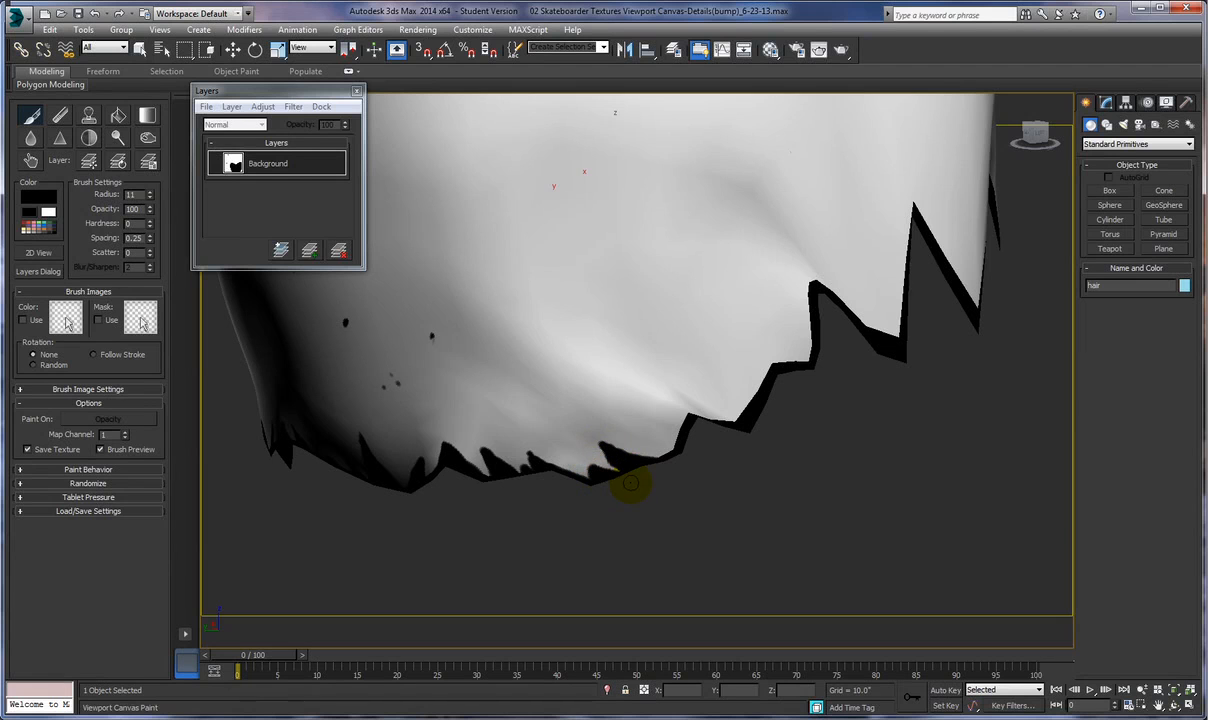
Step: Extend the two stepped gaps on the other side upward in black and fill a wide pointed notch below them
middle_click_drag(632, 476, 600, 478, "alt")
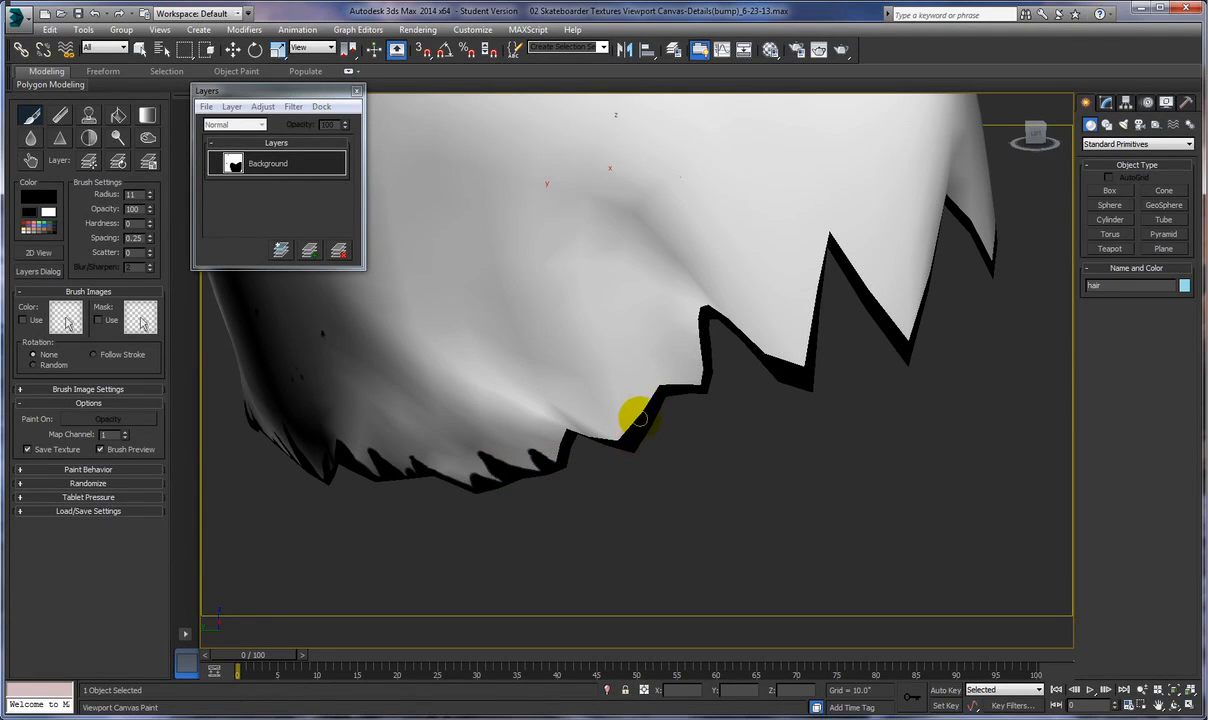
left_click_drag(647, 394, 650, 380)
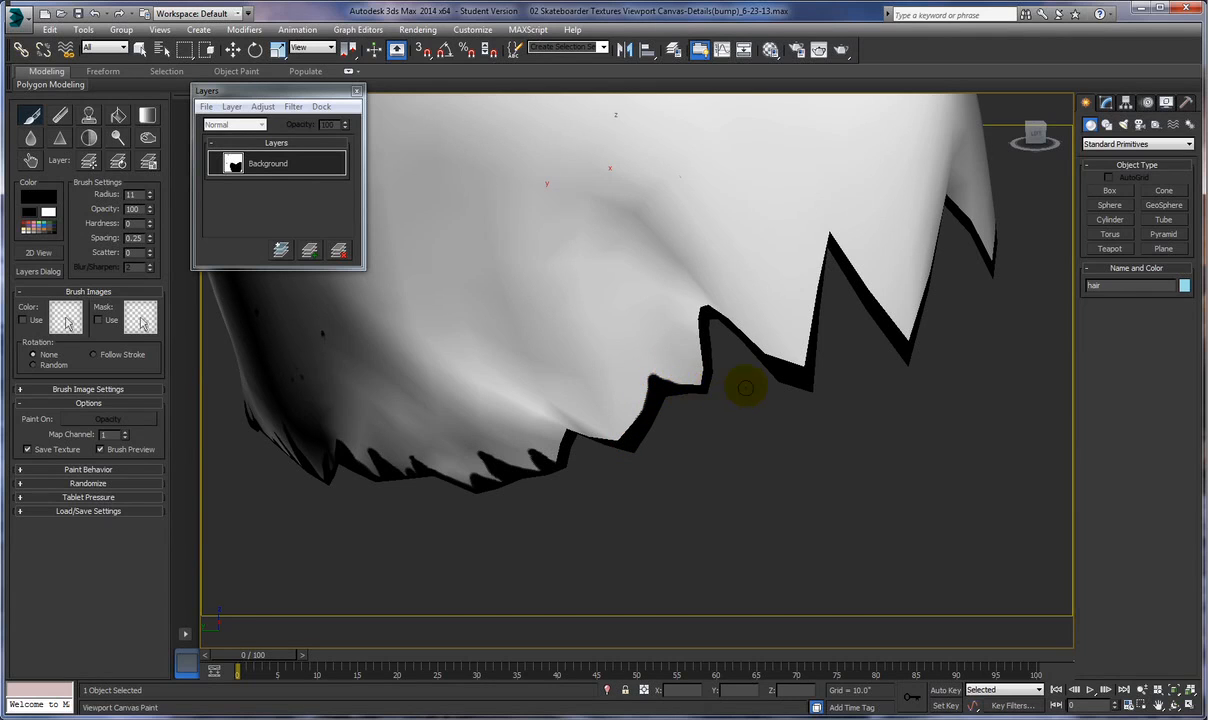
mouse_move(705, 322)
left_mouse_down()
mouse_move(699, 296)
mouse_move(711, 307)
left_mouse_up()
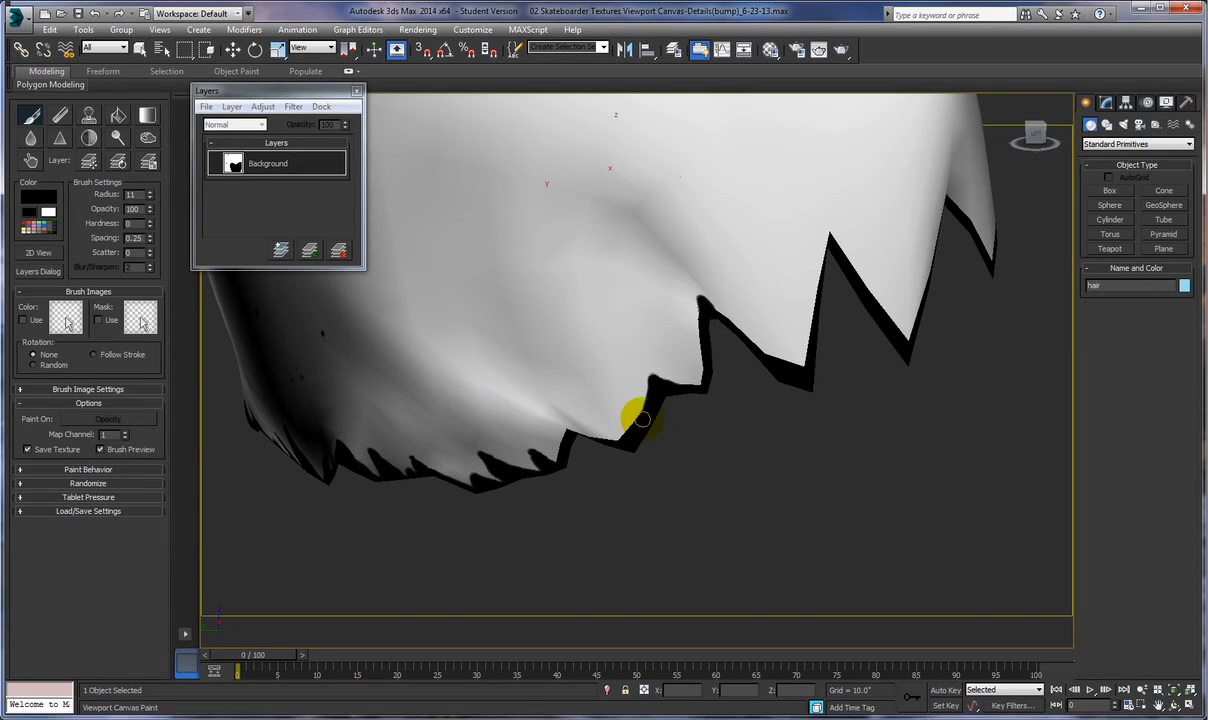
mouse_move(643, 418)
left_mouse_down()
mouse_move(604, 399)
mouse_move(631, 434)
left_mouse_up()
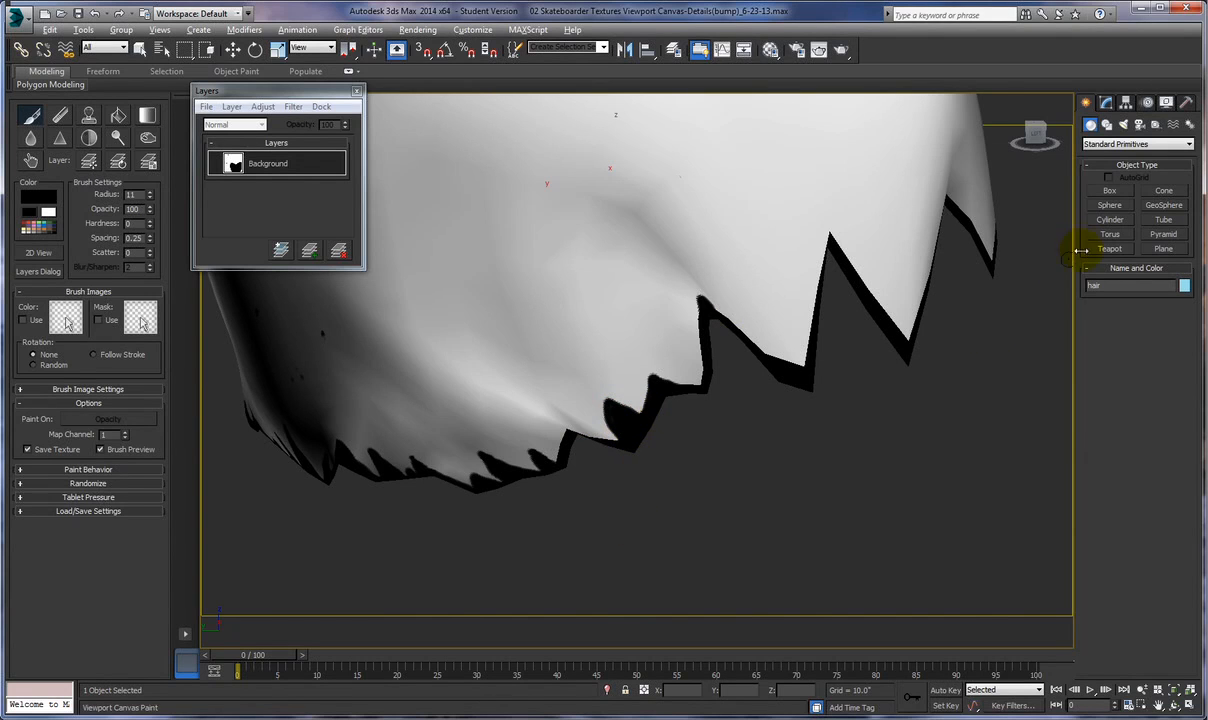
Step: Cut pointed black notches into the large side locks, sharpen the tall gap between them, and add thin strand slits beside their edges
middle_click_drag(916, 507, 875, 510, "alt")
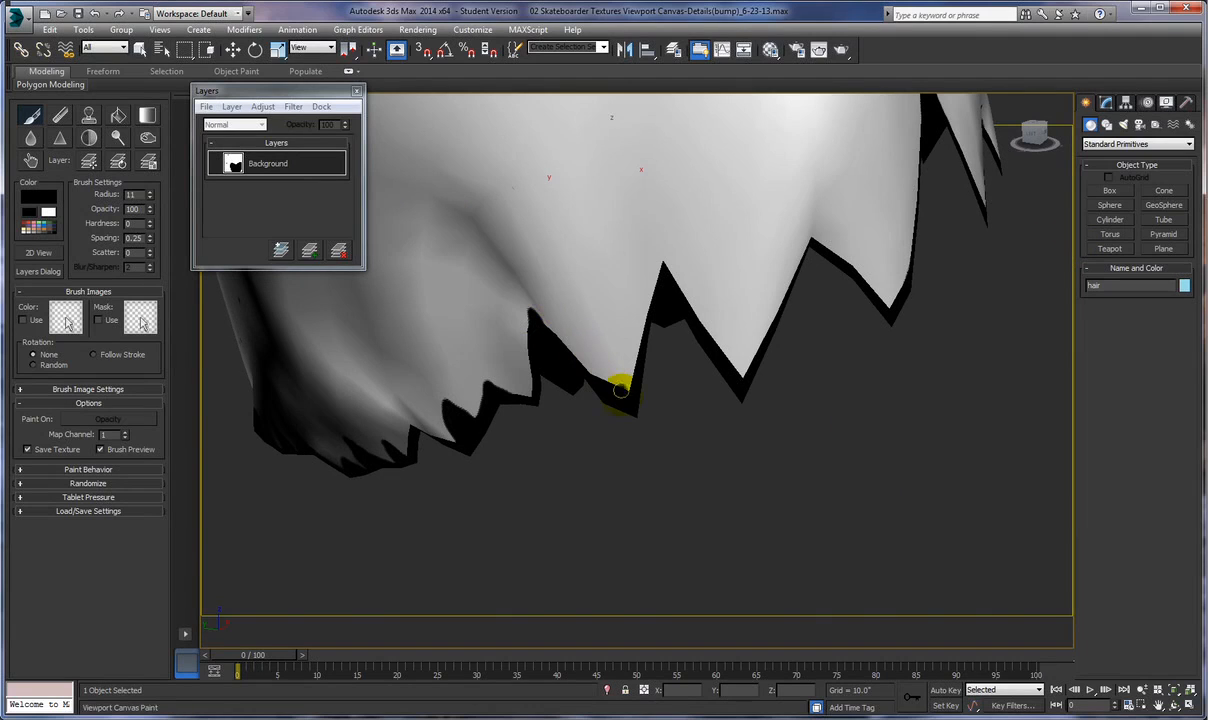
left_click_drag(622, 392, 592, 352)
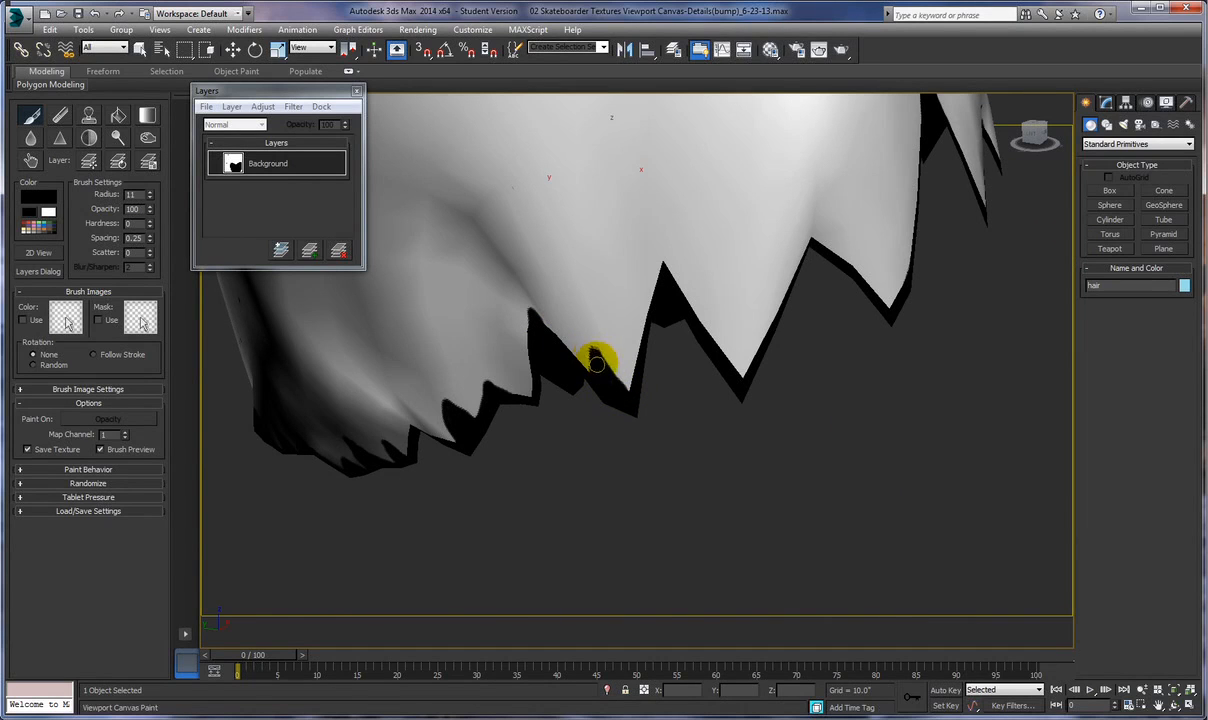
left_click(591, 342)
left_click(592, 342)
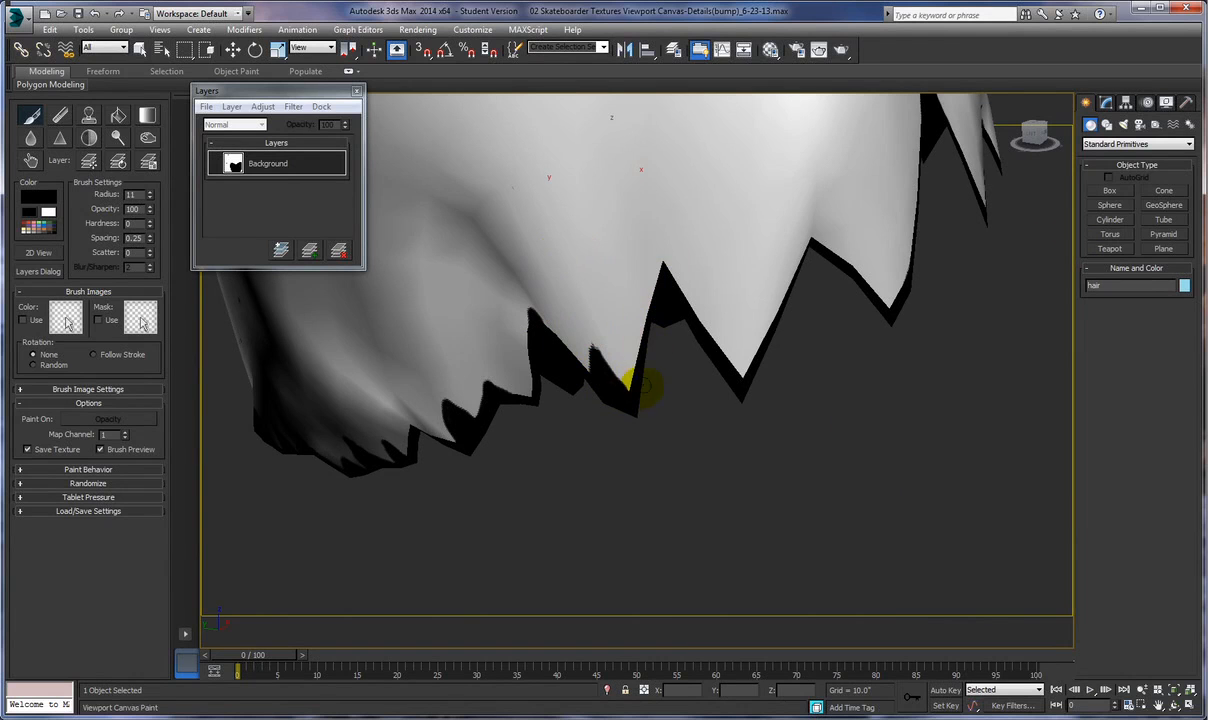
mouse_move(640, 381)
left_mouse_down()
mouse_move(637, 307)
mouse_move(655, 256)
left_mouse_up()
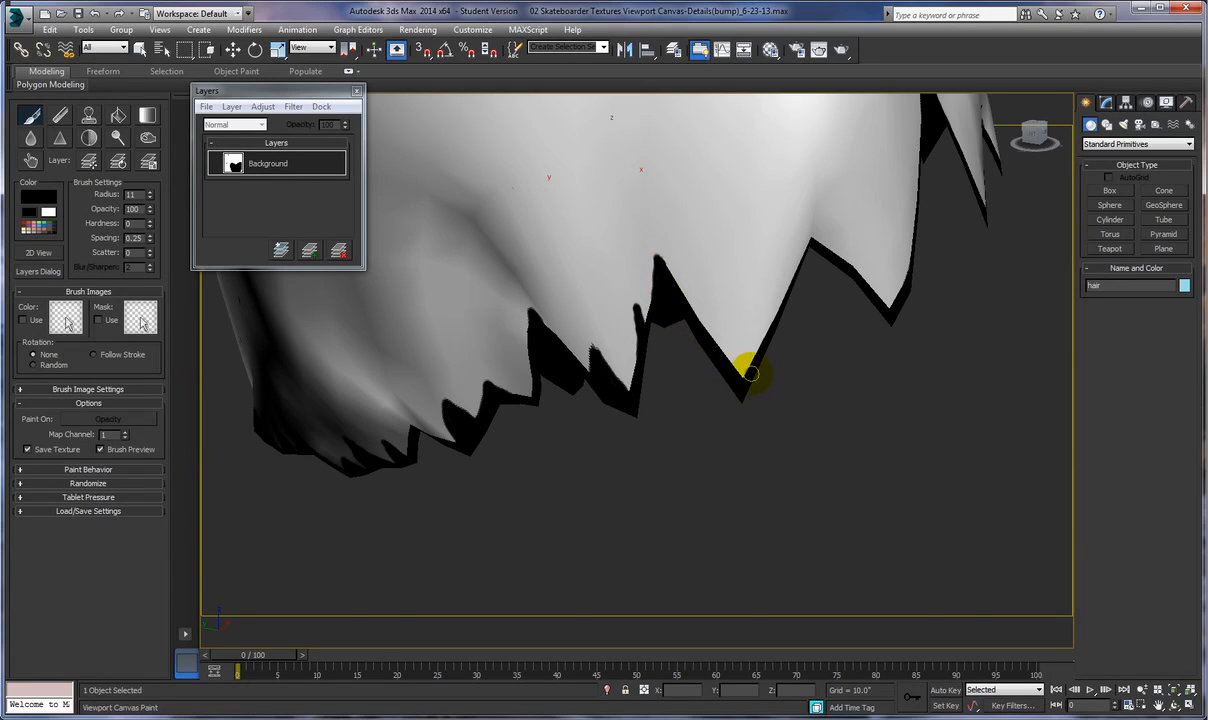
mouse_move(755, 352)
left_mouse_down()
mouse_move(766, 283)
mouse_move(763, 340)
mouse_move(767, 284)
mouse_move(768, 326)
mouse_move(765, 270)
mouse_move(765, 285)
left_mouse_up()
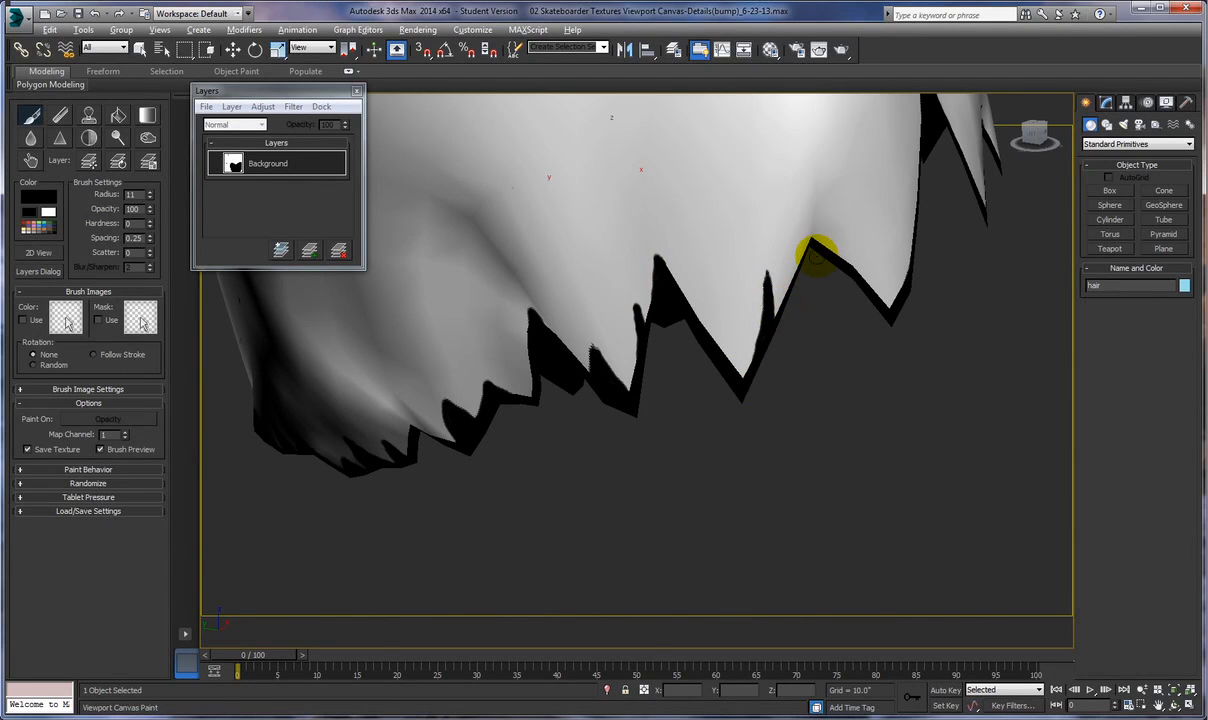
Step: Extend the wide side notch upward into a black point and paint a thin tapered slit beside the tall triangular gap
mouse_move(831, 295)
middle_mouse_down("alt")
mouse_move(817, 272)
mouse_move(817, 305)
middle_mouse_up("alt")
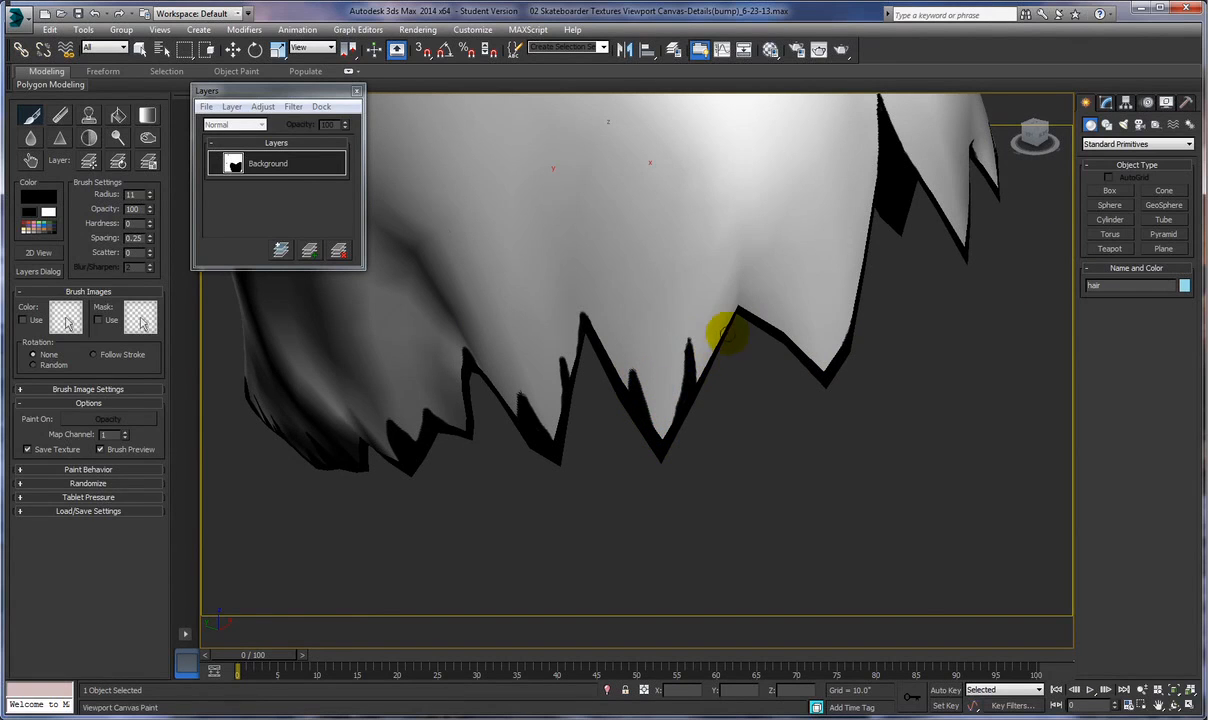
left_click_drag(733, 310, 729, 289)
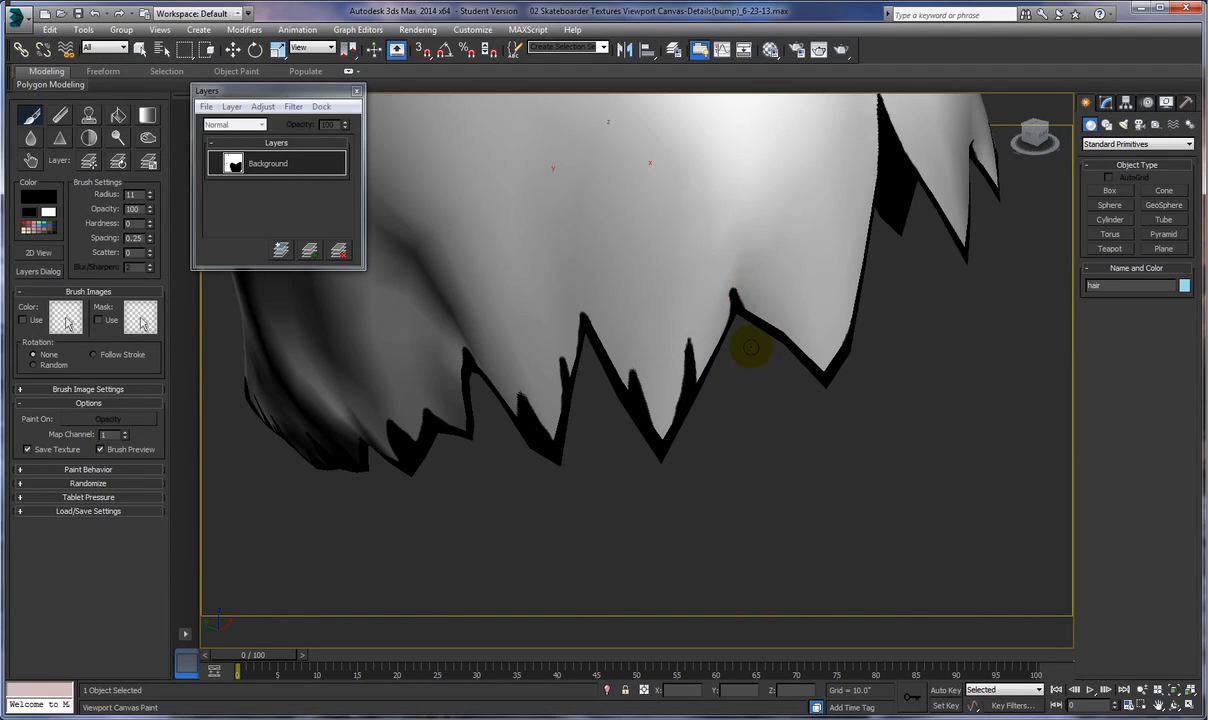
middle_click_drag(742, 347, 722, 350)
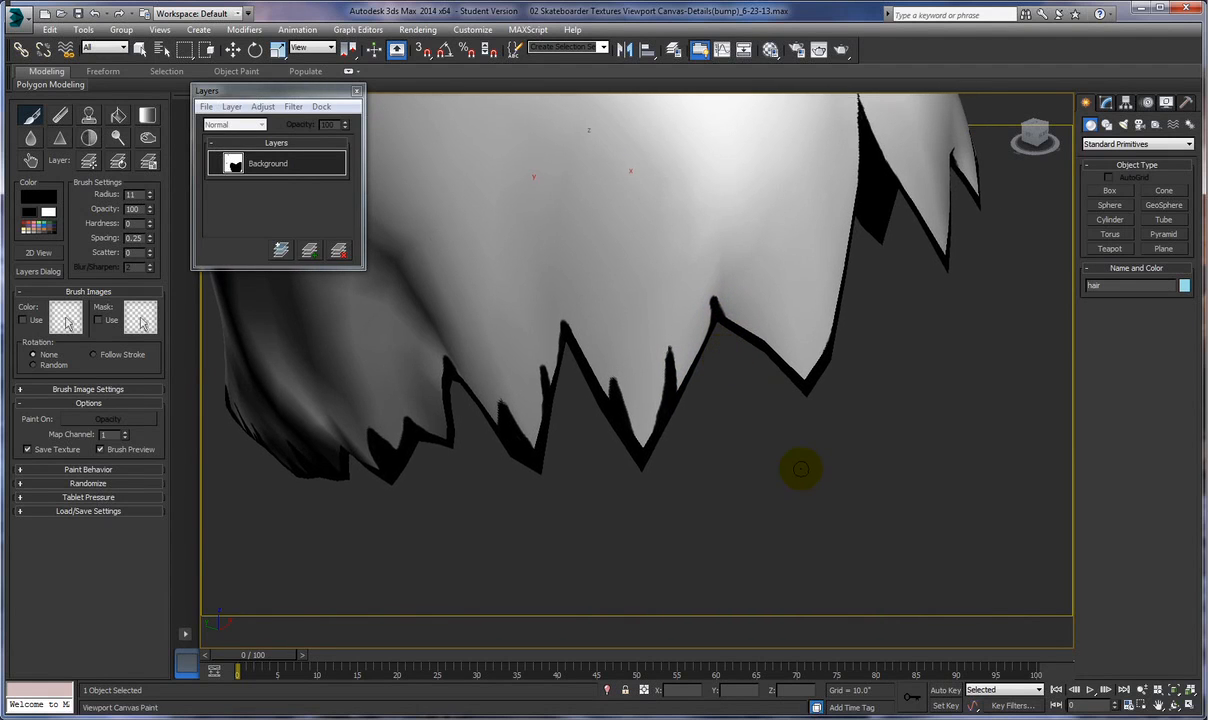
mouse_move(791, 468)
middle_mouse_down()
mouse_move(804, 466)
mouse_move(786, 464)
middle_mouse_up()
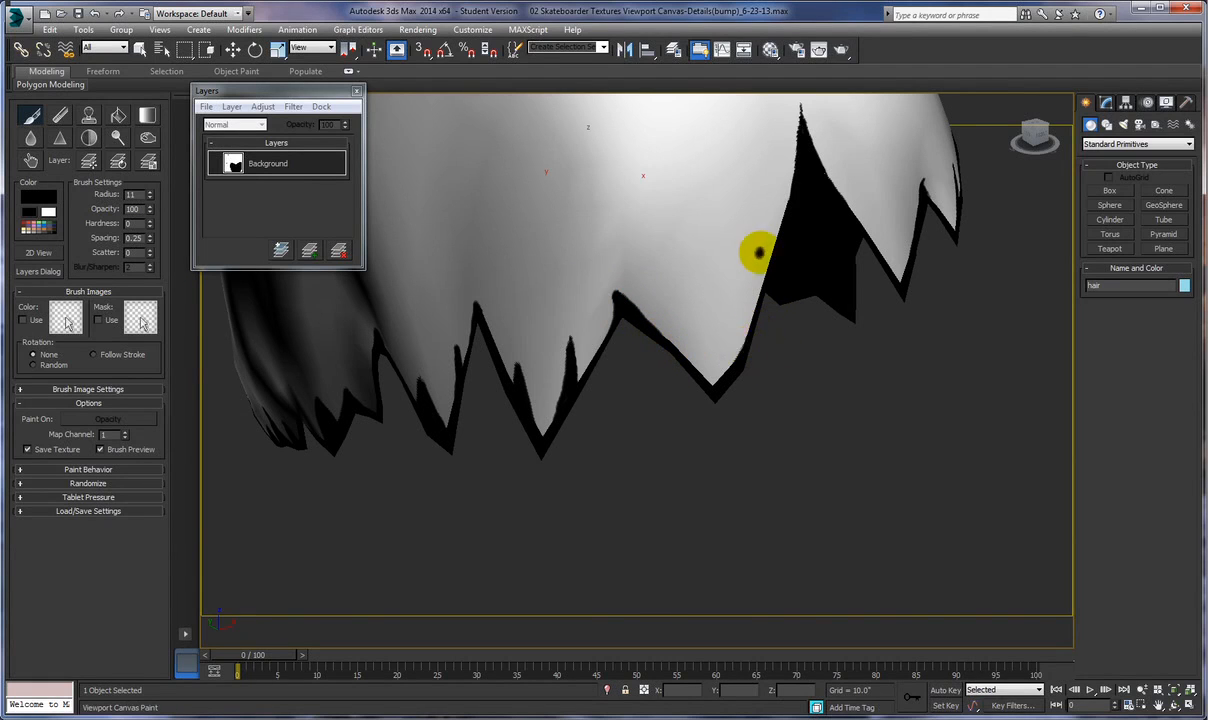
mouse_move(748, 350)
left_mouse_down()
mouse_move(760, 220)
mouse_move(768, 272)
mouse_move(759, 212)
left_mouse_up()
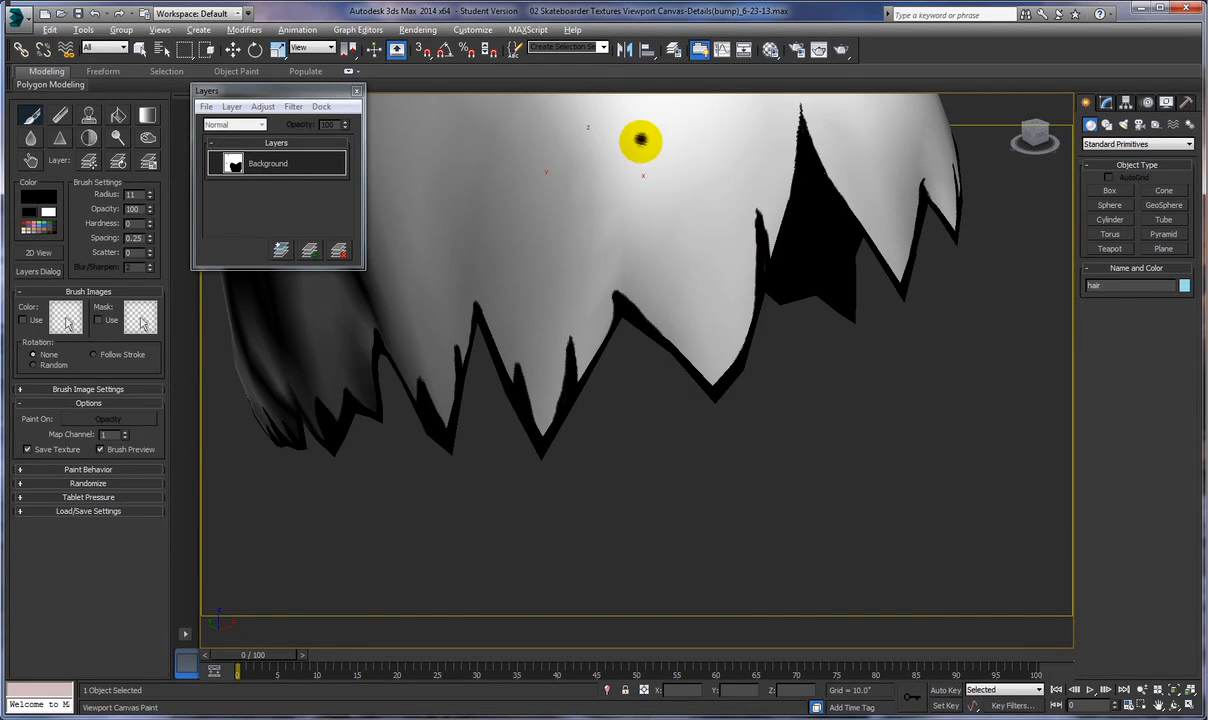
Step: Finish painting the opacity map and test render the hair from the front side to check its jagged edge
scroll(650, 180, "down", 4)
middle_click_drag(921, 376, 905, 500)
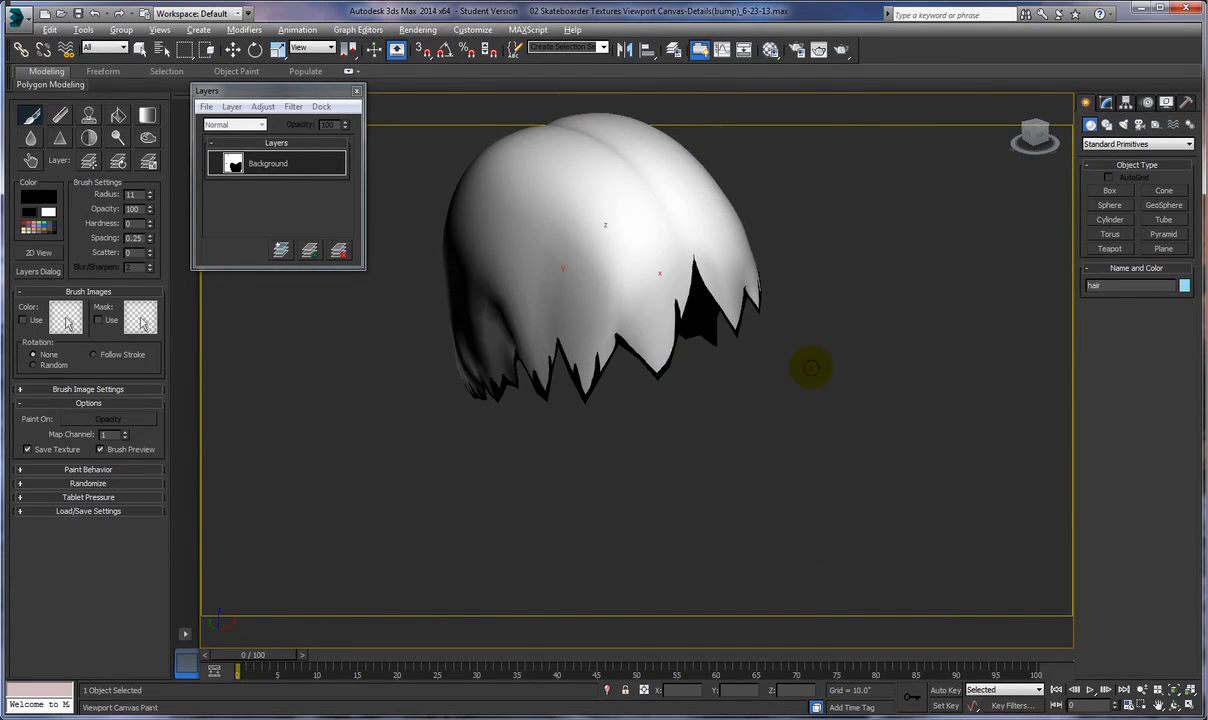
mouse_move(868, 418)
middle_mouse_down("alt")
mouse_move(650, 458)
mouse_move(650, 418)
mouse_move(830, 438)
mouse_move(728, 445)
mouse_move(847, 417)
mouse_move(930, 464)
middle_mouse_up("alt")
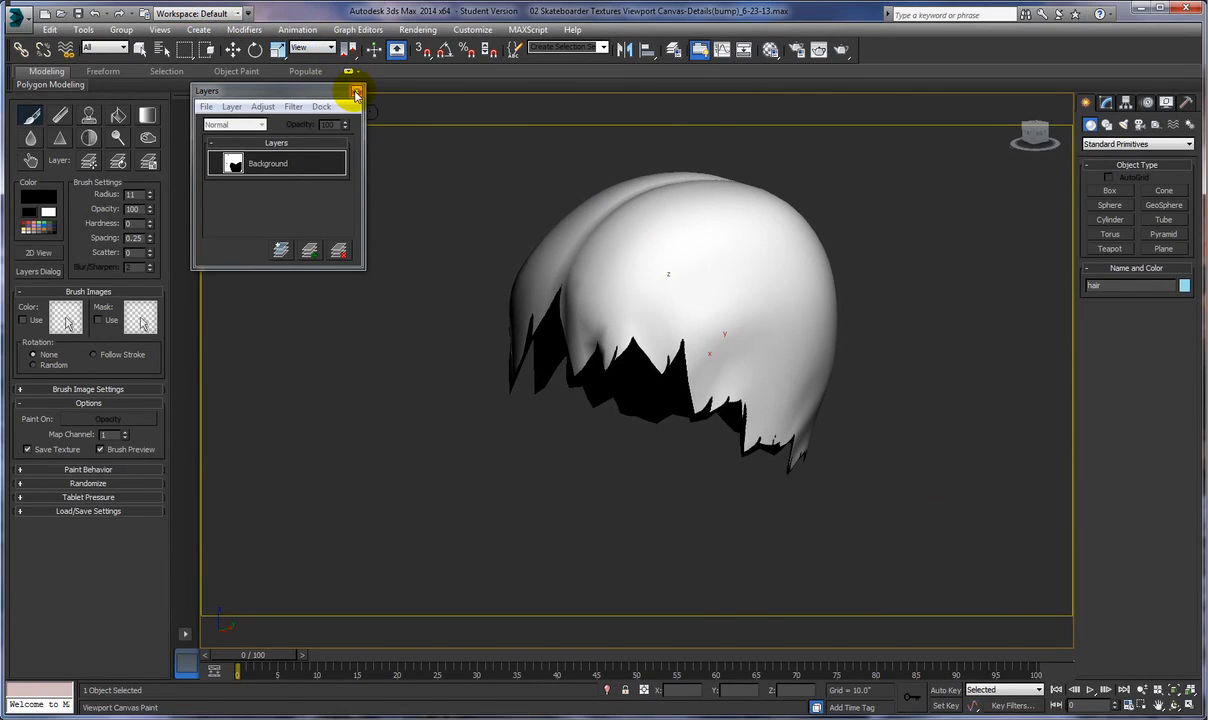
left_click(32, 118)
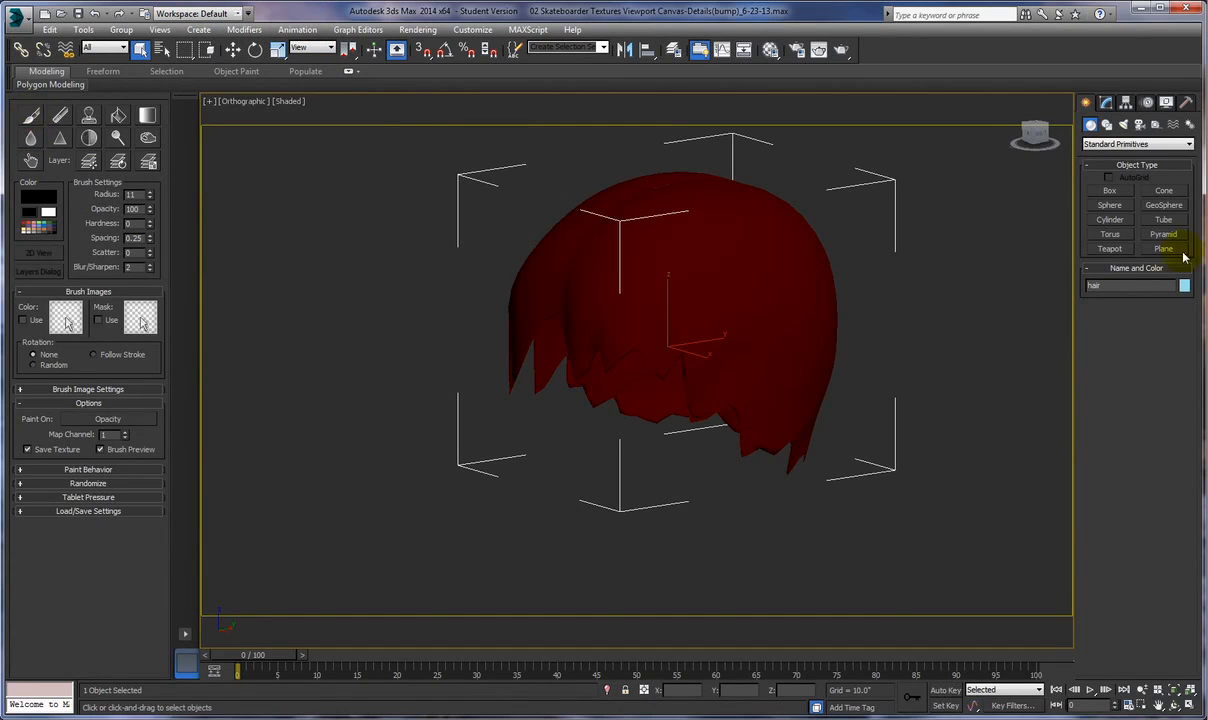
left_click(843, 52)
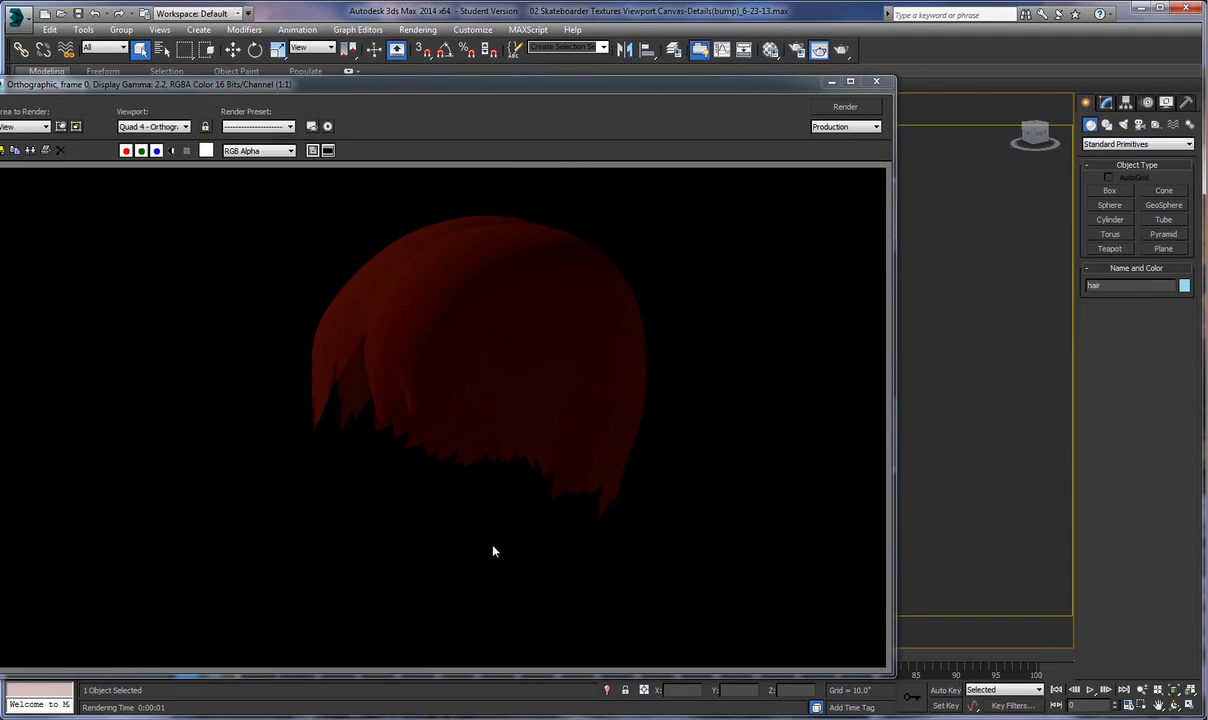
left_click(878, 83)
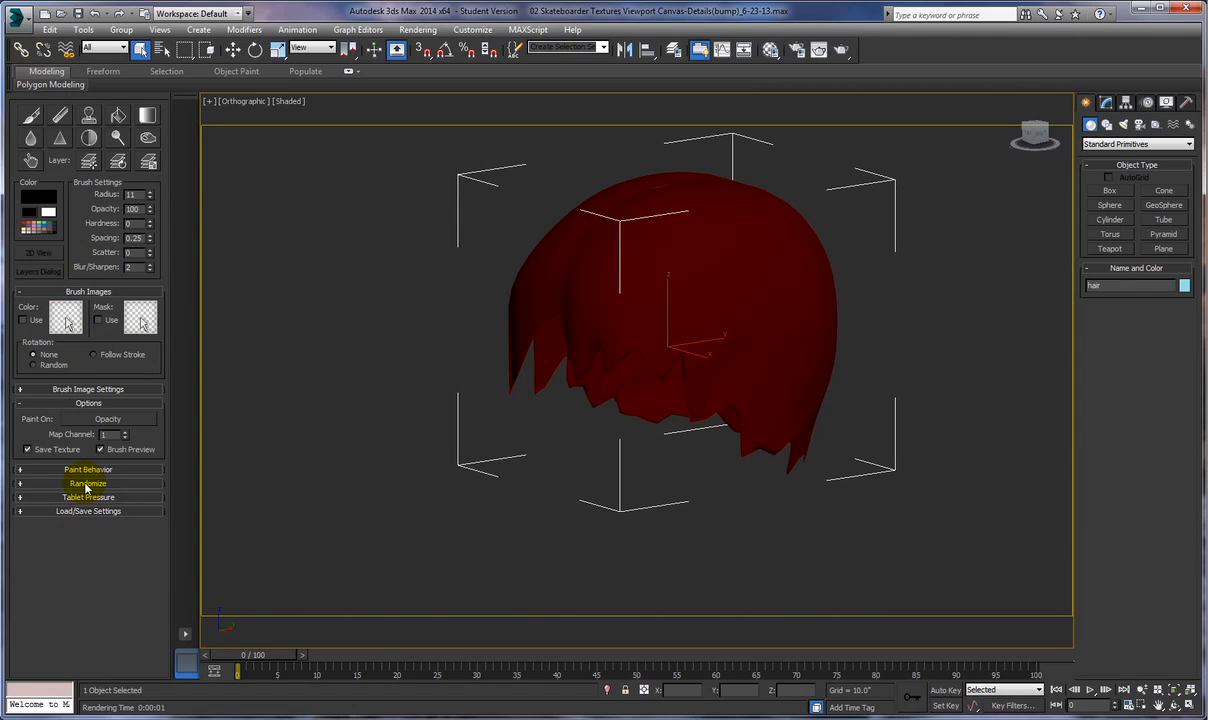
Step: Start a new Specular Level texture for the hair at 2048 × 2048 with a grey base colour of value 122
left_click(108, 420)
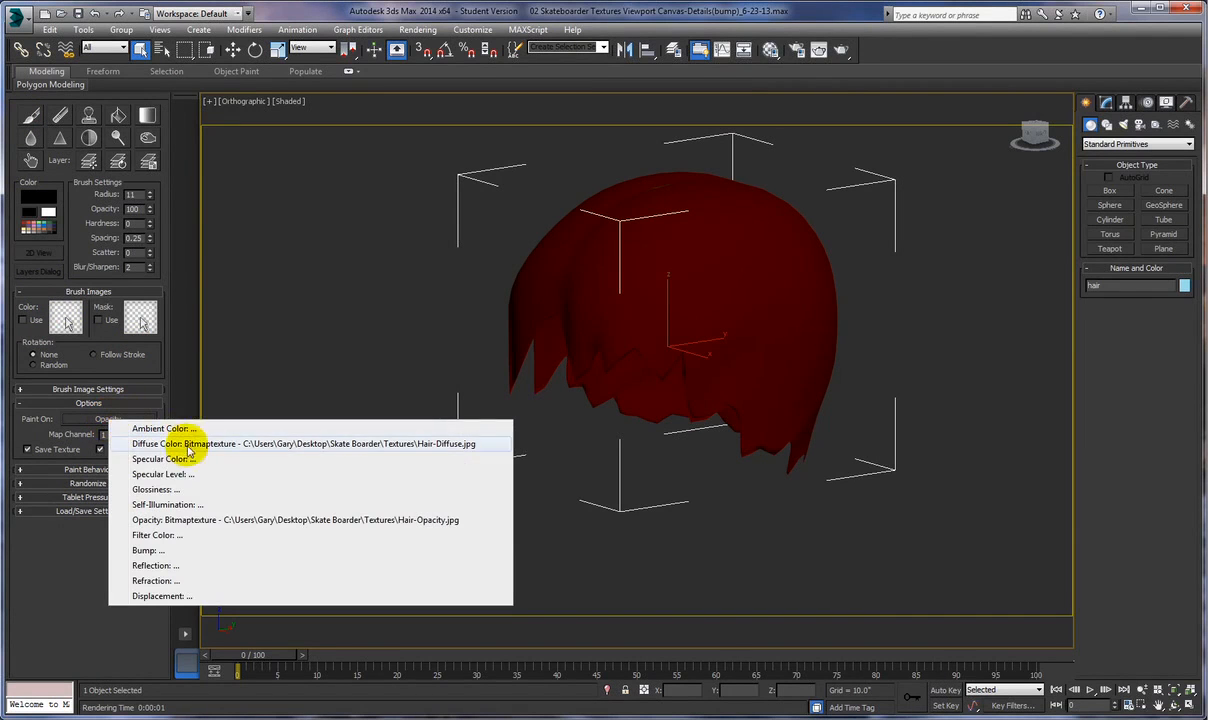
left_click(180, 473)
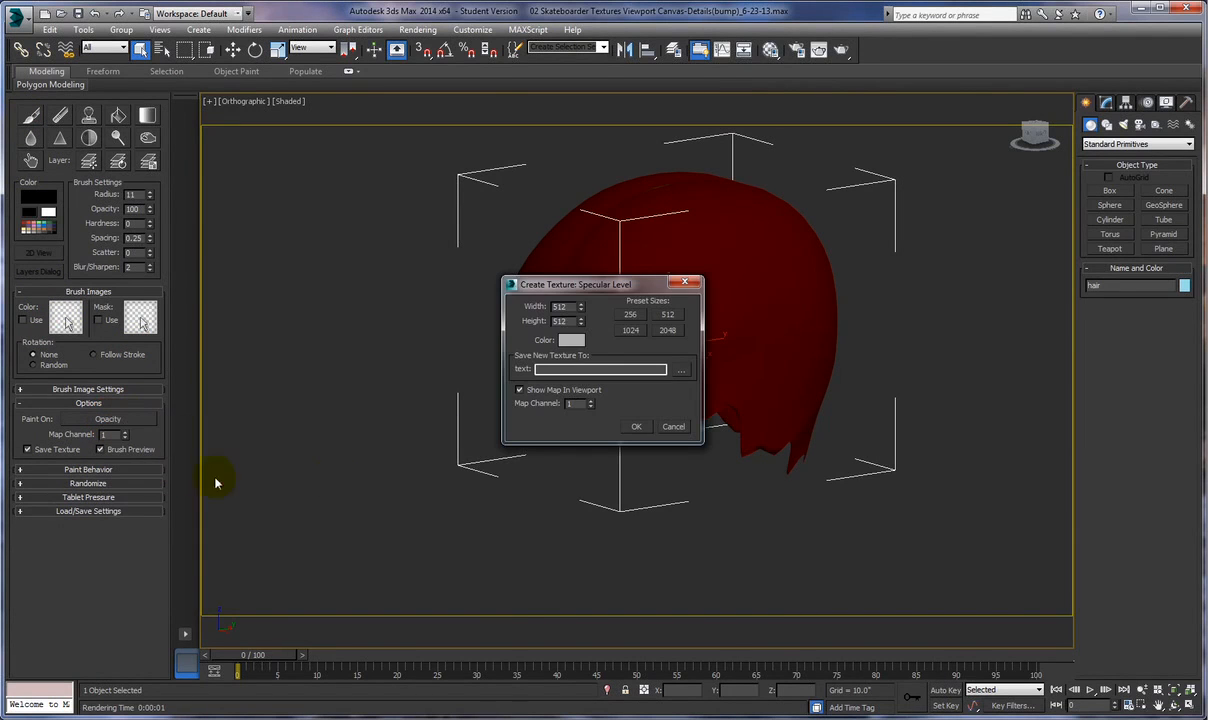
left_click(668, 330)
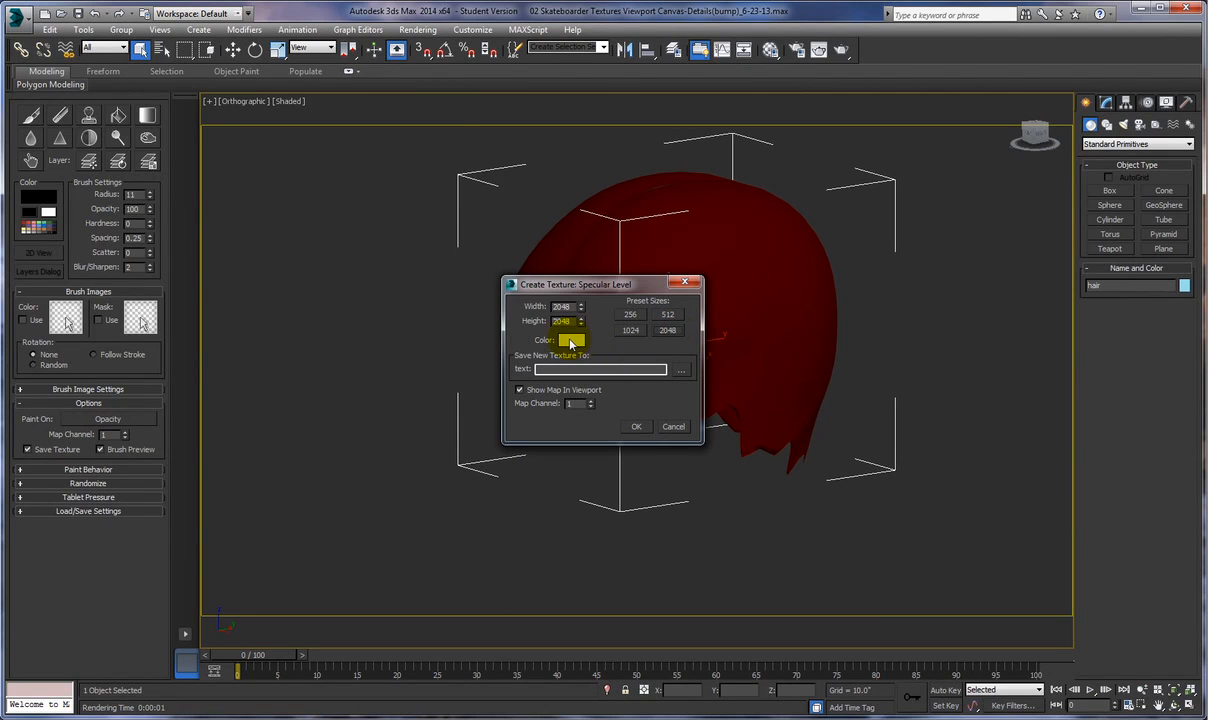
left_click(571, 341)
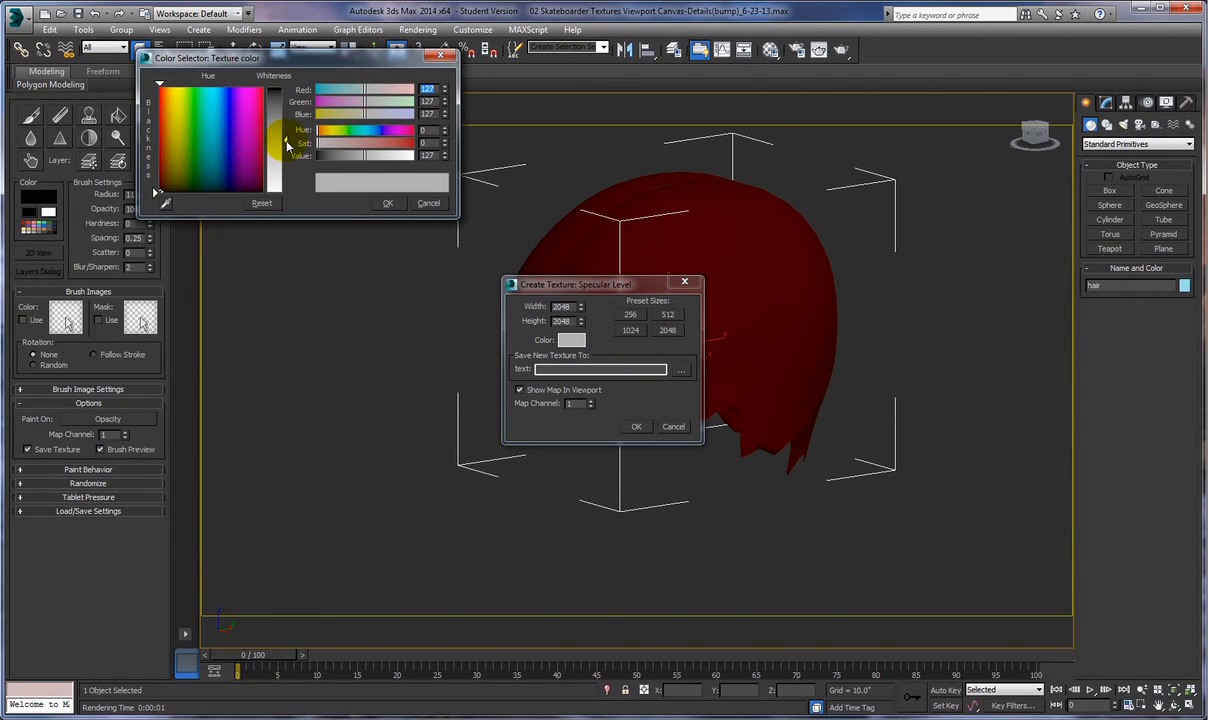
left_click_drag(284, 142, 284, 135)
left_click(389, 204)
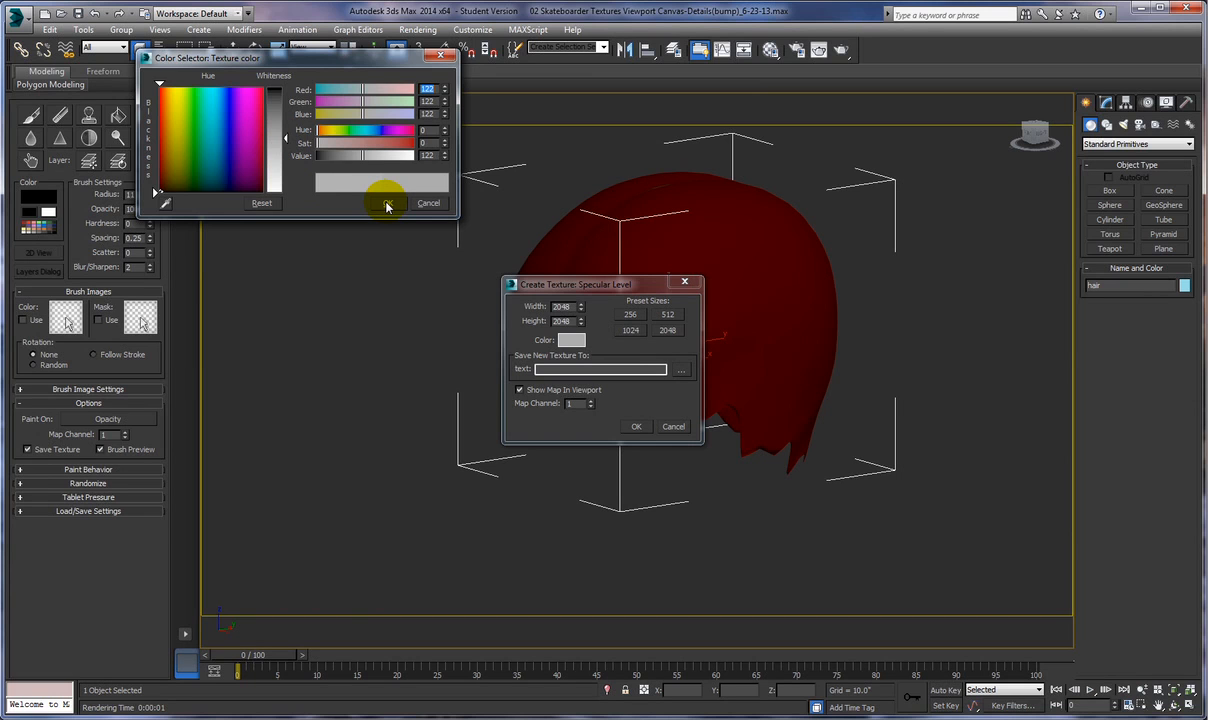
left_click(388, 205)
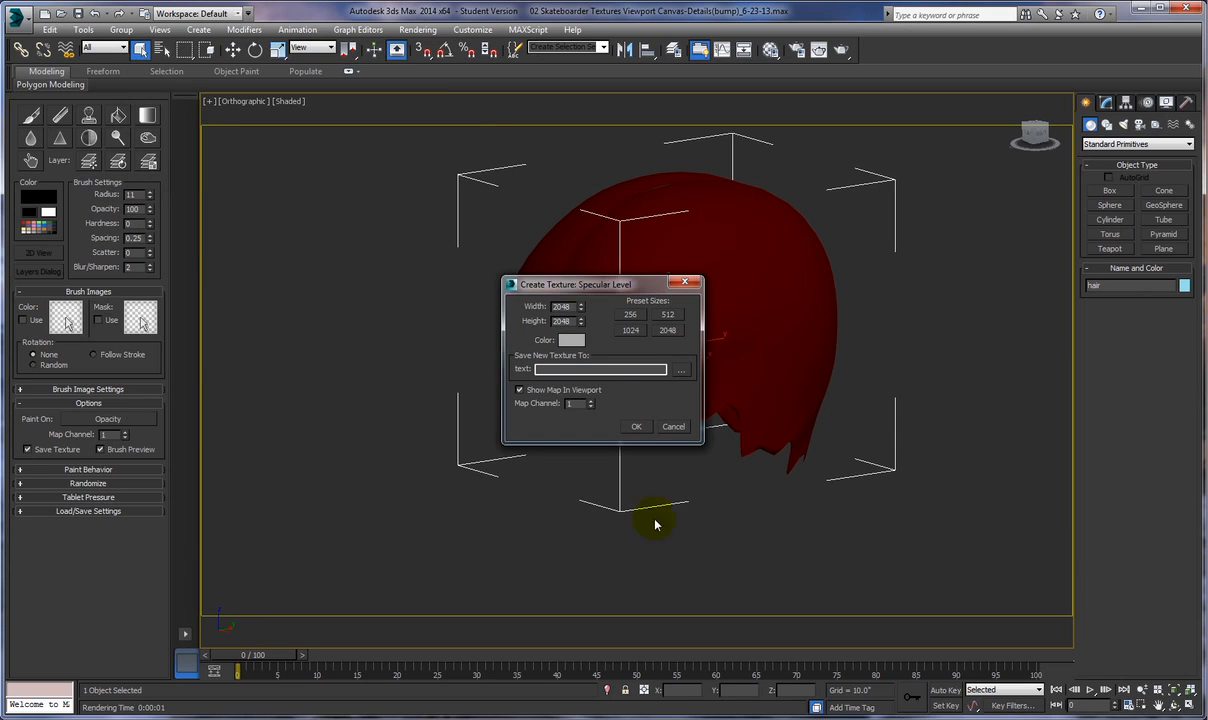
Step: Save the new texture as the JPEG file Hair-Specular in the Textures folder and create it
left_click(680, 372)
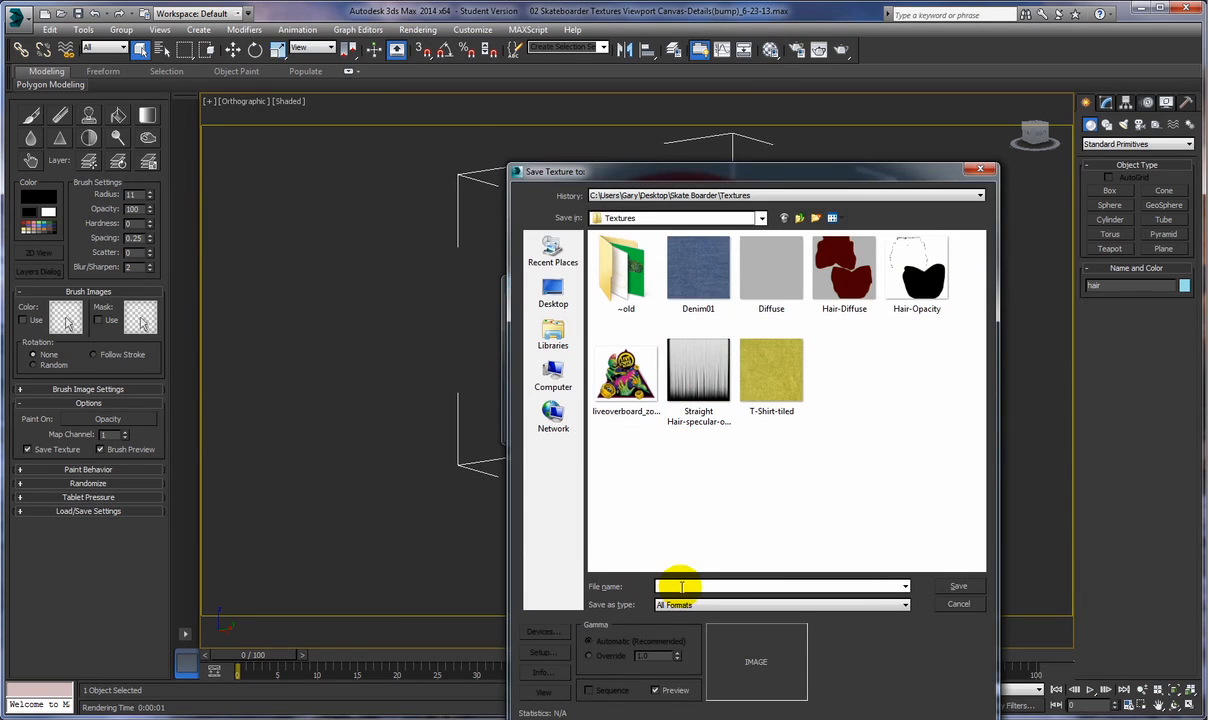
type("Hair")
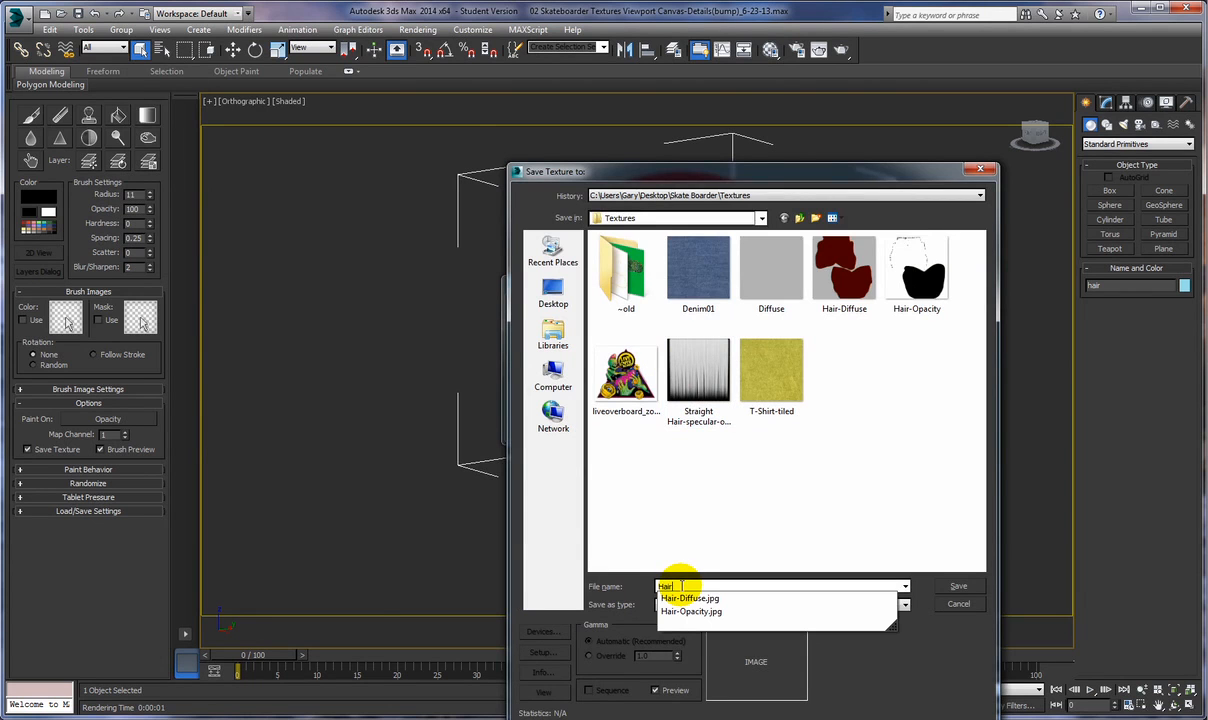
type("-Specular")
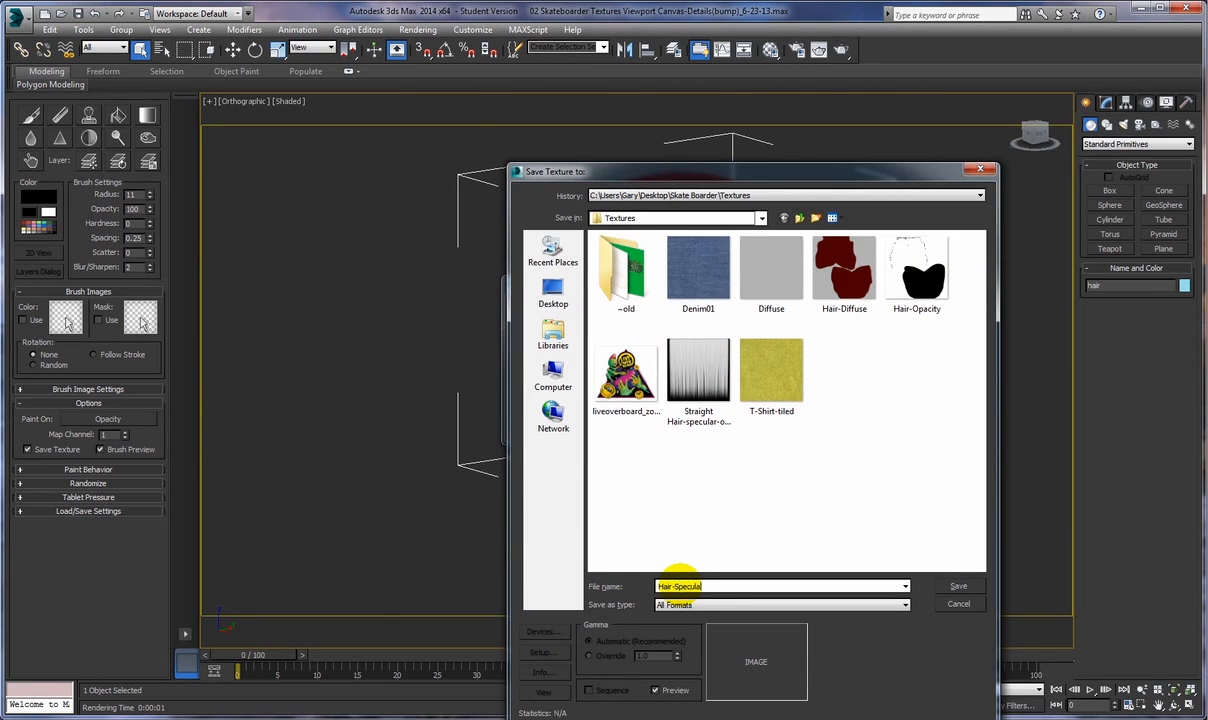
left_click(801, 605)
left_click(700, 511)
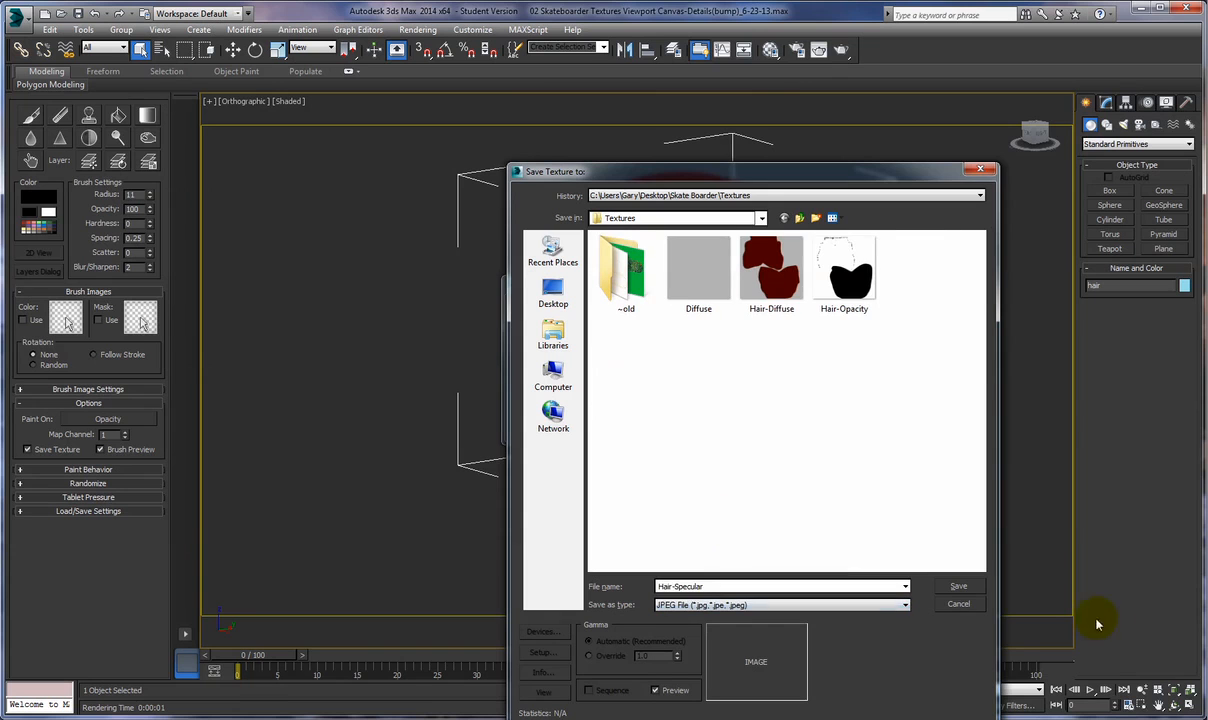
left_click(960, 589)
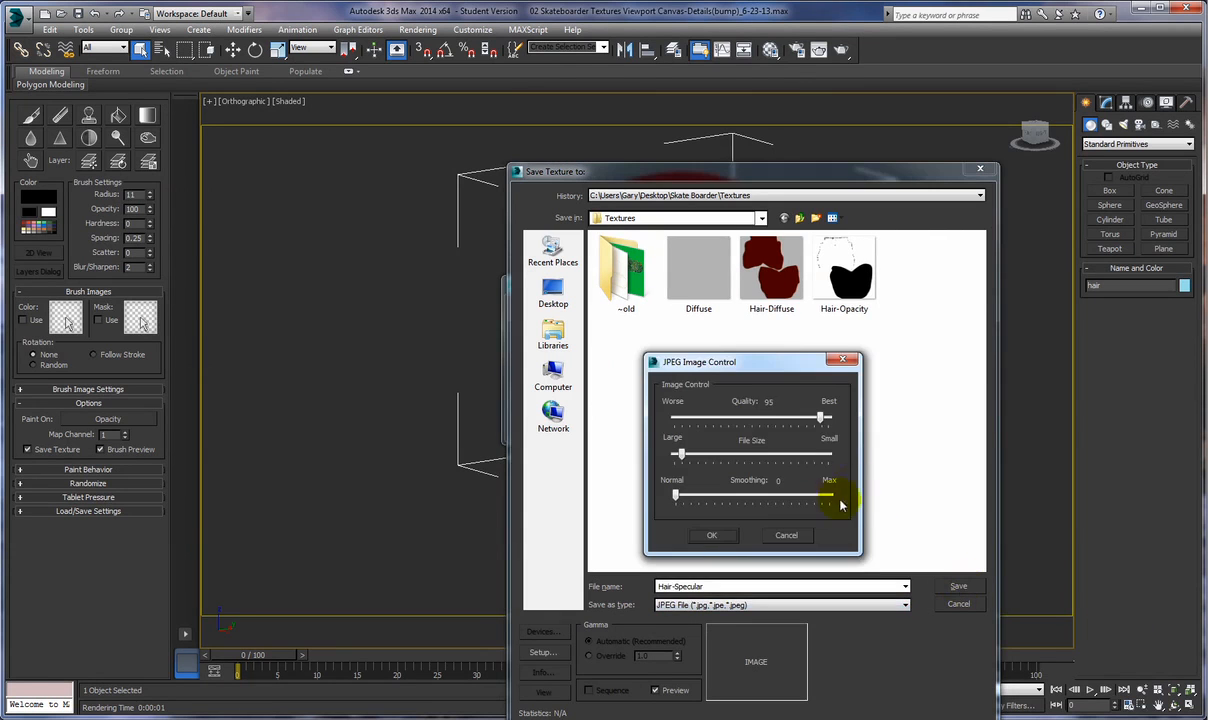
left_click(668, 515)
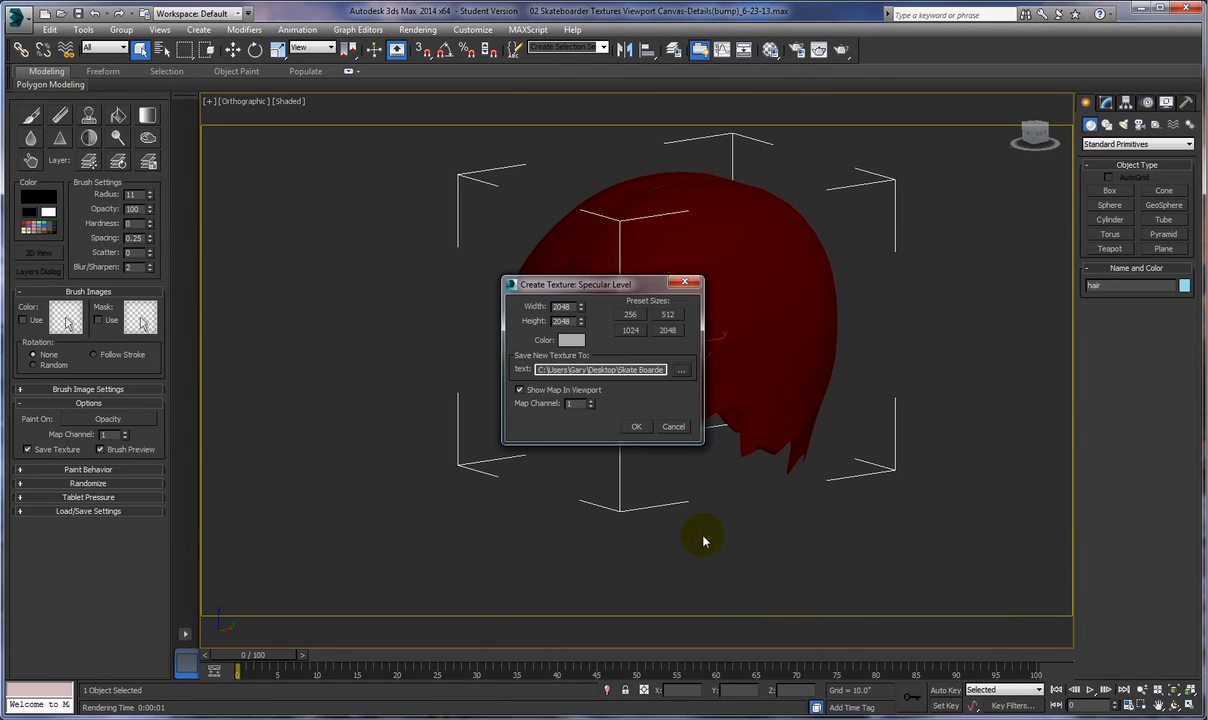
left_click(637, 428)
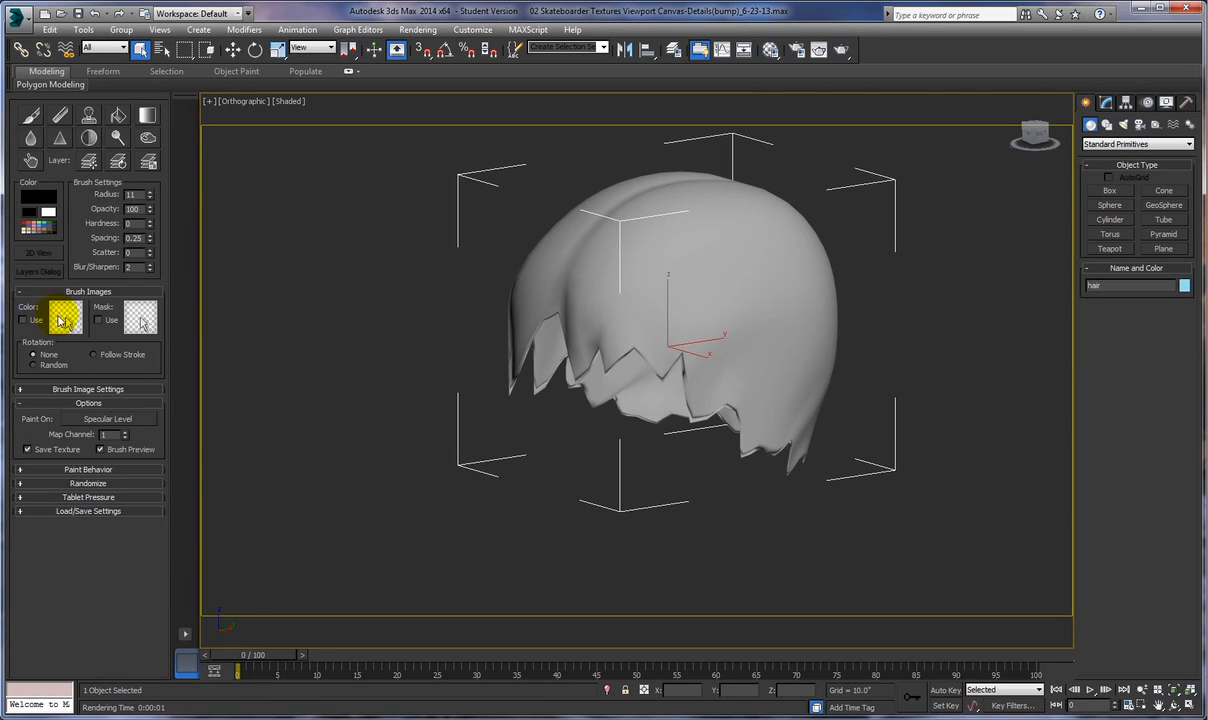
Step: Use the Straight Hair-specular-opacity custom map as the brush colour image, start painting, and enlarge the brush radius to about 201
left_click(58, 318)
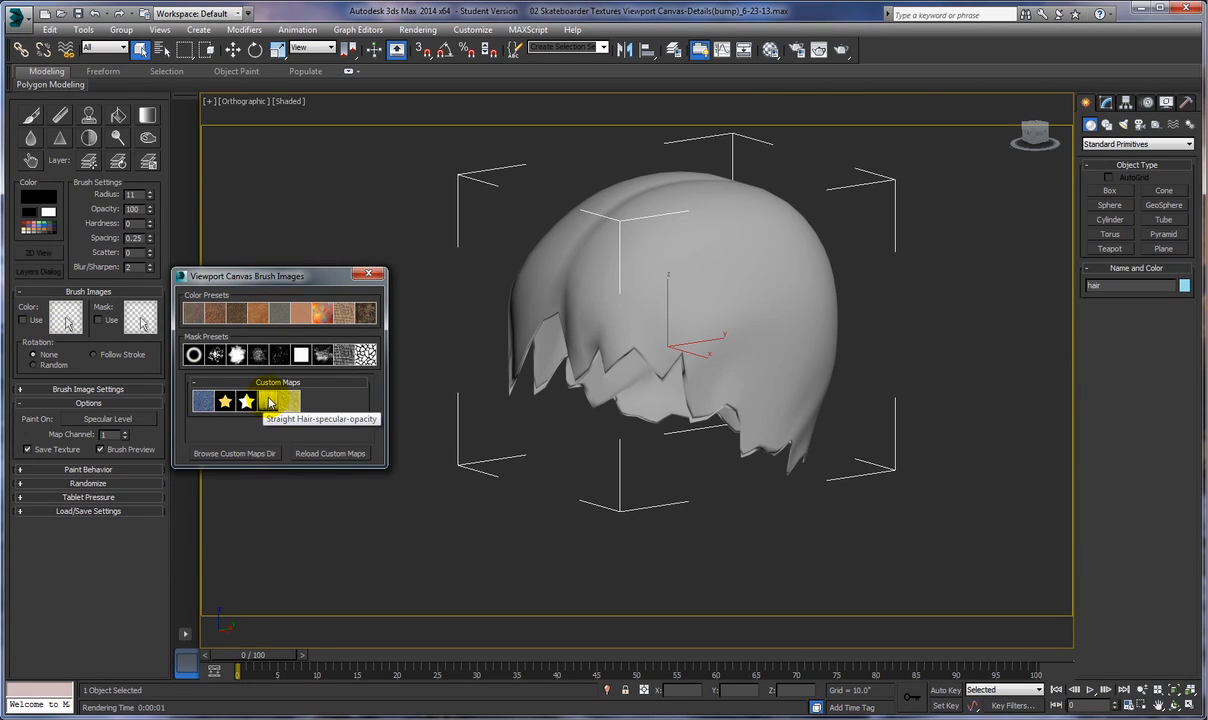
left_click(270, 402)
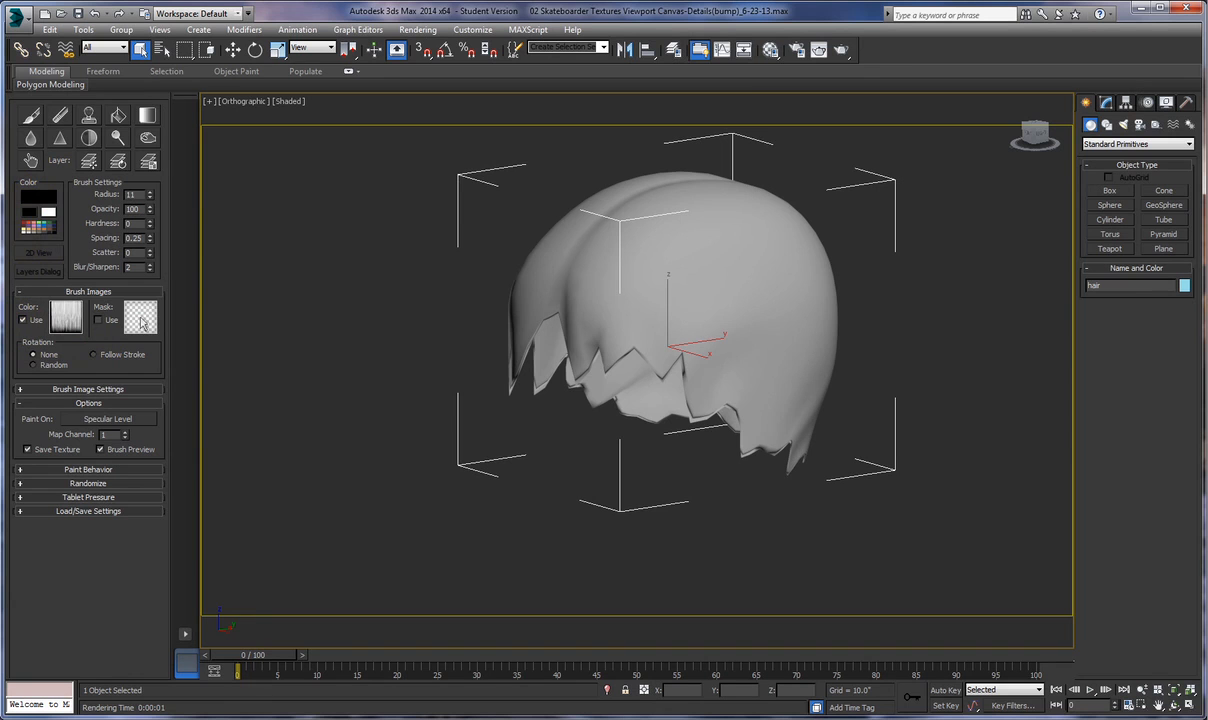
left_click(20, 113)
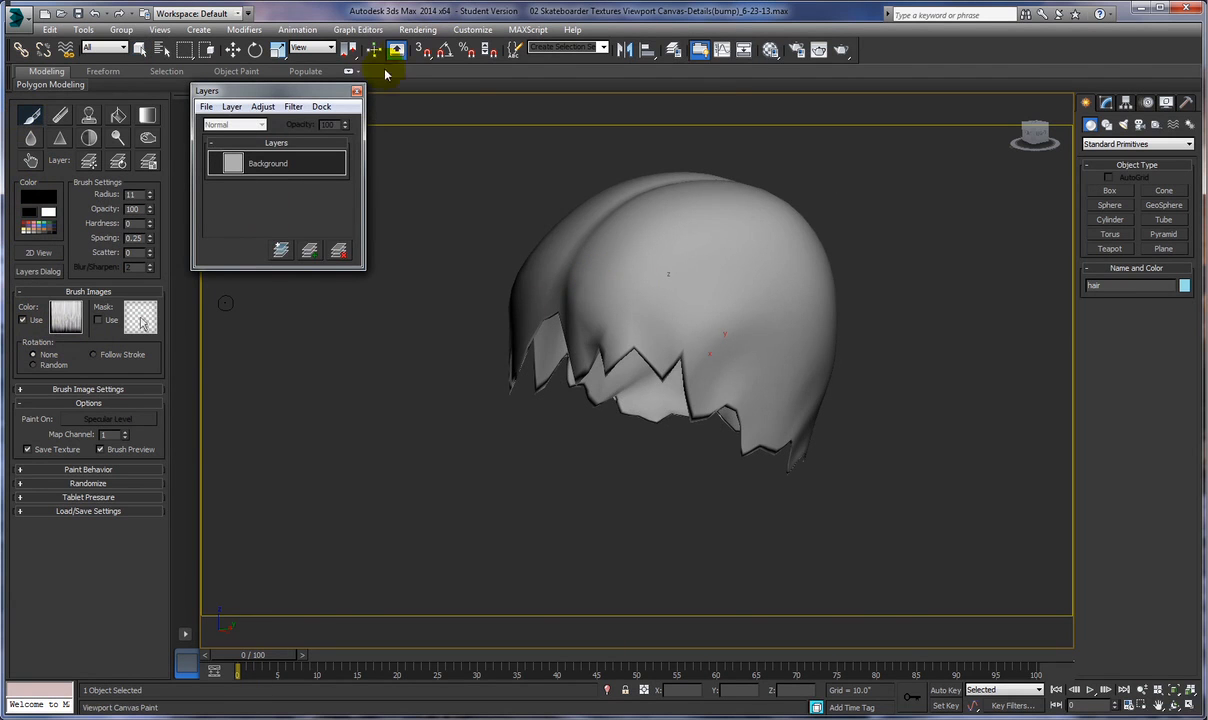
left_click_drag(323, 93, 347, 148)
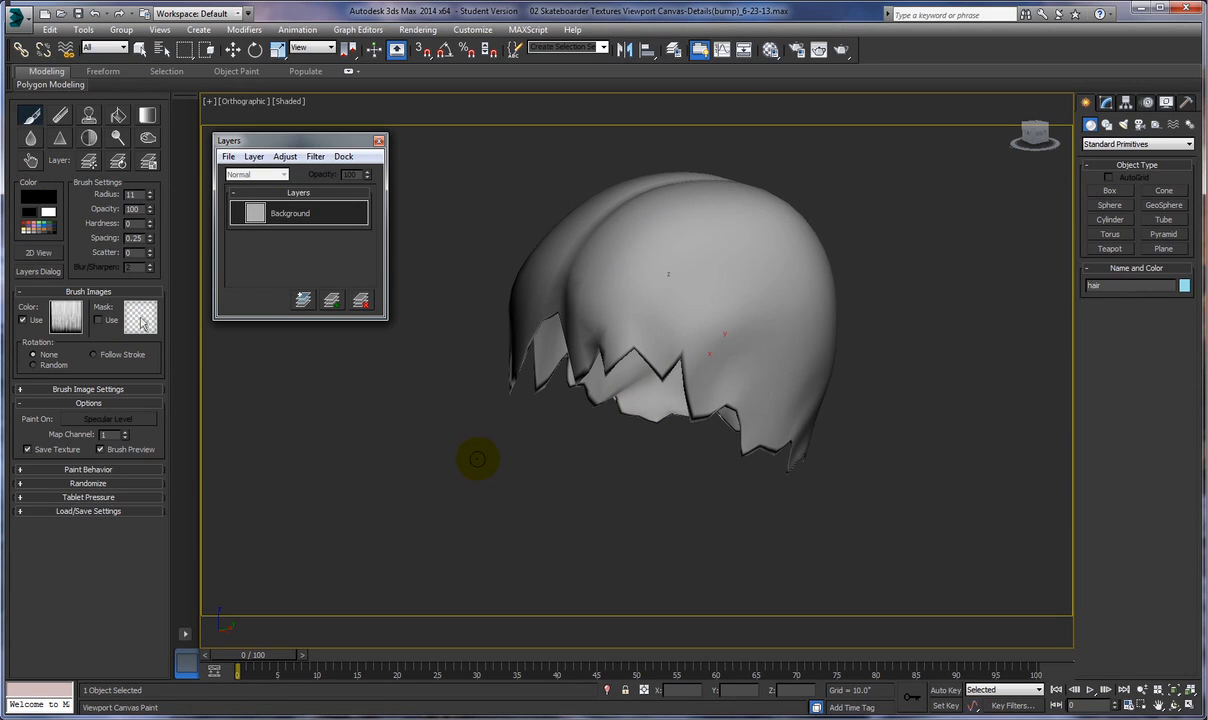
middle_click_drag(479, 459, 555, 461, "alt")
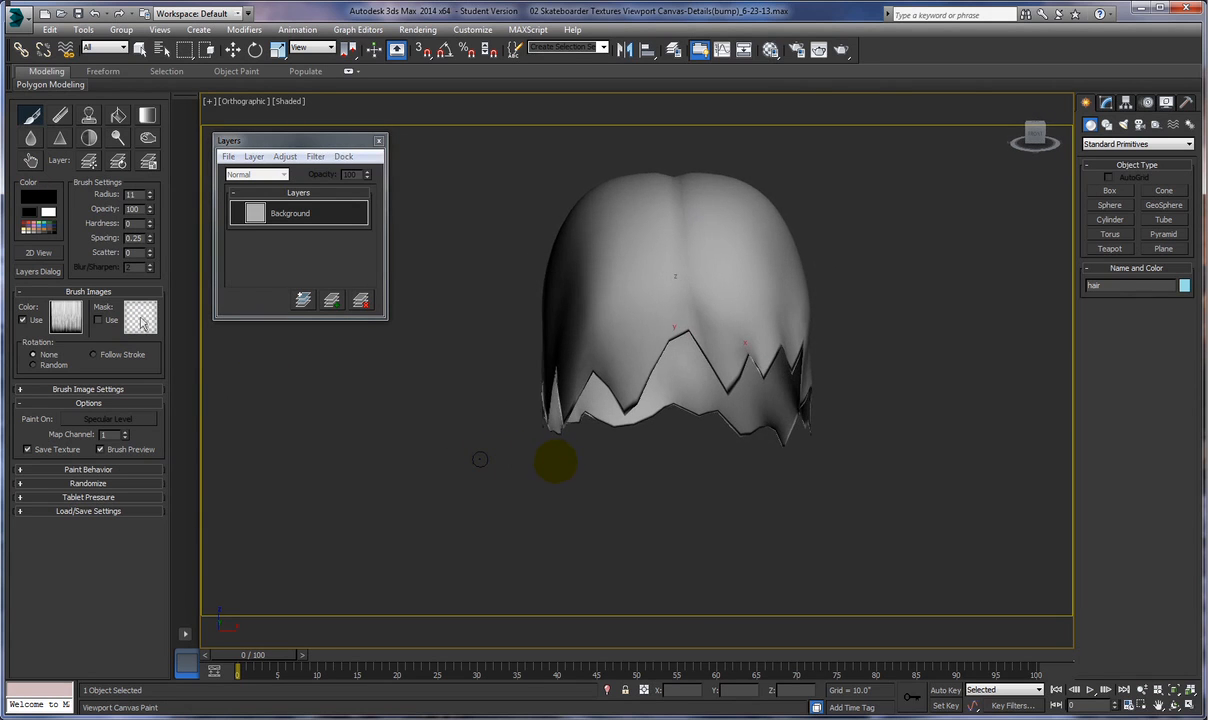
middle_click_drag(683, 486, 645, 515)
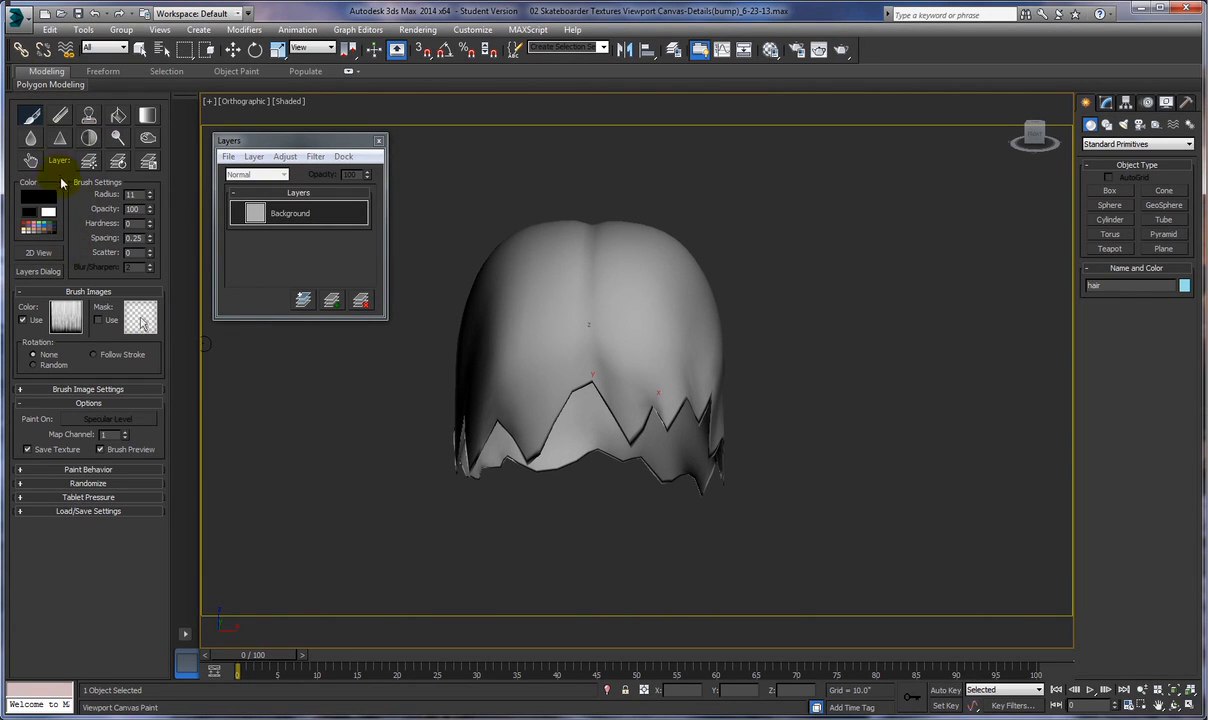
left_click_drag(150, 197, 158, 75)
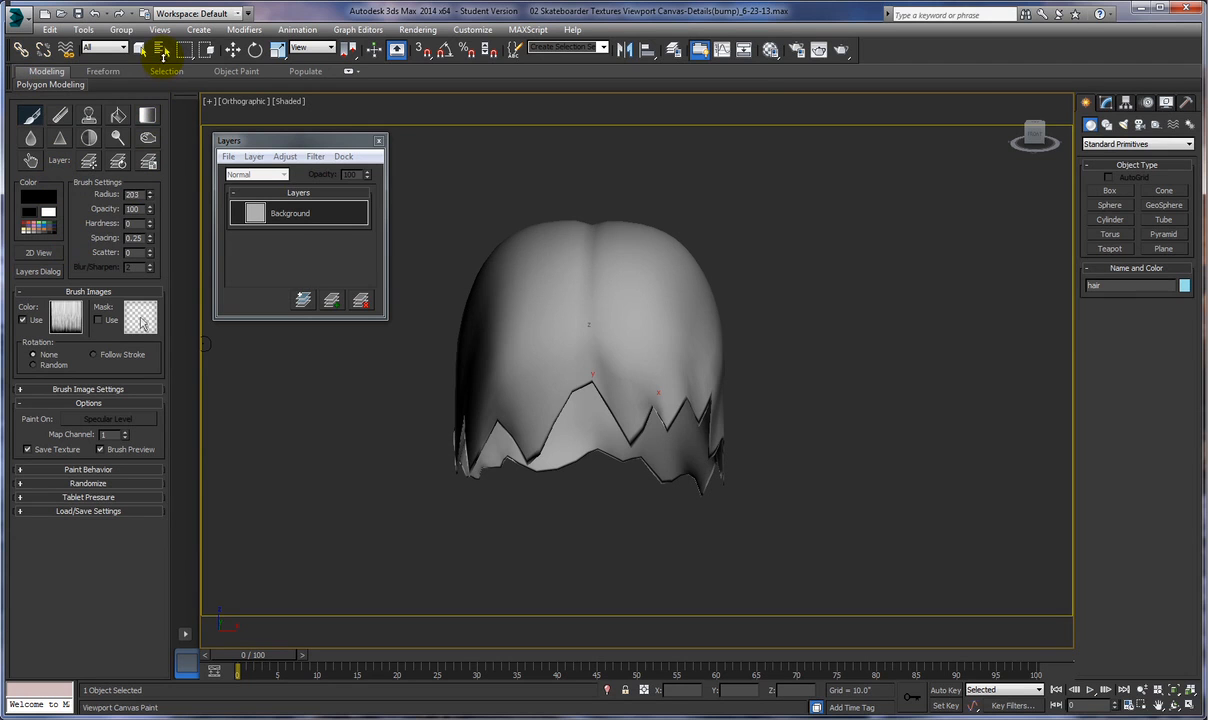
Step: Stamp the straight-hair strand image over the front of the hair and up toward the crown on the specular map
mouse_move(652, 445)
left_mouse_down()
mouse_move(634, 305)
mouse_move(604, 275)
mouse_move(608, 342)
left_mouse_up()
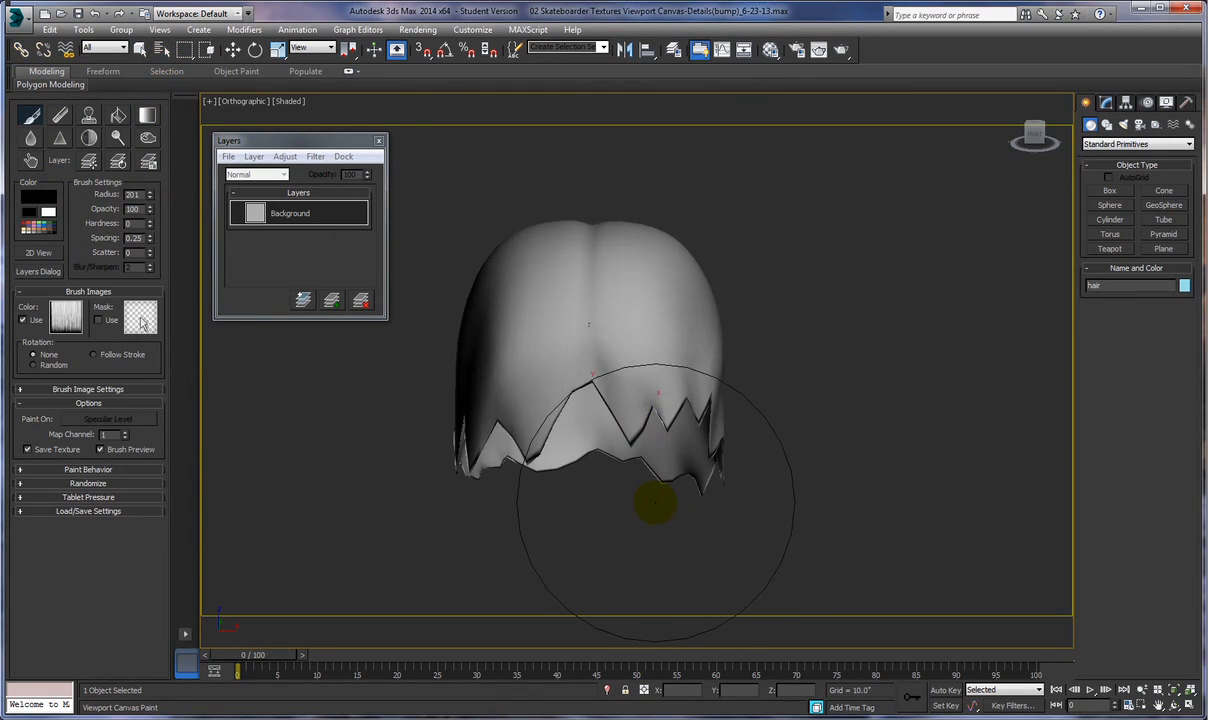
scroll(655, 501, "up", 3)
middle_click_drag(647, 458, 747, 512)
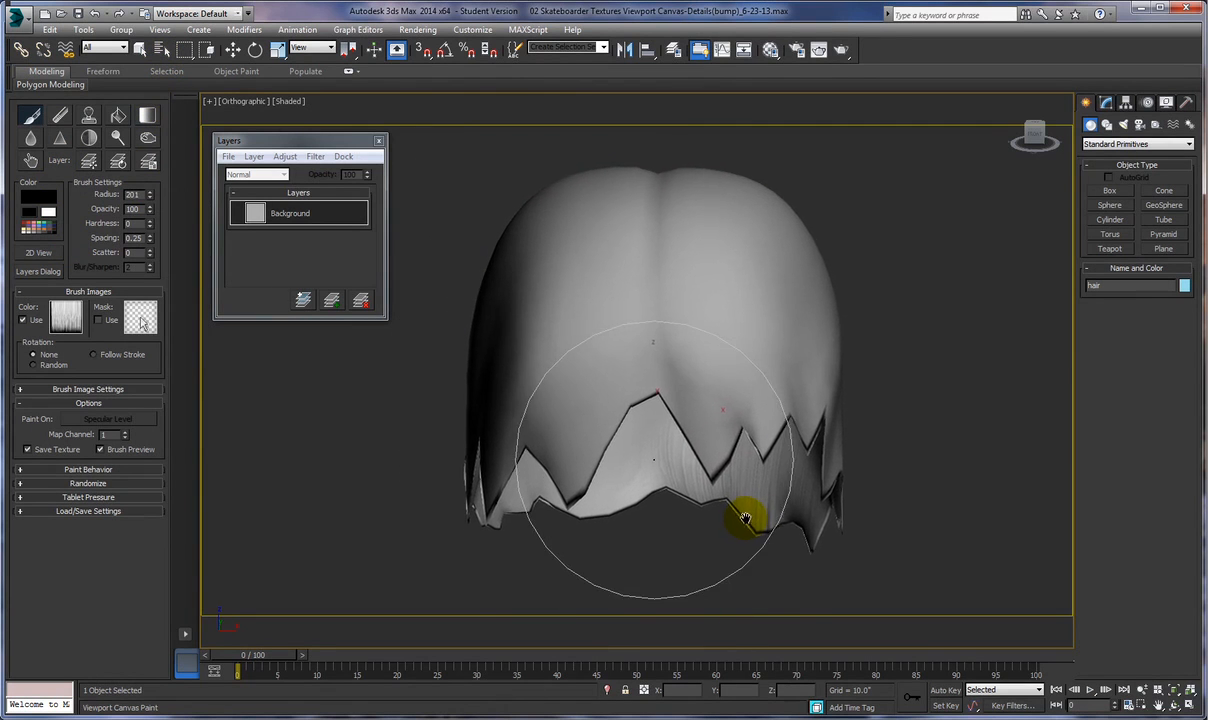
mouse_move(724, 445)
left_mouse_down()
mouse_move(679, 283)
mouse_move(669, 329)
mouse_move(596, 272)
mouse_move(616, 296)
mouse_move(545, 291)
mouse_move(623, 294)
left_mouse_up()
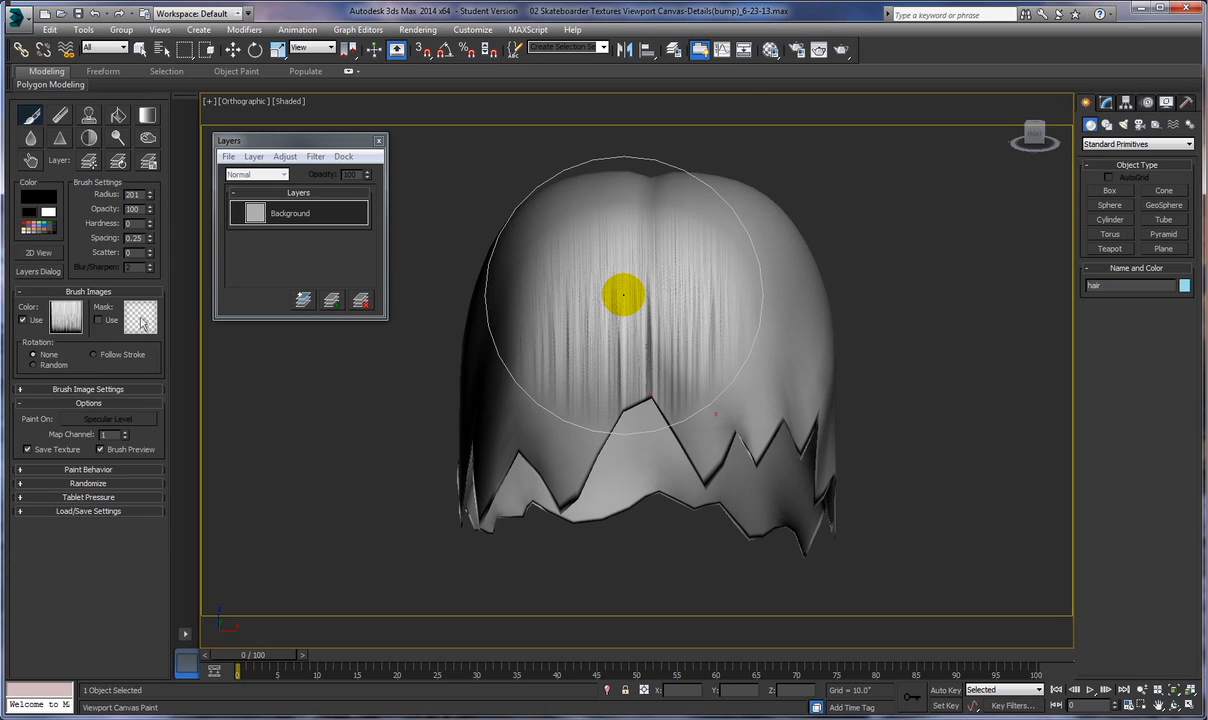
scroll(623, 295, "down", 4)
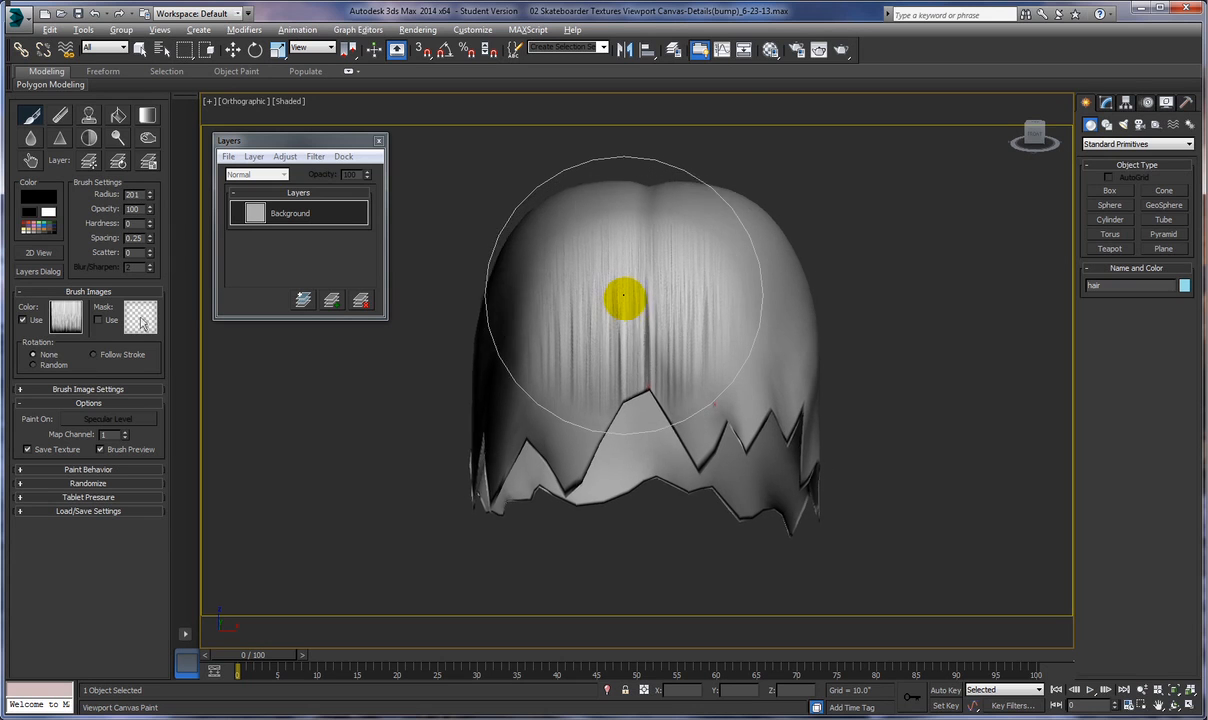
mouse_move(633, 284)
left_mouse_down()
mouse_move(553, 275)
mouse_move(625, 272)
left_mouse_up()
middle_click_drag(626, 272, 623, 296, "alt")
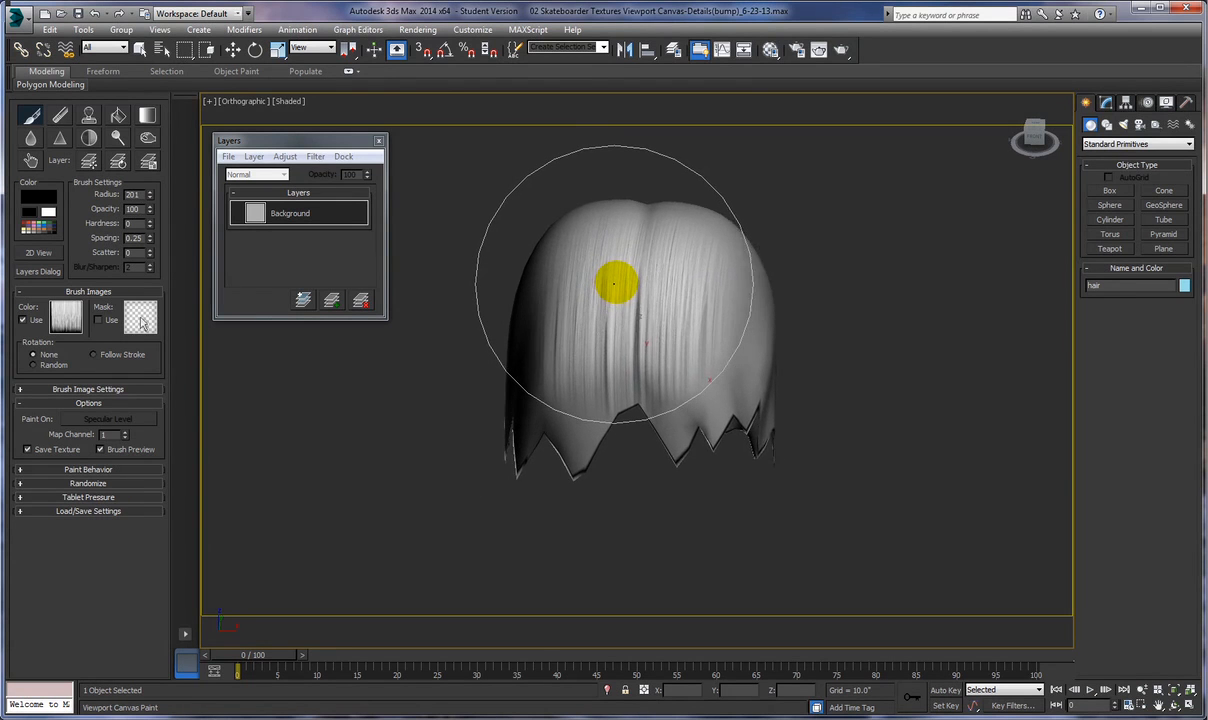
Step: Enlarge the brush radius to 289 and stamp the straight-hair strand image over the whole front of the hair
mouse_move(616, 284)
middle_mouse_down("alt")
mouse_move(617, 350)
mouse_move(623, 327)
middle_mouse_up("alt")
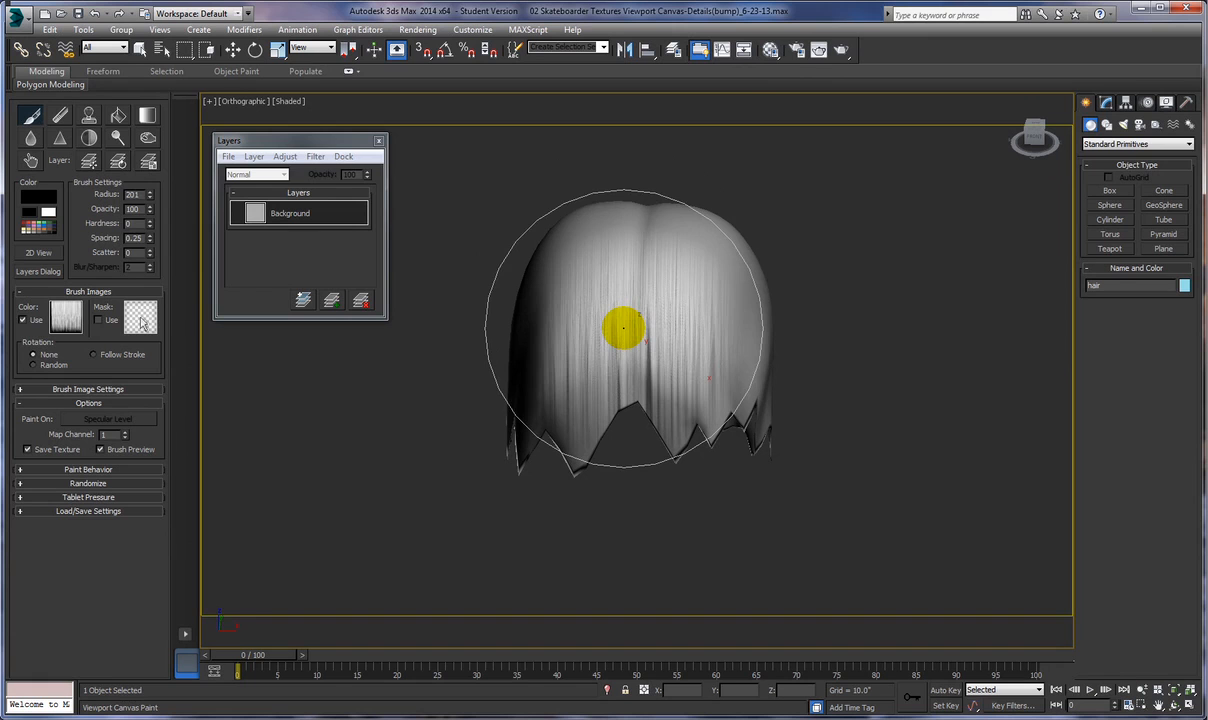
left_click_drag(151, 196, 148, 163)
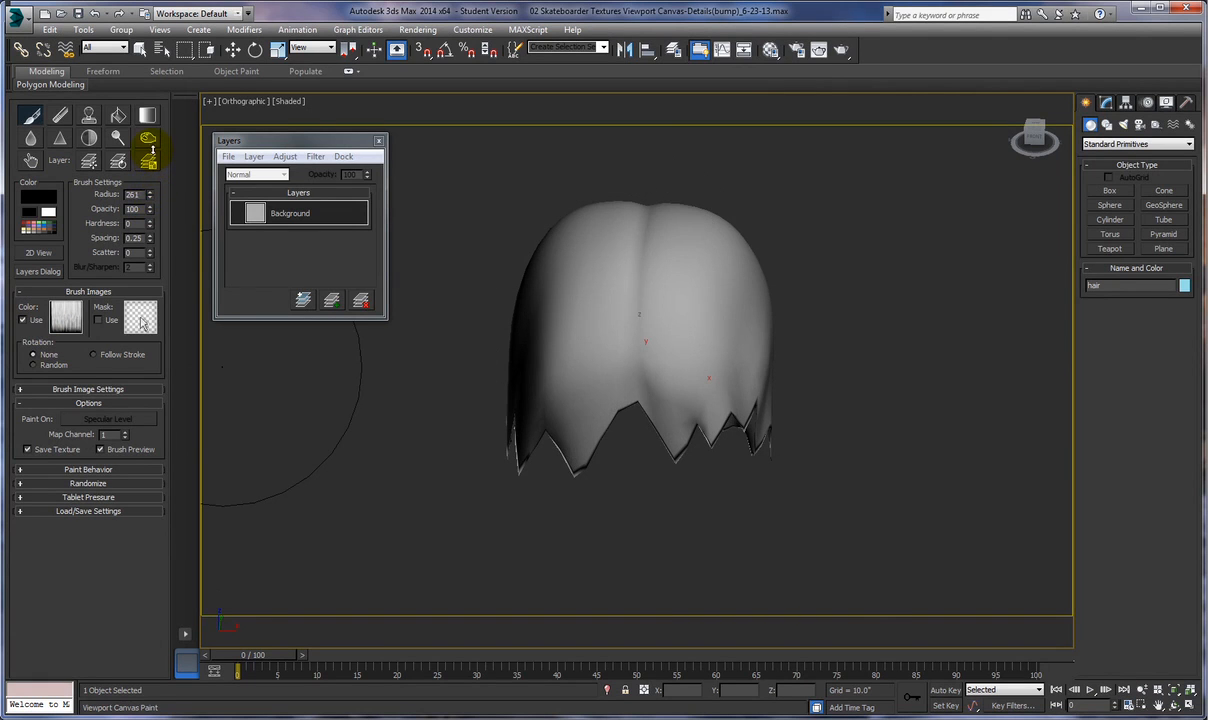
mouse_move(681, 302)
left_mouse_down()
mouse_move(720, 329)
mouse_move(638, 336)
mouse_move(651, 290)
left_mouse_up()
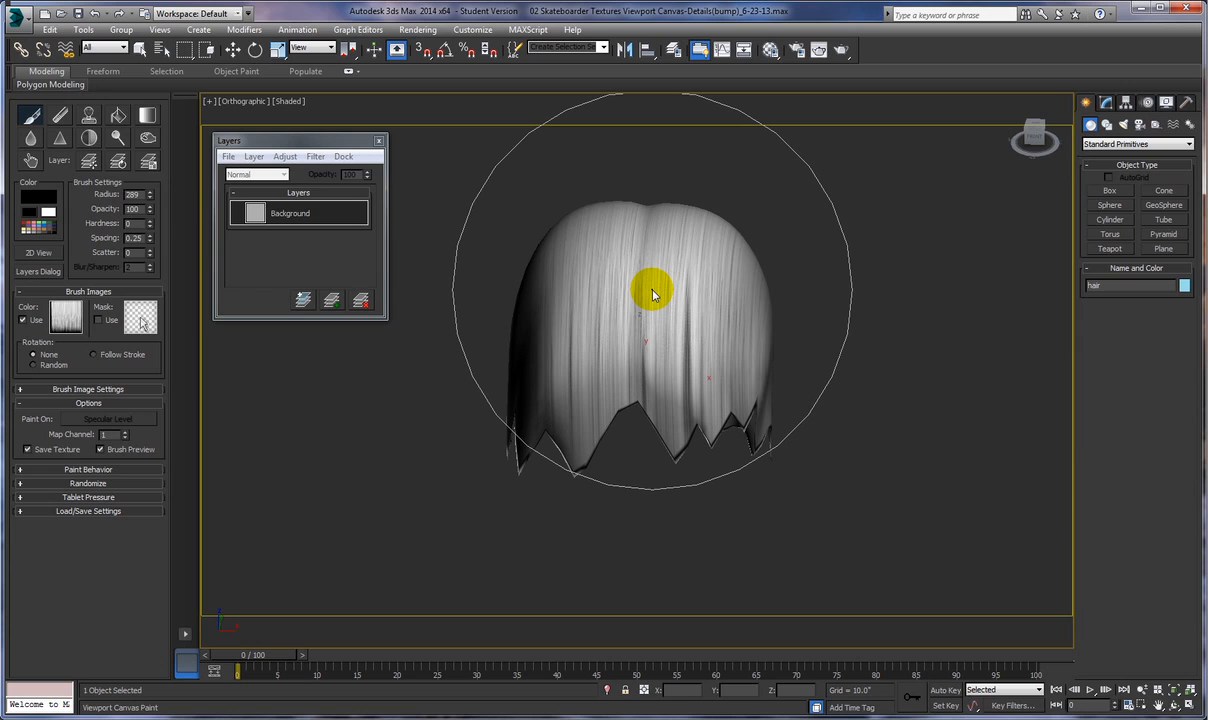
mouse_move(652, 293)
middle_mouse_down("alt")
mouse_move(636, 350)
mouse_move(558, 270)
mouse_move(659, 276)
mouse_move(563, 270)
mouse_move(653, 268)
mouse_move(539, 272)
mouse_move(634, 251)
mouse_move(550, 248)
mouse_move(625, 240)
mouse_move(615, 229)
mouse_move(617, 267)
mouse_move(542, 272)
mouse_move(628, 278)
mouse_move(574, 289)
mouse_move(561, 278)
mouse_move(655, 280)
mouse_move(528, 262)
mouse_move(617, 260)
mouse_move(539, 256)
mouse_move(615, 258)
mouse_move(539, 245)
mouse_move(615, 246)
mouse_move(539, 262)
mouse_move(537, 275)
mouse_move(610, 275)
middle_mouse_up("alt")
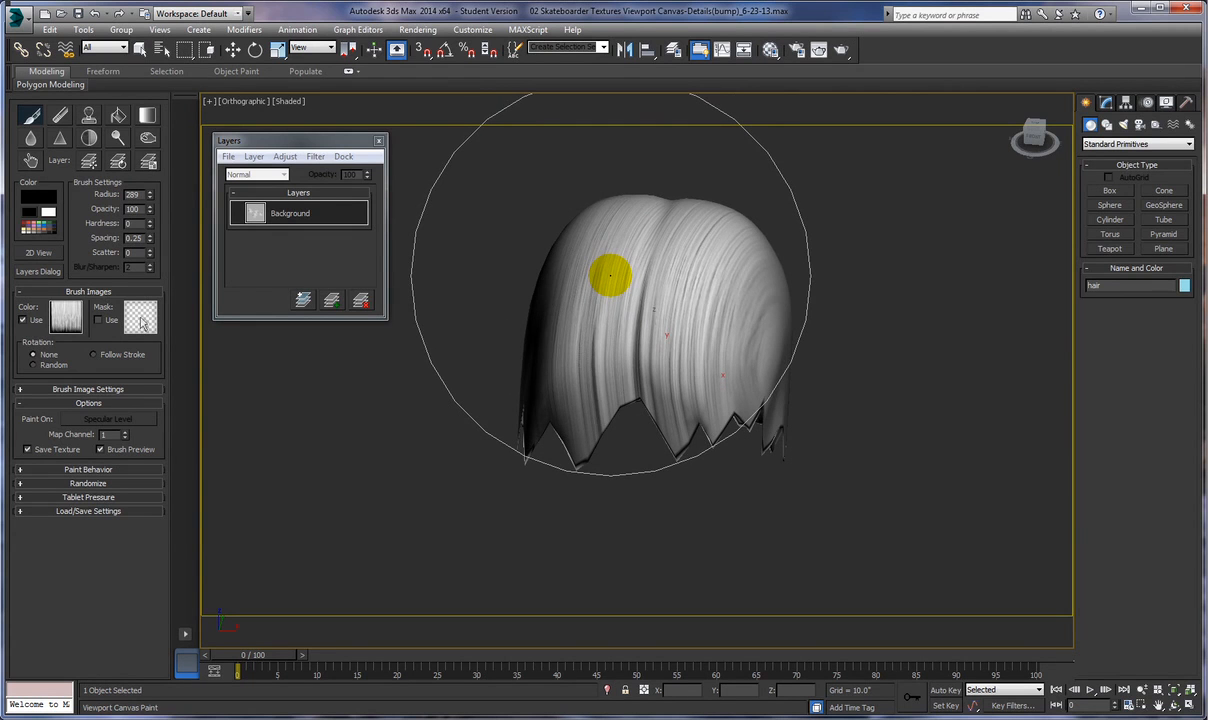
mouse_move(808, 342)
middle_mouse_down("alt")
mouse_move(725, 320)
mouse_move(698, 278)
mouse_move(639, 278)
mouse_move(706, 324)
mouse_move(634, 324)
mouse_move(617, 302)
mouse_move(741, 353)
mouse_move(701, 342)
mouse_move(674, 372)
mouse_move(693, 256)
mouse_move(701, 270)
mouse_move(771, 270)
mouse_move(754, 285)
middle_mouse_up("alt")
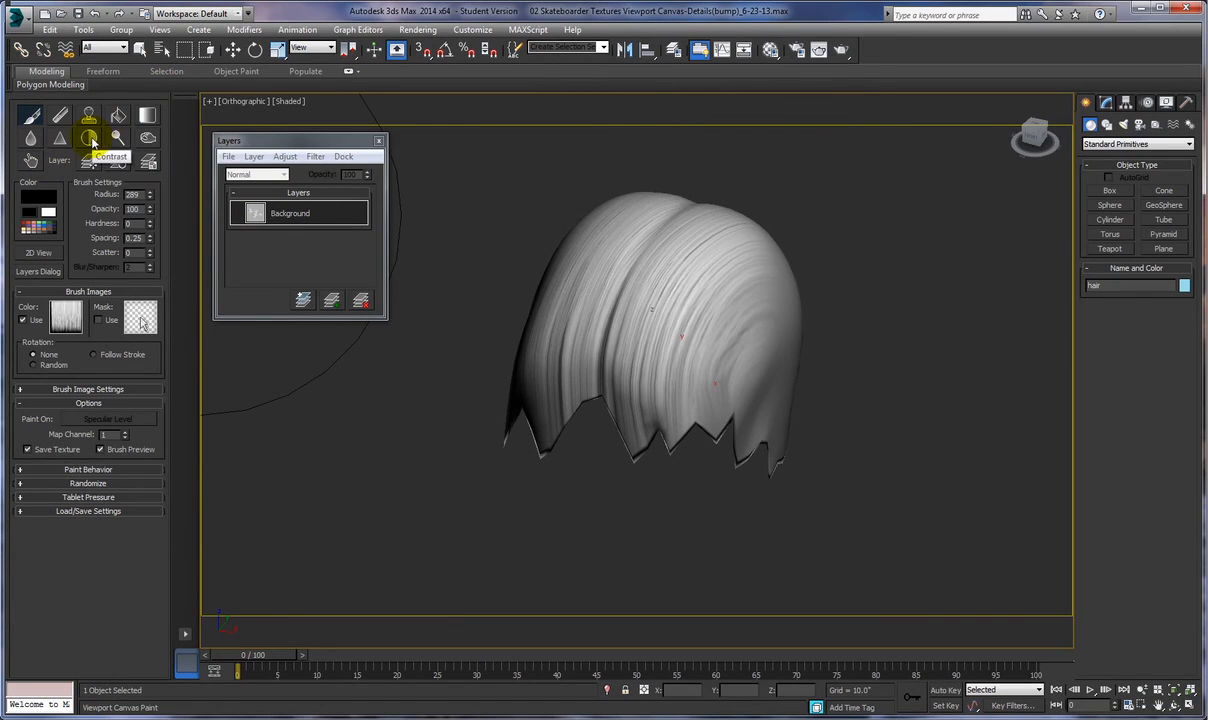
Step: Reduce the brush radius to 207 and stamp hair strands from the front around to the right side of the hair
left_click_drag(150, 197, 150, 213)
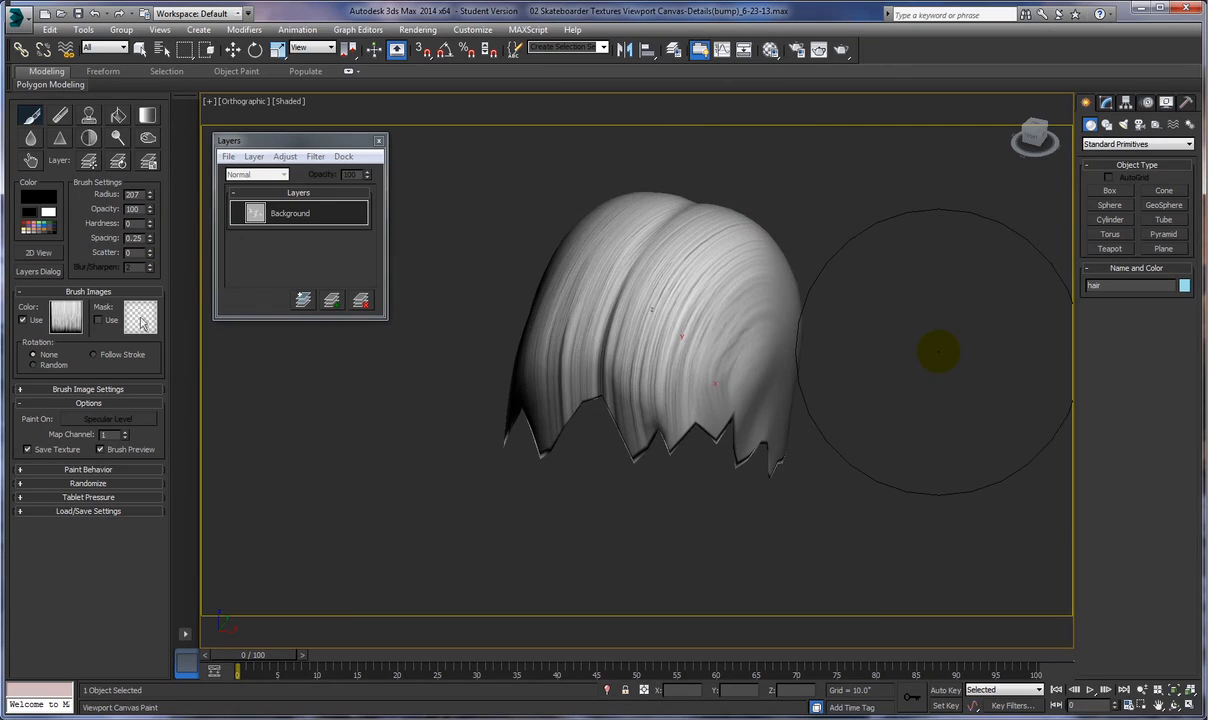
scroll(898, 332, "up", 3)
scroll(898, 332, "down", 2)
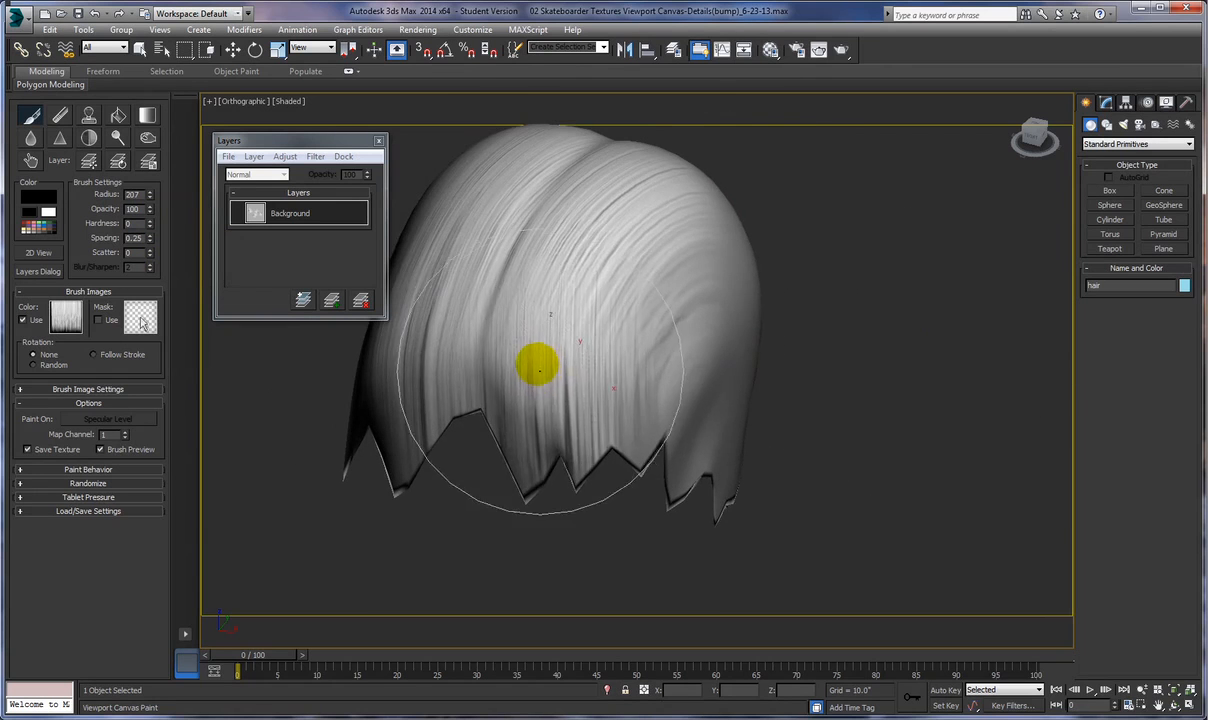
mouse_move(596, 323)
middle_mouse_down("alt")
mouse_move(661, 375)
mouse_move(676, 329)
middle_mouse_up("alt")
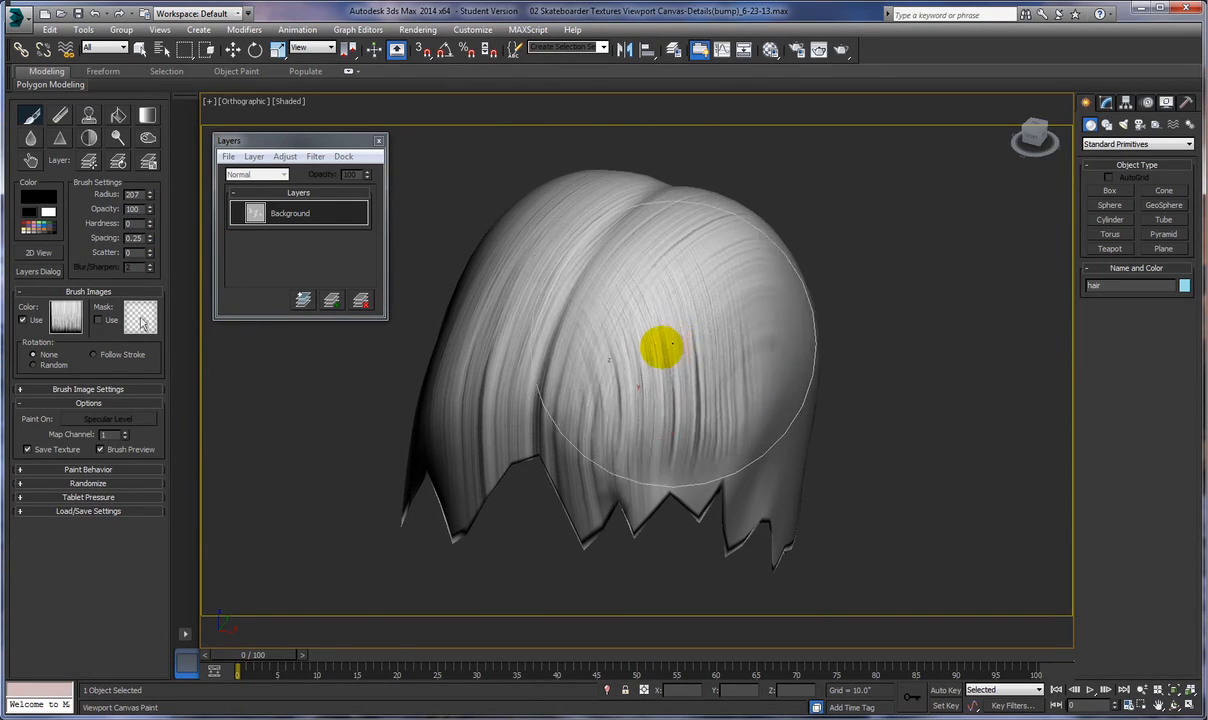
middle_click_drag(666, 345, 652, 345, "alt")
middle_click_drag(702, 336, 656, 343, "alt")
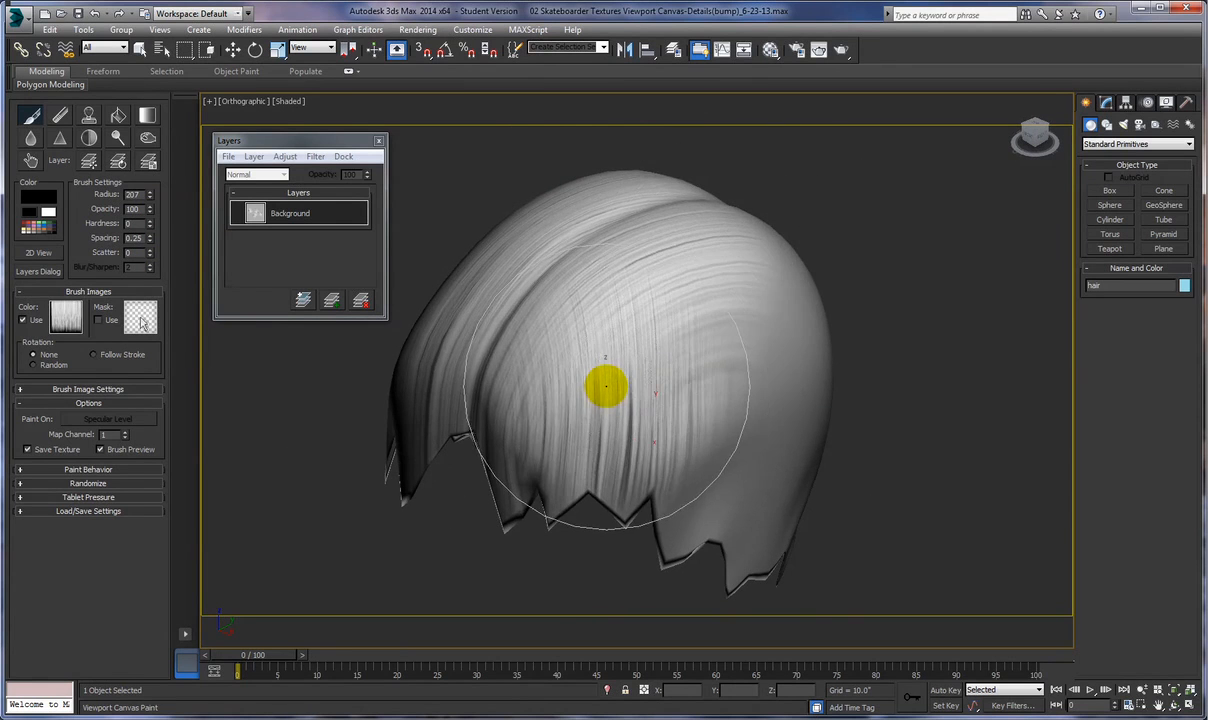
Step: Blend the strand texture across the transition between the front fringe and the right side of the hair
middle_click_drag(648, 384, 698, 380, "alt")
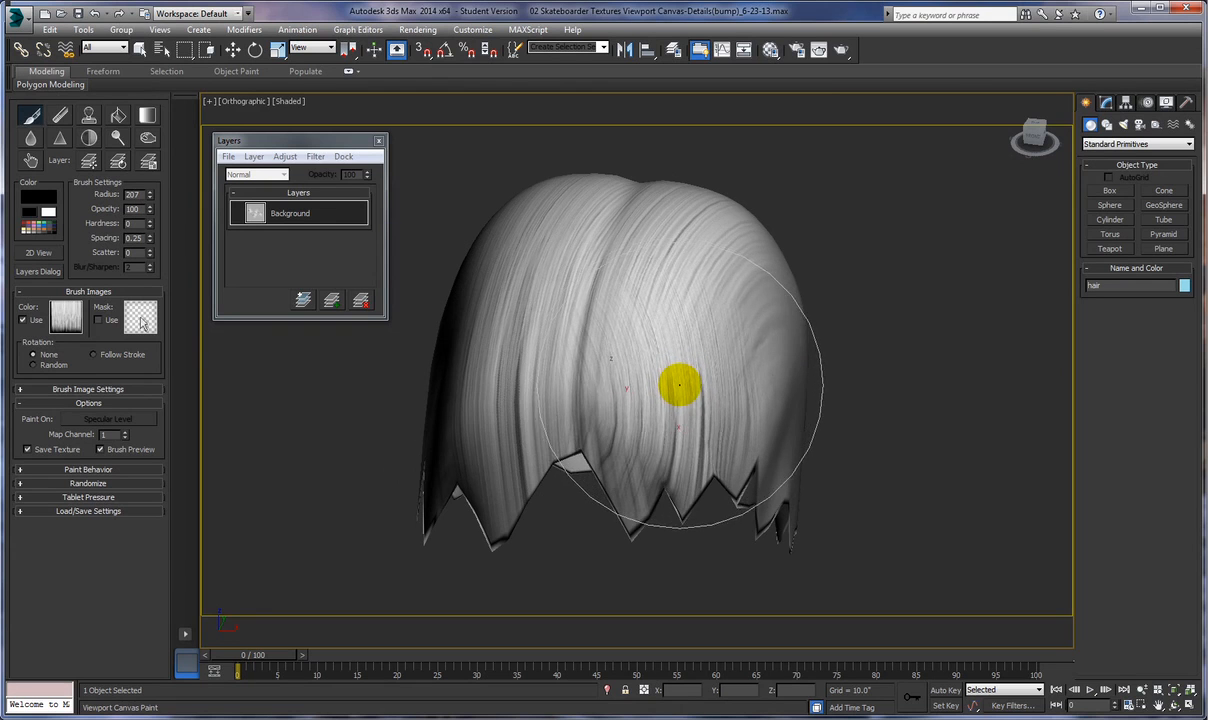
mouse_move(690, 378)
middle_mouse_down("alt")
mouse_move(691, 397)
mouse_move(696, 369)
middle_mouse_up("alt")
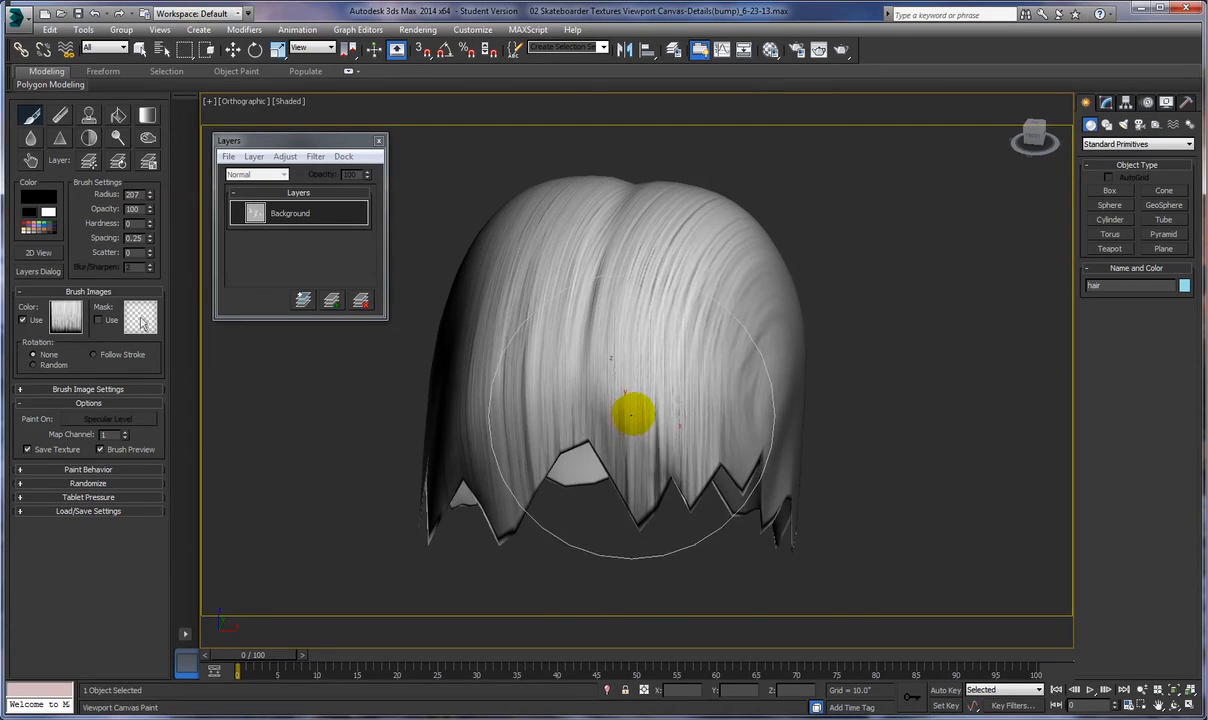
middle_click_drag(648, 384, 606, 384, "alt")
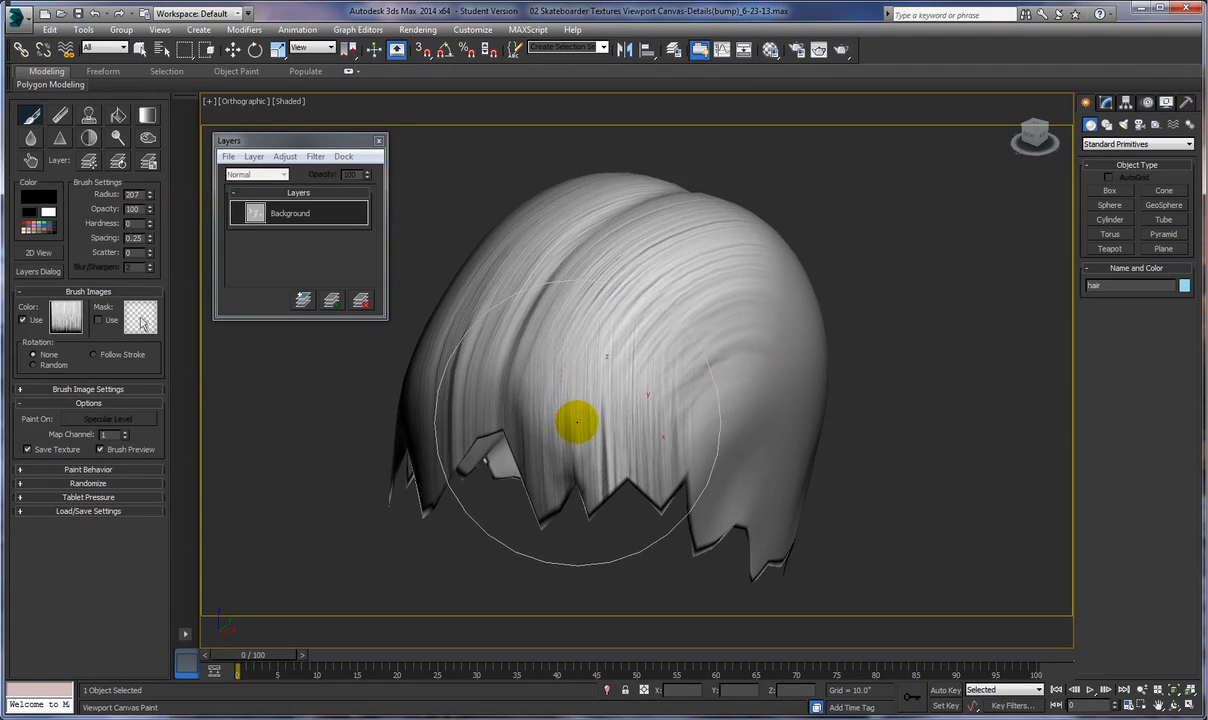
mouse_move(614, 418)
middle_mouse_down("alt")
mouse_move(580, 418)
mouse_move(598, 419)
mouse_move(515, 386)
mouse_move(709, 421)
middle_mouse_up("alt")
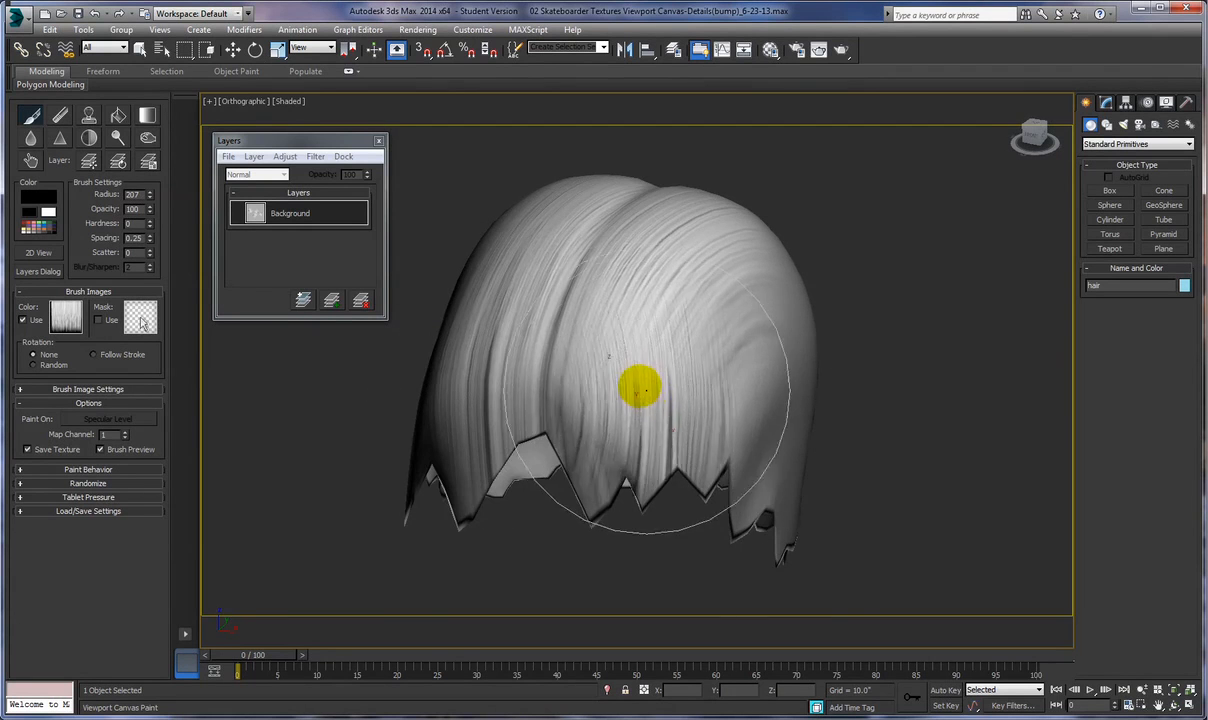
Step: Set the brush hardness to 50 and paint strands across the front toward the right temple
middle_click_drag(652, 377, 674, 377, "alt")
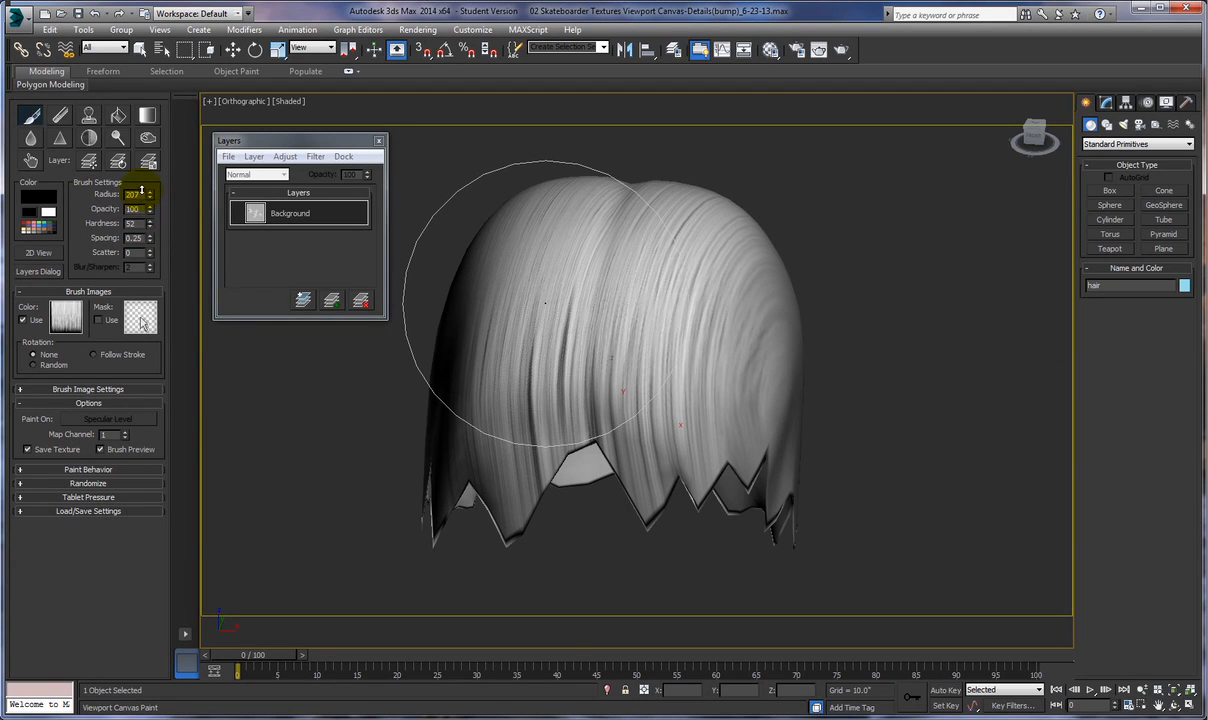
mouse_move(545, 302)
left_mouse_down()
mouse_move(690, 410)
mouse_move(650, 353)
left_mouse_up()
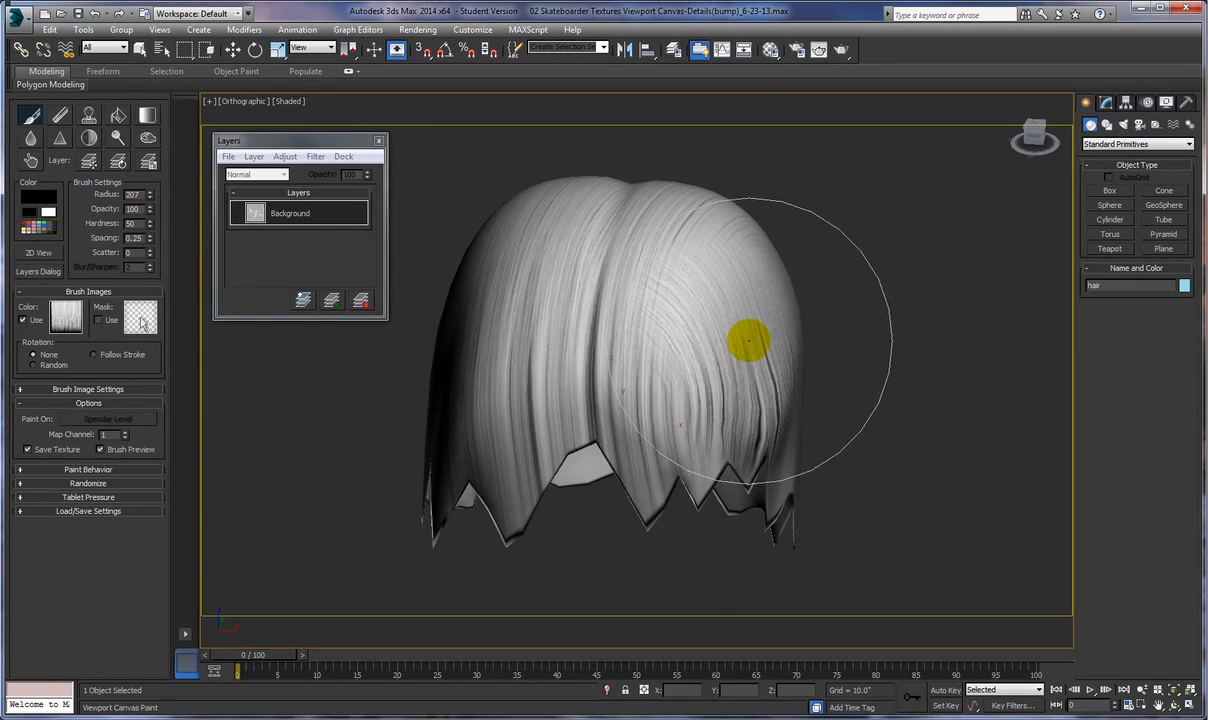
middle_click_drag(785, 343, 768, 343, "alt")
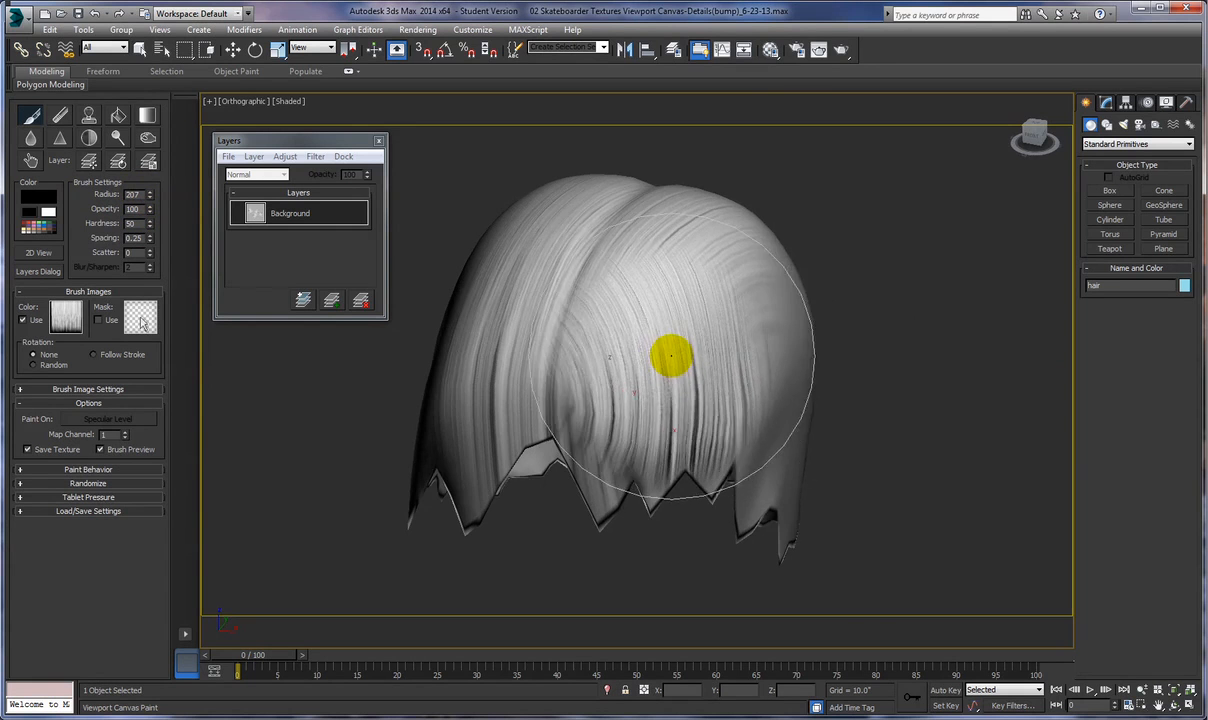
Step: Stamp the strand image over the back of the hair and around toward its right side
mouse_move(690, 359)
middle_mouse_down("alt")
mouse_move(612, 383)
mouse_move(604, 364)
mouse_move(696, 375)
mouse_move(640, 384)
mouse_move(534, 369)
middle_mouse_up("alt")
mouse_move(640, 402)
middle_mouse_down("alt")
mouse_move(607, 402)
mouse_move(615, 434)
mouse_move(617, 421)
middle_mouse_up("alt")
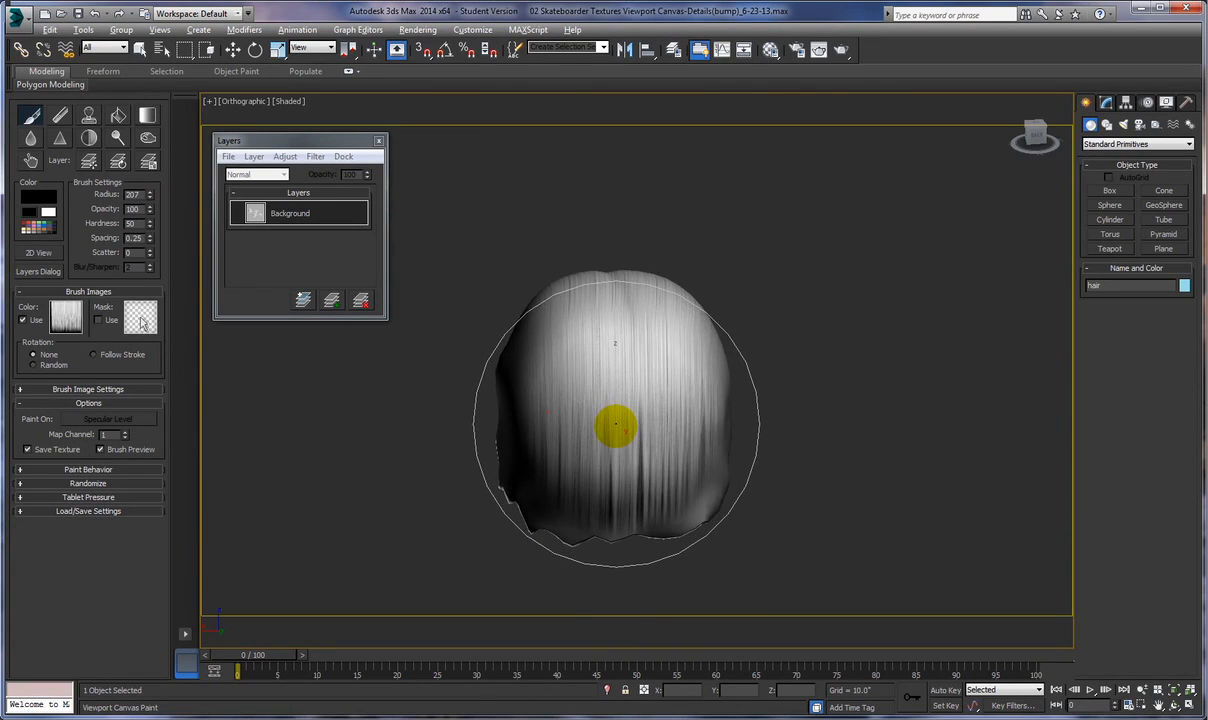
mouse_move(617, 430)
middle_mouse_down("alt")
mouse_move(598, 434)
mouse_move(617, 437)
middle_mouse_up("alt")
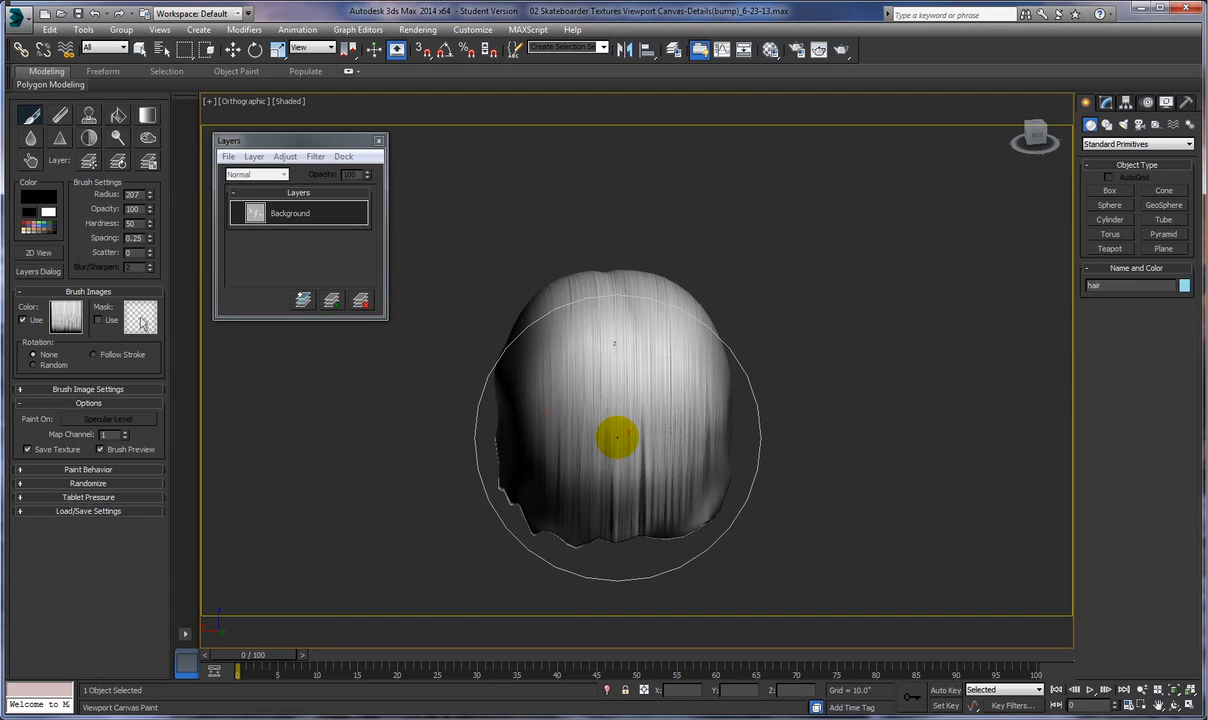
mouse_move(617, 437)
middle_mouse_down("alt")
mouse_move(712, 440)
mouse_move(694, 530)
mouse_move(790, 499)
mouse_move(685, 423)
mouse_move(663, 380)
mouse_move(663, 411)
middle_mouse_up("alt")
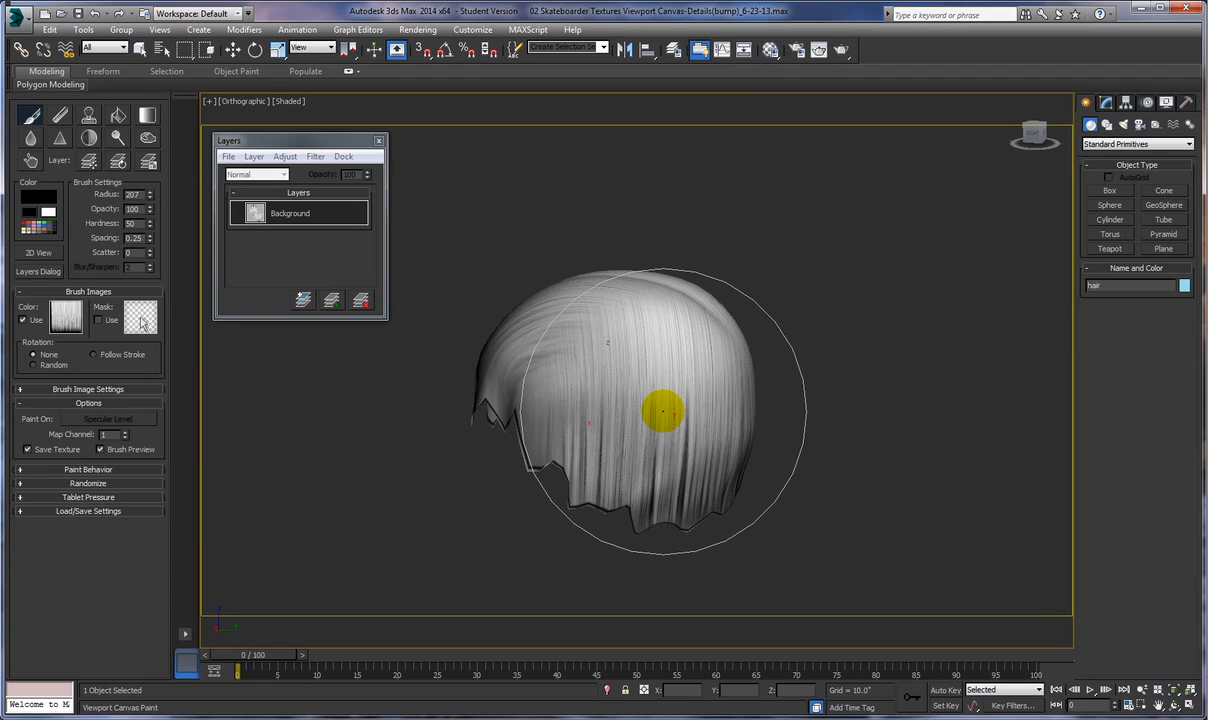
middle_click_drag(921, 515, 971, 509, "alt")
middle_click_drag(842, 529, 849, 542, "alt")
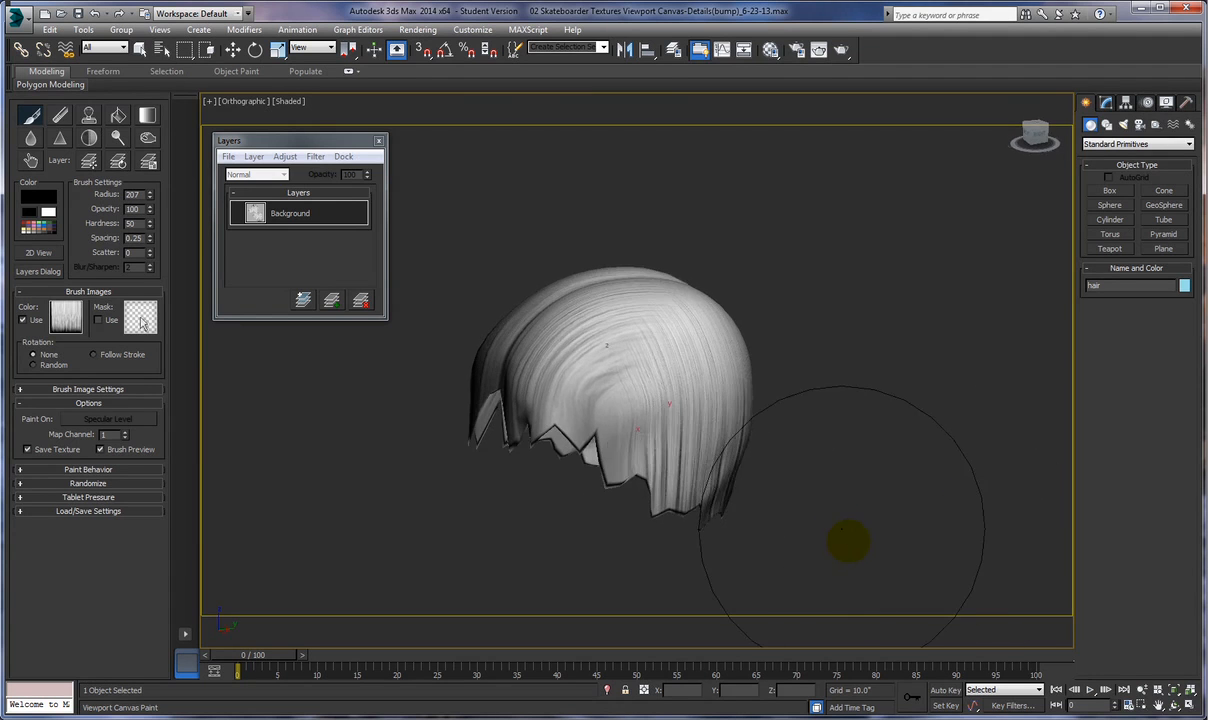
Step: Undo the last stroke and repaint the strands over the right side of the hair down to the jagged ends
key("ctrl+z")
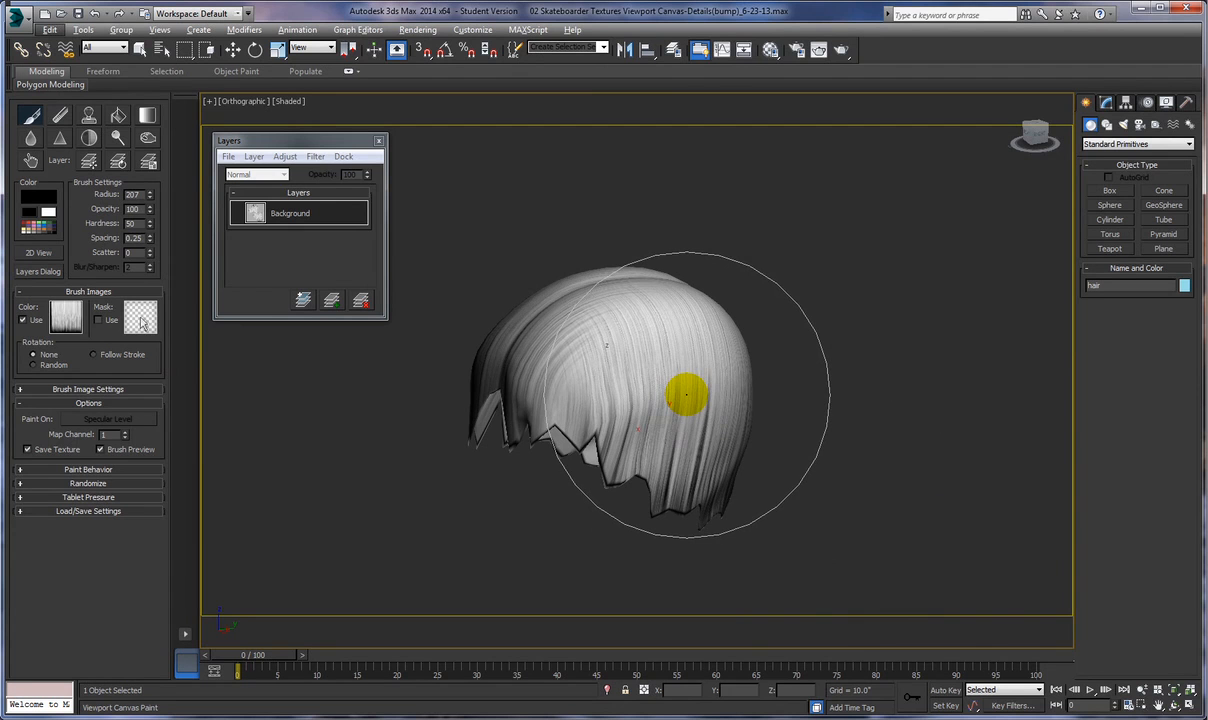
mouse_move(686, 394)
middle_mouse_down("alt")
mouse_move(720, 399)
mouse_move(690, 394)
middle_mouse_up("alt")
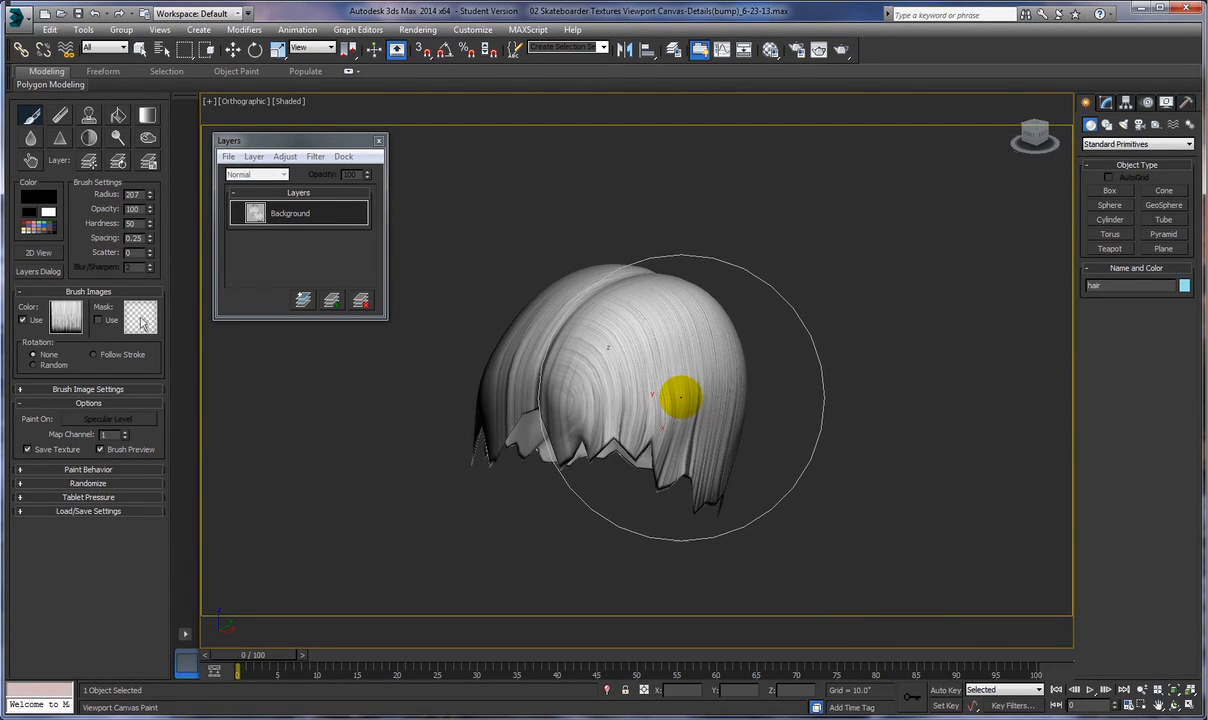
scroll(681, 398, "up", 5)
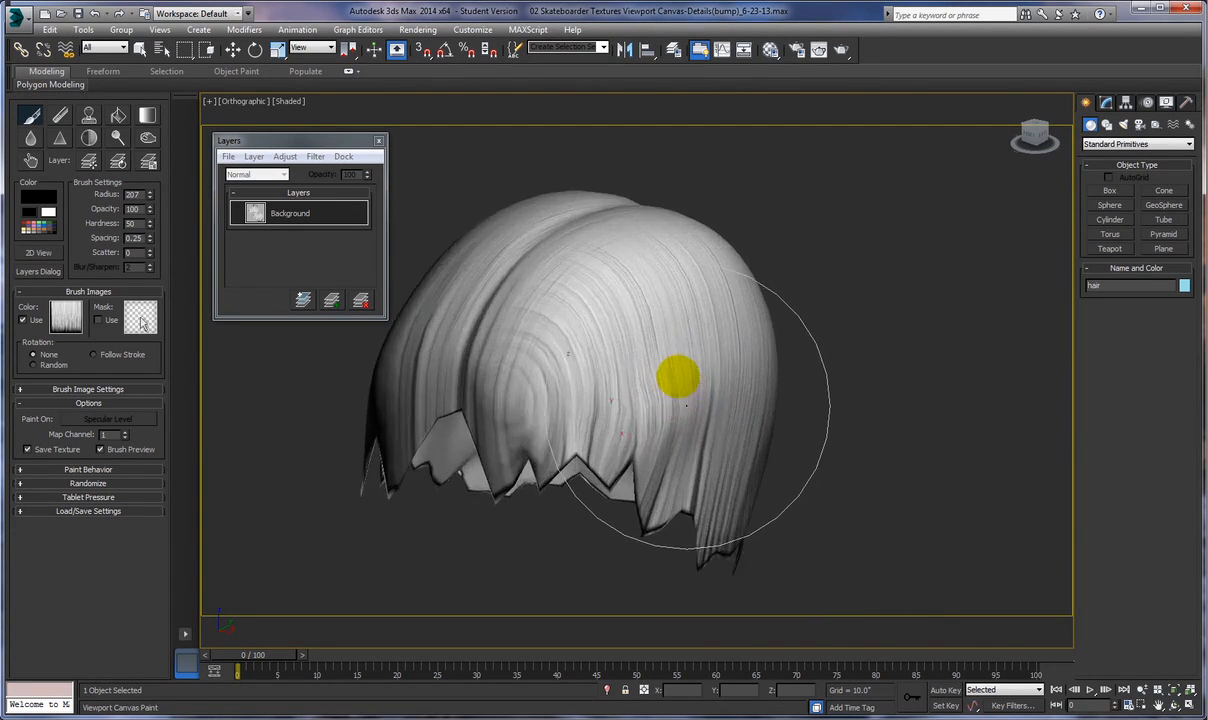
scroll(686, 405, "down", 1)
scroll(686, 405, "down", 1)
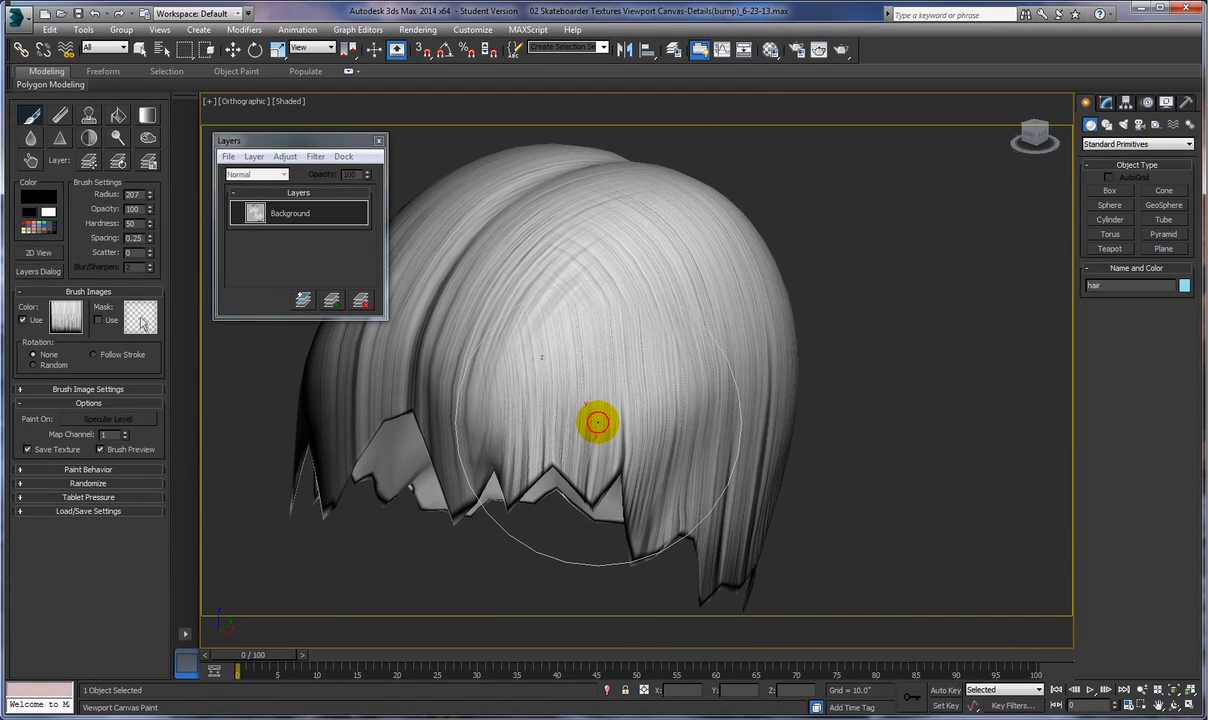
Step: Paint strands over the right temple to blend the side texture into the front of the hair
mouse_move(899, 495)
middle_mouse_down("alt")
mouse_move(958, 493)
mouse_move(944, 499)
middle_mouse_up("alt")
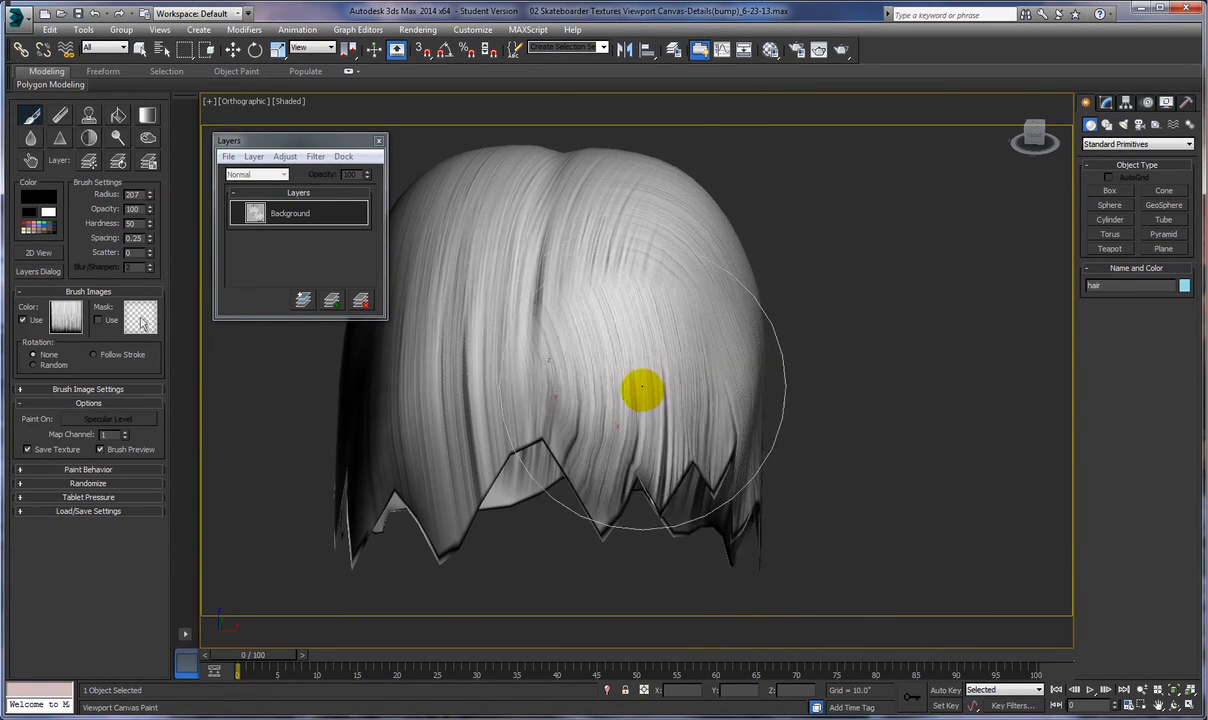
middle_click_drag(662, 421, 688, 418, "alt")
mouse_move(689, 415)
left_mouse_down()
mouse_move(634, 321)
mouse_move(649, 378)
left_mouse_up()
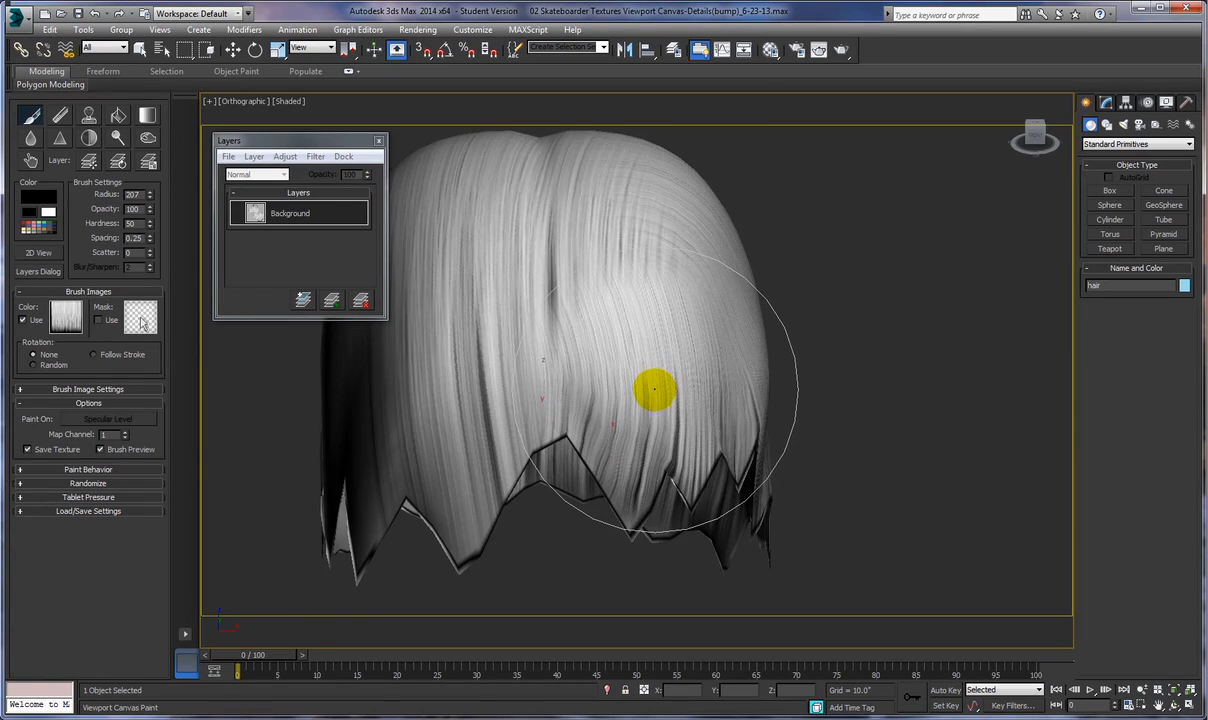
scroll(654, 389, "down", 3)
mouse_move(697, 362)
middle_mouse_down("alt")
mouse_move(669, 372)
mouse_move(647, 359)
middle_mouse_up("alt")
scroll(666, 355, "up", 3)
middle_click_drag(661, 416, 619, 407, "alt")
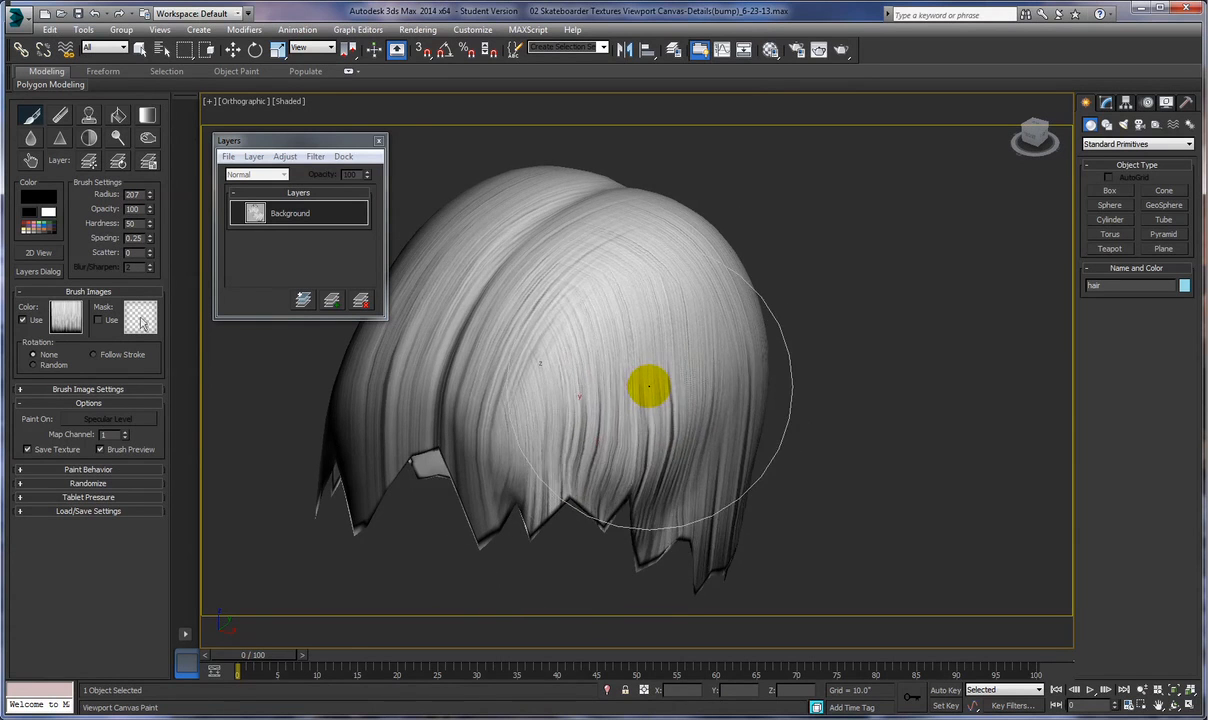
Step: Touch up the front strands and stamp the strand image over the back left part of the hair
mouse_move(844, 315)
middle_mouse_down("alt")
mouse_move(869, 320)
mouse_move(903, 299)
mouse_move(887, 302)
middle_mouse_up("alt")
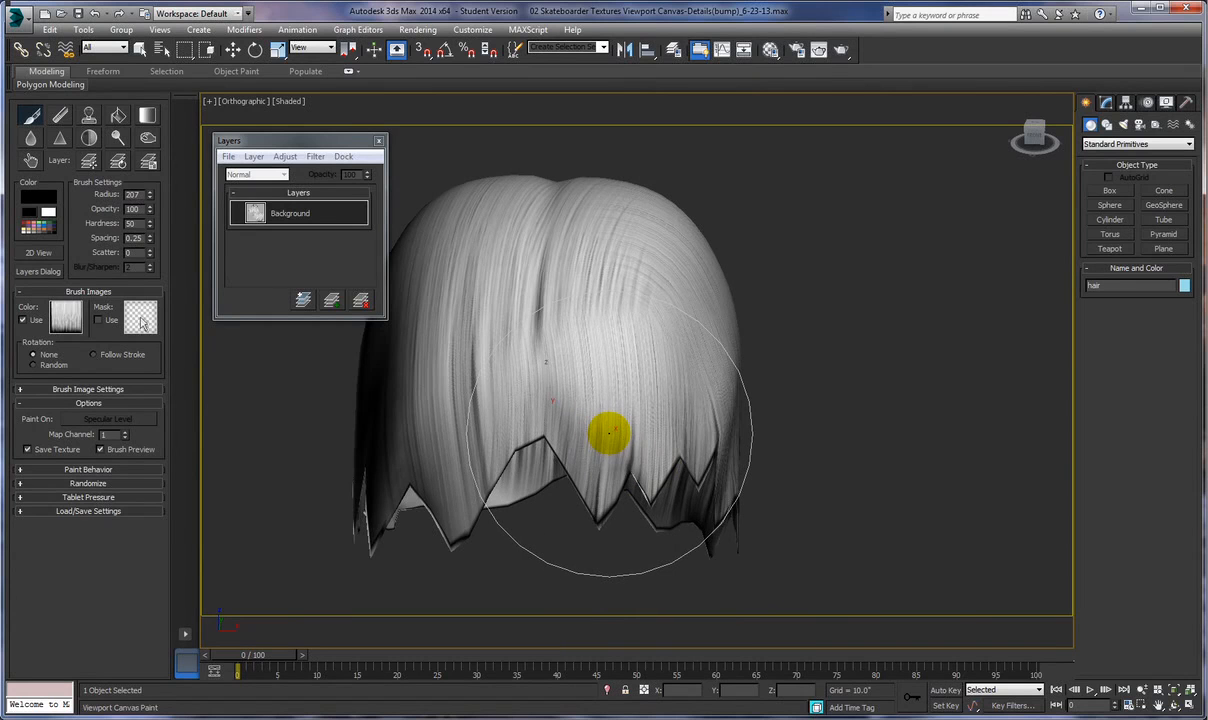
mouse_move(946, 466)
middle_mouse_down("alt")
mouse_move(933, 475)
mouse_move(909, 458)
middle_mouse_up("alt")
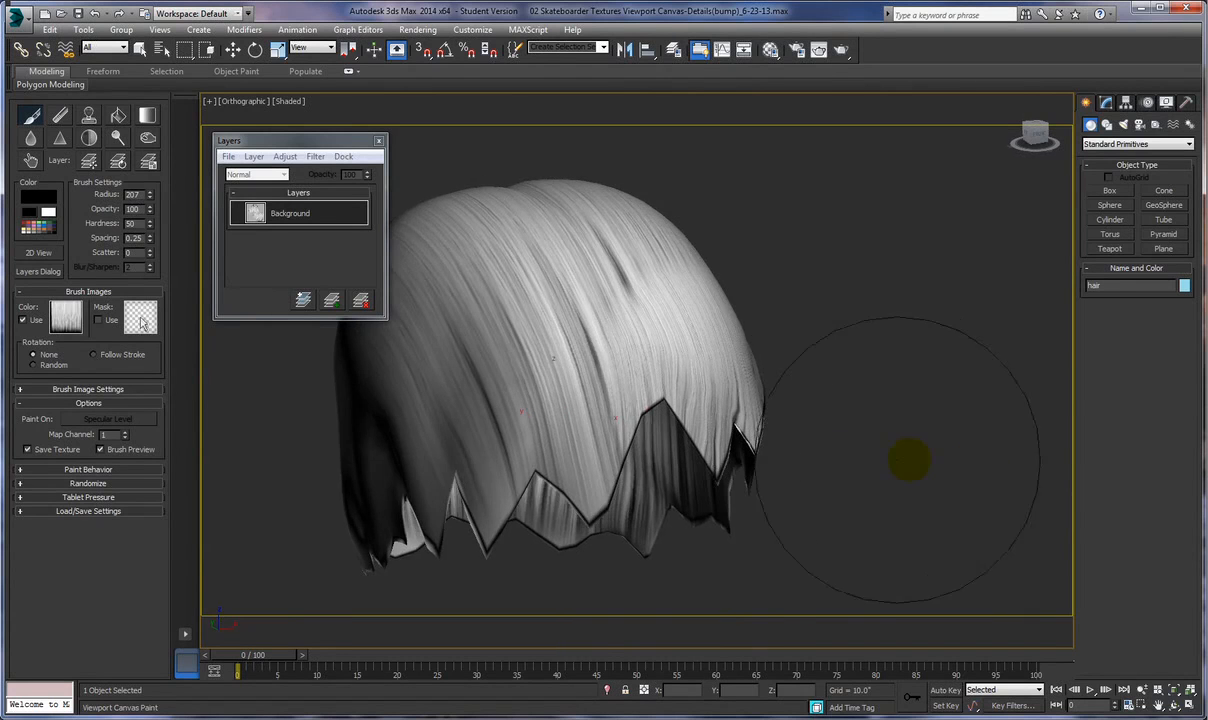
mouse_move(710, 452)
middle_mouse_down("alt")
mouse_move(680, 512)
mouse_move(728, 507)
mouse_move(714, 520)
mouse_move(787, 493)
mouse_move(822, 501)
mouse_move(815, 533)
mouse_move(731, 488)
mouse_move(741, 520)
mouse_move(710, 470)
middle_mouse_up("alt")
scroll(710, 470, "down", 4)
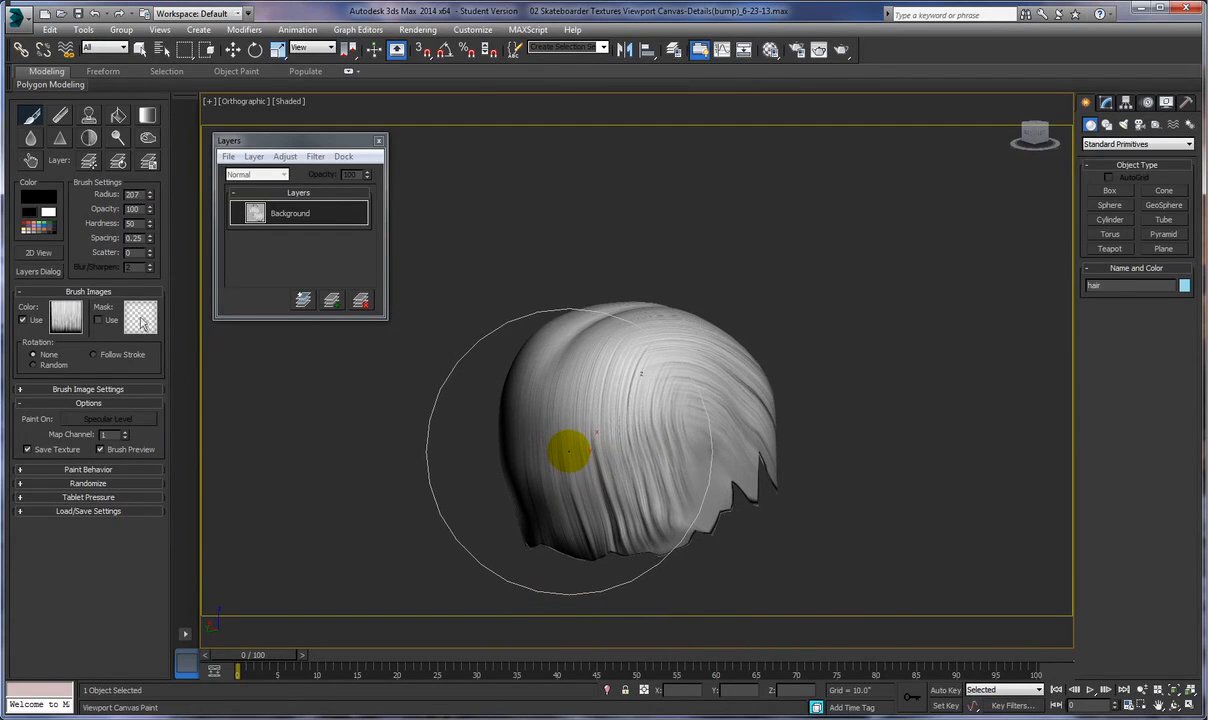
mouse_move(584, 448)
middle_mouse_down("alt")
mouse_move(526, 453)
mouse_move(573, 437)
middle_mouse_up("alt")
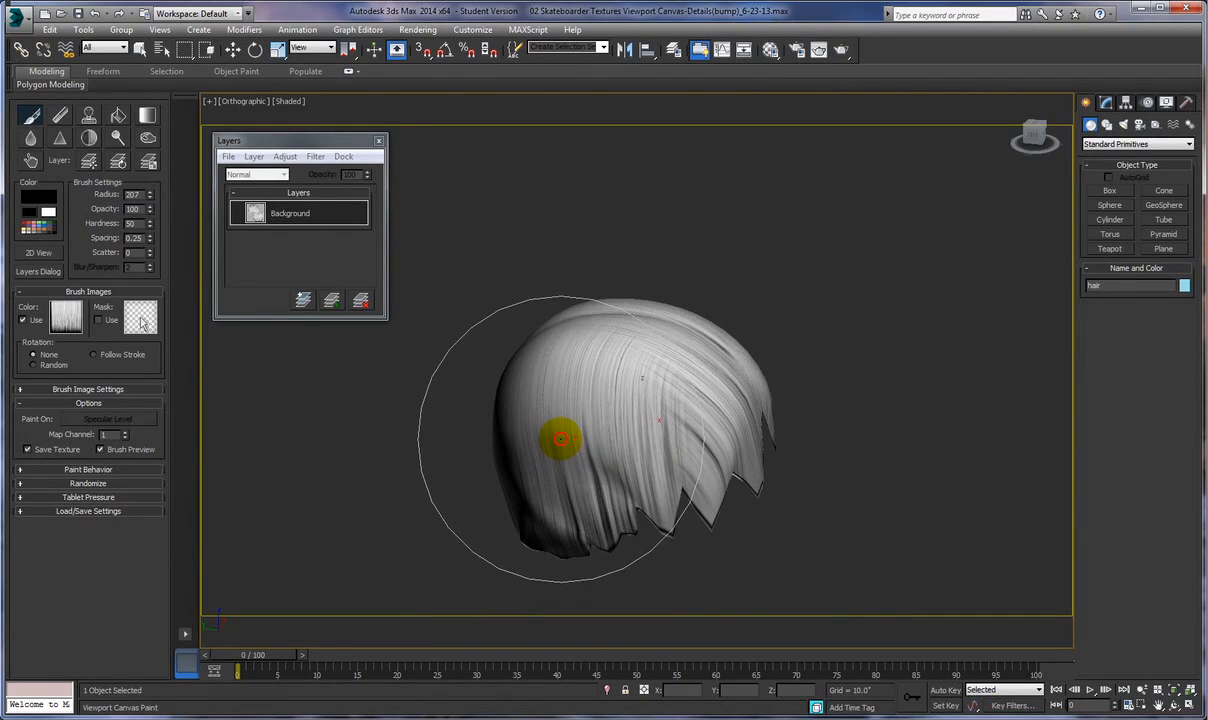
Step: Paint strands over the left side of the hair to blend it into the front
middle_click_drag(558, 437, 492, 450, "alt")
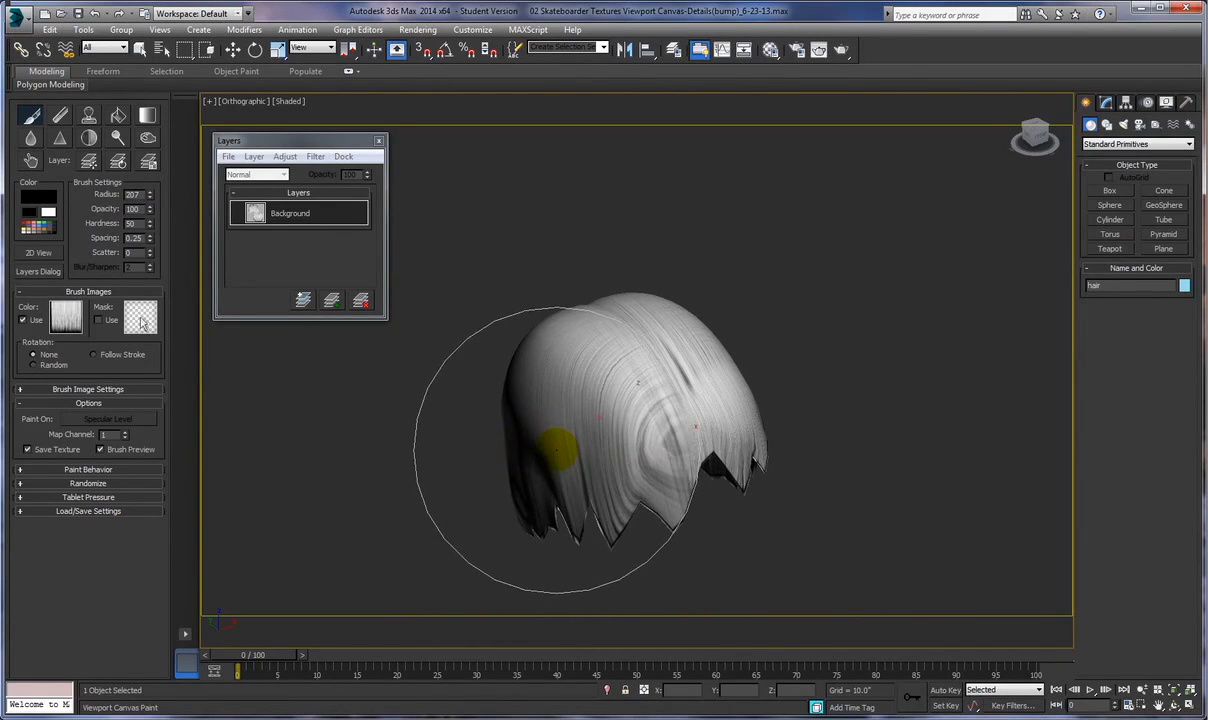
mouse_move(647, 453)
left_mouse_down()
mouse_move(679, 448)
mouse_move(634, 475)
mouse_move(655, 463)
left_mouse_up()
mouse_move(656, 463)
middle_mouse_down("alt")
mouse_move(642, 464)
mouse_move(674, 453)
mouse_move(576, 463)
mouse_move(607, 431)
mouse_move(639, 450)
mouse_move(570, 476)
mouse_move(558, 445)
mouse_move(466, 461)
mouse_move(668, 495)
mouse_move(936, 423)
mouse_move(944, 445)
middle_mouse_up("alt")
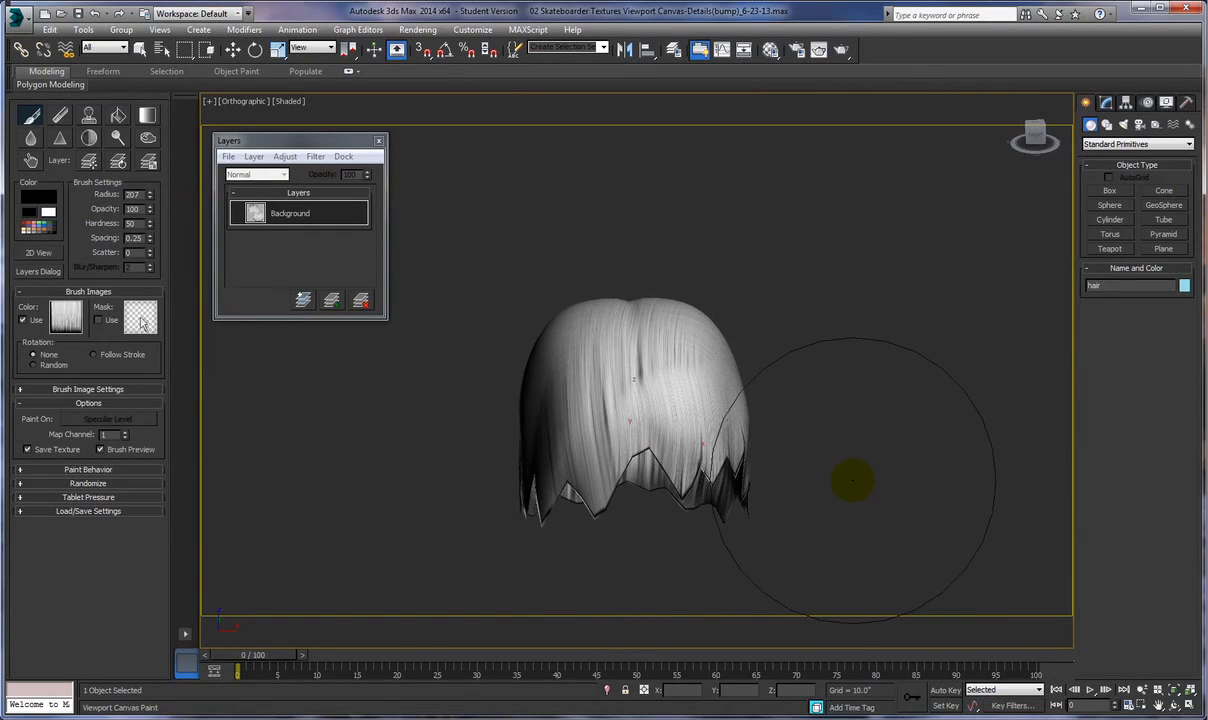
scroll(847, 462, "up", 4)
mouse_move(838, 462)
middle_mouse_down()
mouse_move(946, 453)
mouse_move(1004, 487)
middle_mouse_up()
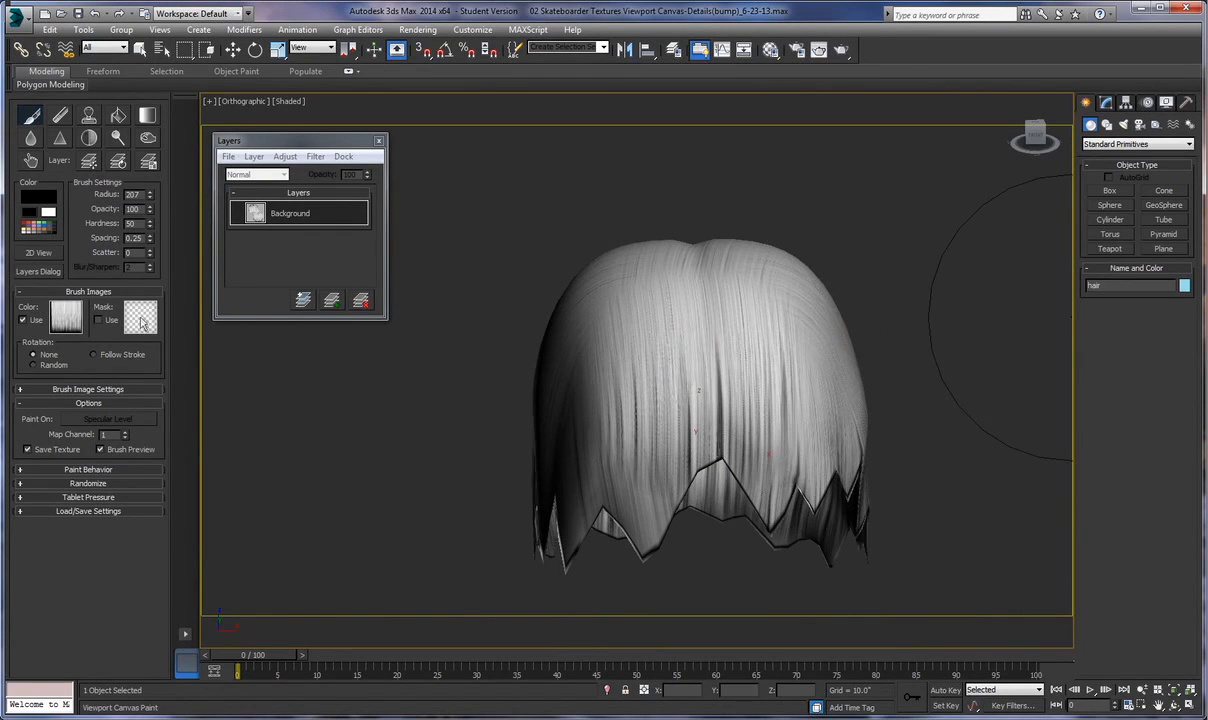
scroll(963, 490, "down", 3)
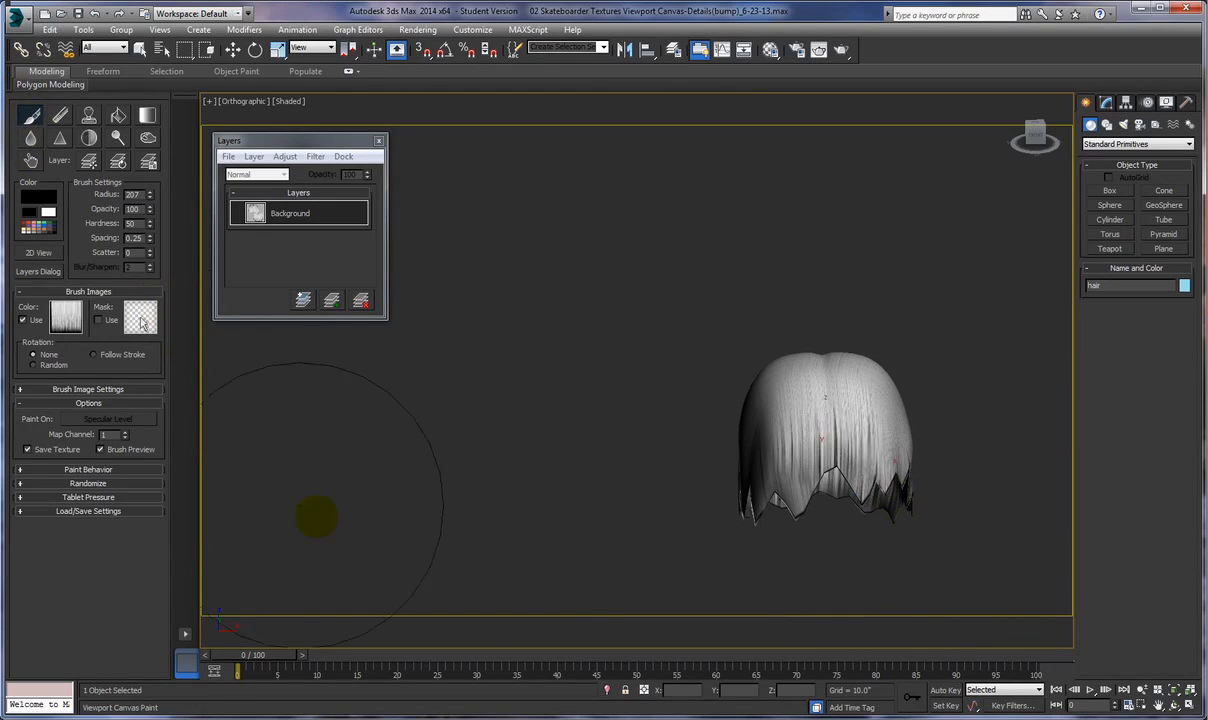
Step: Stop painting the hair and unhide the skateboarder's body and the other needed scene objects by name
left_click(31, 118)
middle_click_drag(642, 277, 868, 499, "alt")
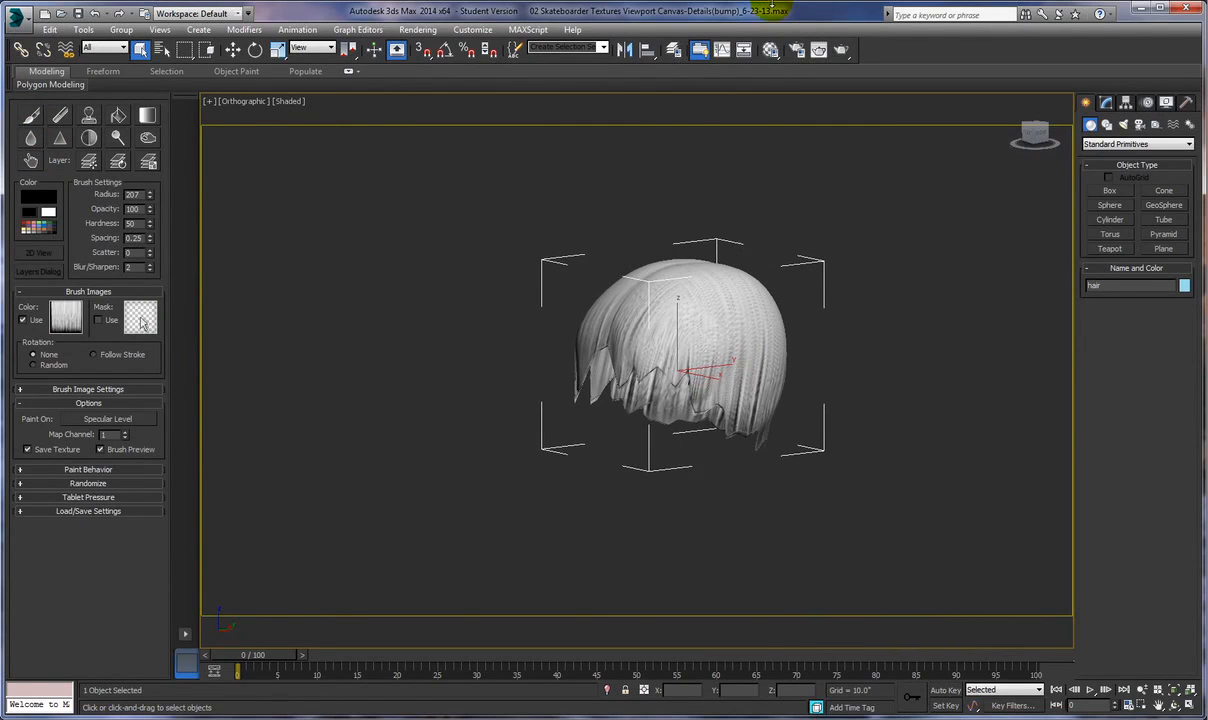
right_click(947, 312)
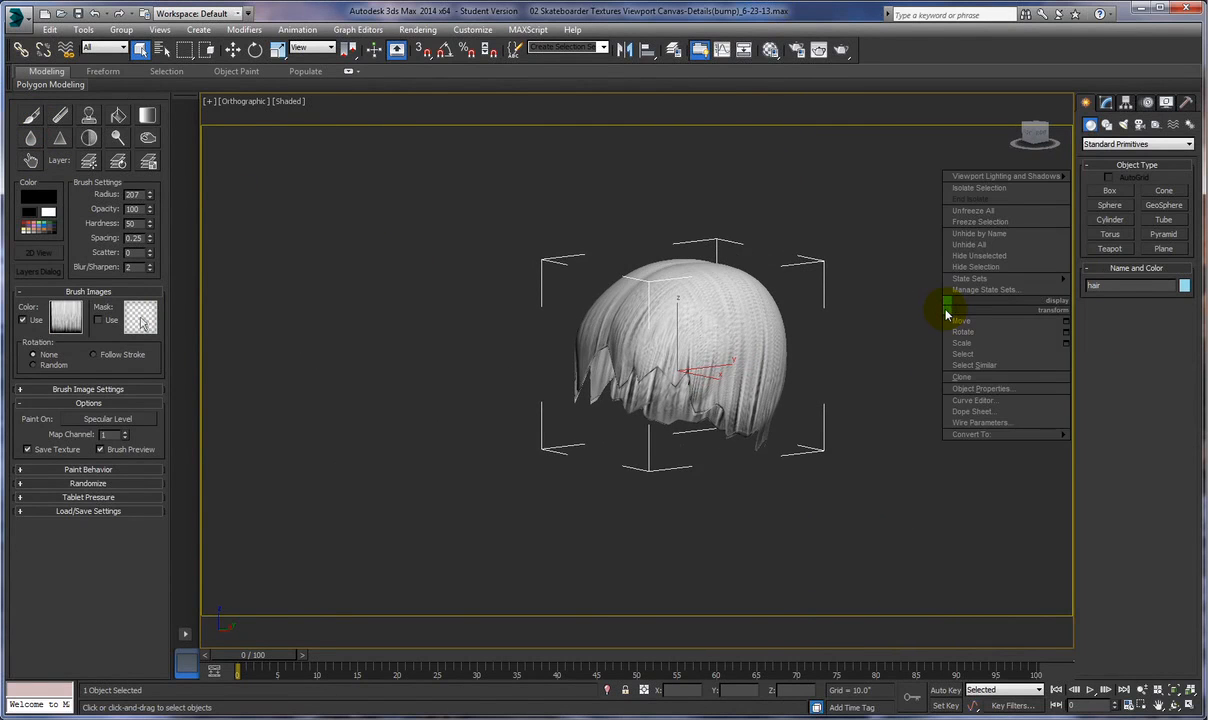
left_click(970, 235)
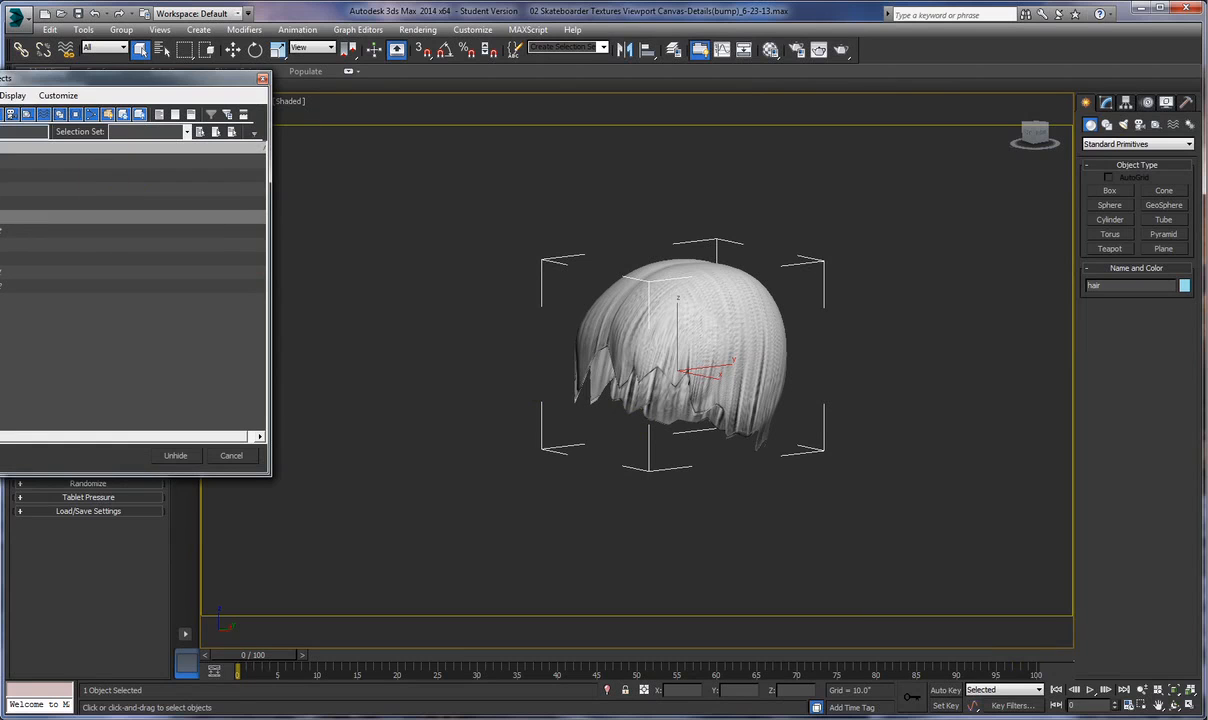
left_click(20, 161)
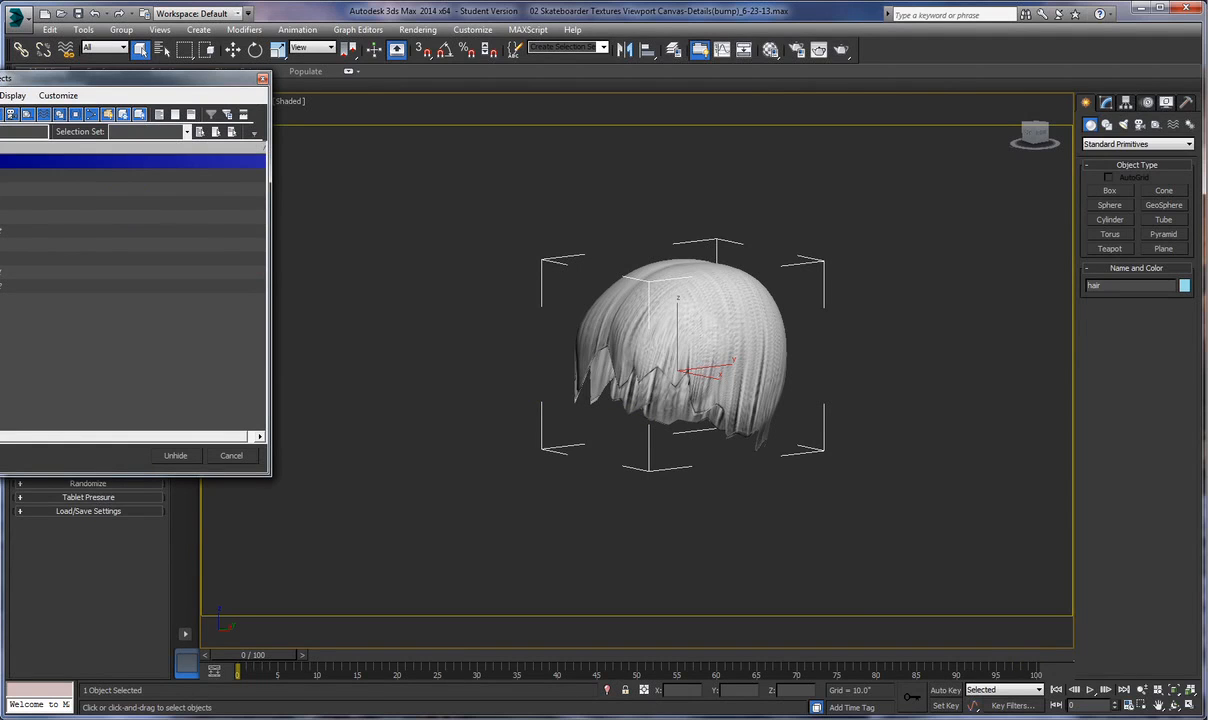
left_click(20, 175, "ctrl")
left_click(20, 189, "ctrl")
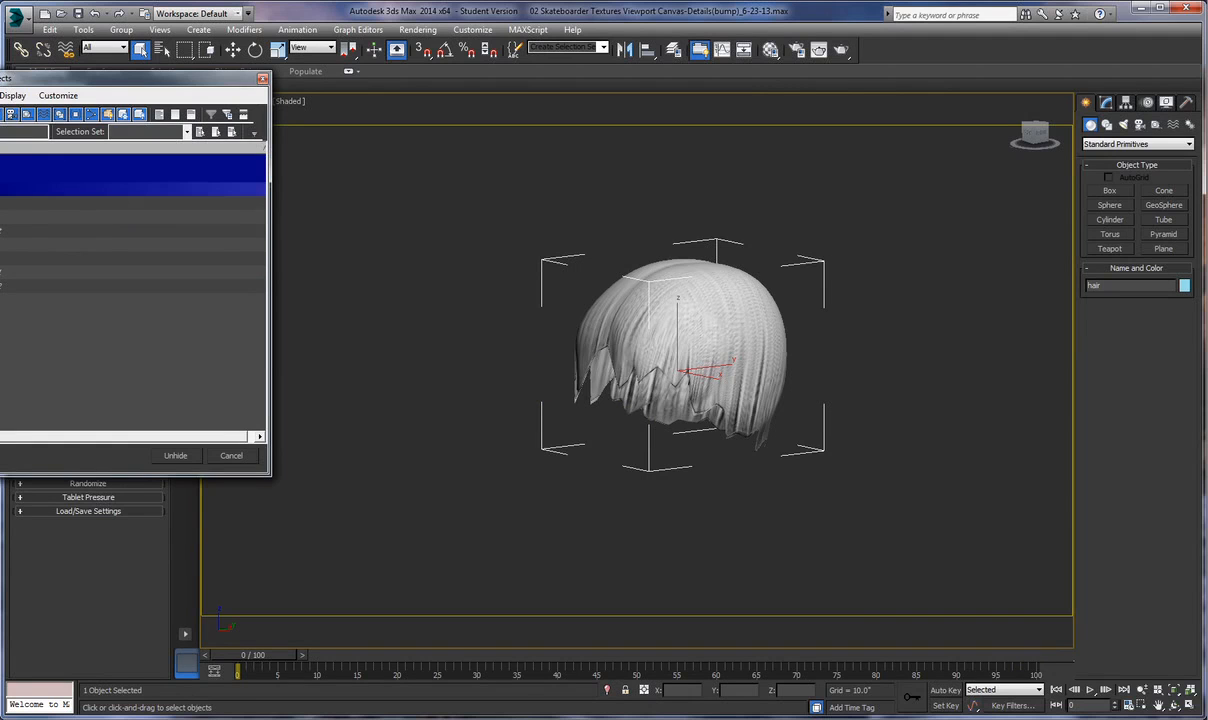
left_click(20, 203, "ctrl")
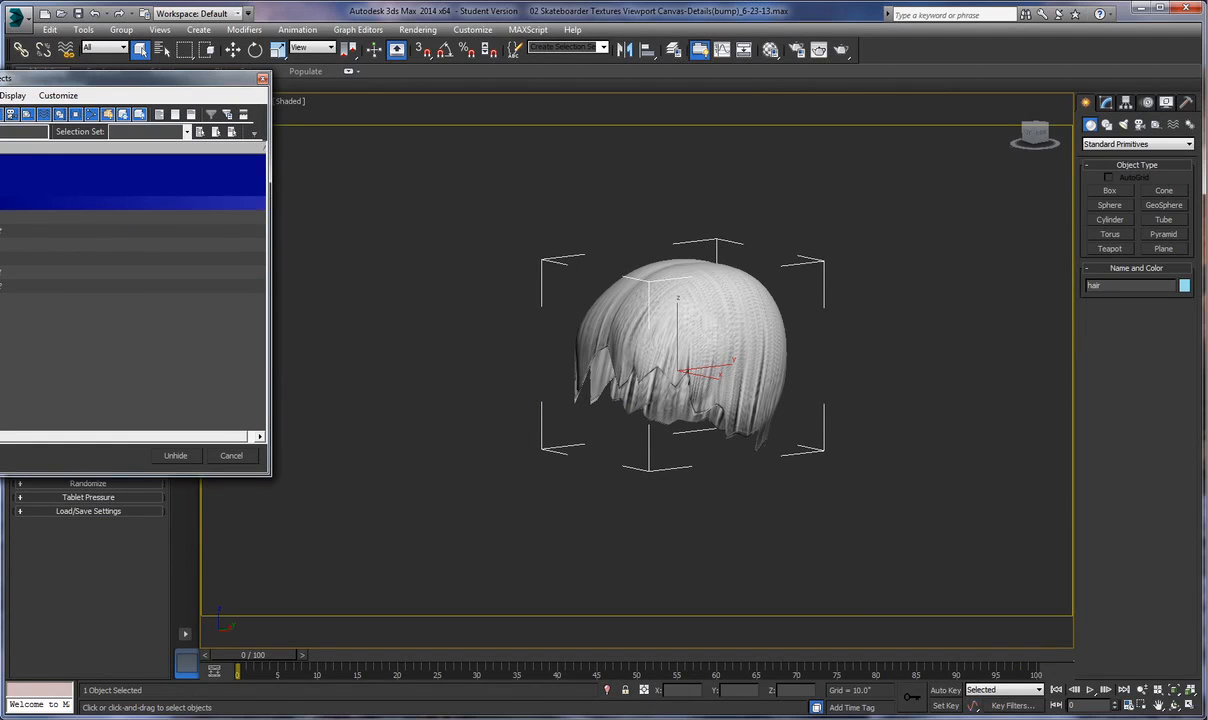
left_click(20, 230, "ctrl")
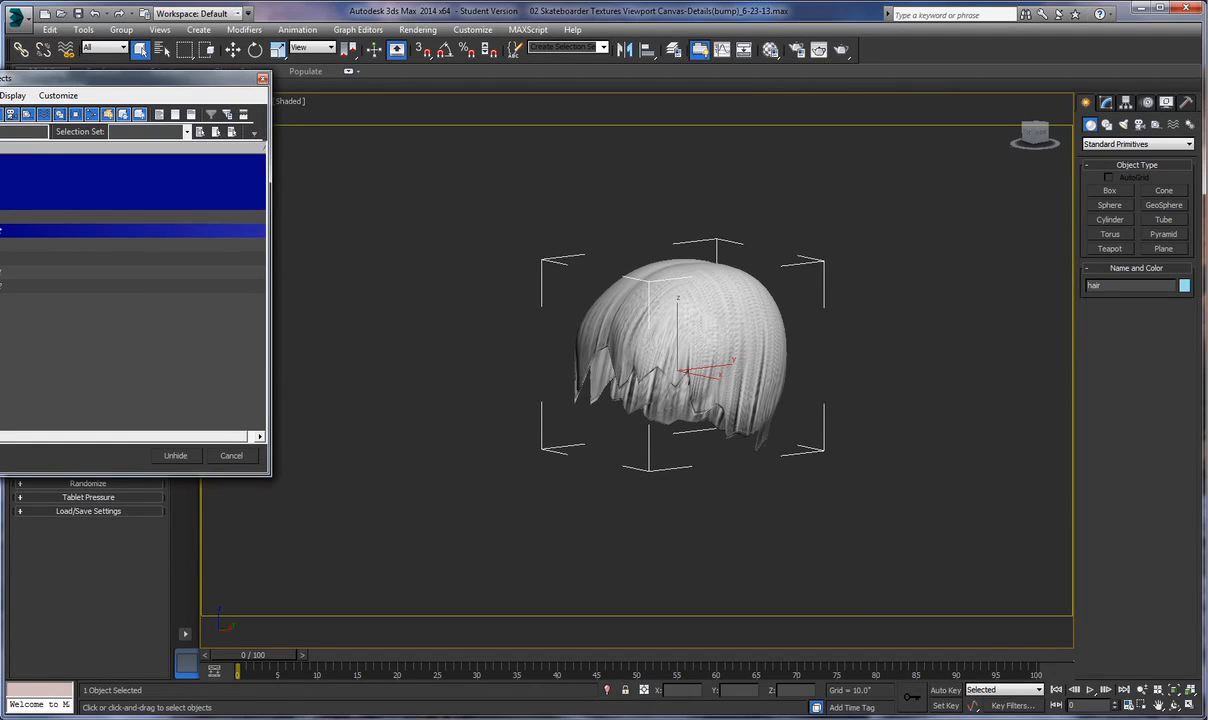
left_click(20, 258, "ctrl")
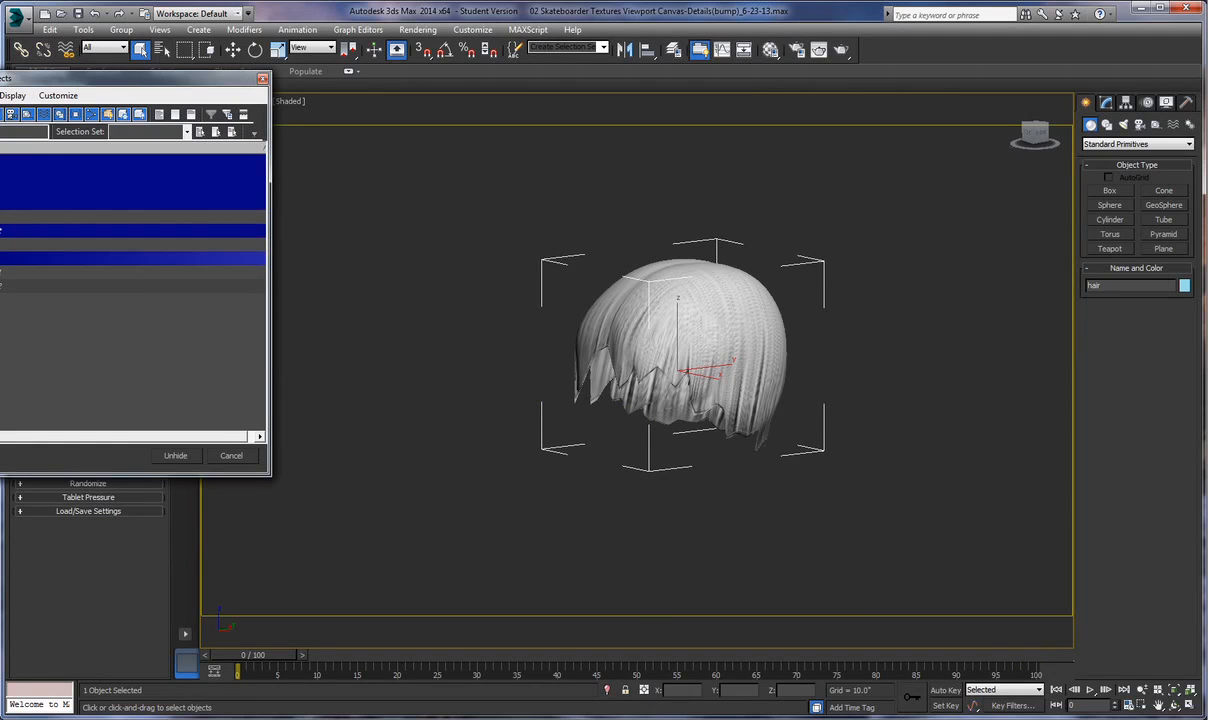
left_click(175, 455)
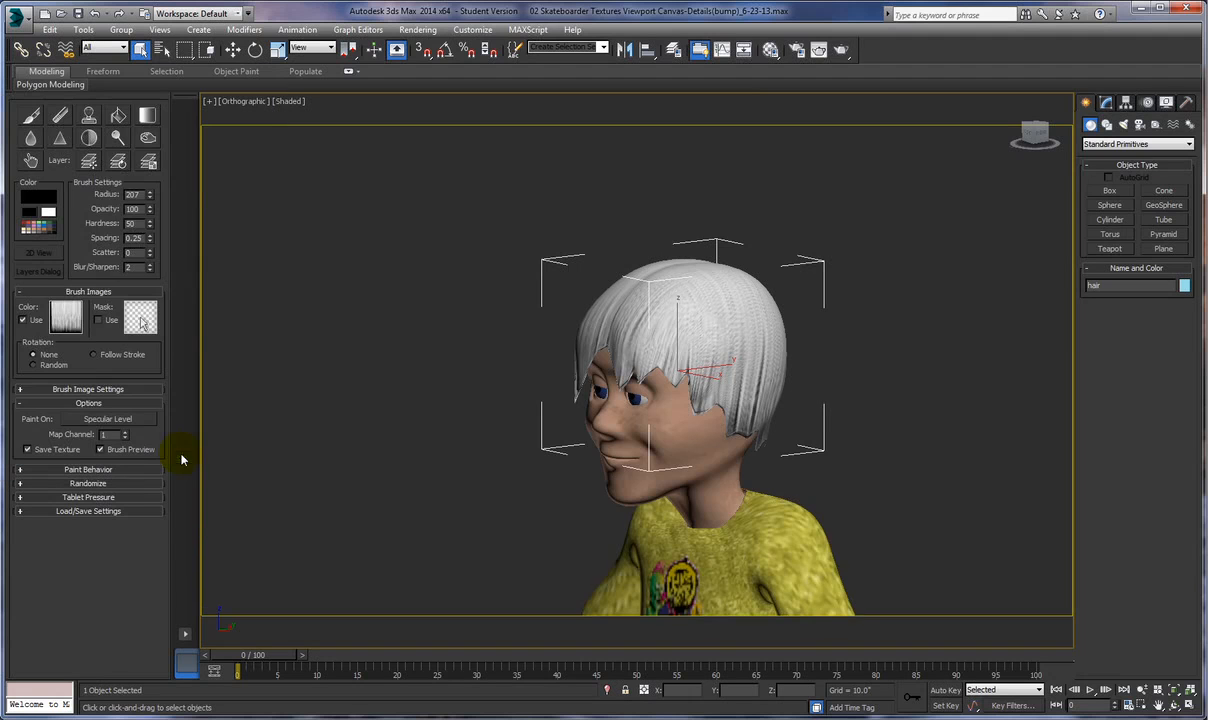
Step: Render the head and upper body to check the hair with its specular map
mouse_move(859, 444)
middle_mouse_down("alt")
mouse_move(895, 445)
mouse_move(876, 375)
mouse_move(903, 345)
middle_mouse_up("alt")
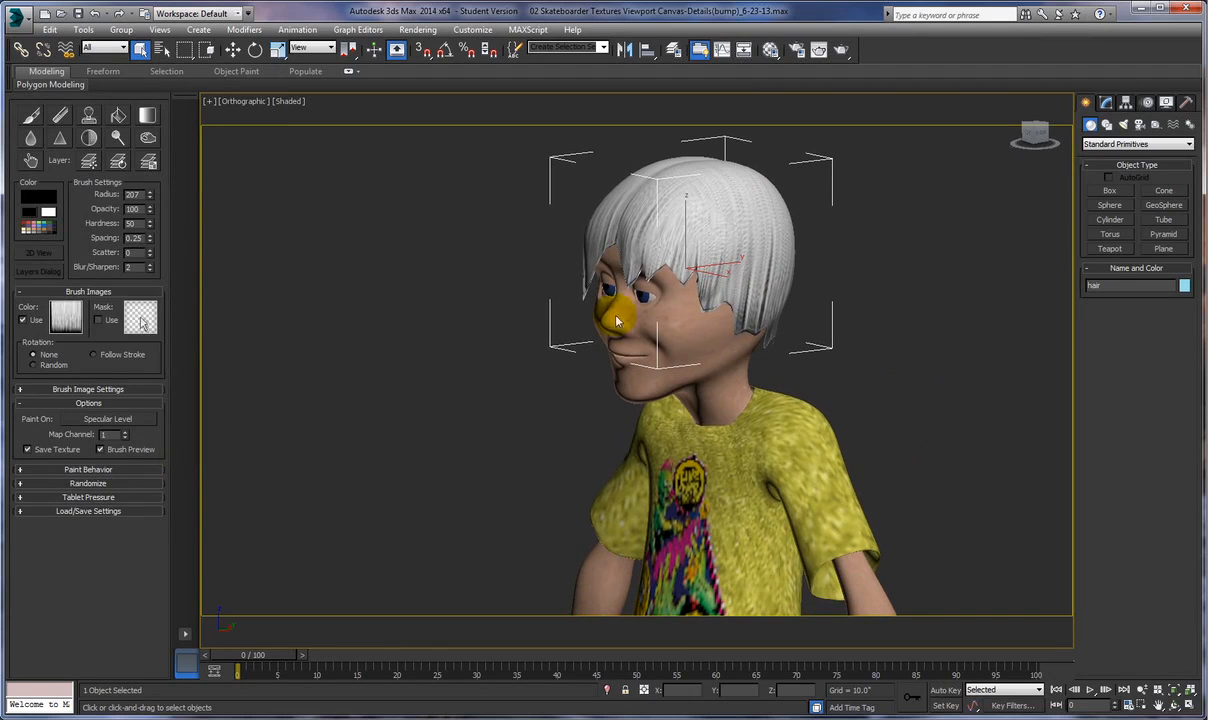
left_click(842, 52)
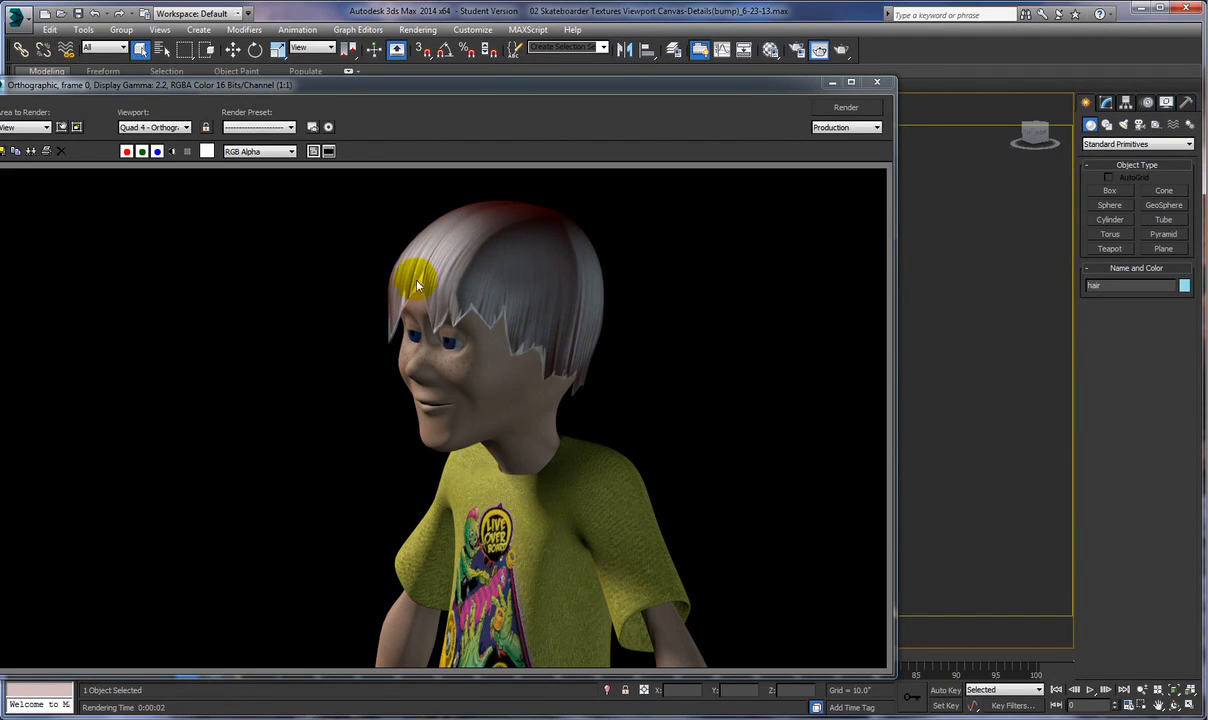
left_click(876, 82)
Step: Set the Hair material's Specular Level map amount to 50 and copy its Hair-Specular.jpg map to Glossiness as an instance
left_click(769, 50)
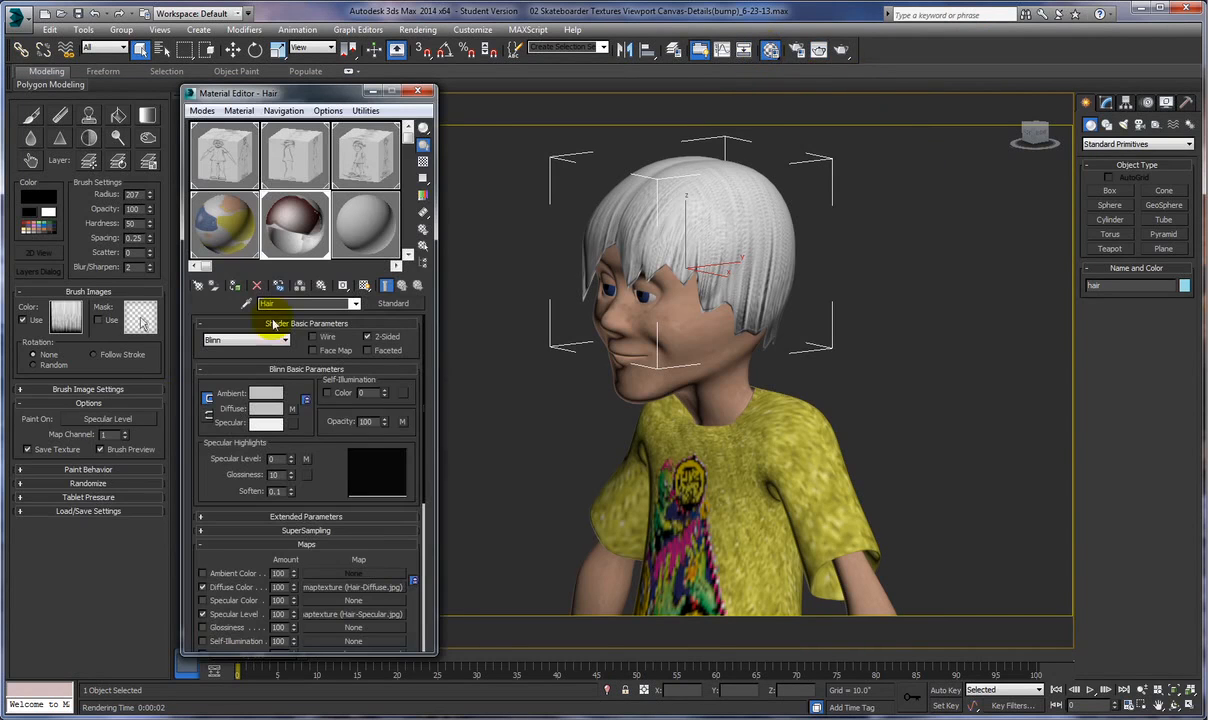
left_click_drag(396, 559, 355, 384)
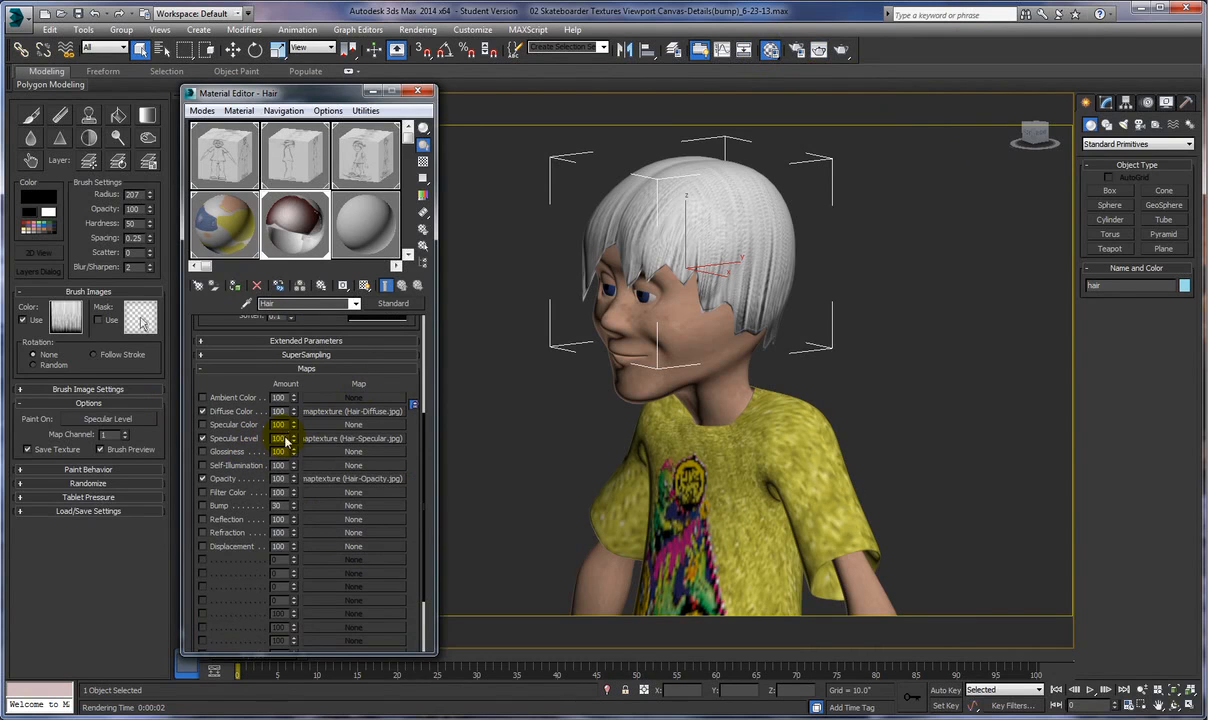
left_click_drag(284, 437, 261, 443)
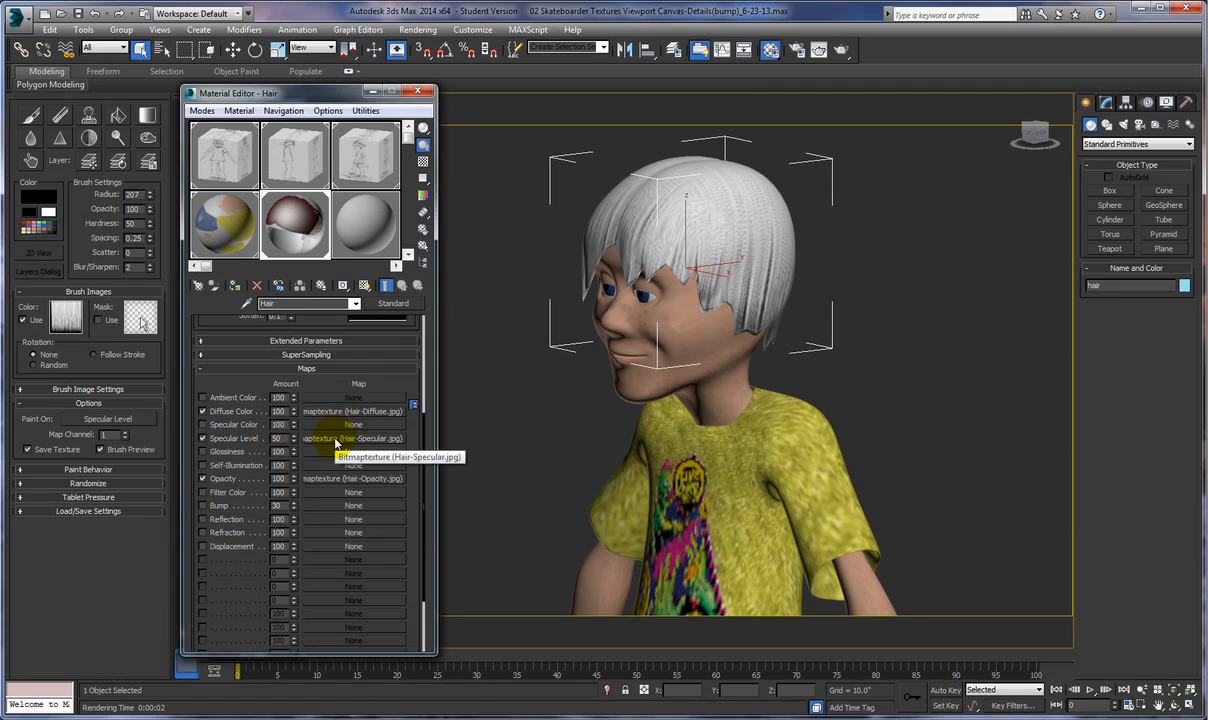
left_click_drag(335, 440, 337, 452)
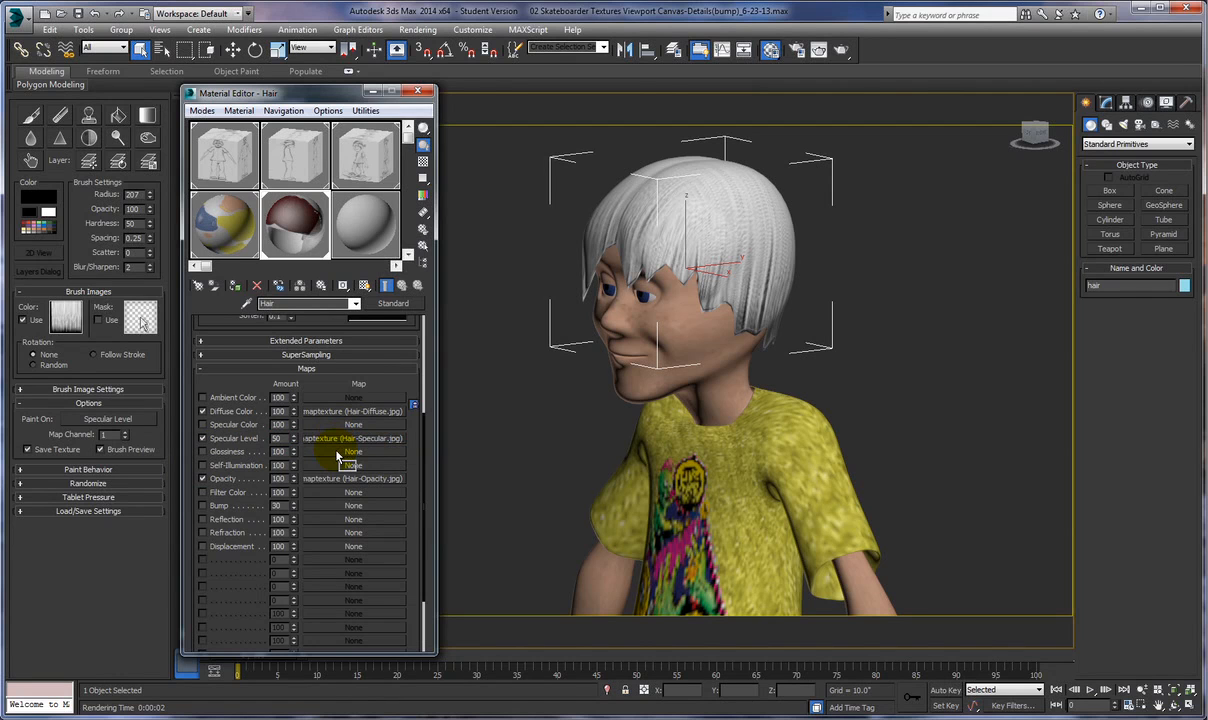
left_click_drag(338, 456, 338, 455)
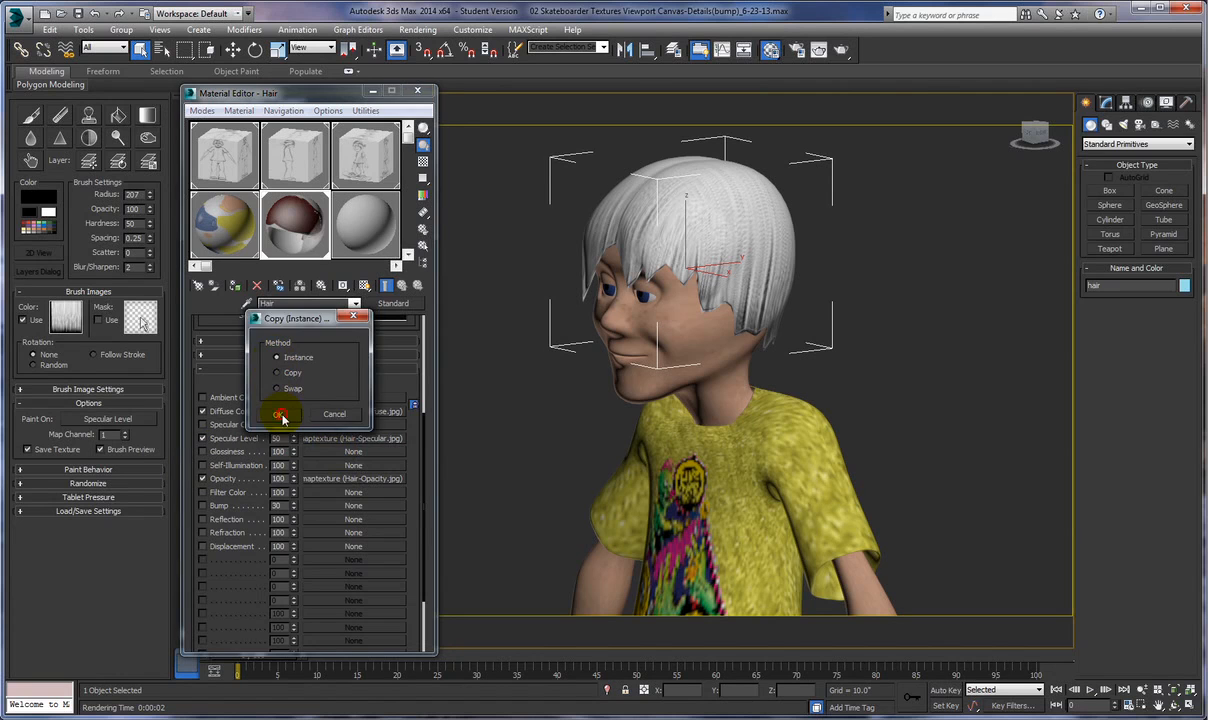
left_click(281, 415)
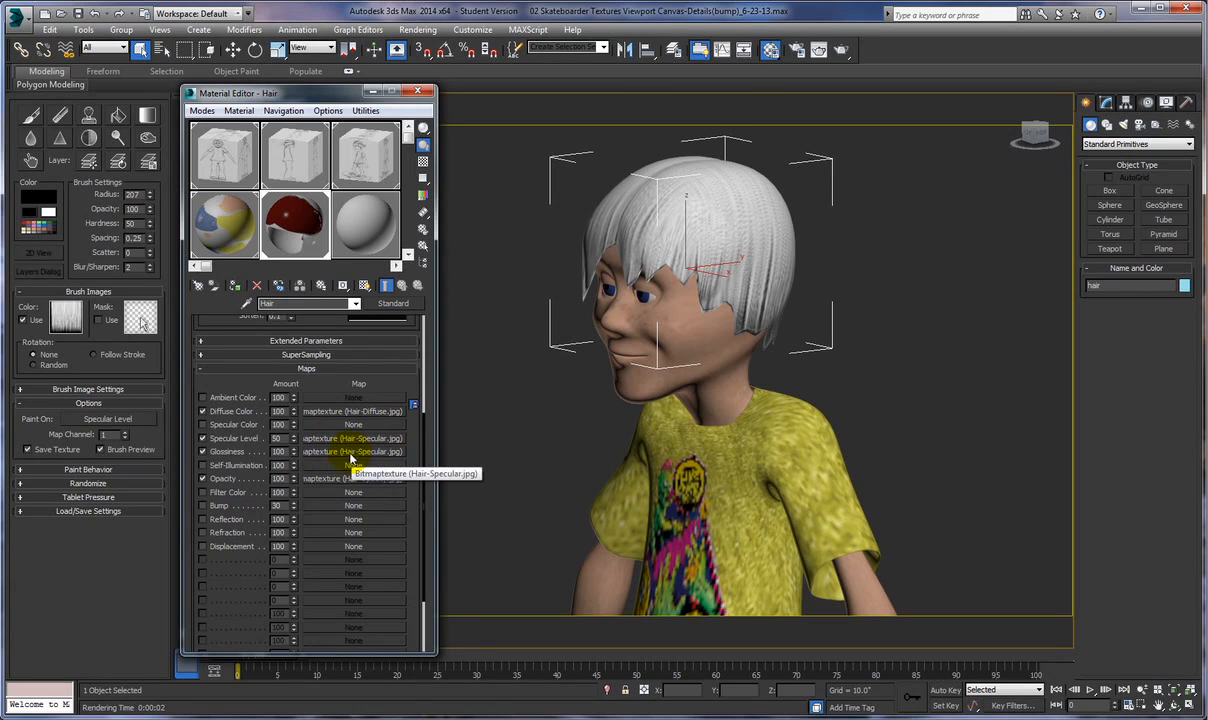
double_click(281, 451)
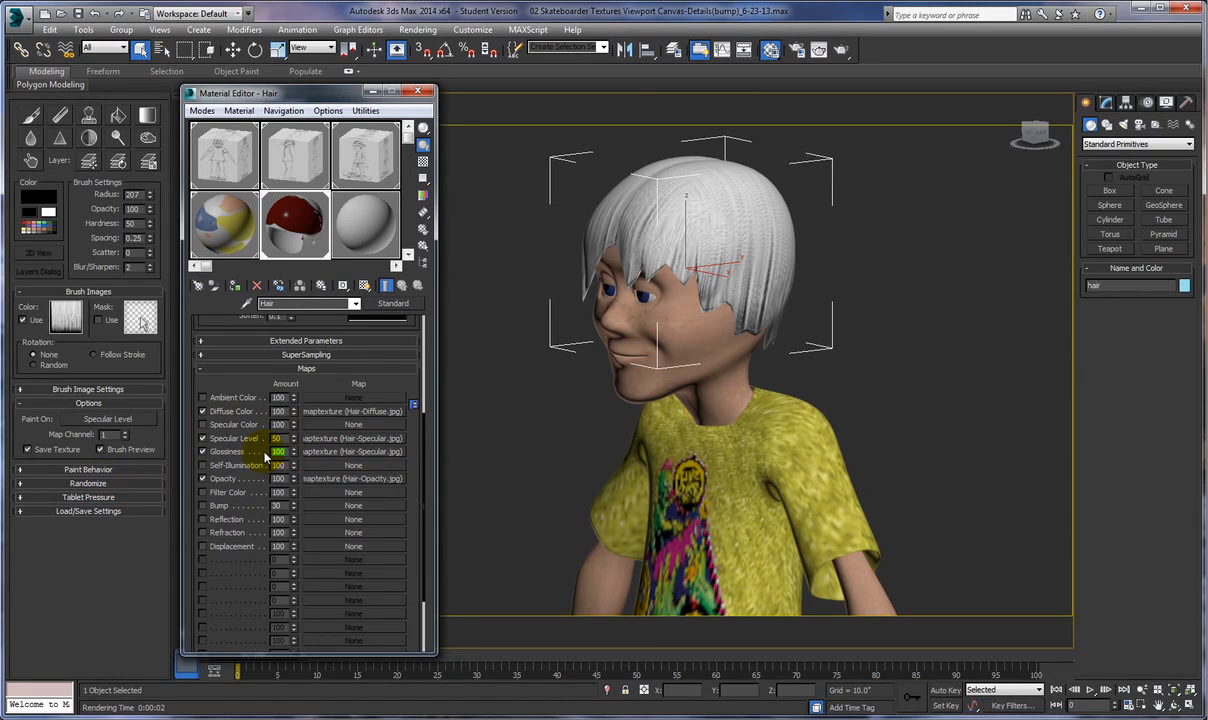
Step: Deselect the hair and render the view to check its shine with the glossiness map
left_click(893, 215)
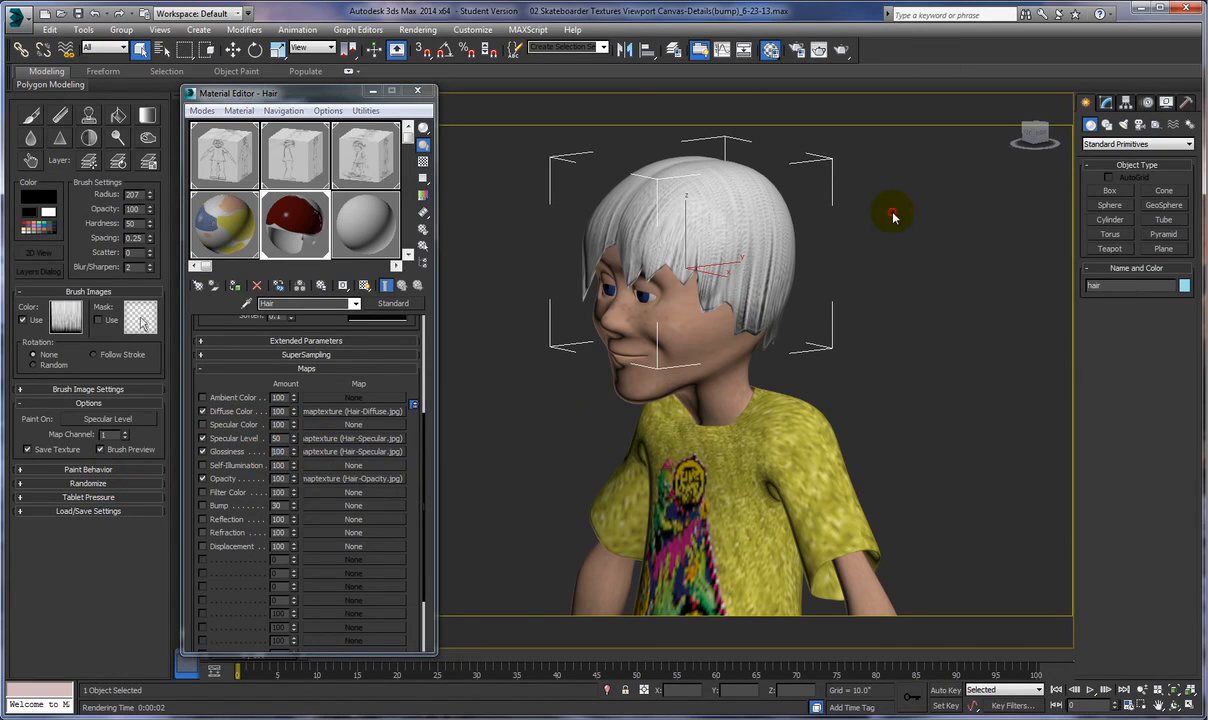
left_click(843, 52)
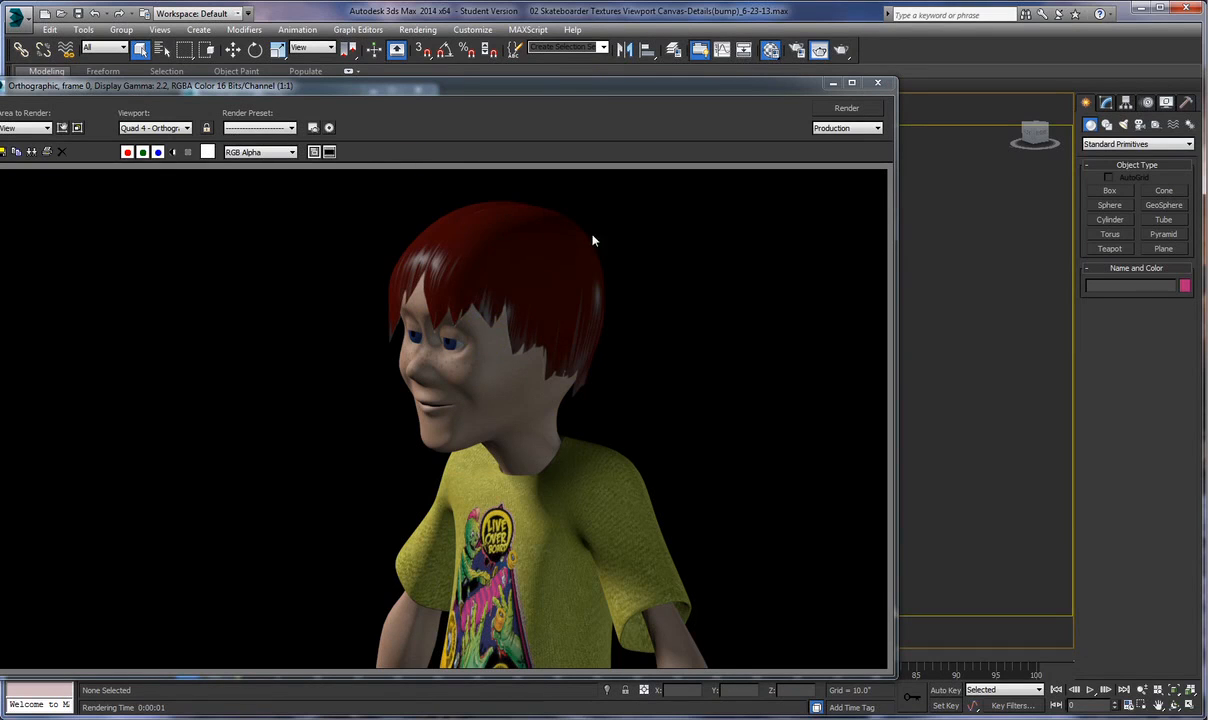
left_click(879, 86)
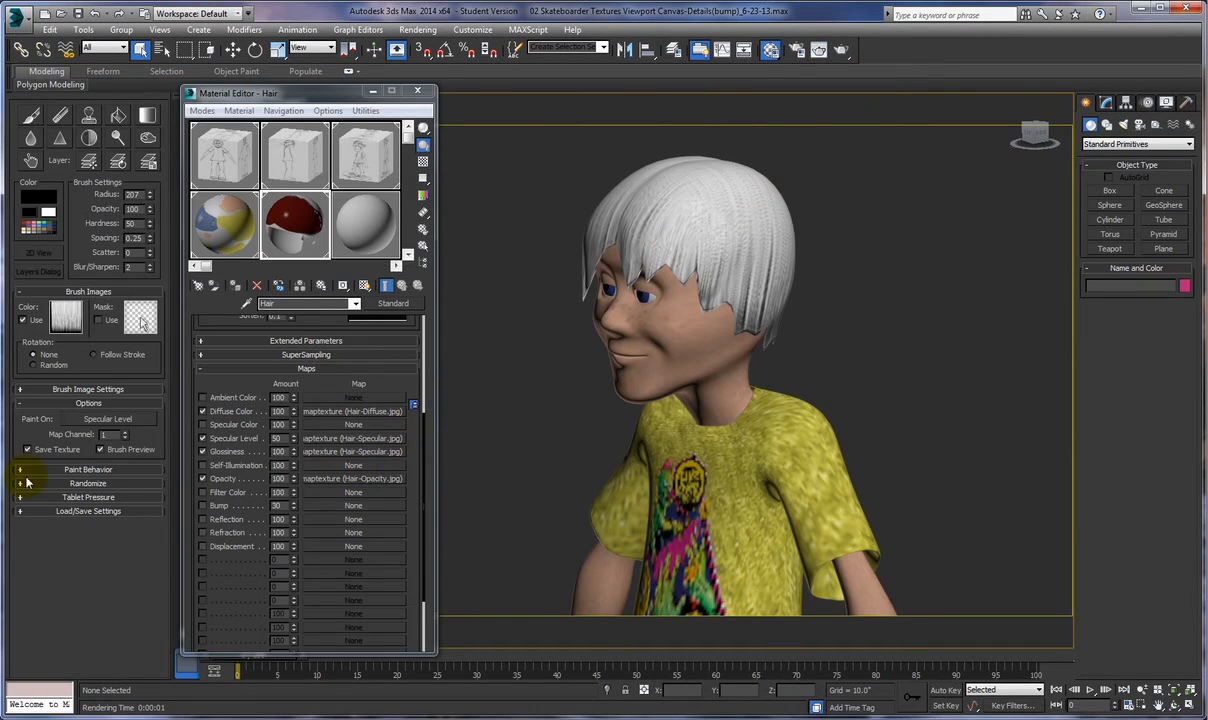
Step: Set the Hair material's Specular Level map amount to 75 and test-render the view
left_click_drag(283, 438, 253, 443)
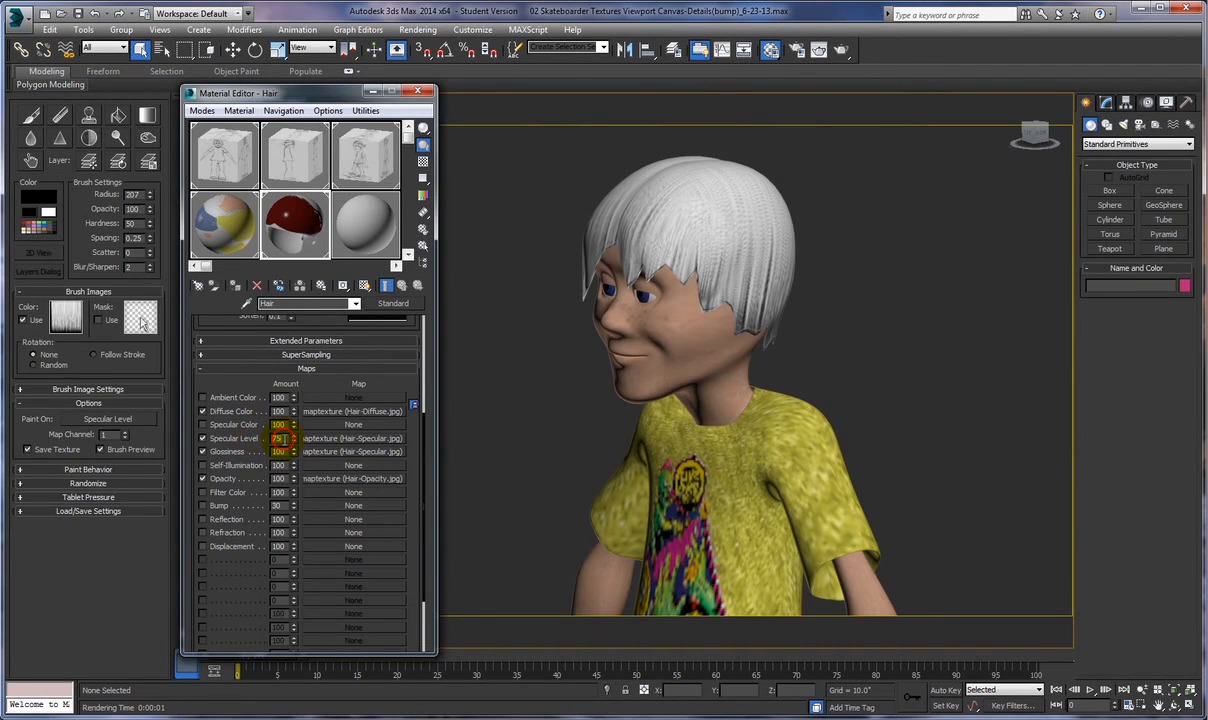
left_click(840, 49)
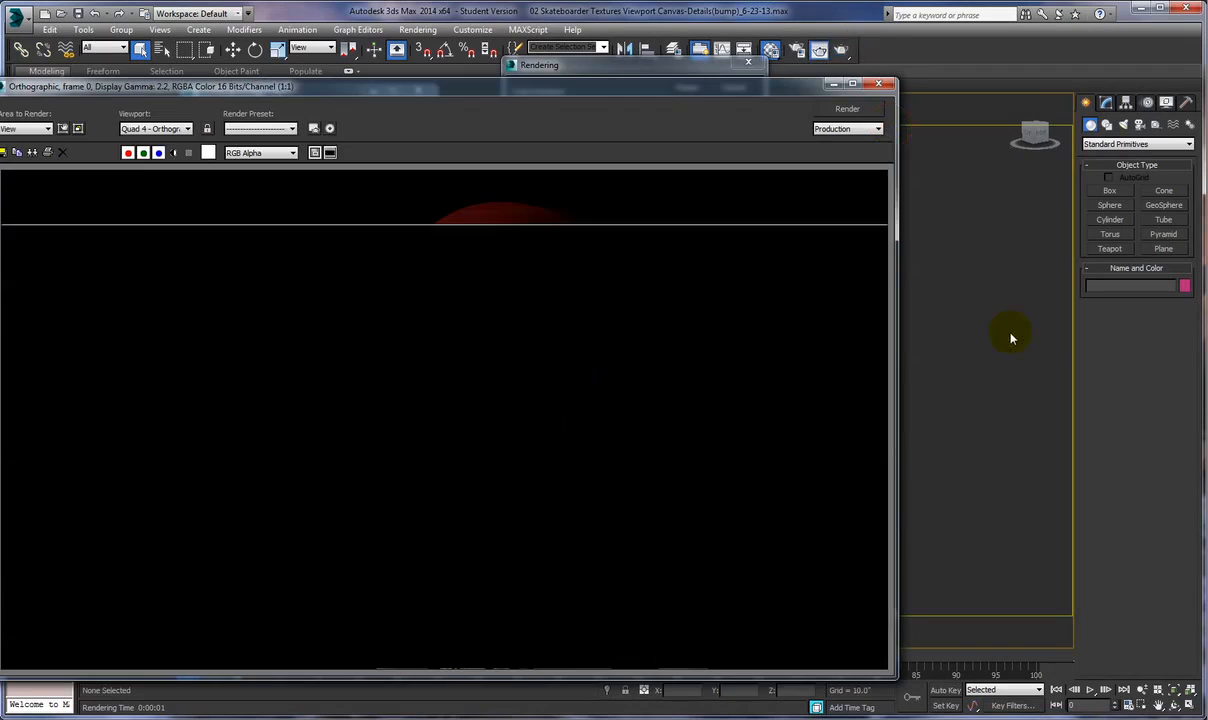
left_click(879, 87)
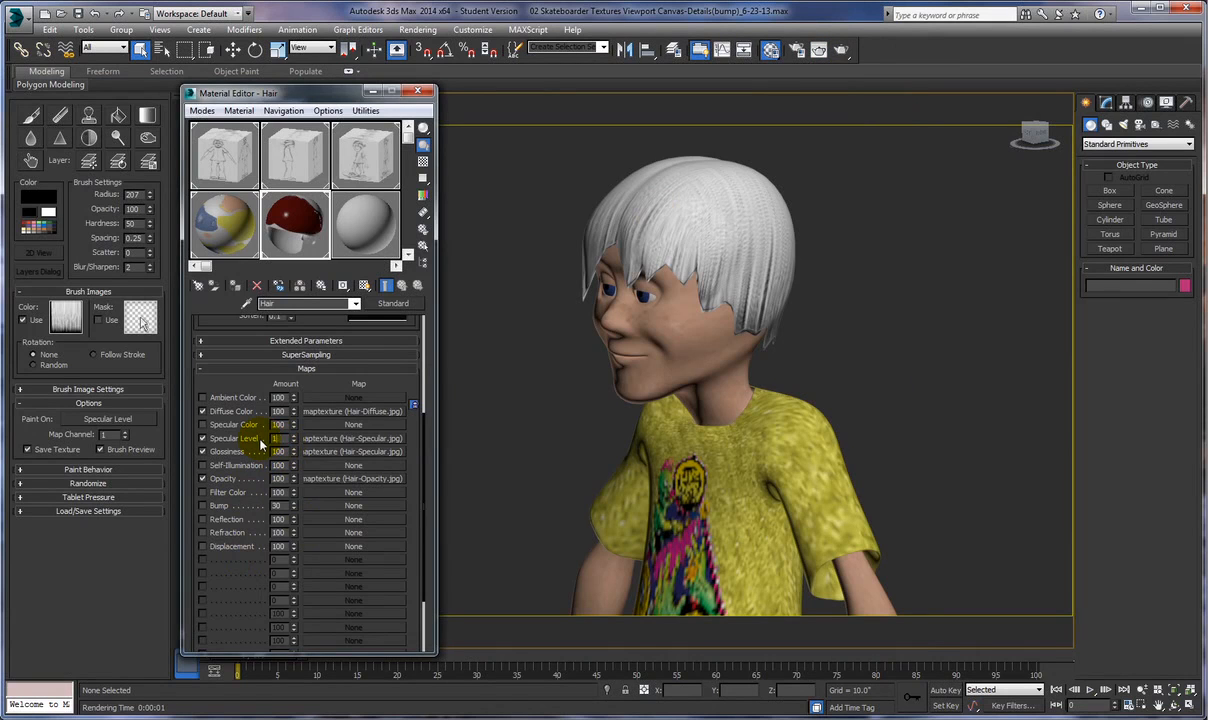
Step: Set the Hair material's Specular Level map amount to 100 and render the view to inspect the hair highlights
left_click(820, 49)
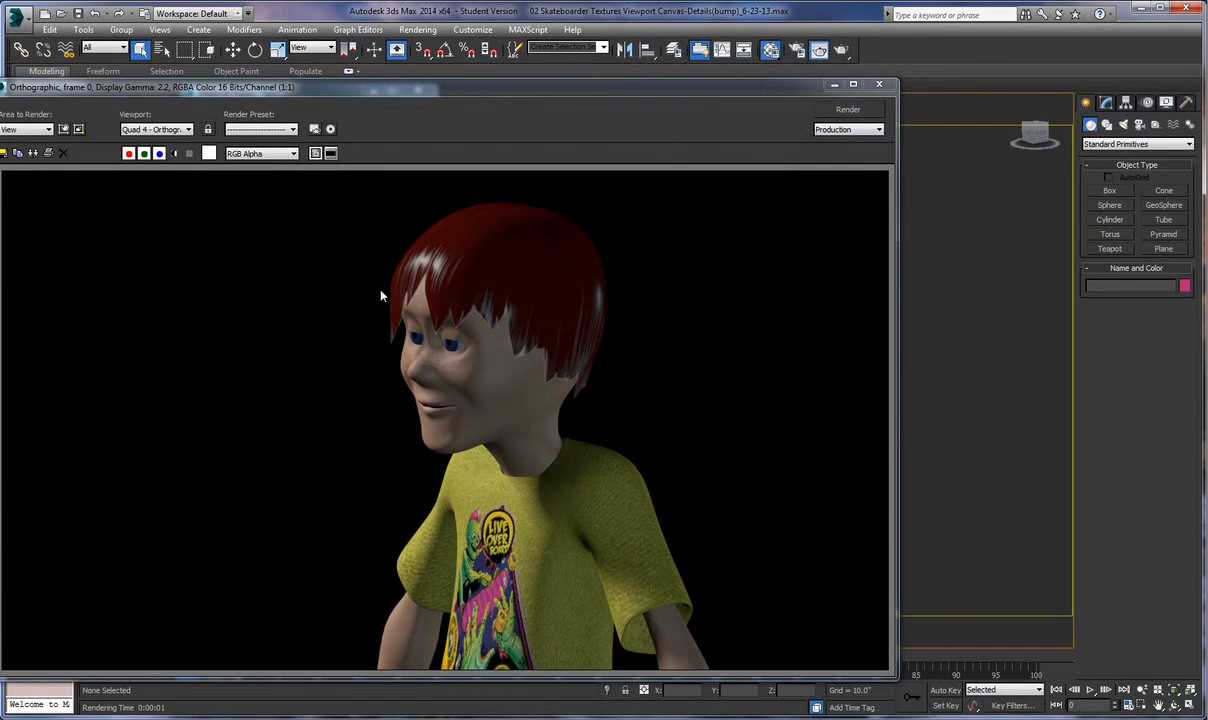
left_click(505, 371)
left_click(879, 87)
left_click(879, 85)
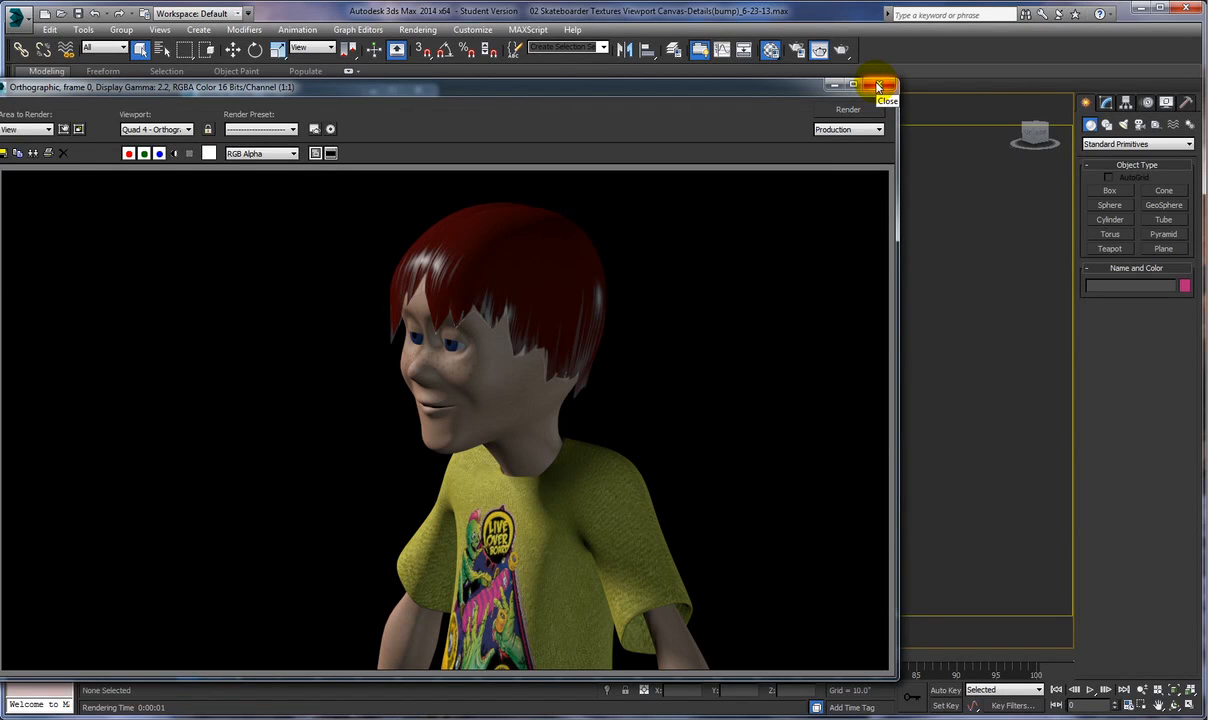
left_click(879, 85)
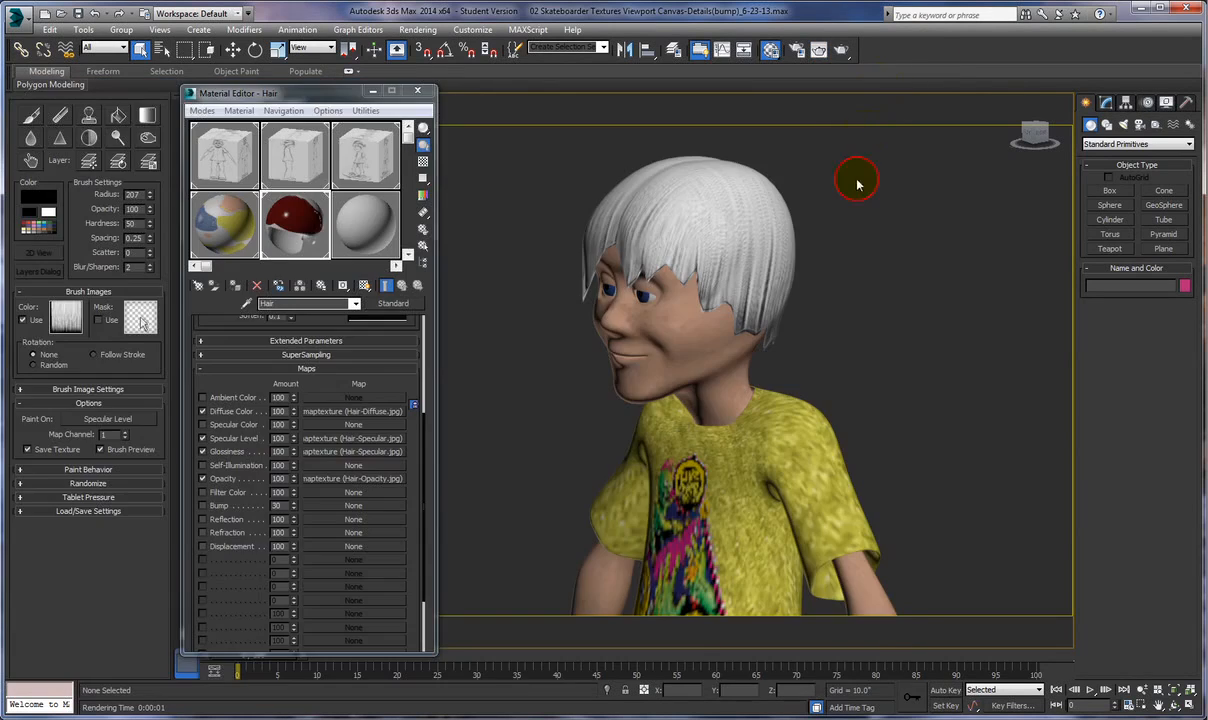
Step: Close the Material Editor and rename the skateboarder's body mesh as Skateboarder
middle_click_drag(853, 222, 867, 276, "ctrl+alt")
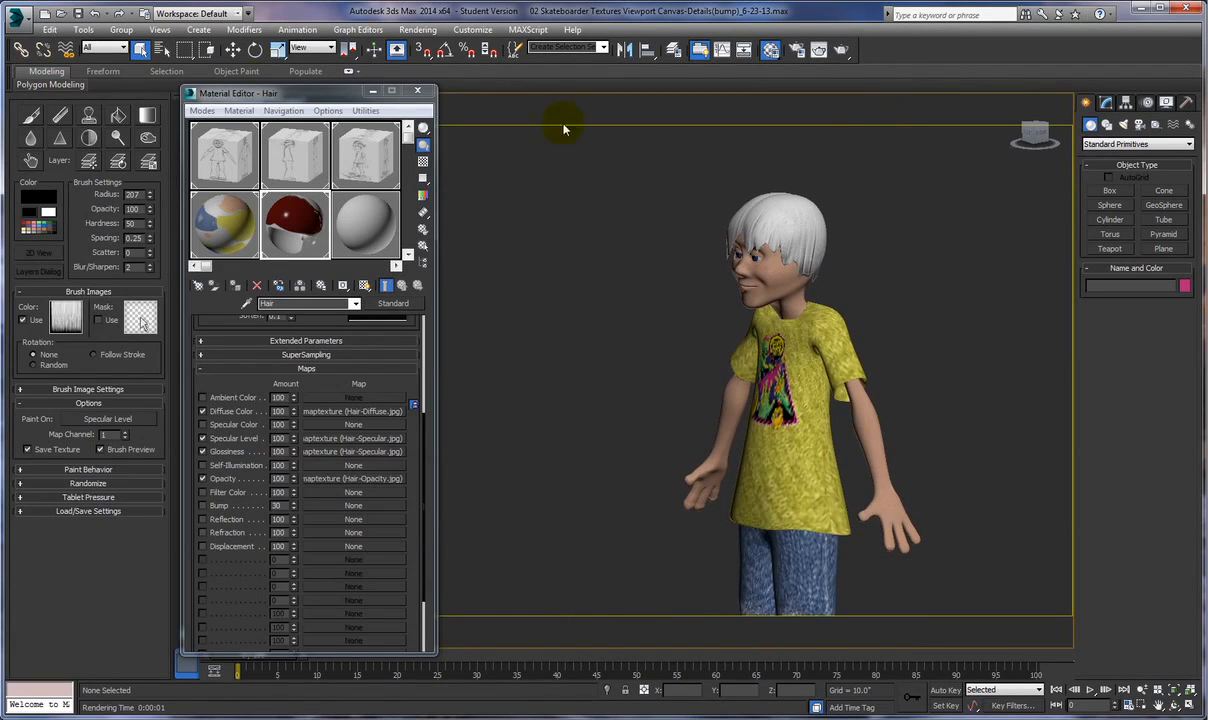
left_click(417, 91)
middle_click_drag(477, 140, 445, 235)
middle_click_drag(810, 264, 785, 264)
key("super")
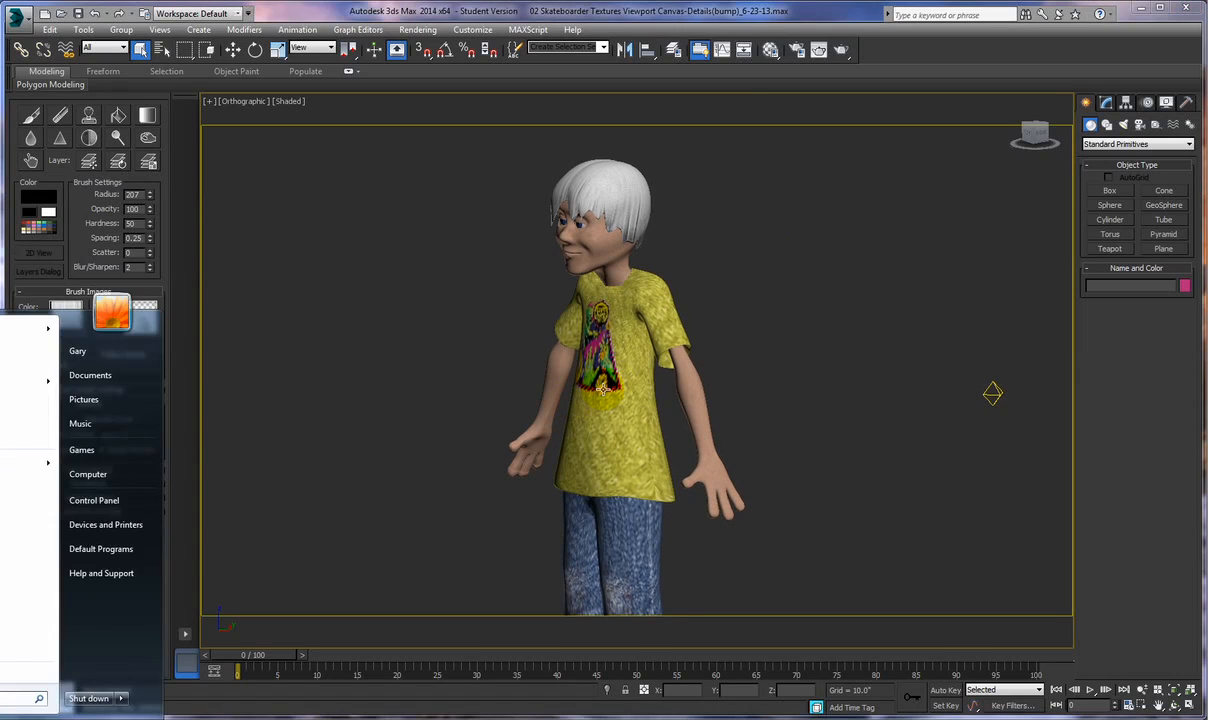
key("super")
left_click(762, 402)
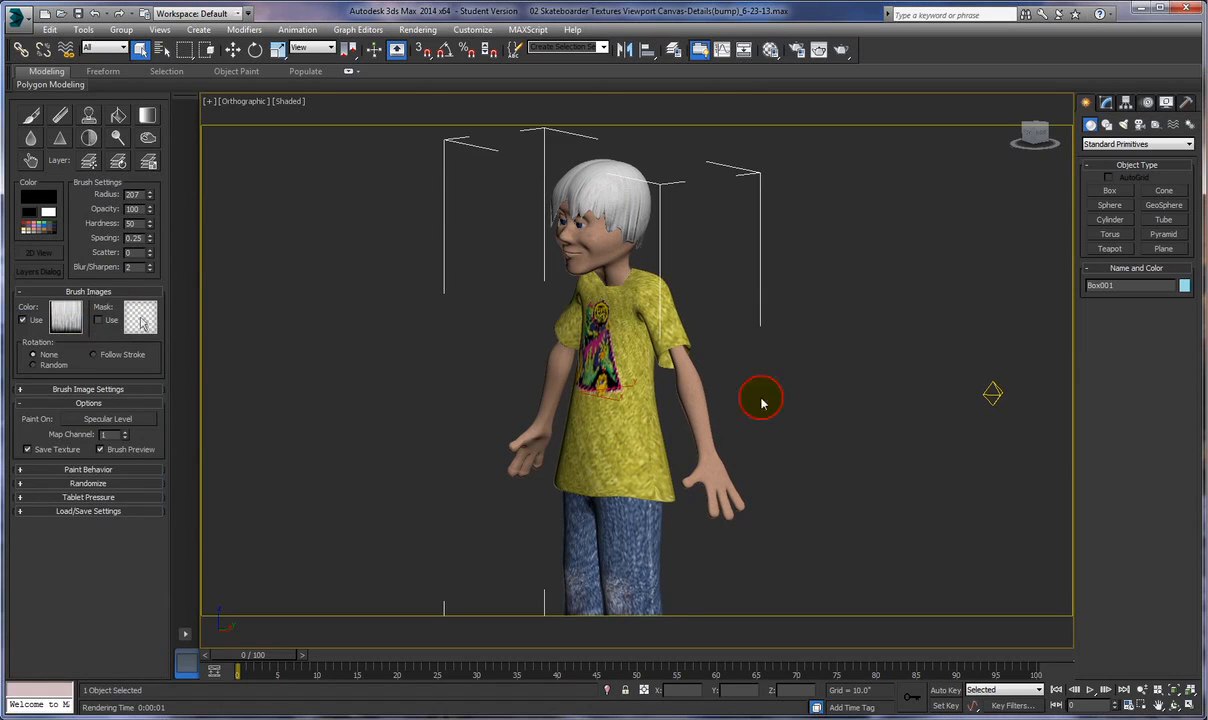
left_click(1106, 103)
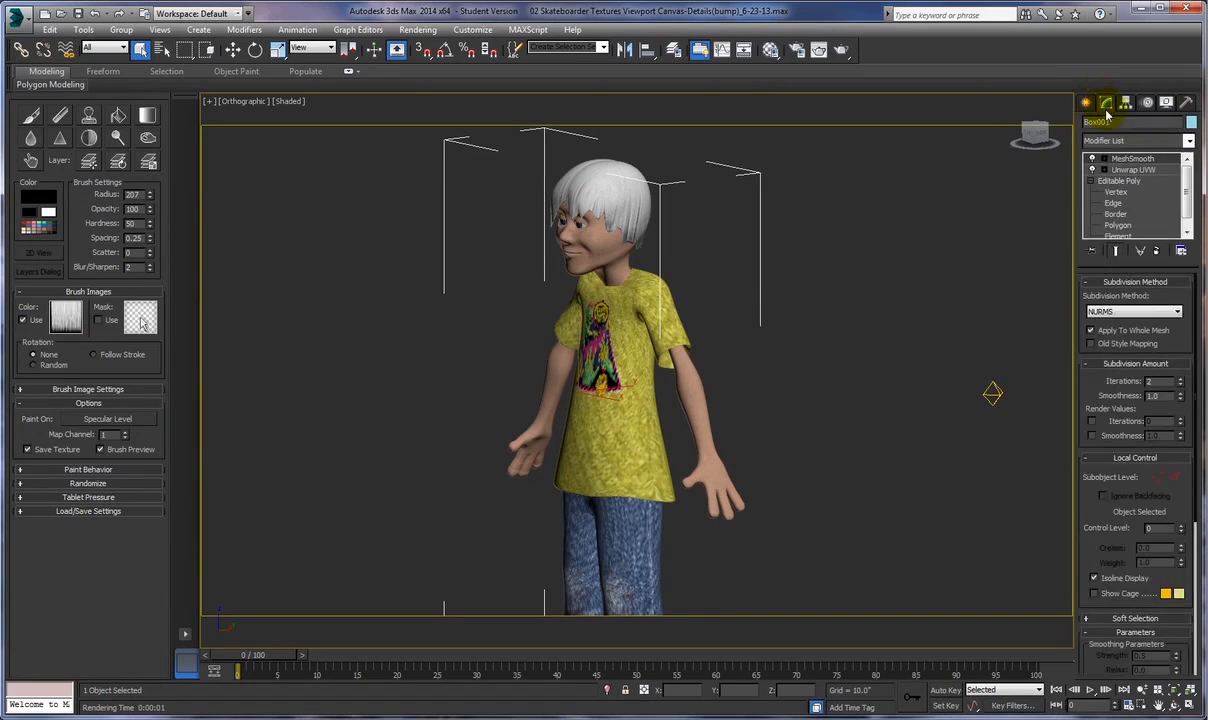
left_click_drag(1114, 122, 1068, 128)
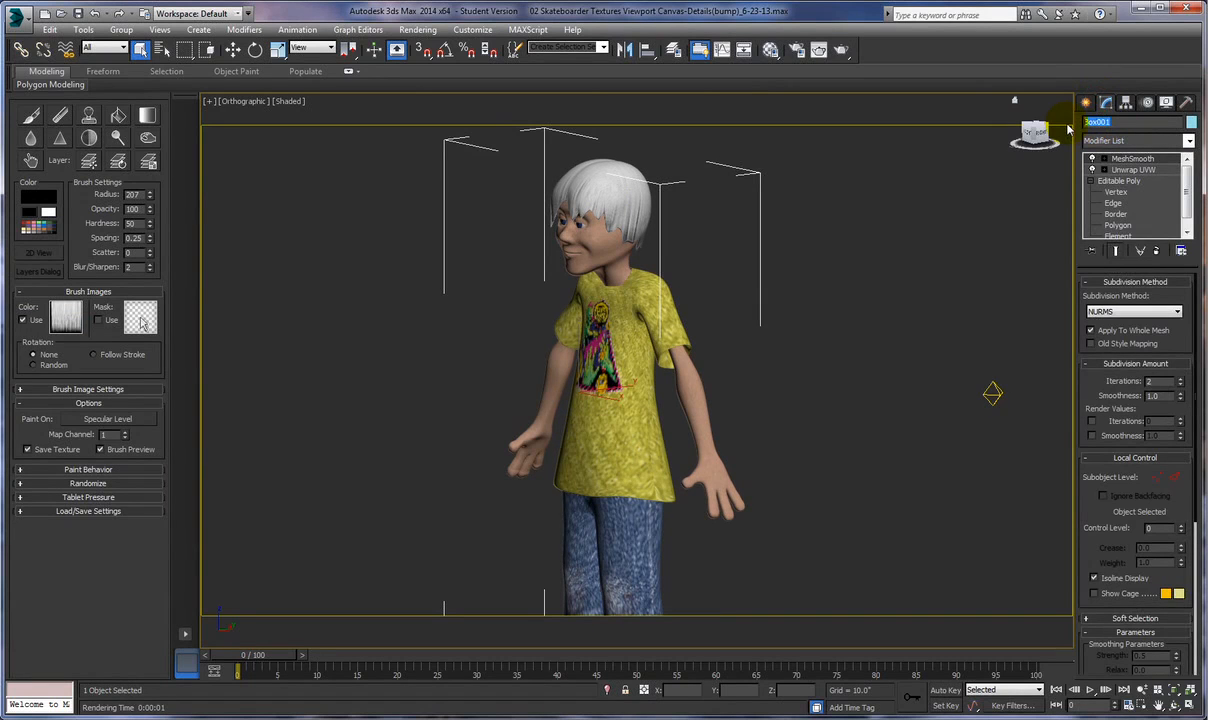
type("Skateboarder")
left_click(925, 213)
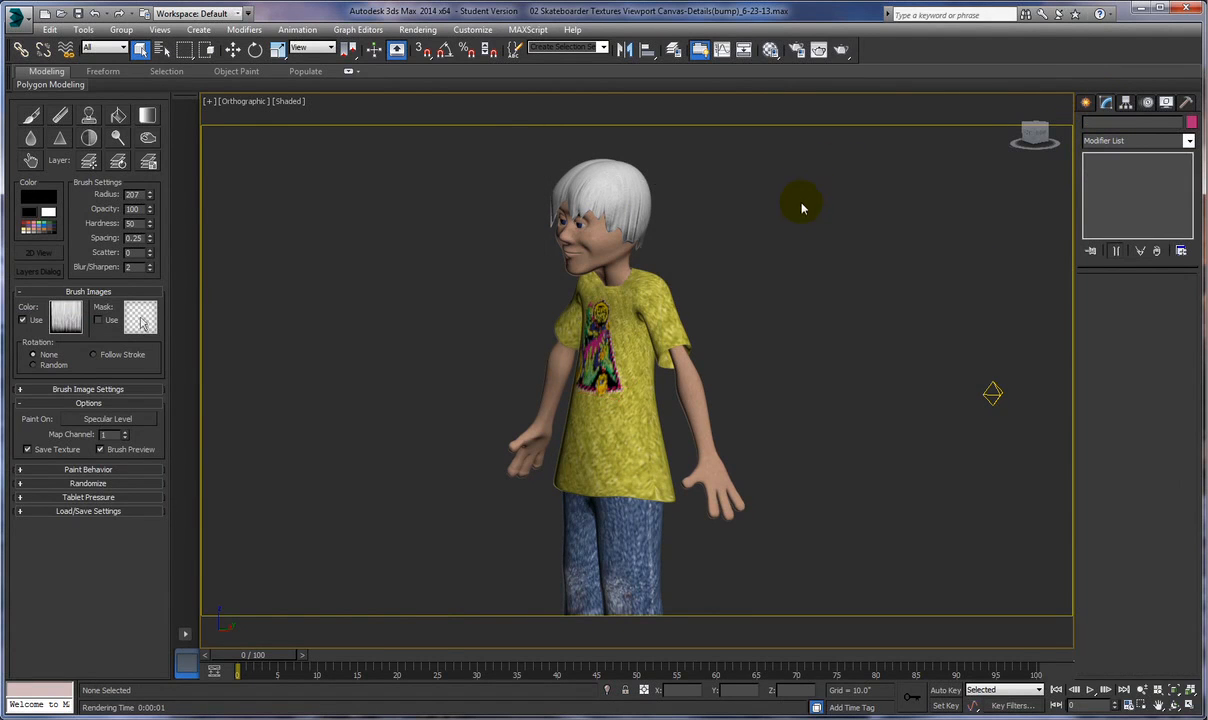
Step: Select the skateboarder's body mesh and unhide the ground plane by name beneath the full figure
mouse_move(846, 253)
middle_mouse_down("alt")
mouse_move(828, 256)
mouse_move(843, 252)
middle_mouse_up("alt")
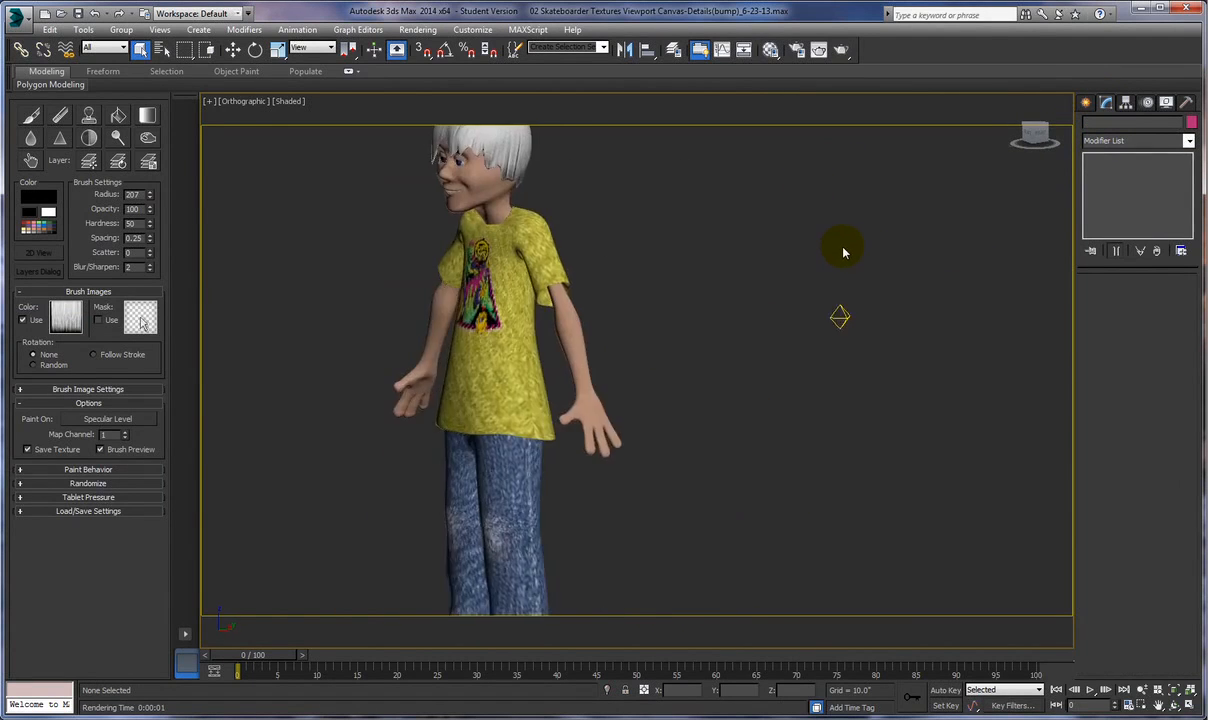
left_click(620, 373)
middle_click_drag(795, 342, 803, 256, "alt")
scroll(813, 257, "down", 2)
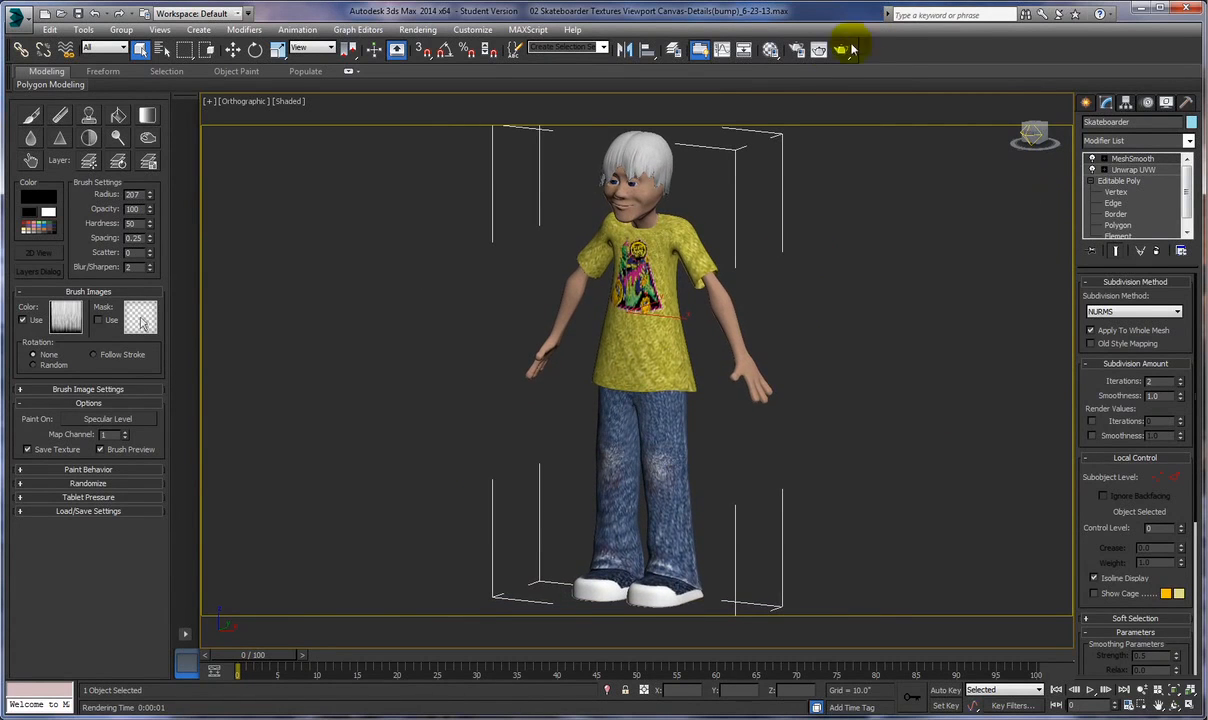
right_click(810, 220)
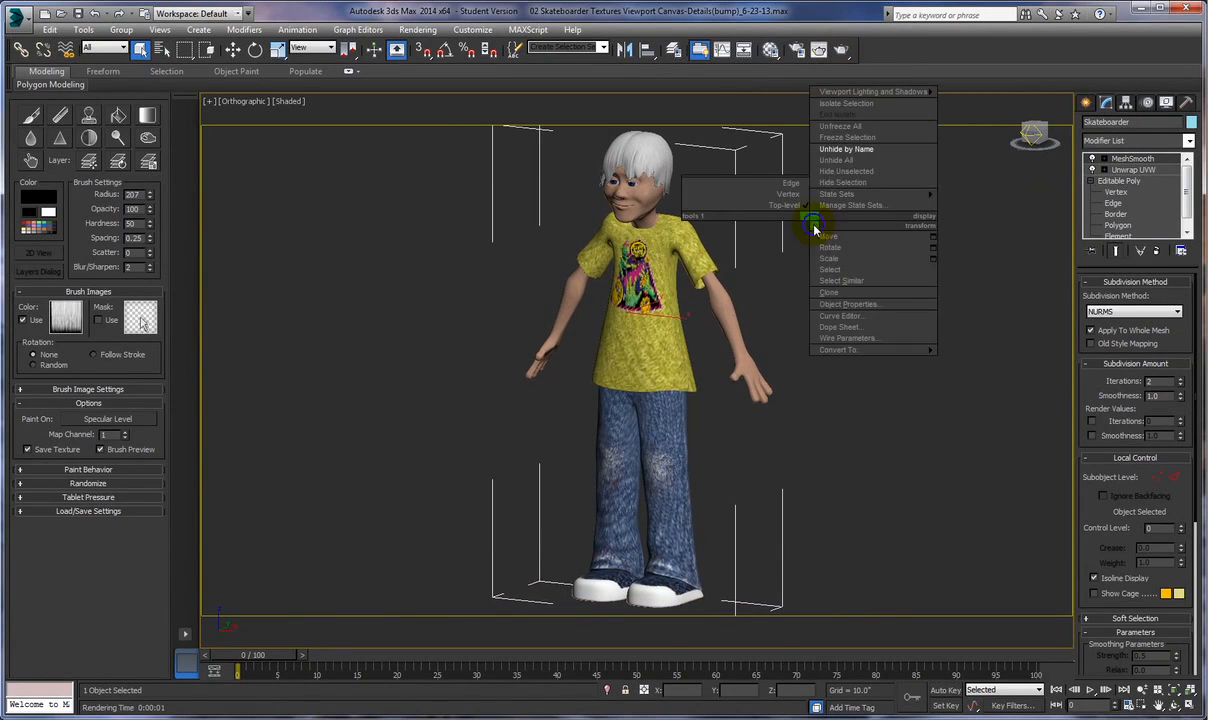
left_click(852, 150)
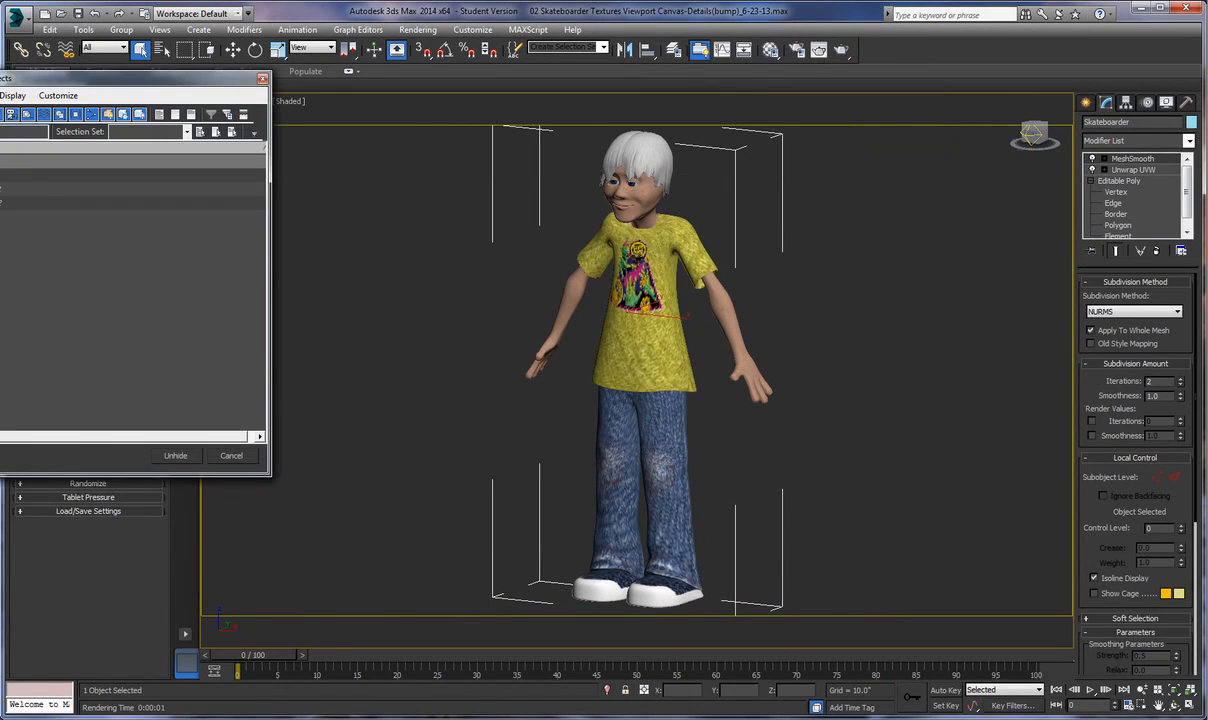
left_click(80, 190)
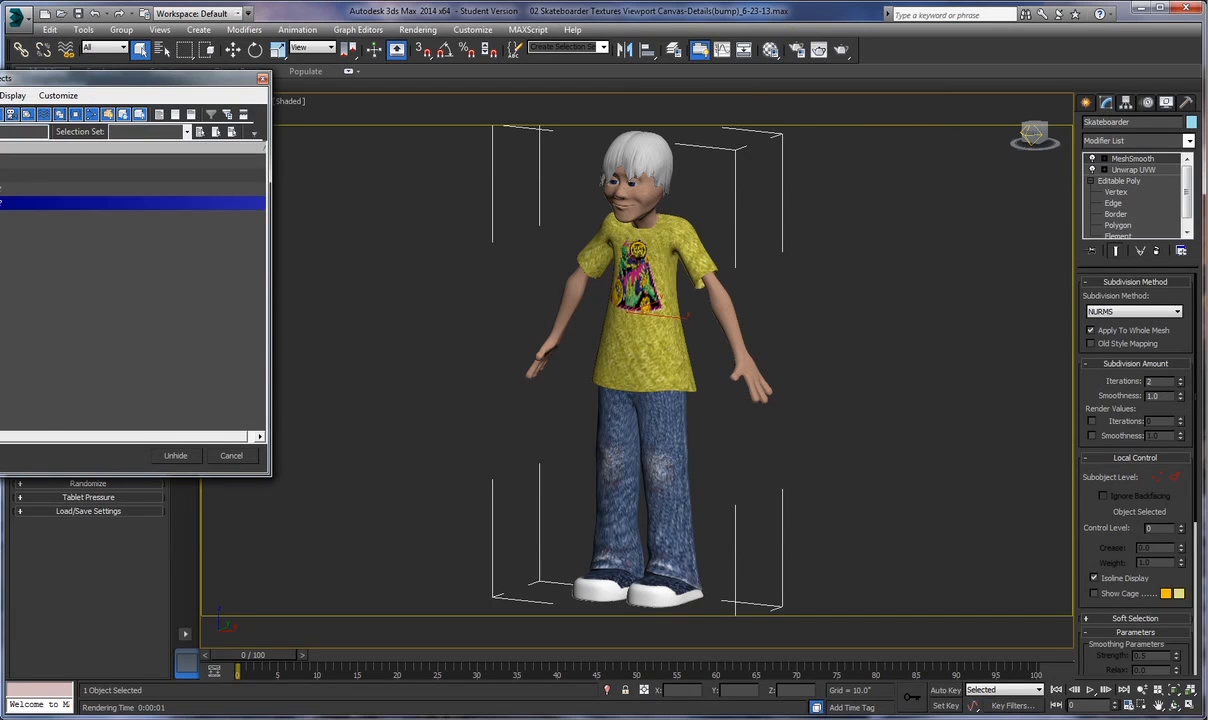
left_click(175, 455)
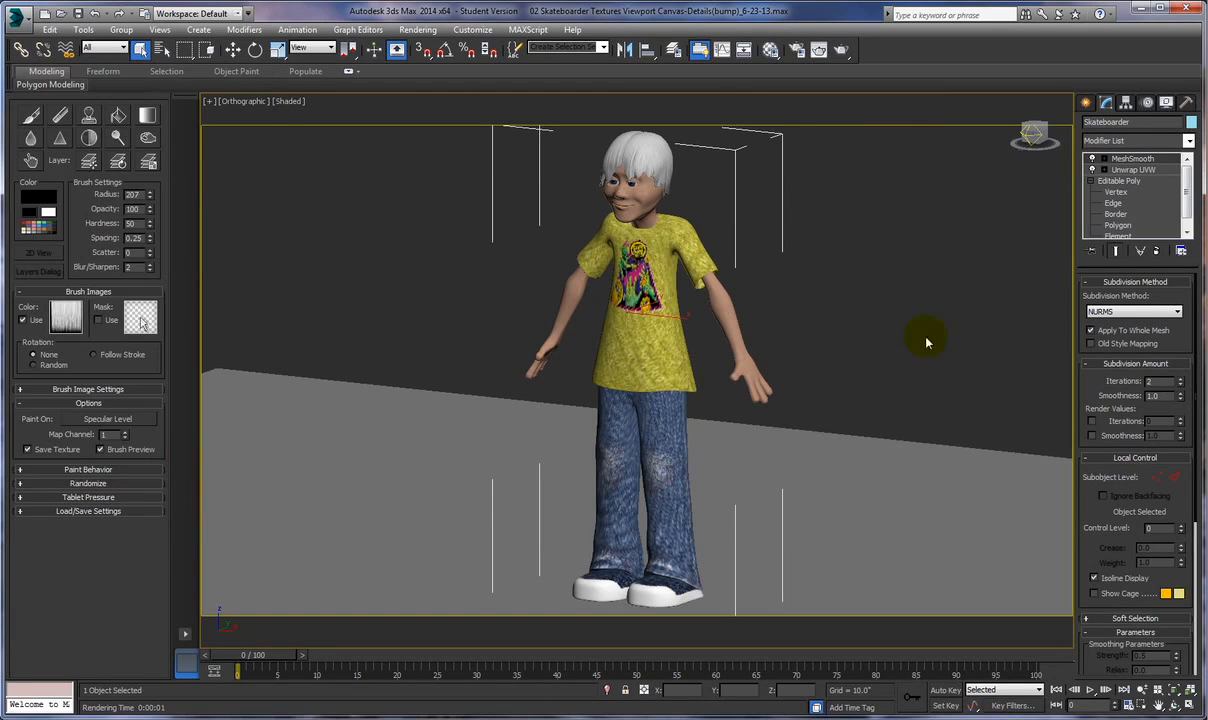
Step: Render the full-figure orthographic view to inspect the textured skateboarder on the ground plane, and close the rendered image
left_click(842, 50)
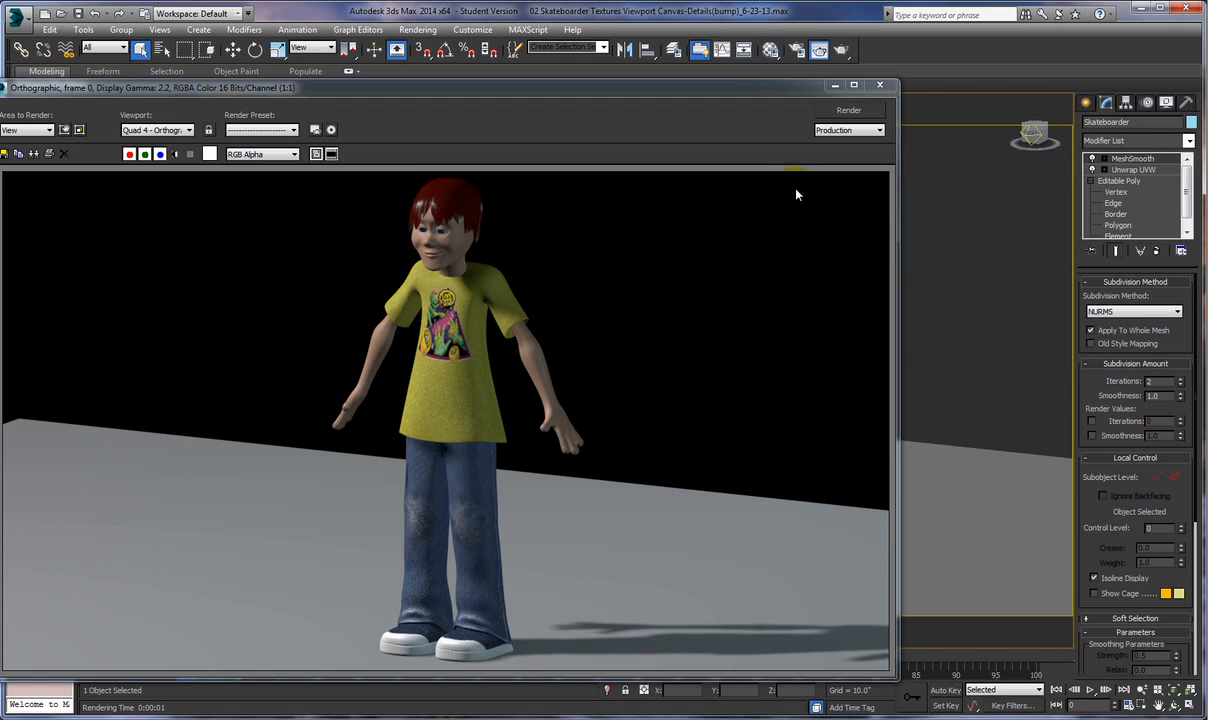
left_click(879, 87)
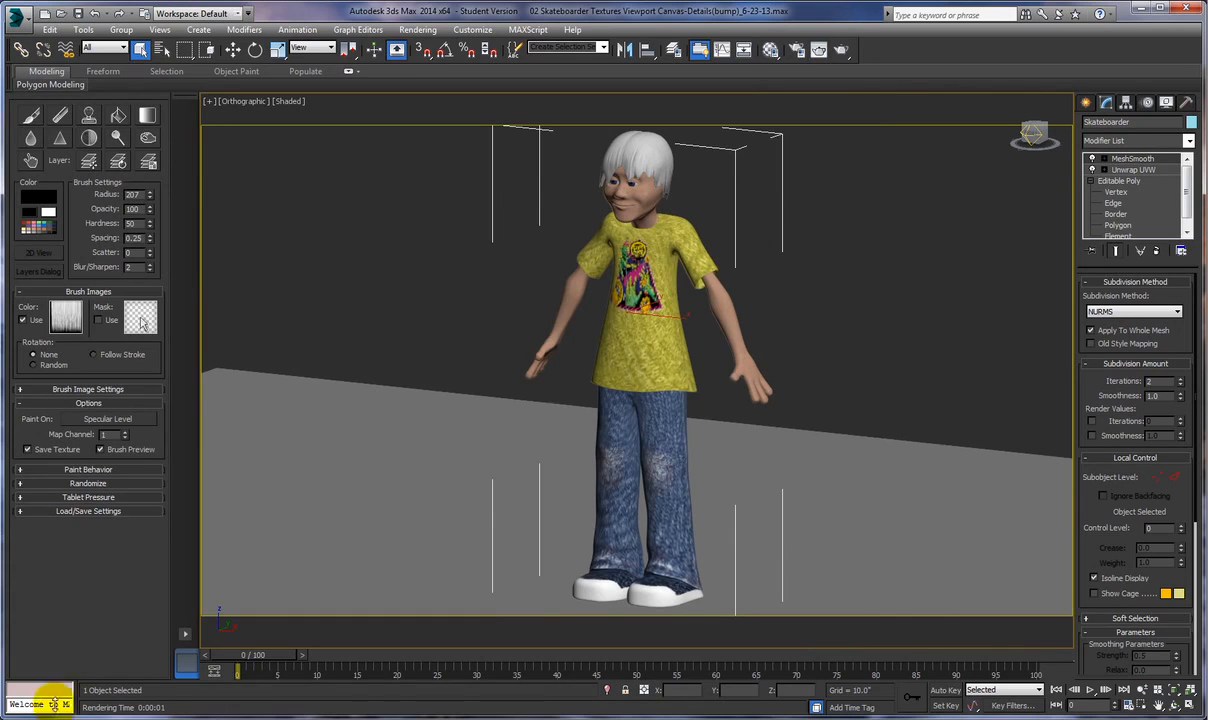